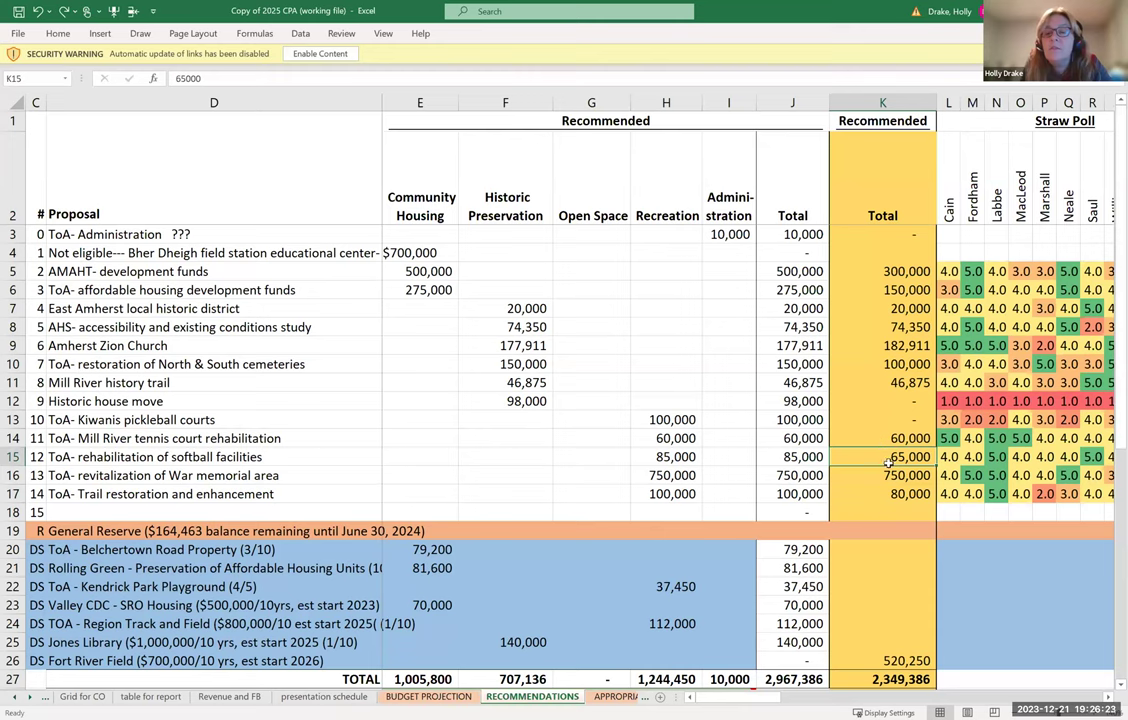
Review the recommended amounts for trail restoration and the cemeteries, and examine the fund balance and surplus/deficit section.
click(882, 496)
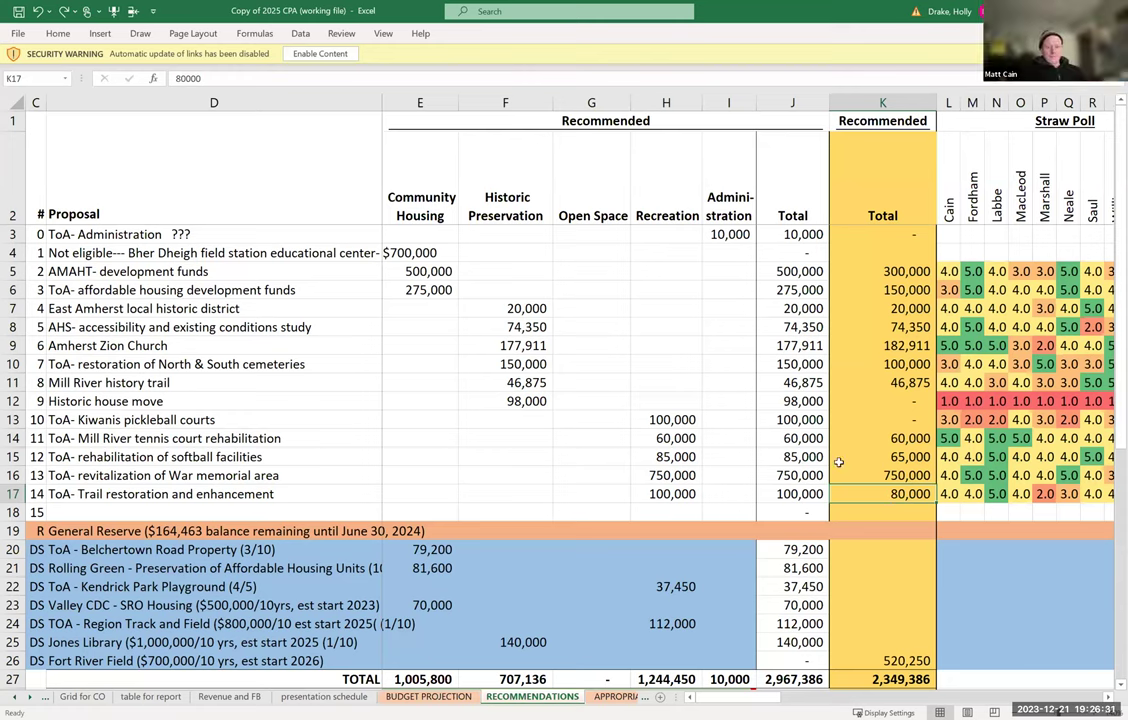
click(893, 360)
click(888, 354)
click(888, 360)
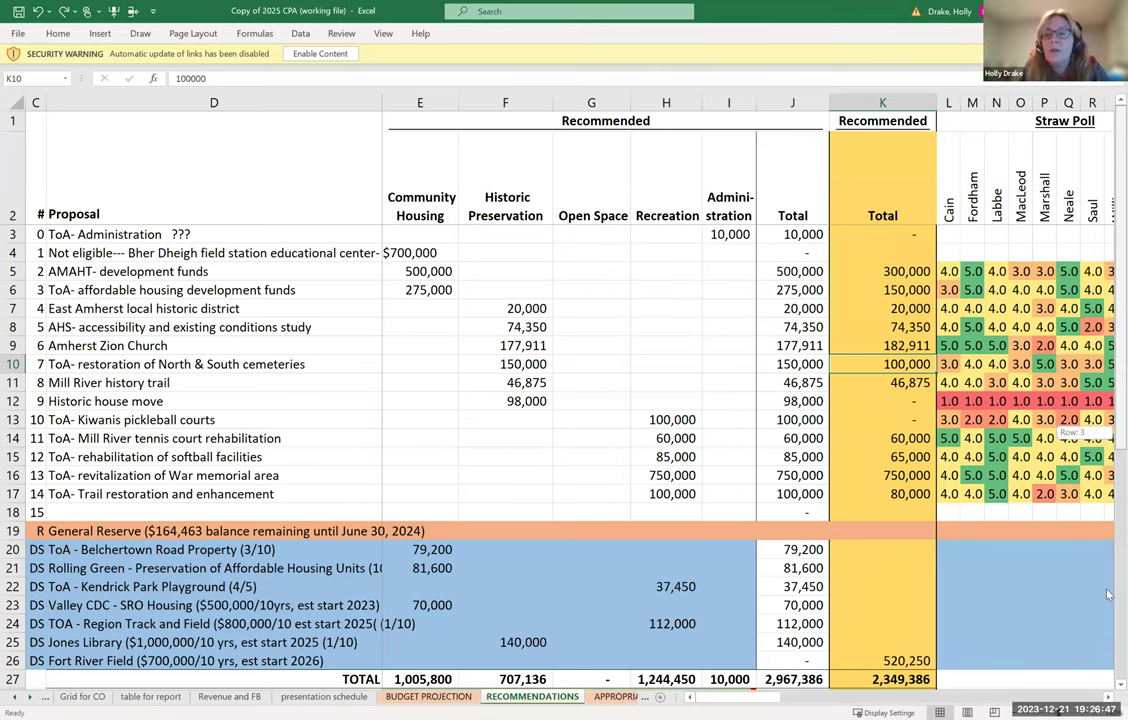
scroll(978, 525, down, 4)
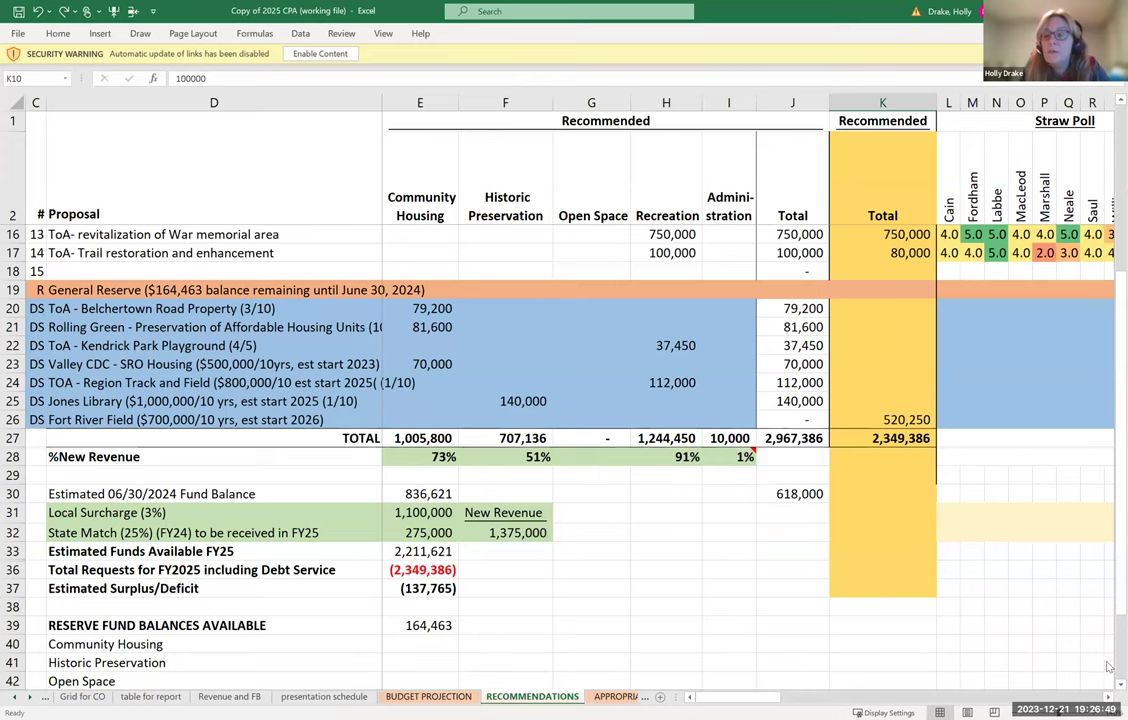
scroll(1108, 688, down, 2)
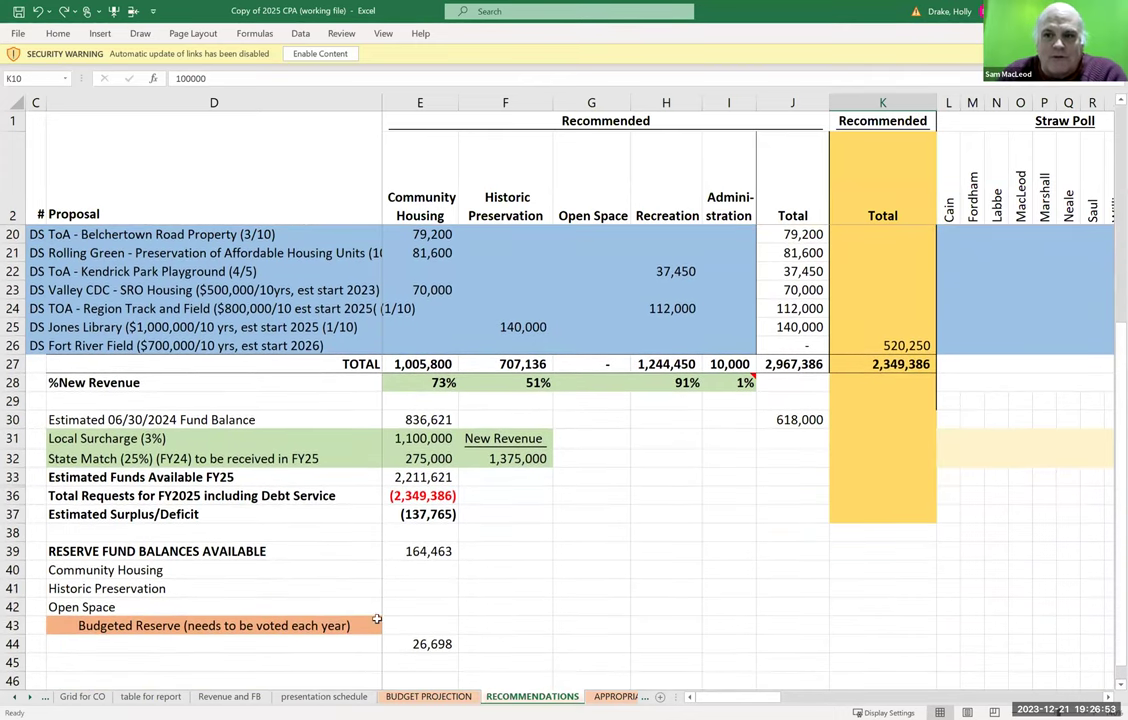
Save the workbook and return to the start of the proposal list.
click(18, 32)
click(18, 12)
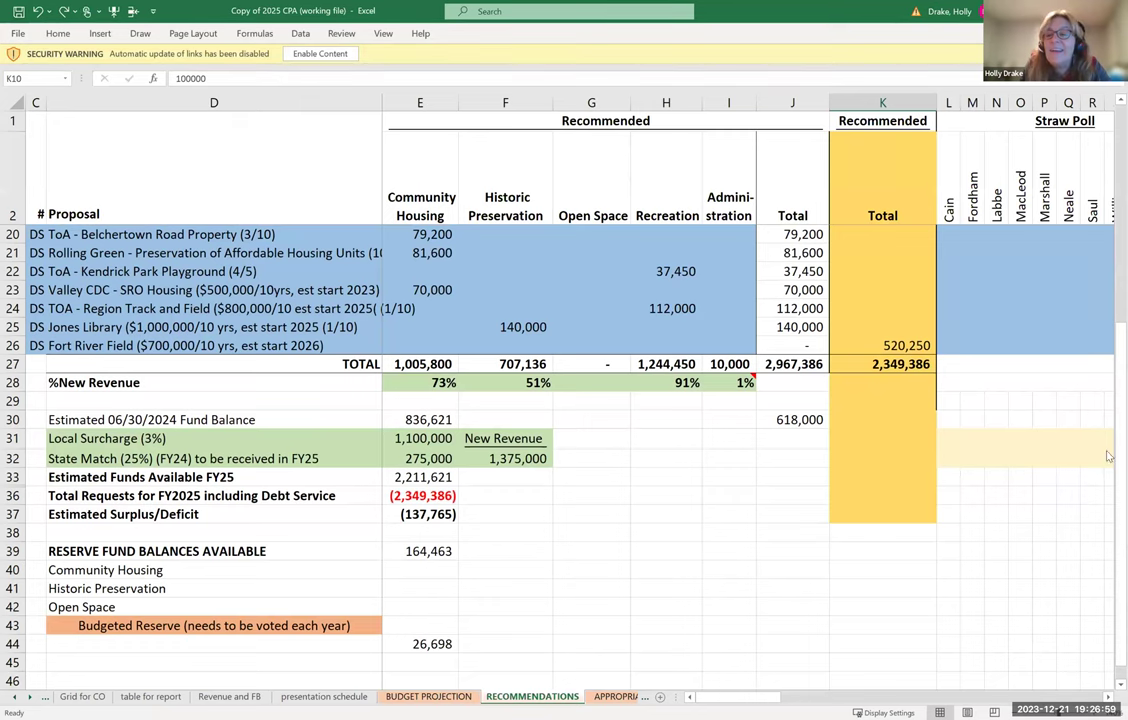
drag(1108, 393, 1110, 115)
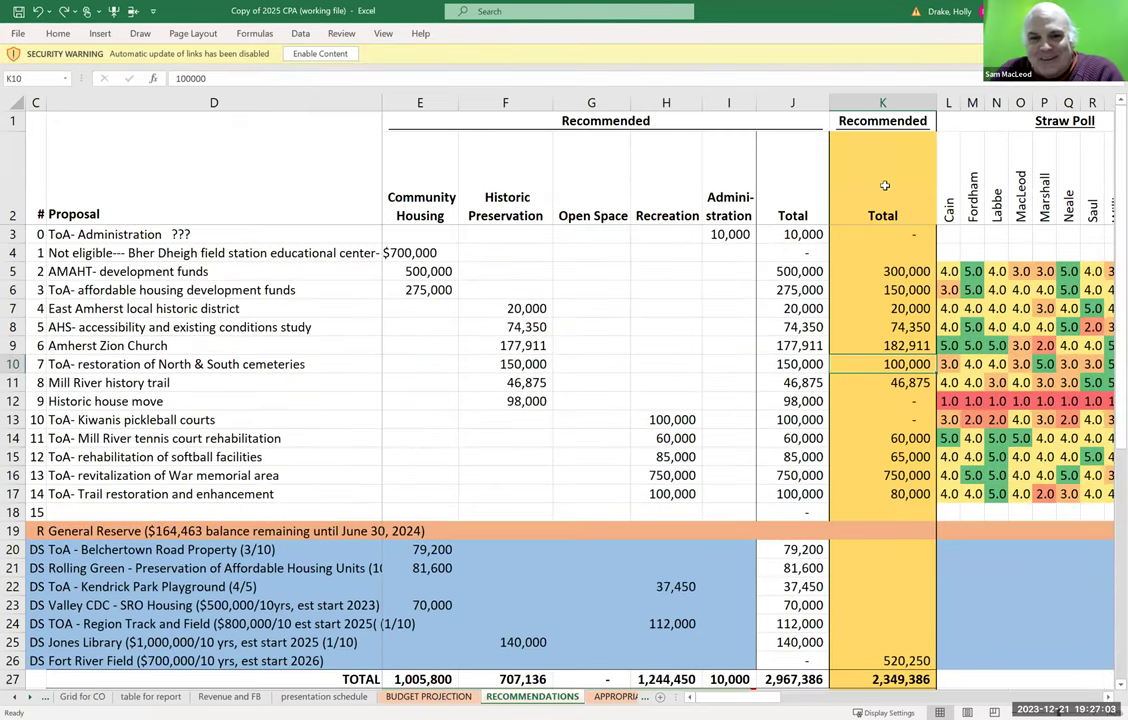
Examine the reserve fund balances and the formula in E44 under the budgeted reserve row.
click(999, 252)
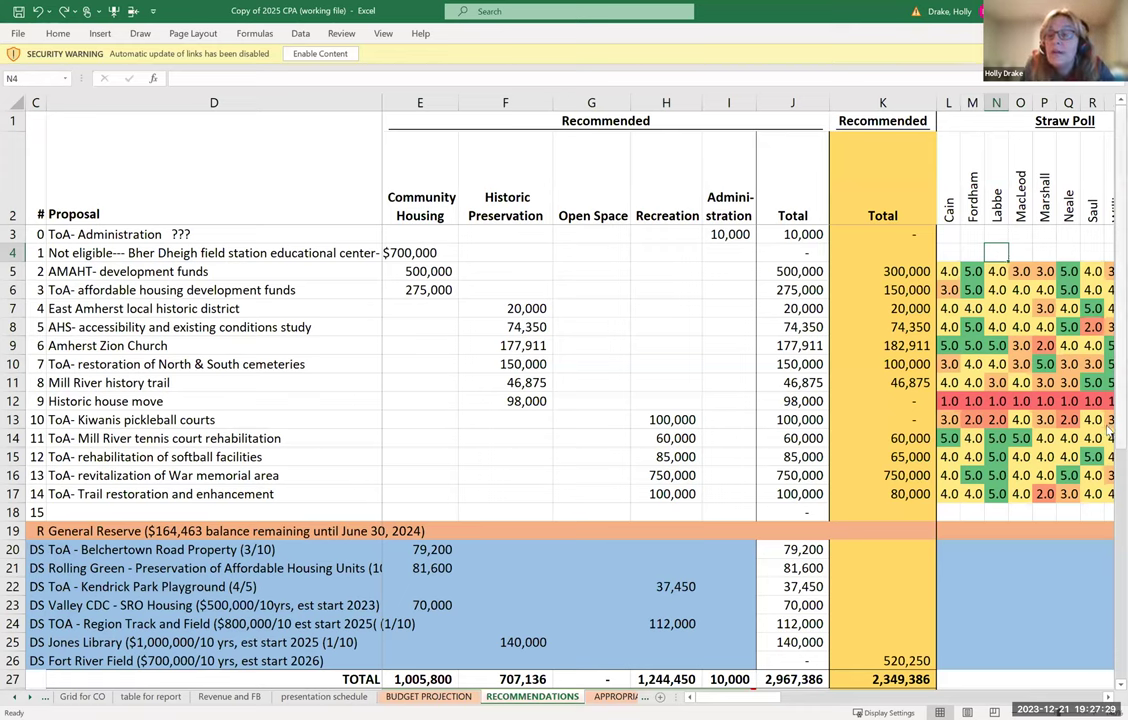
scroll(1108, 590, down, 1)
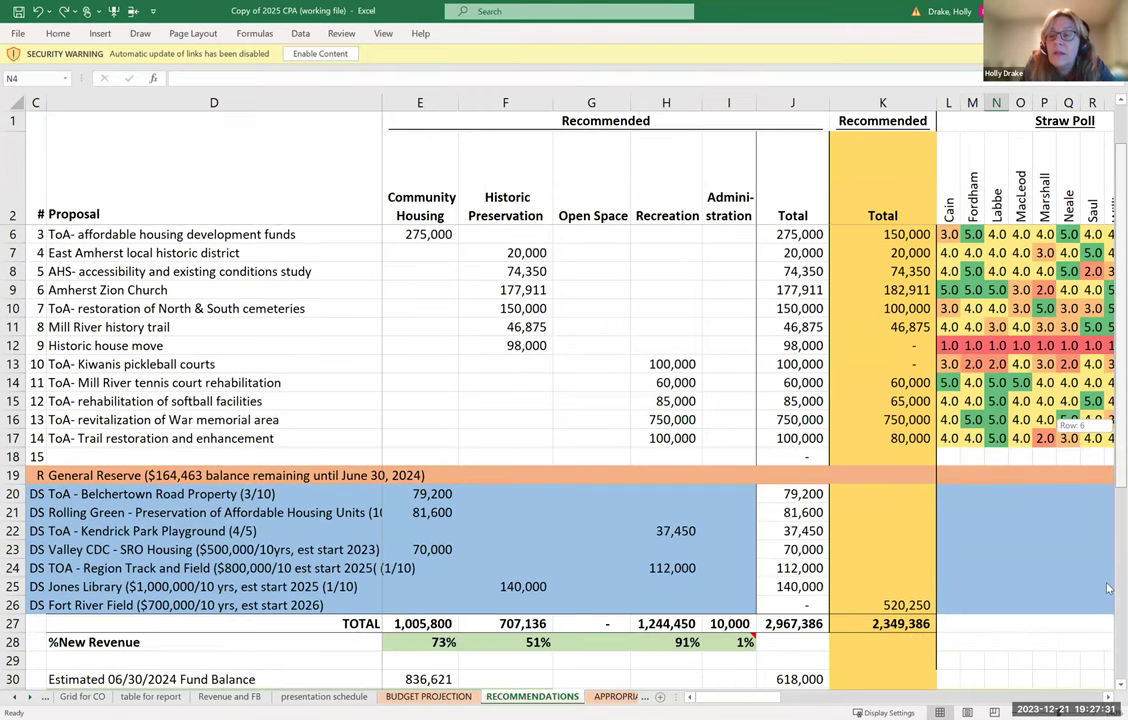
scroll(1108, 590, down, 2)
scroll(1108, 590, down, 2)
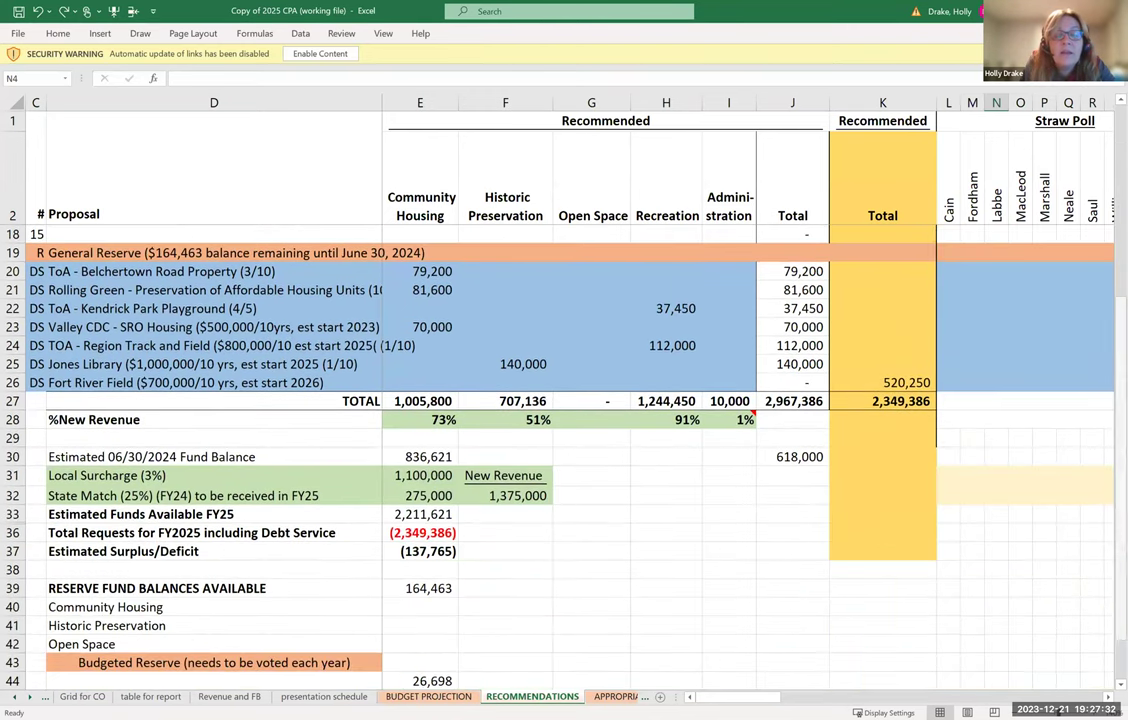
click(432, 681)
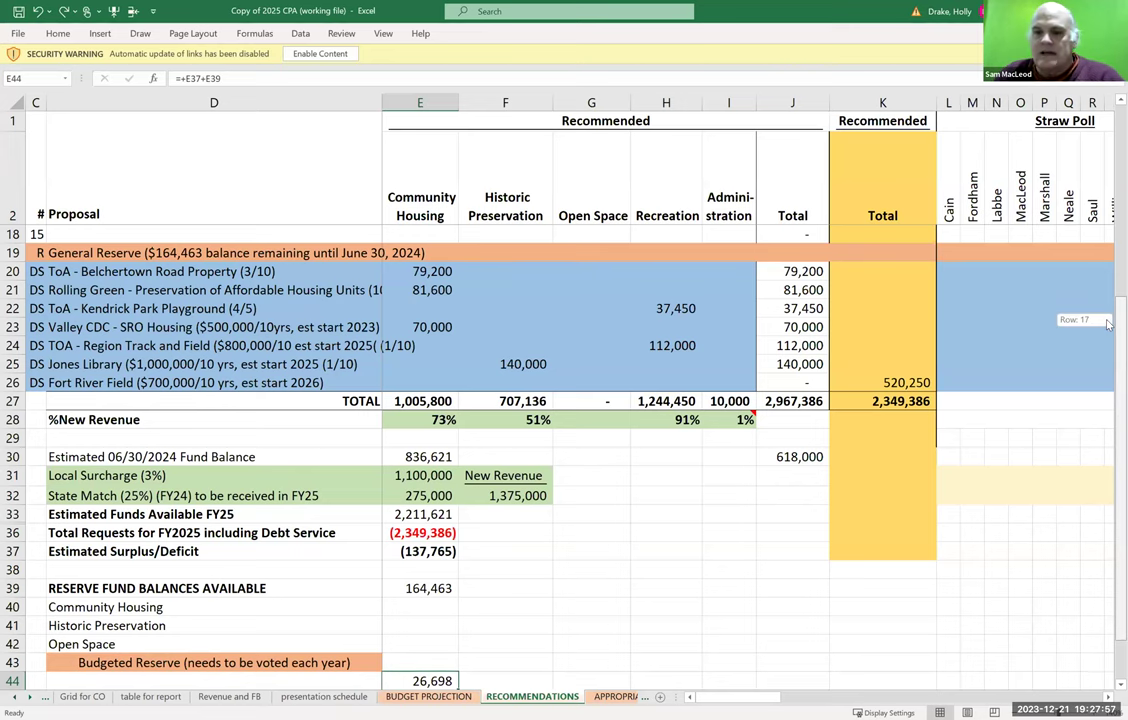
scroll(1108, 120, up, 1)
scroll(1108, 120, up, 4)
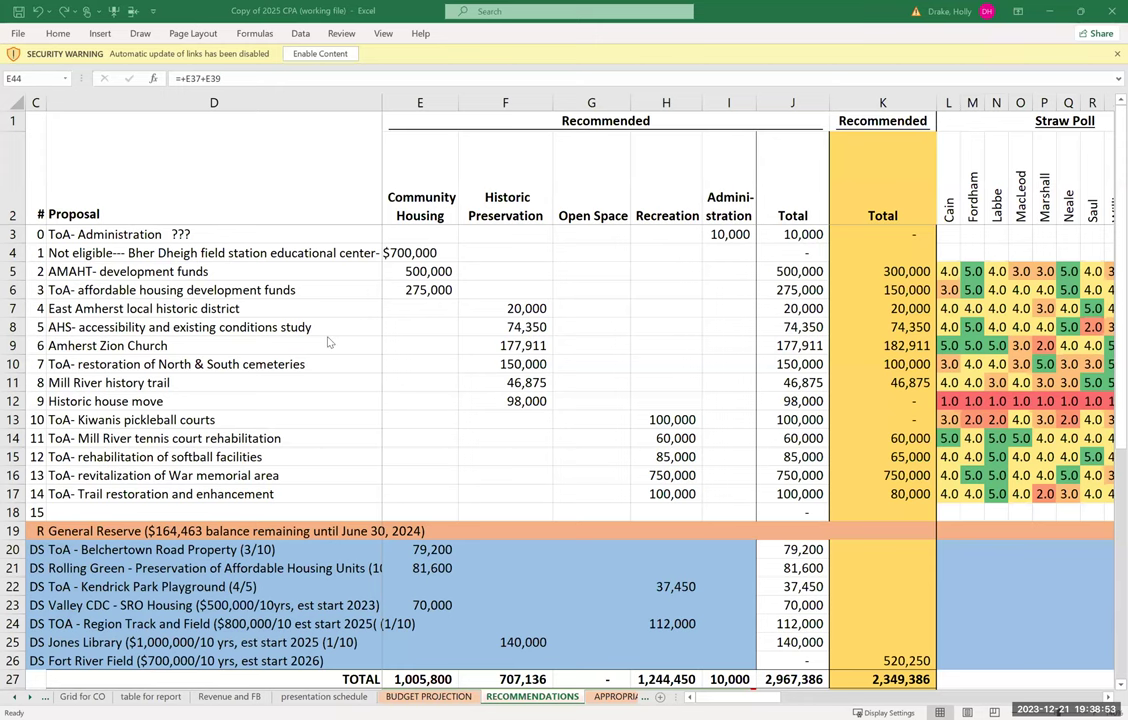
Change the heading in K1 above the yellow Total column to "Draft".
scroll(346, 325, up, 1)
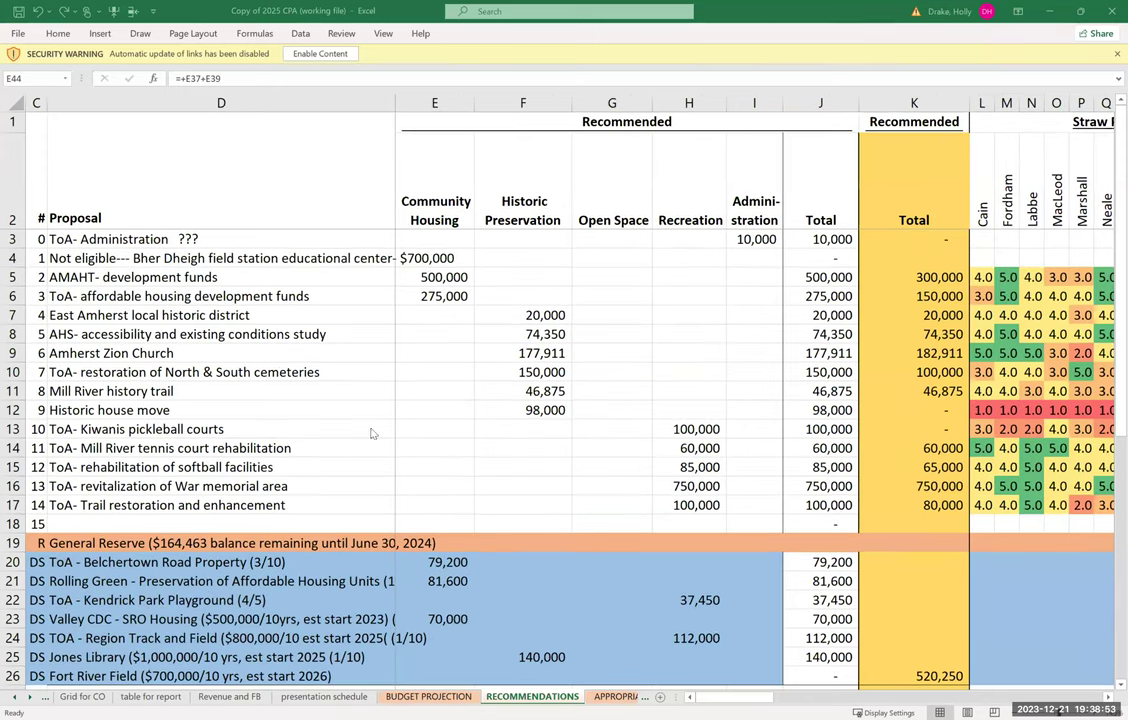
click(331, 474)
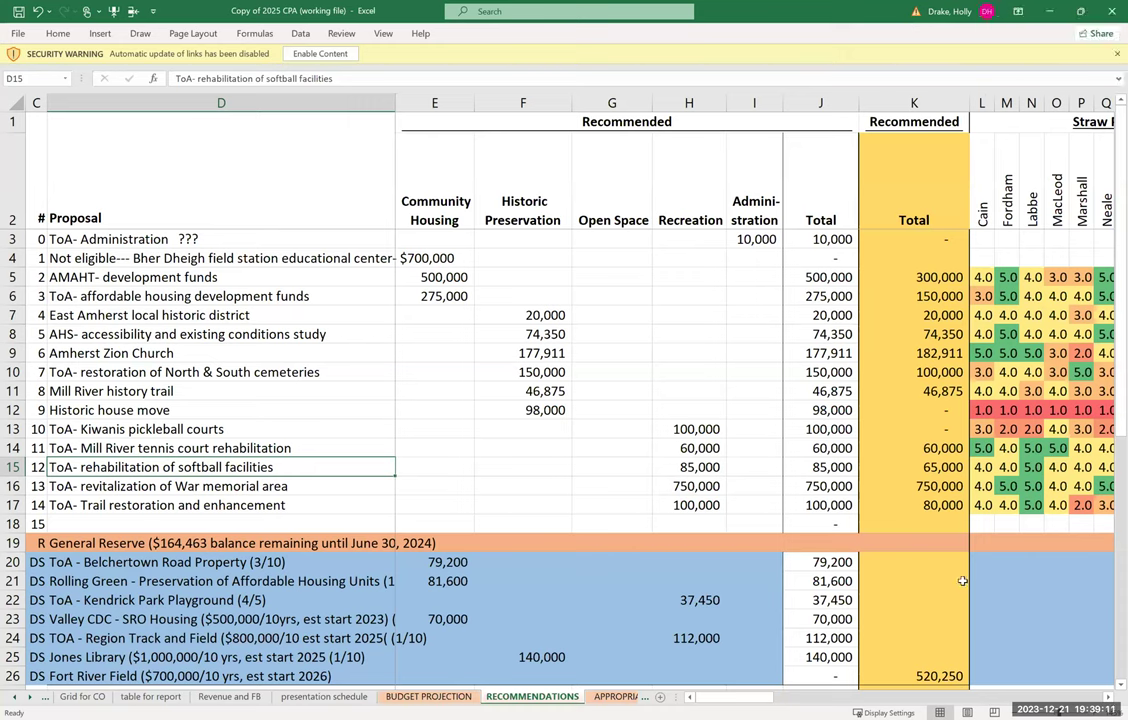
click(923, 467)
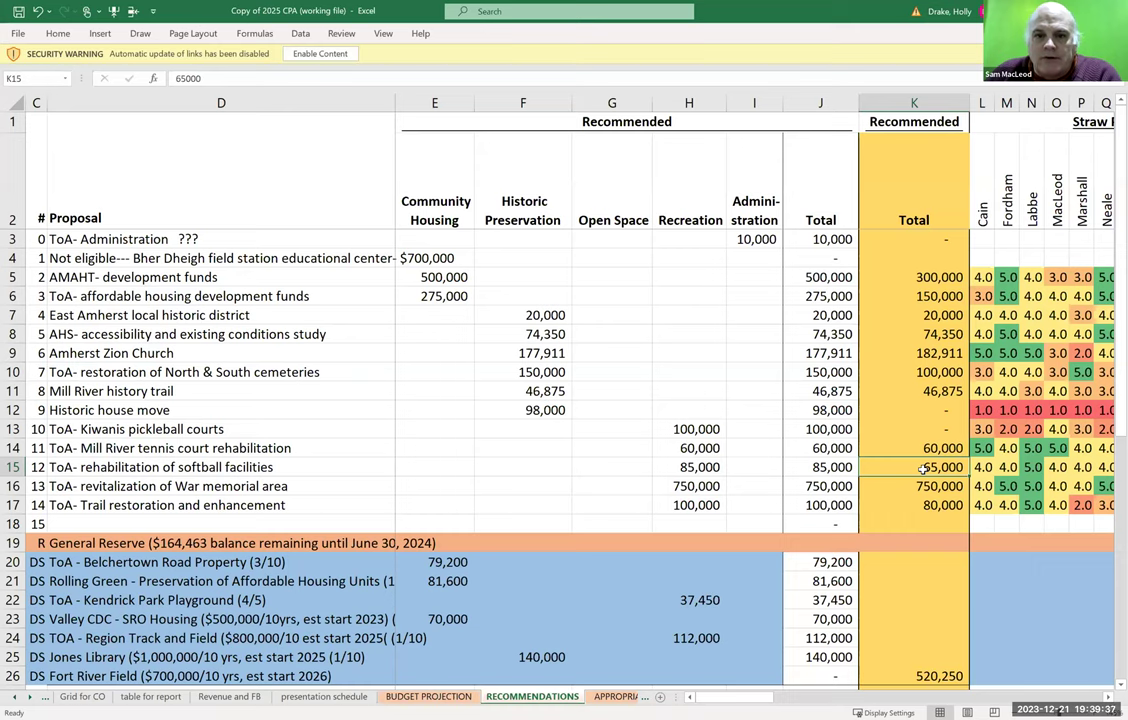
click(905, 124)
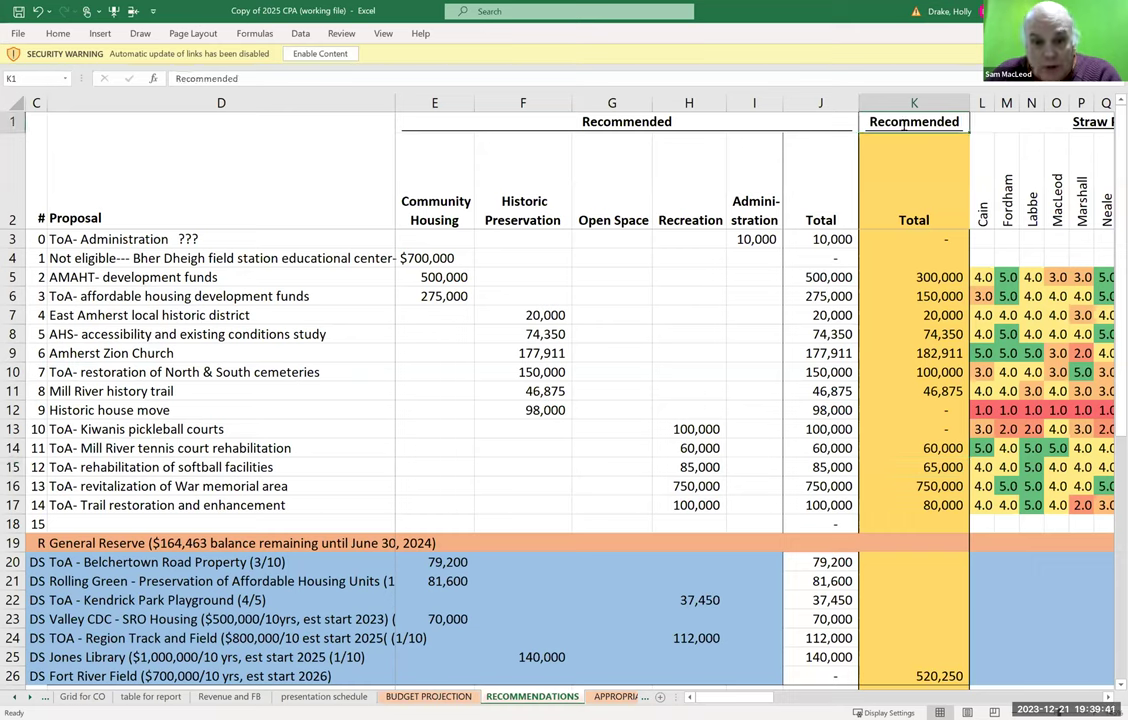
text(Dr)
text(t)
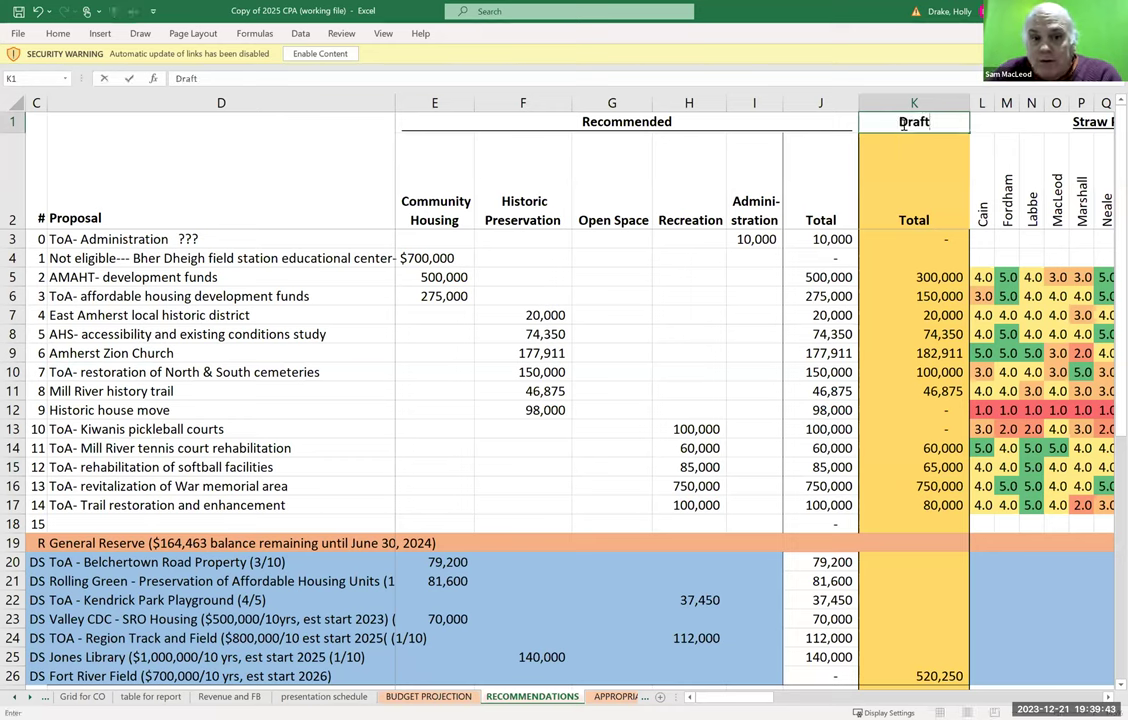
key(Return)
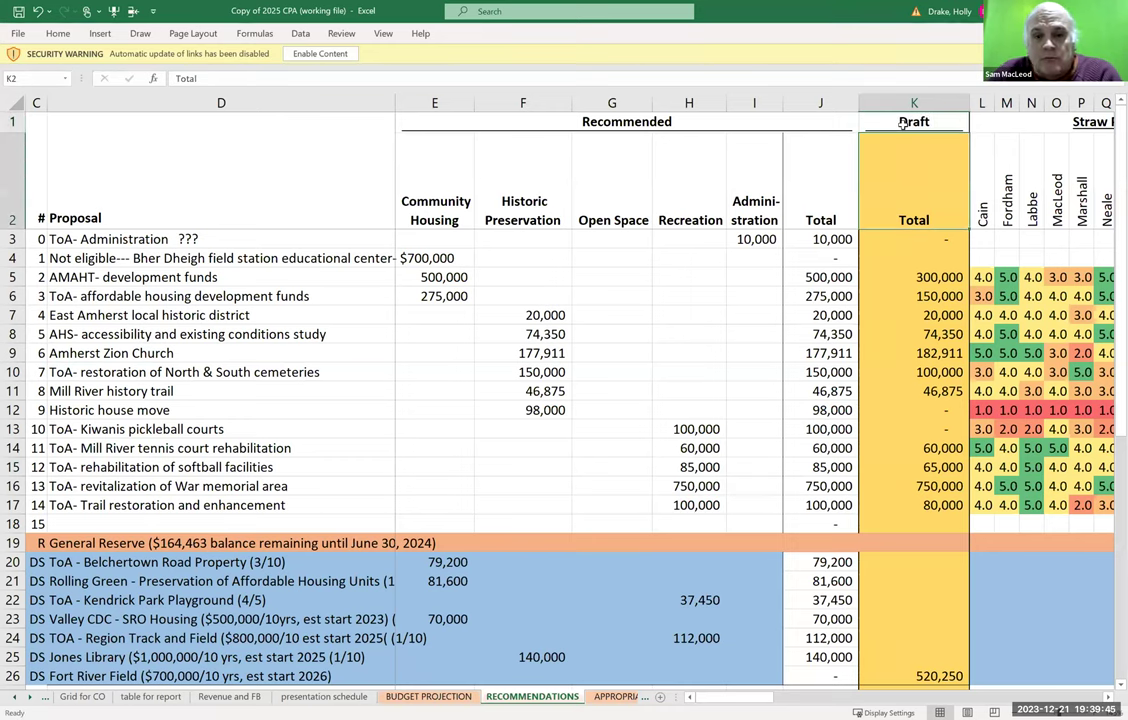
Compare the Total in column J with the Draft amount in column K for the rehabilitation of softball facilities.
click(833, 470)
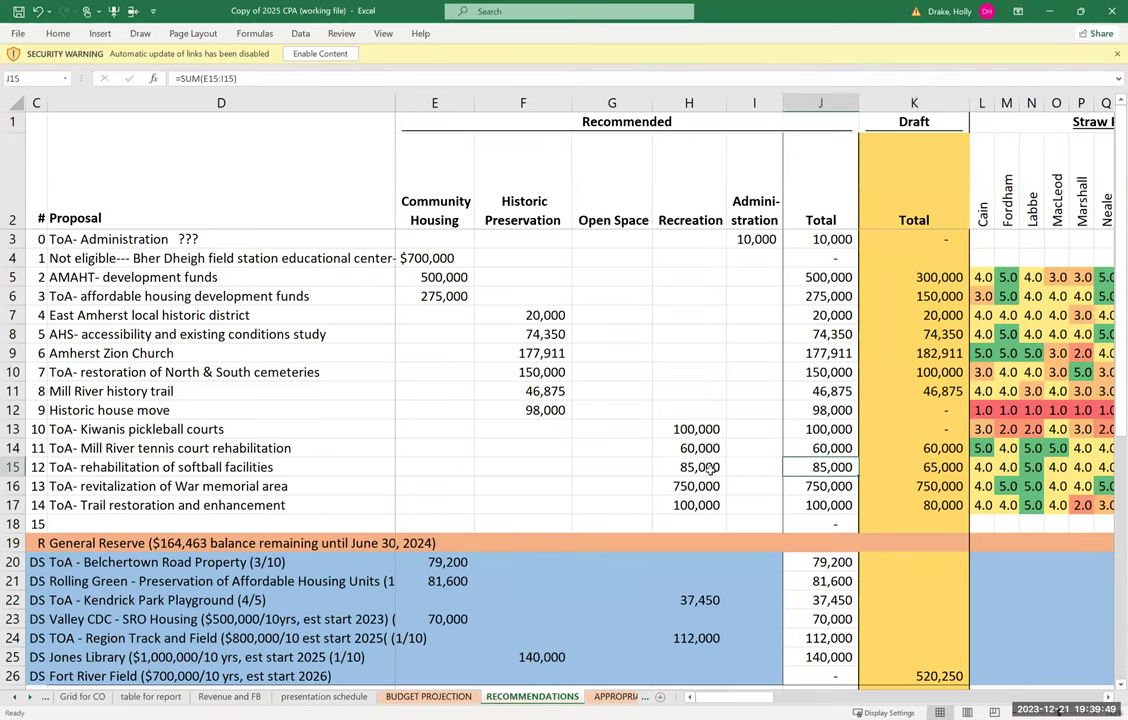
click(899, 466)
key(Return)
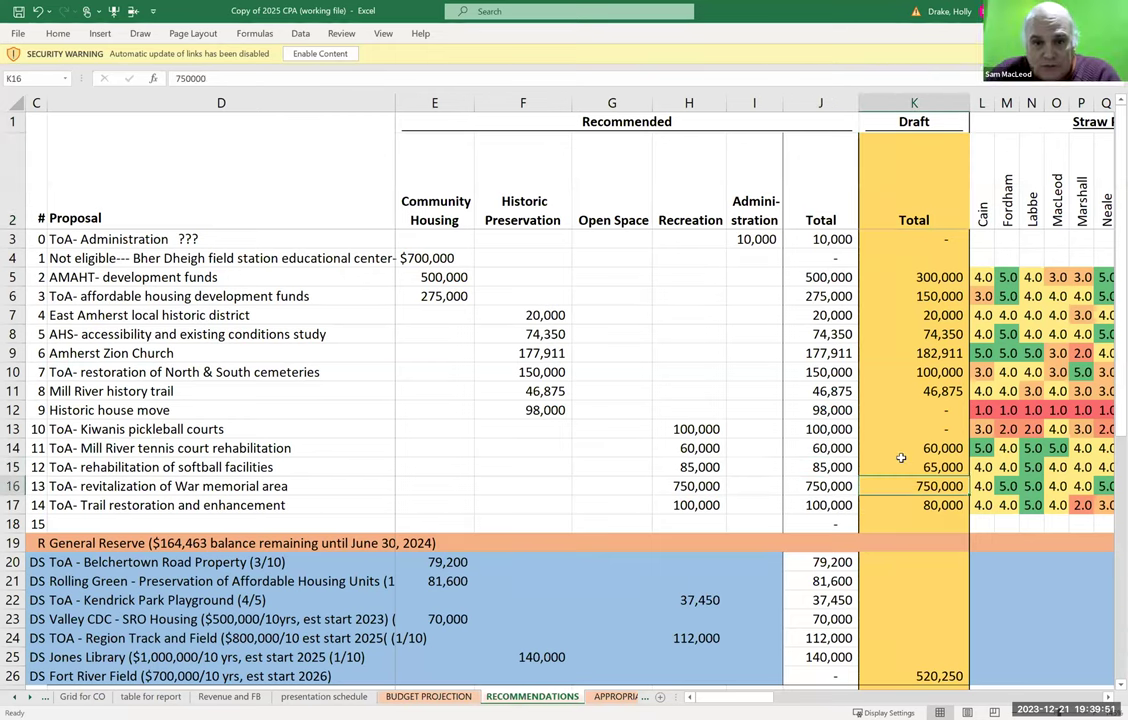
click(899, 466)
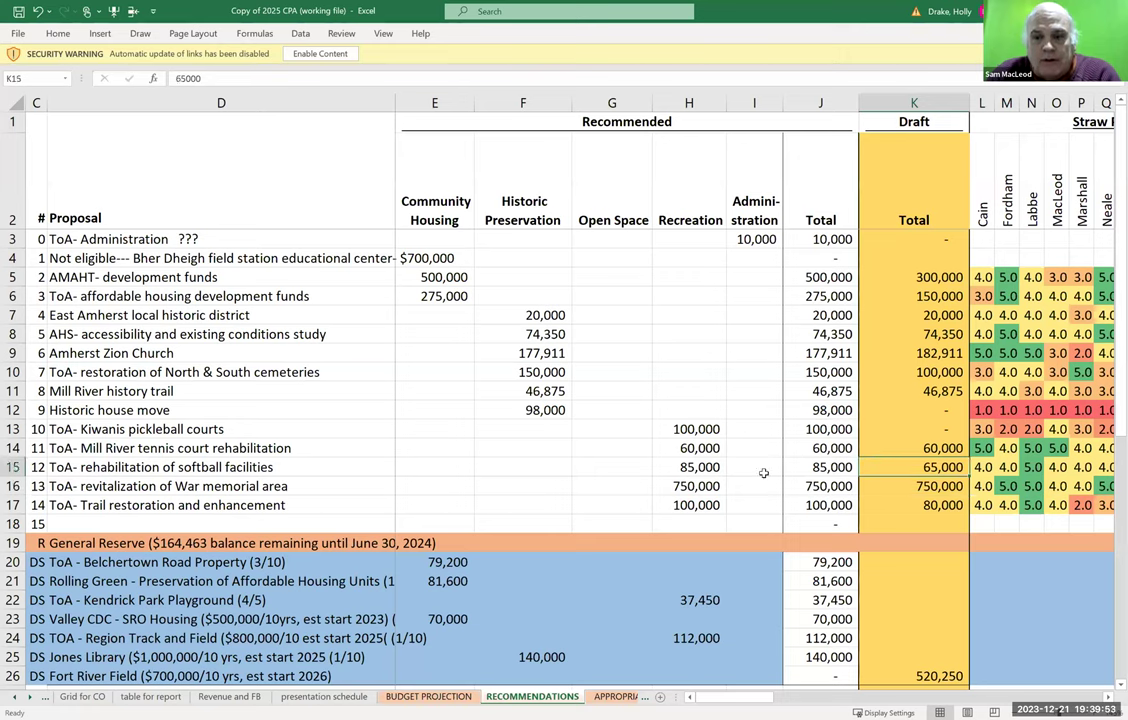
click(818, 470)
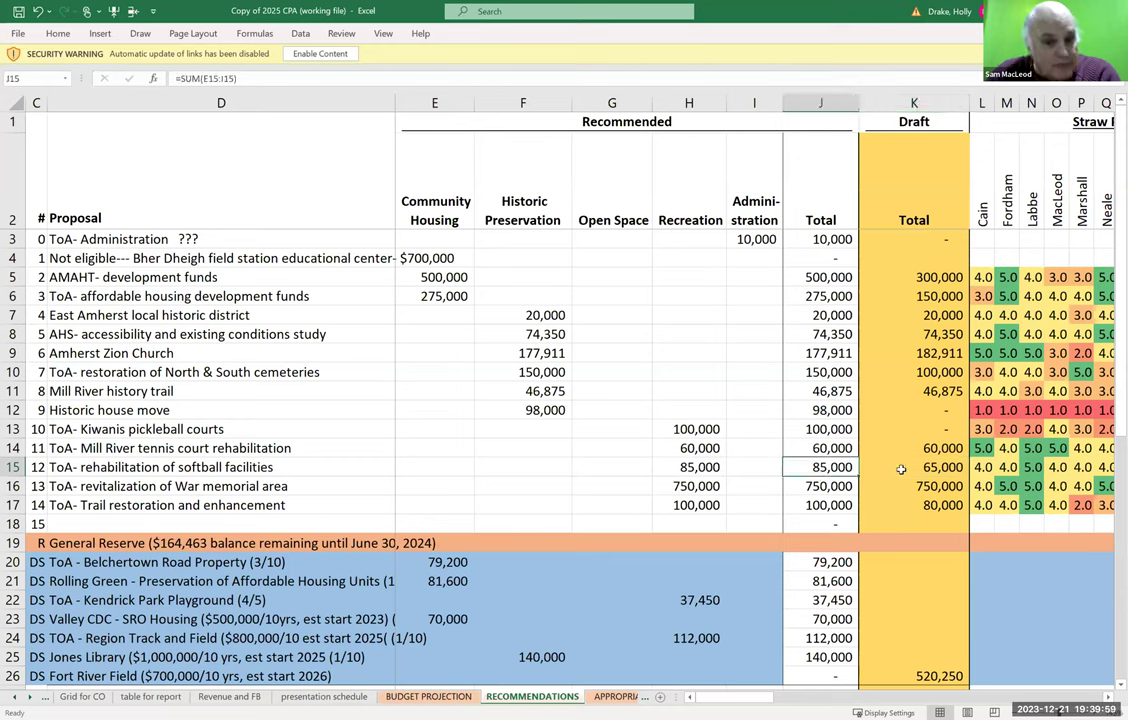
click(901, 469)
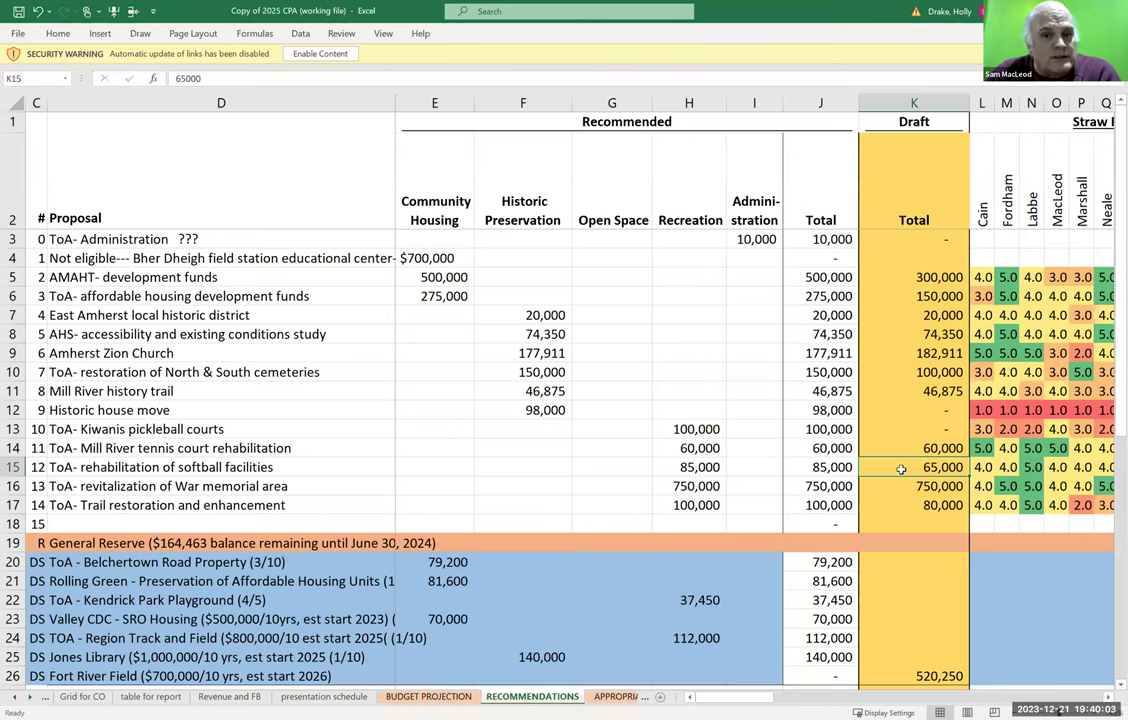
click(852, 467)
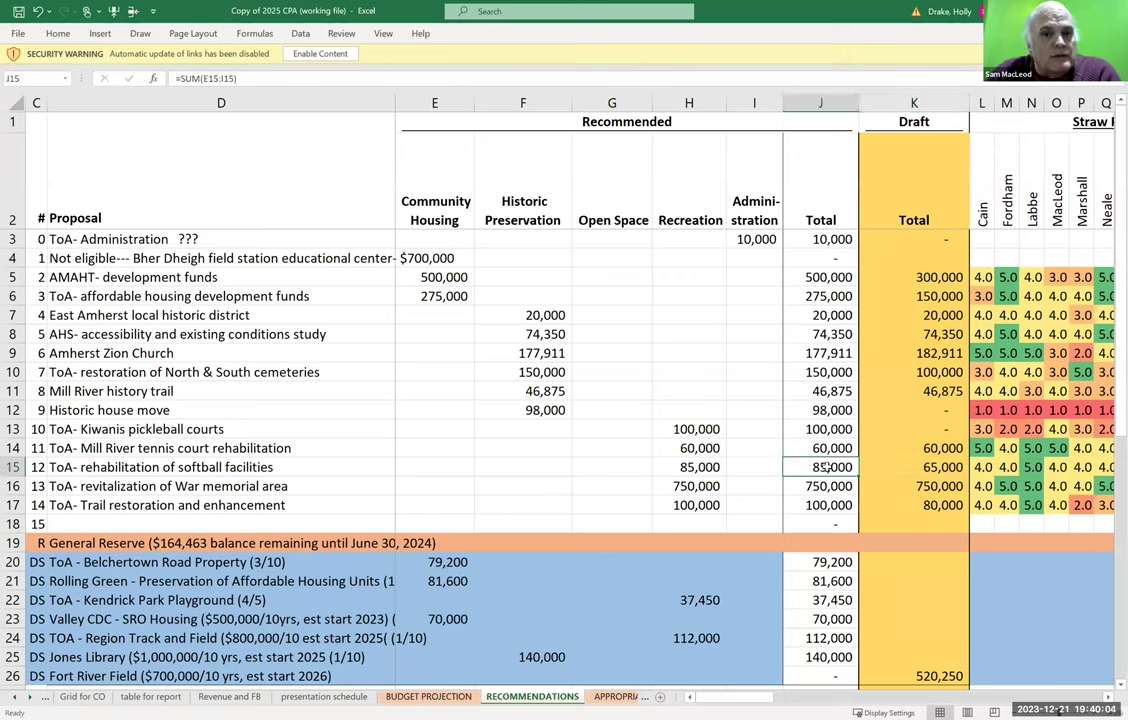
click(904, 467)
click(849, 468)
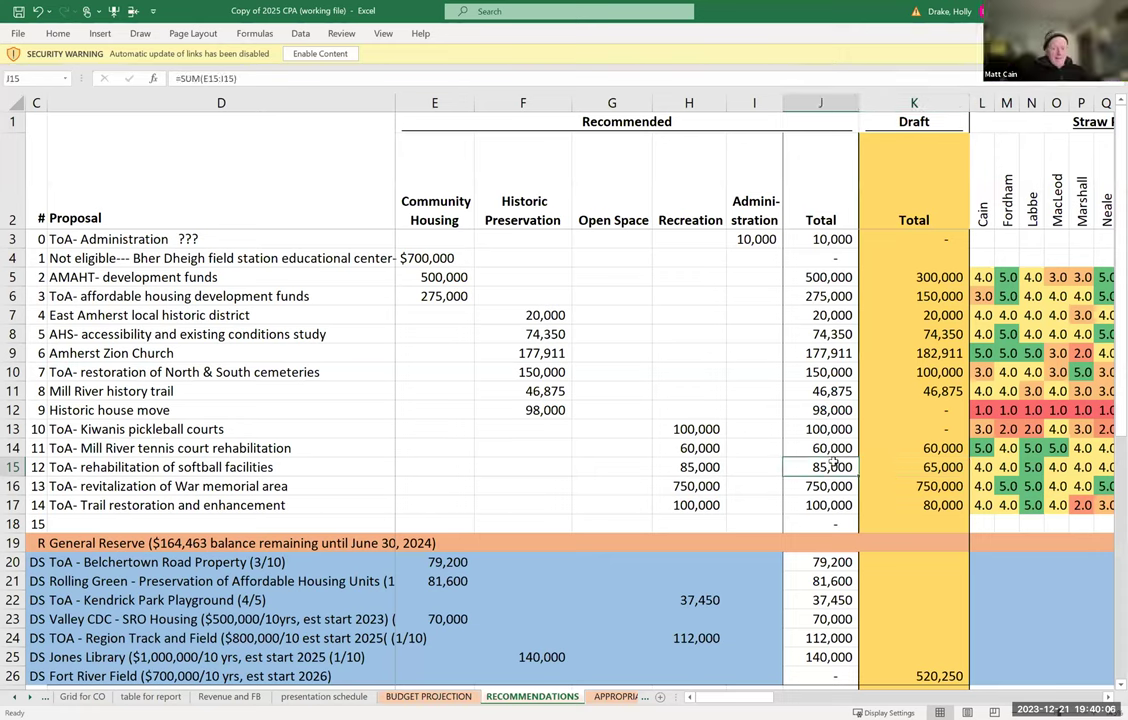
Set the Draft amount for the rehabilitation of softball facilities to 85,000.
click(894, 468)
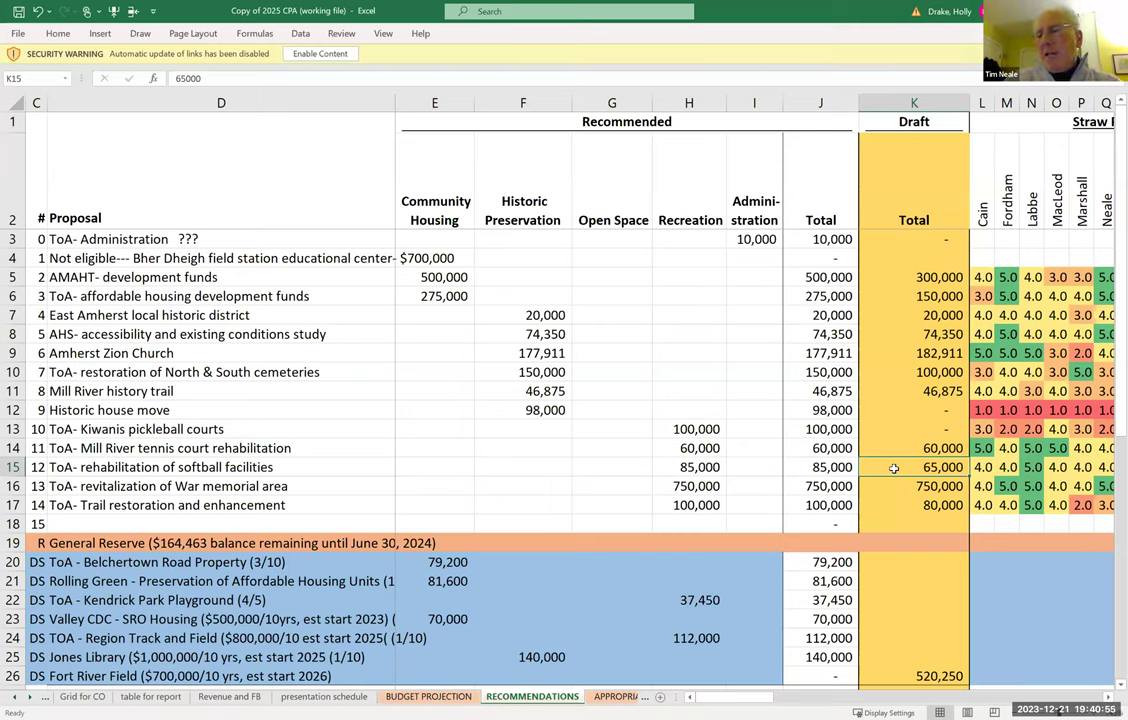
text(85)
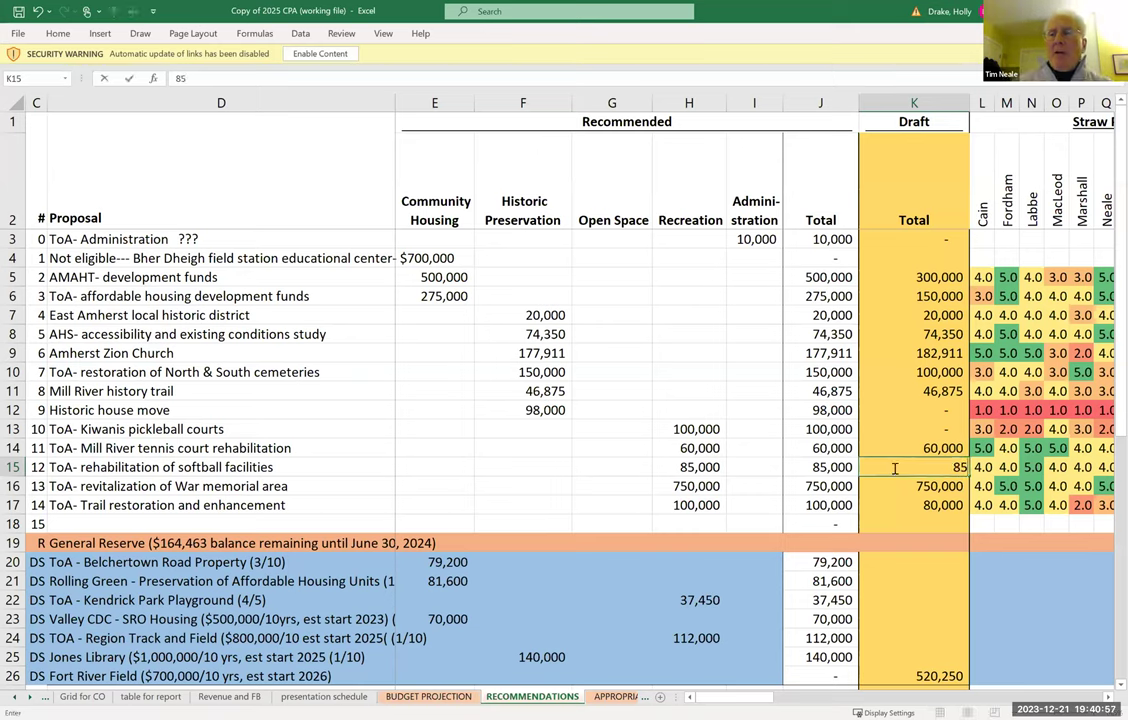
text(,000)
key(Return)
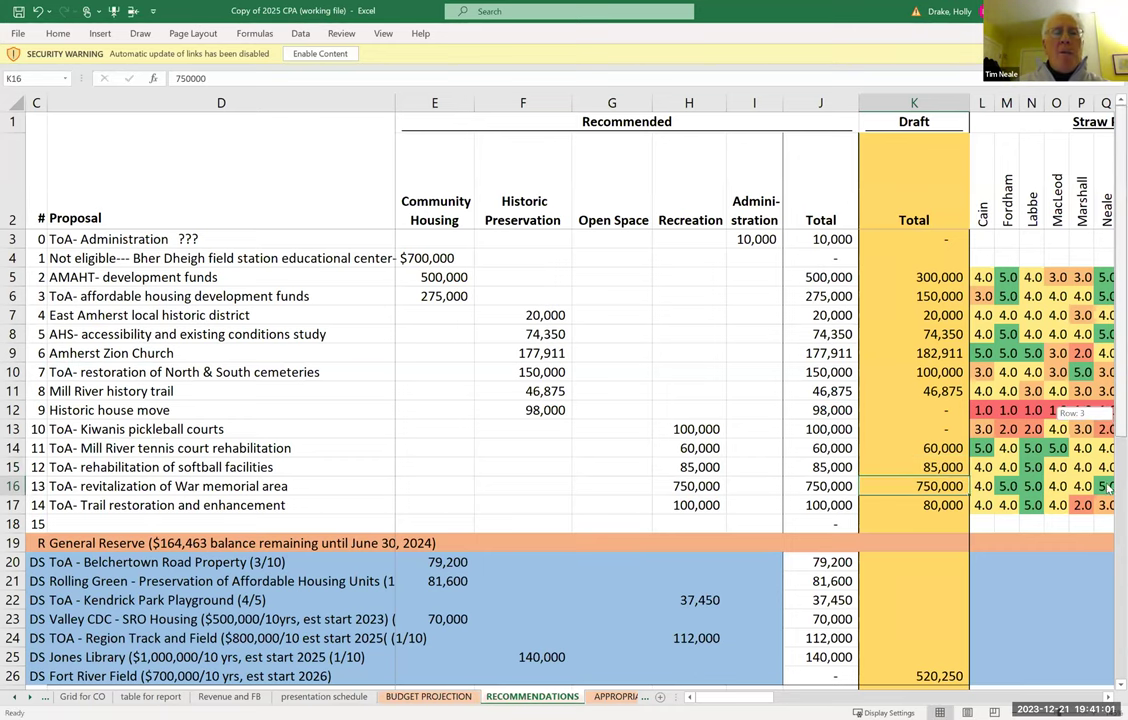
Label the balance in row 44 by entering "excess/(deficit)" in F44 beside it.
scroll(1108, 583, down, 1)
scroll(1108, 583, down, 5)
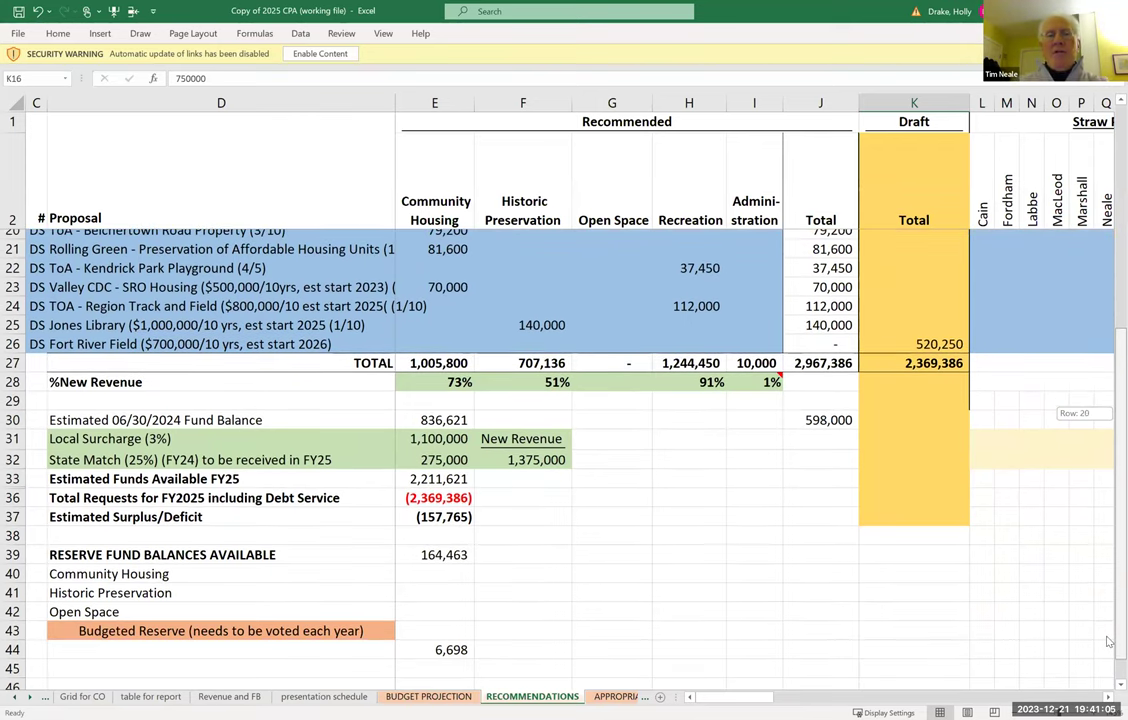
click(519, 657)
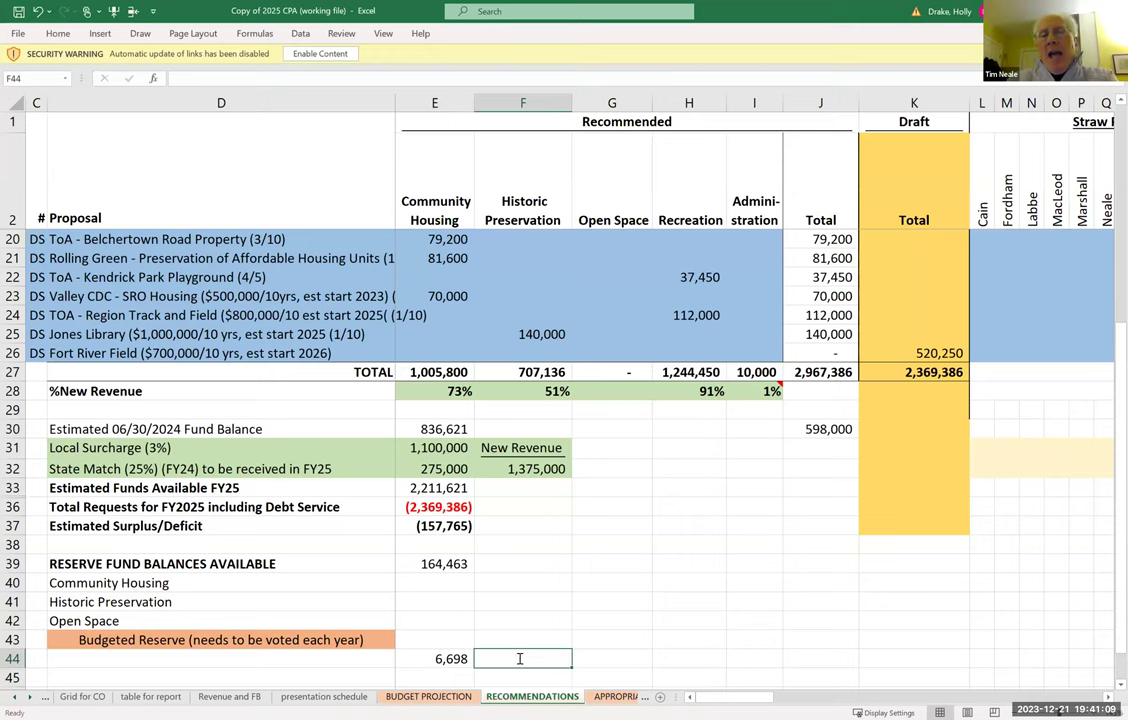
text(excess)
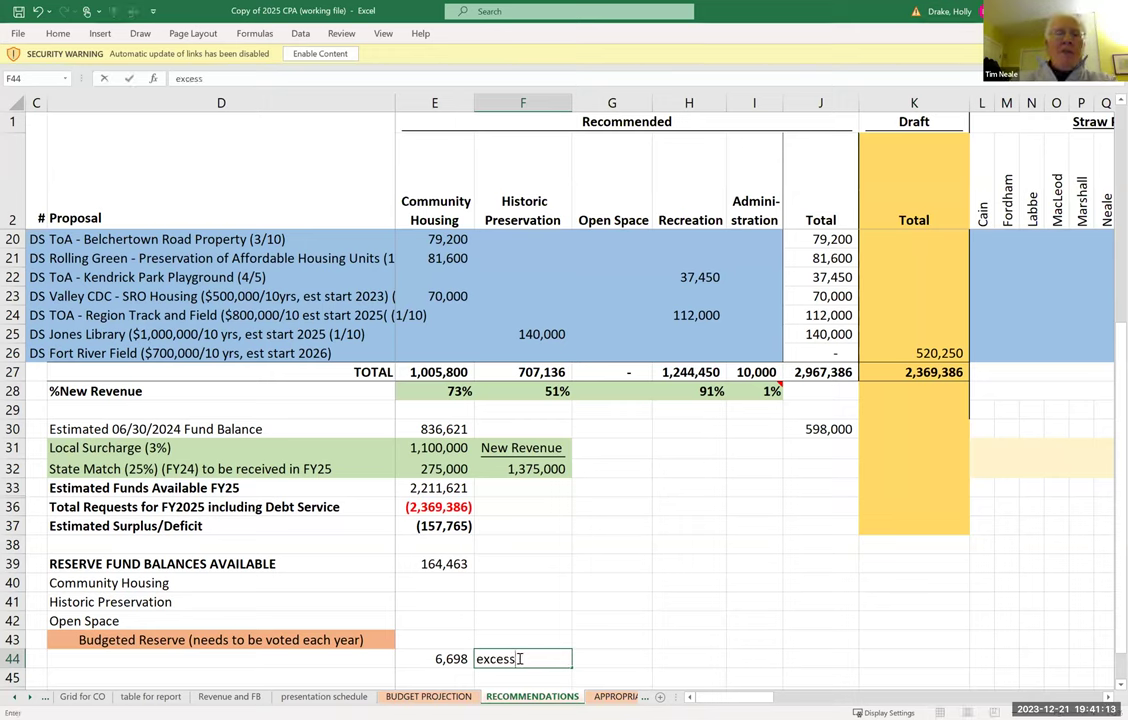
text(/(def)
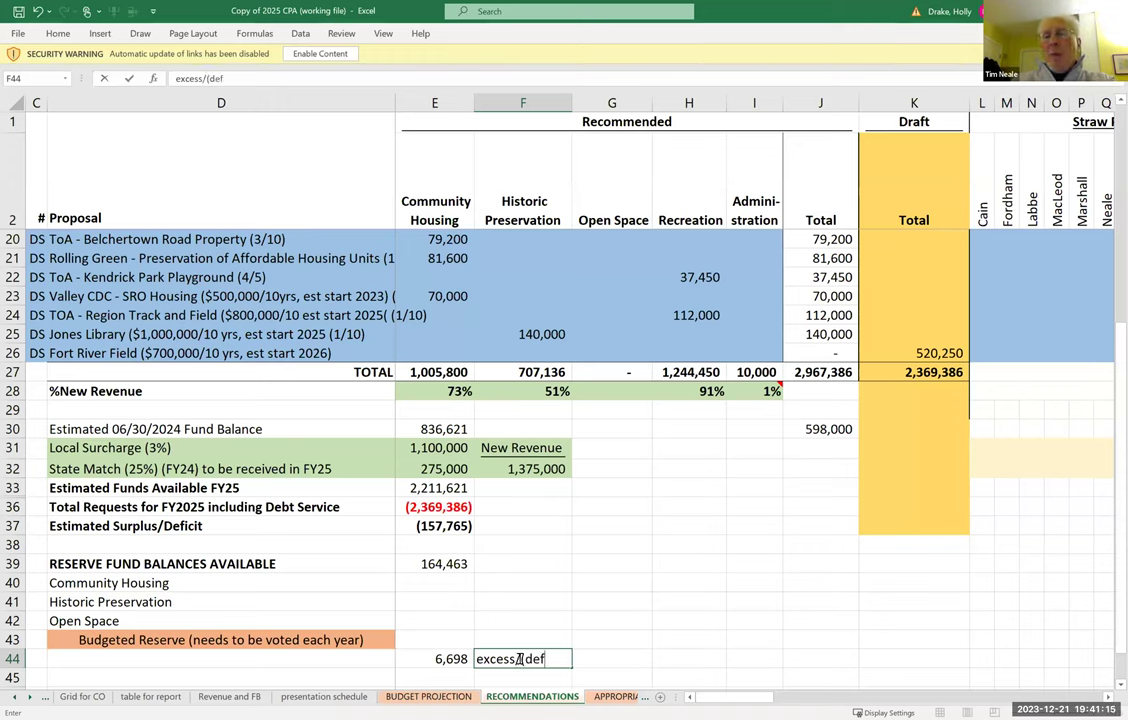
text(icit))
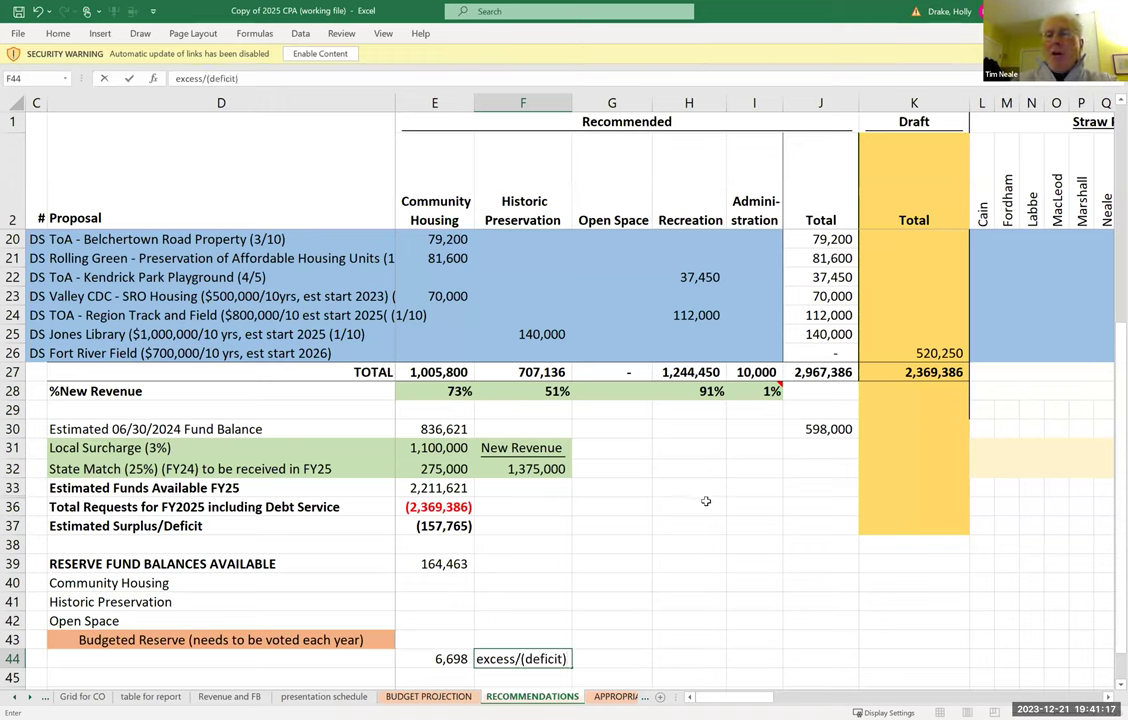
click(704, 521)
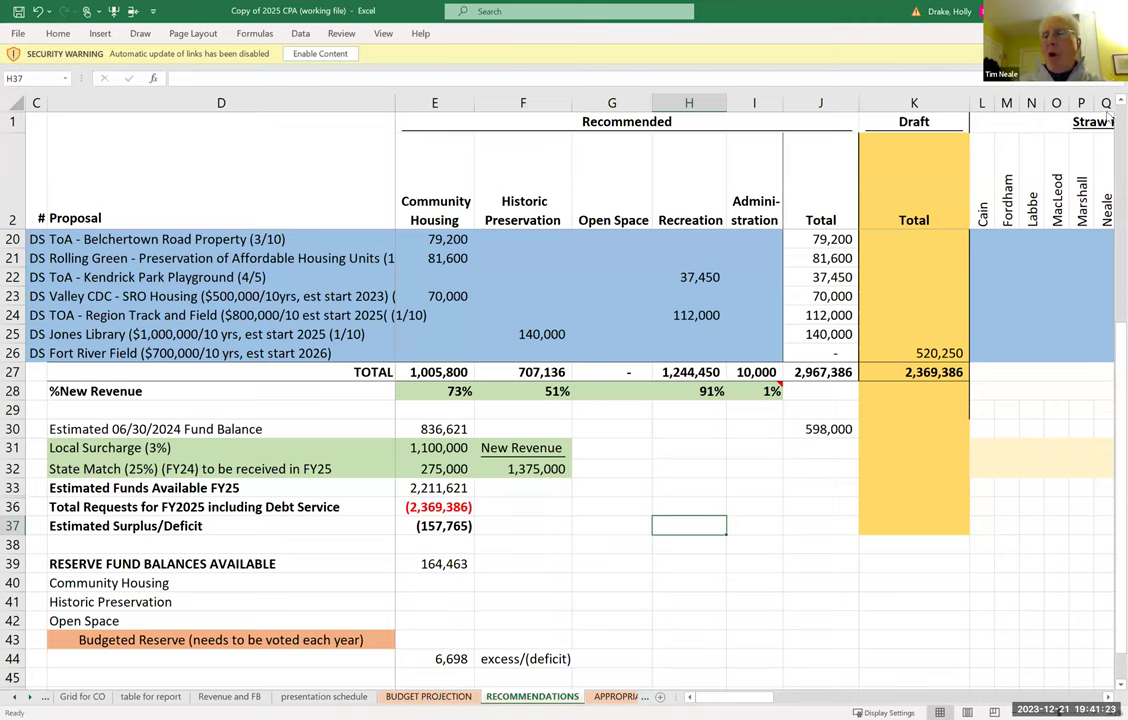
Return to the start of the proposal list and save the workbook.
scroll(1110, 121, up, 6)
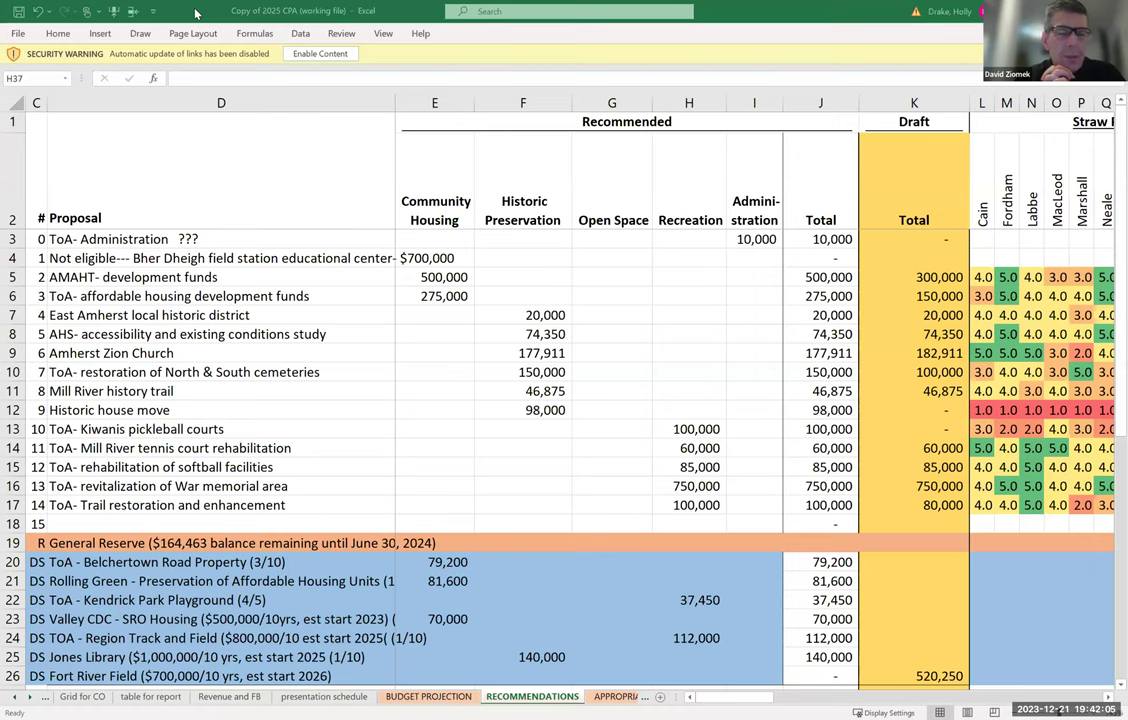
click(25, 14)
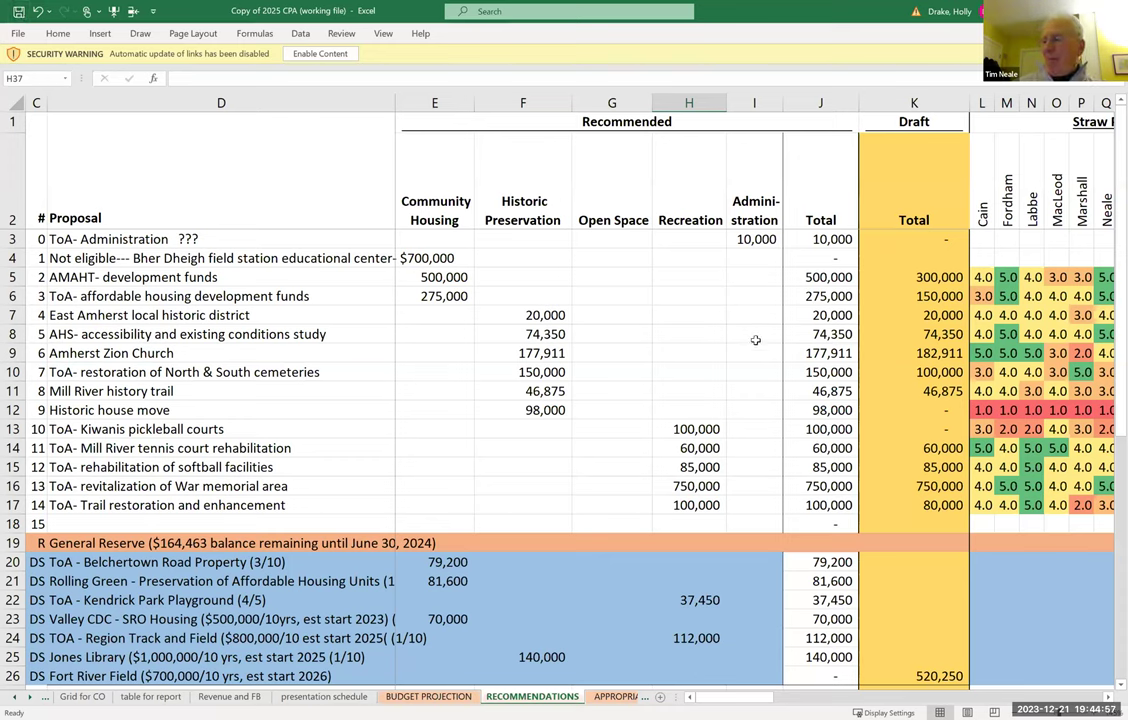
Set the Draft amount for ToA- Trail restoration and enhancement to 86,000.
click(761, 506)
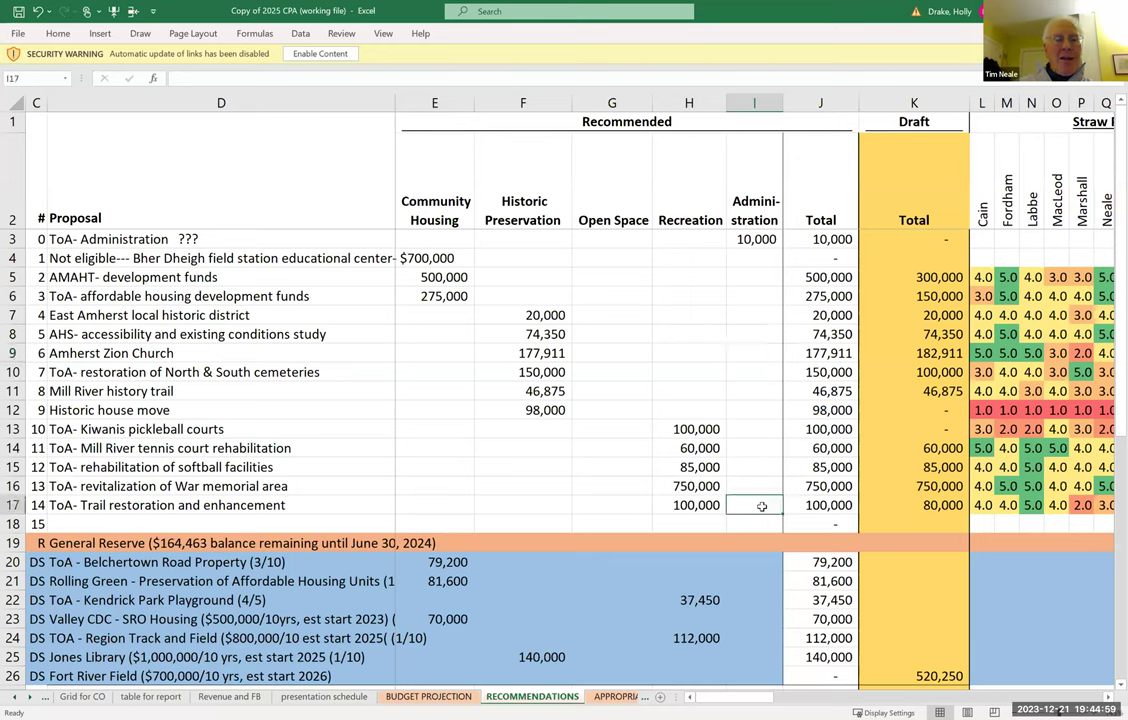
key(Right)
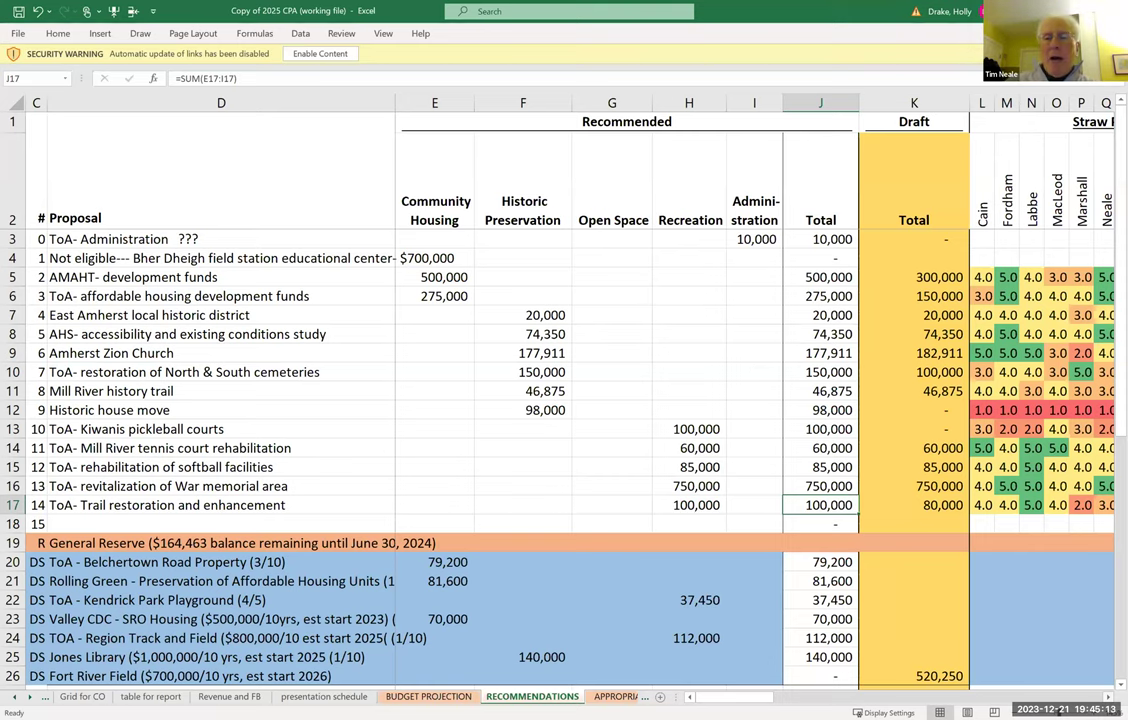
scroll(755, 400, right, 3)
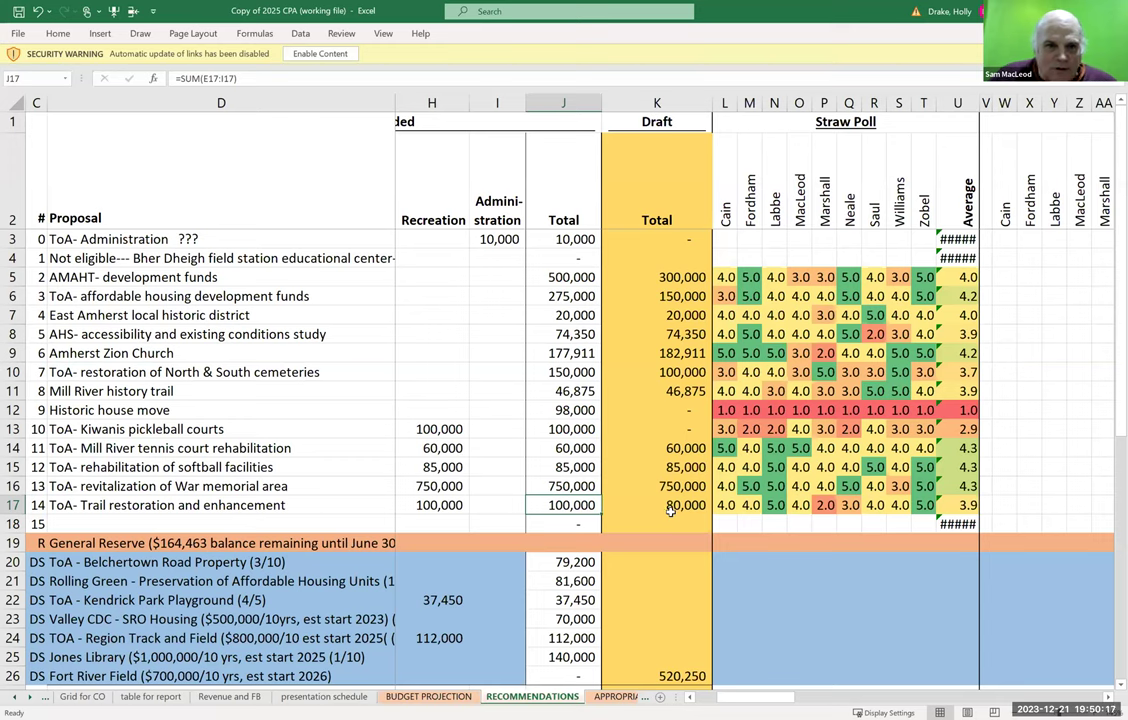
click(674, 505)
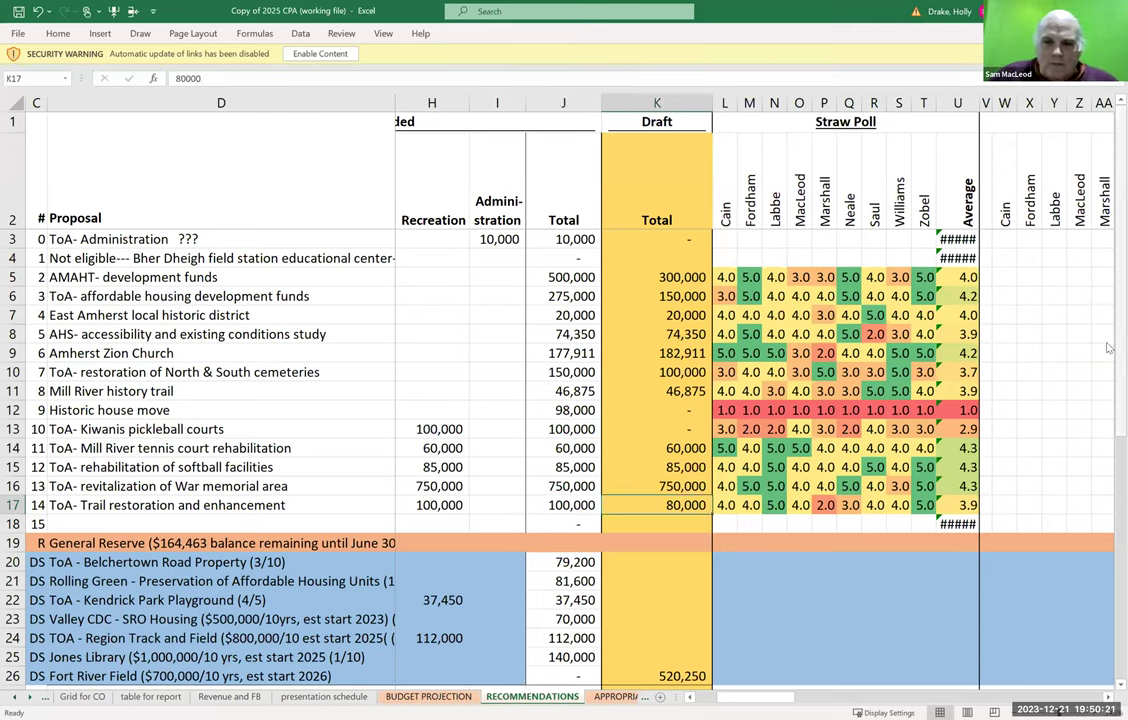
drag(1107, 346, 1107, 597)
scroll(849, 425, up, 6)
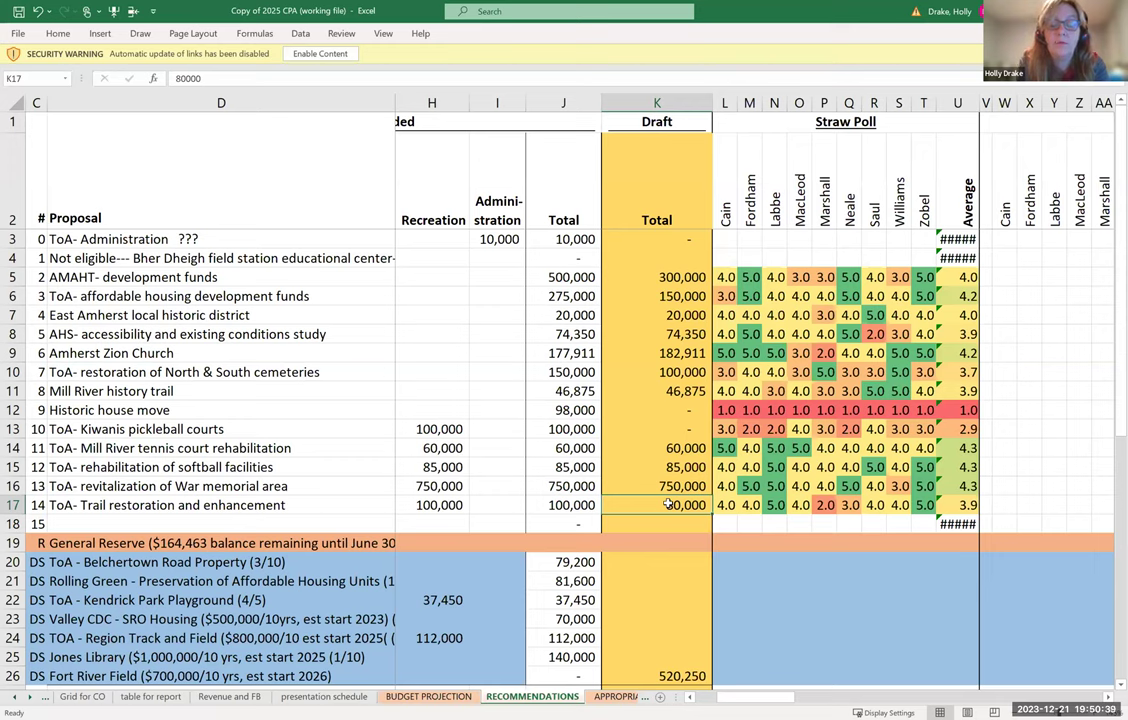
text(86000)
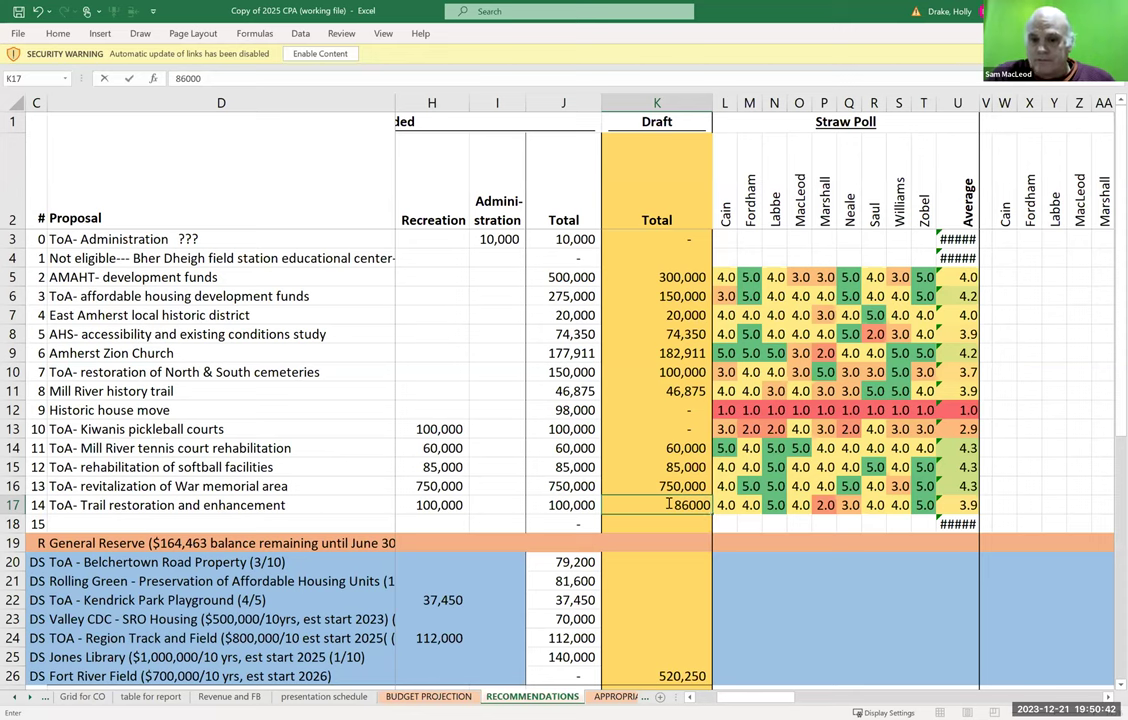
key(Return)
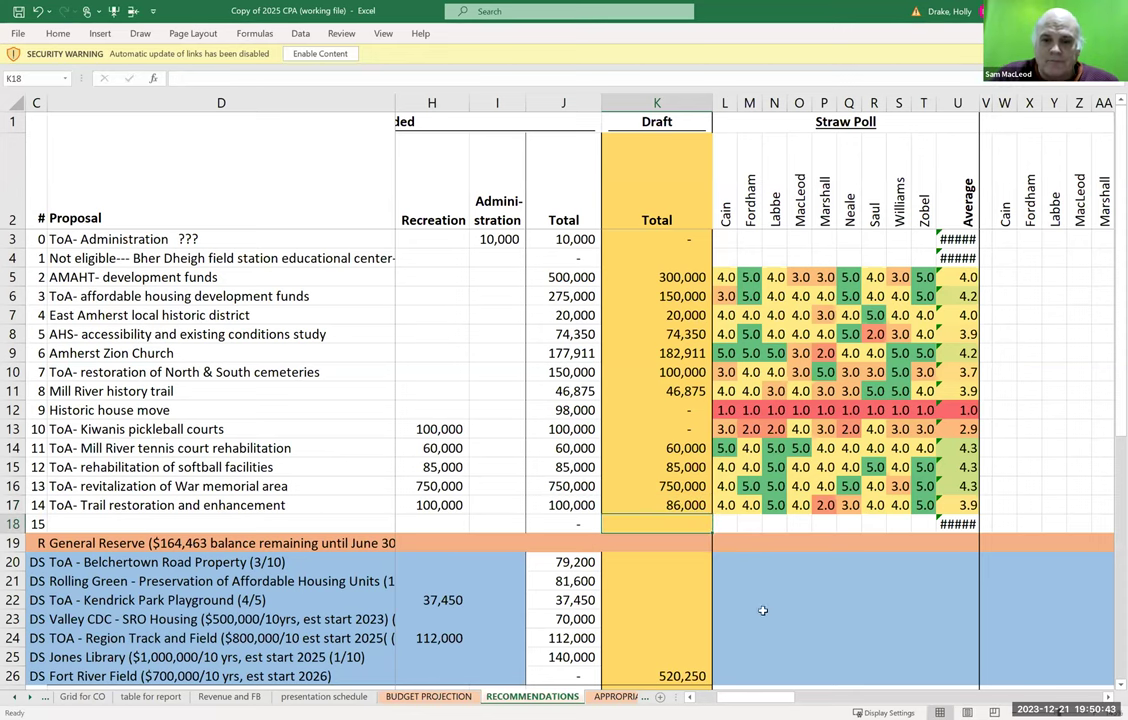
Check the draft total, estimated surplus/deficit and excess/(deficit) balance below the proposal list.
scroll(560, 400, left, 3)
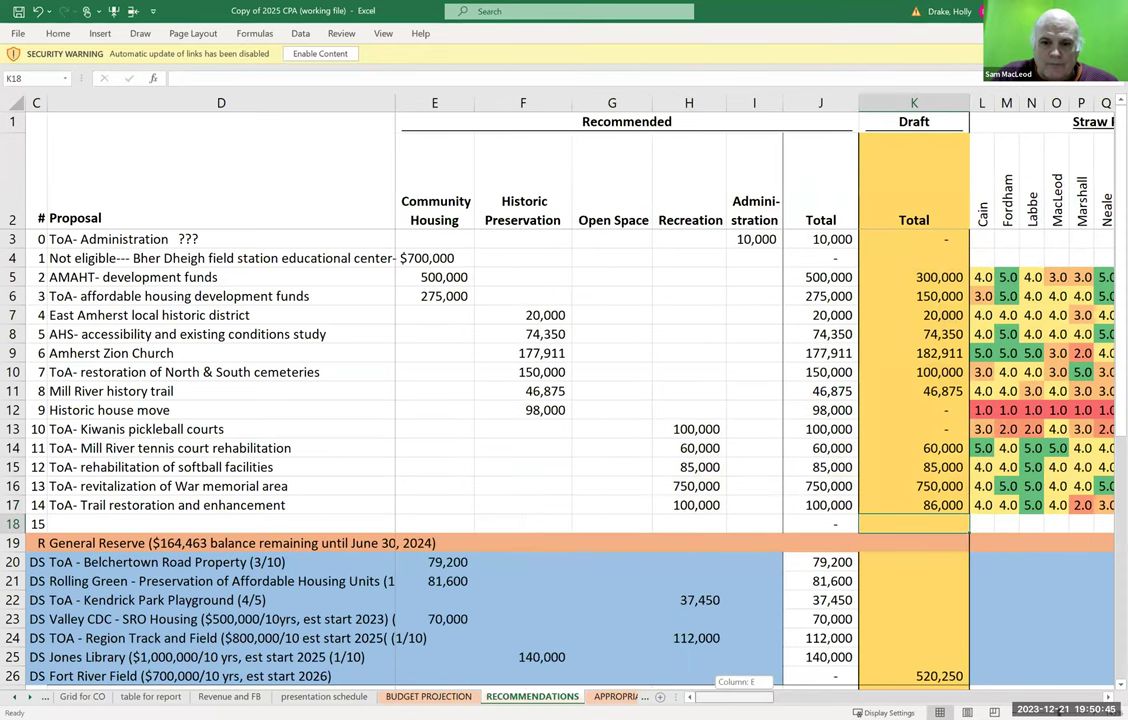
click(1110, 686)
scroll(1108, 688, down, 5)
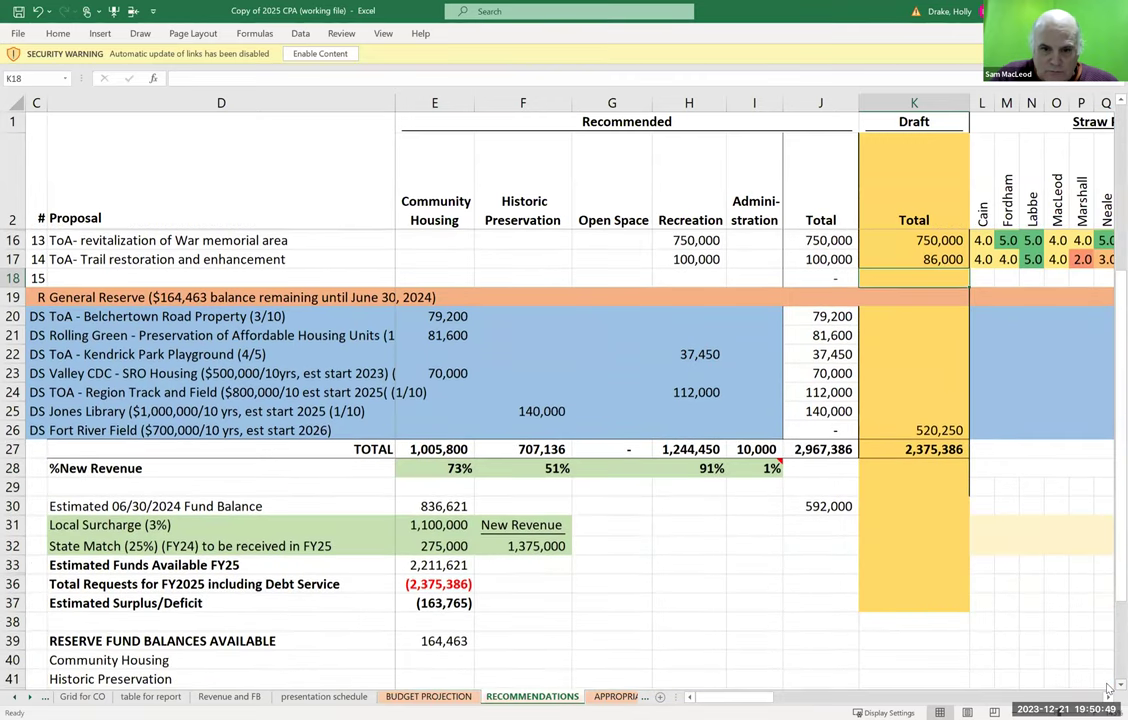
scroll(1108, 688, down, 1)
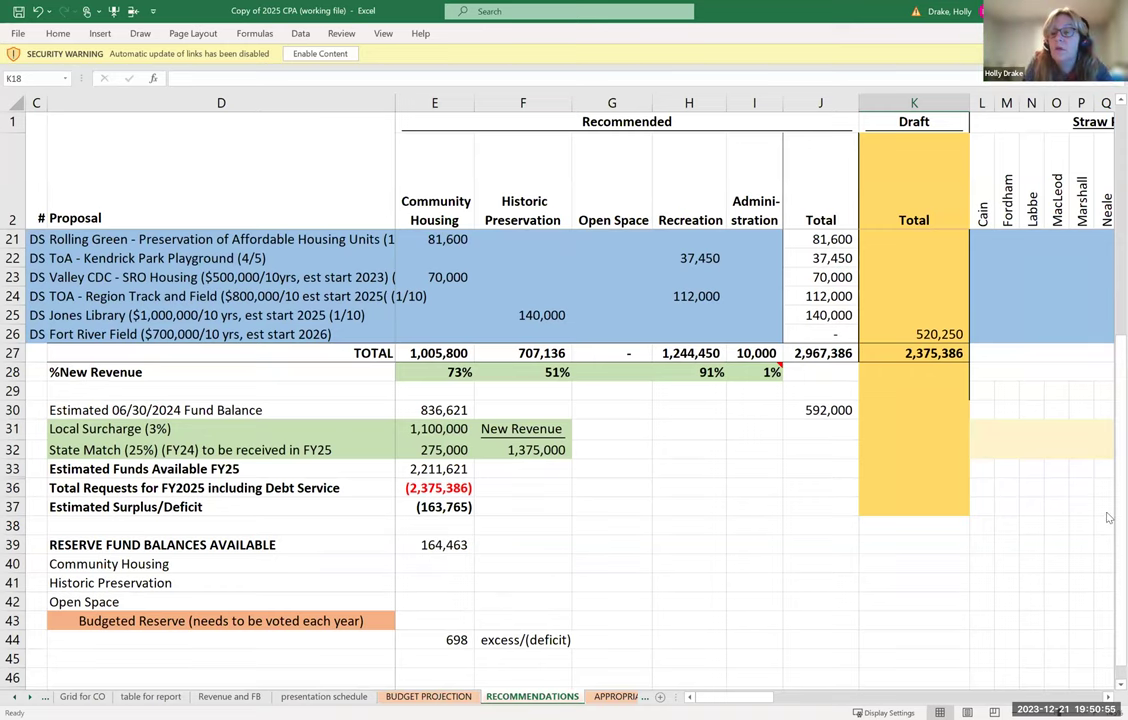
drag(1108, 500, 1108, 160)
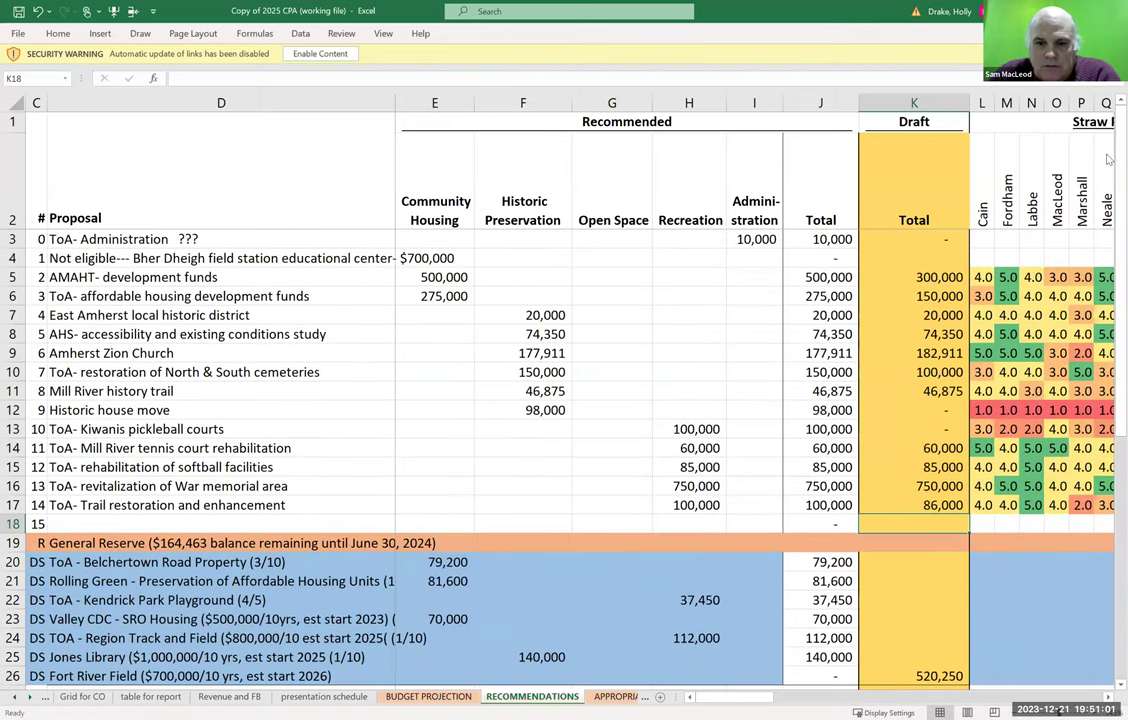
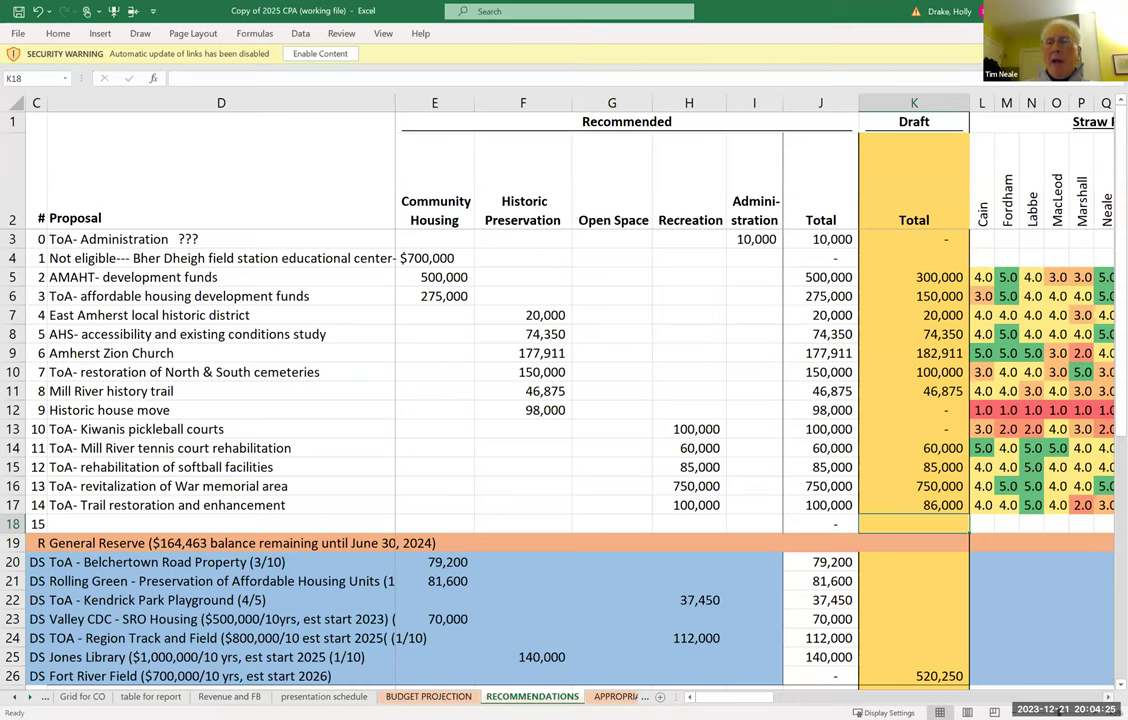
Hide the Straw Poll columns L through U so the Vote section sits beside the Draft column.
scroll(660, 380, right, 4)
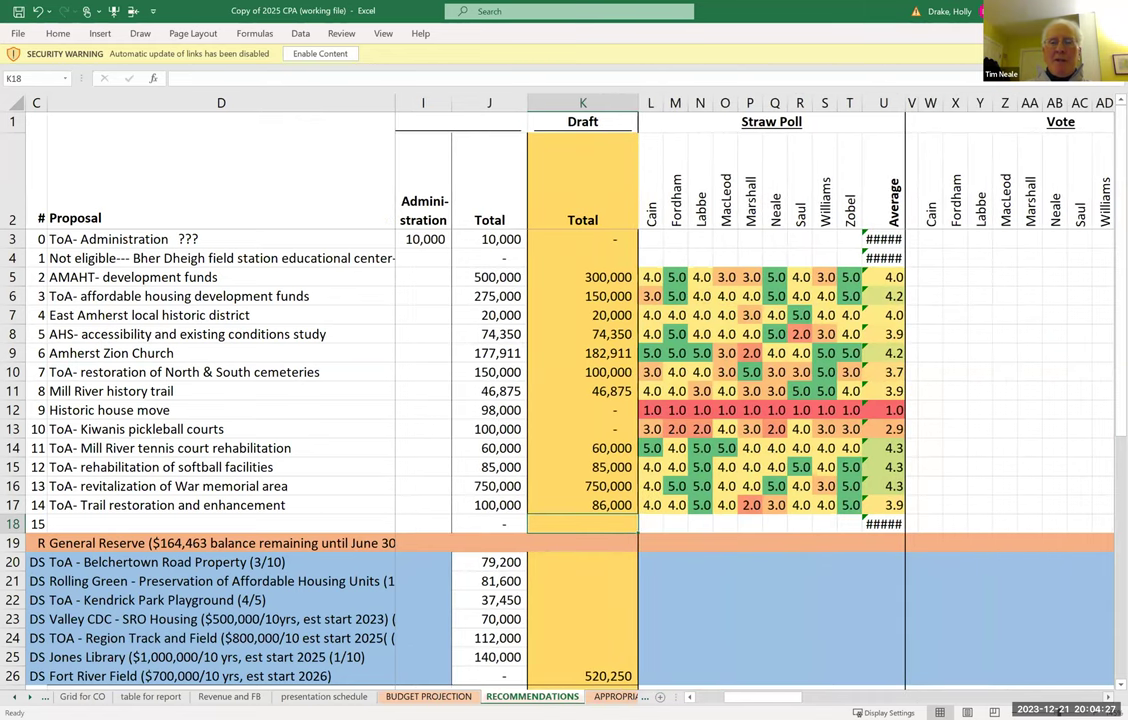
scroll(660, 380, right, 1)
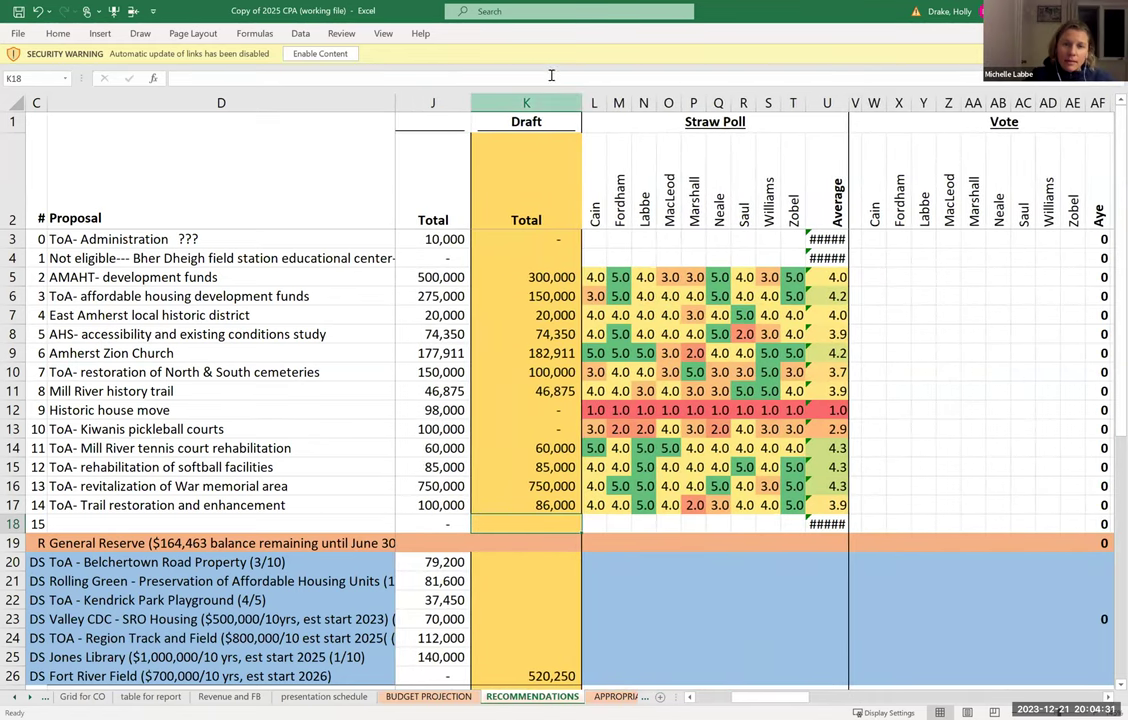
mouse_move(594, 103)
mouse_down()
mouse_move(715, 85)
mouse_move(810, 92)
mouse_up()
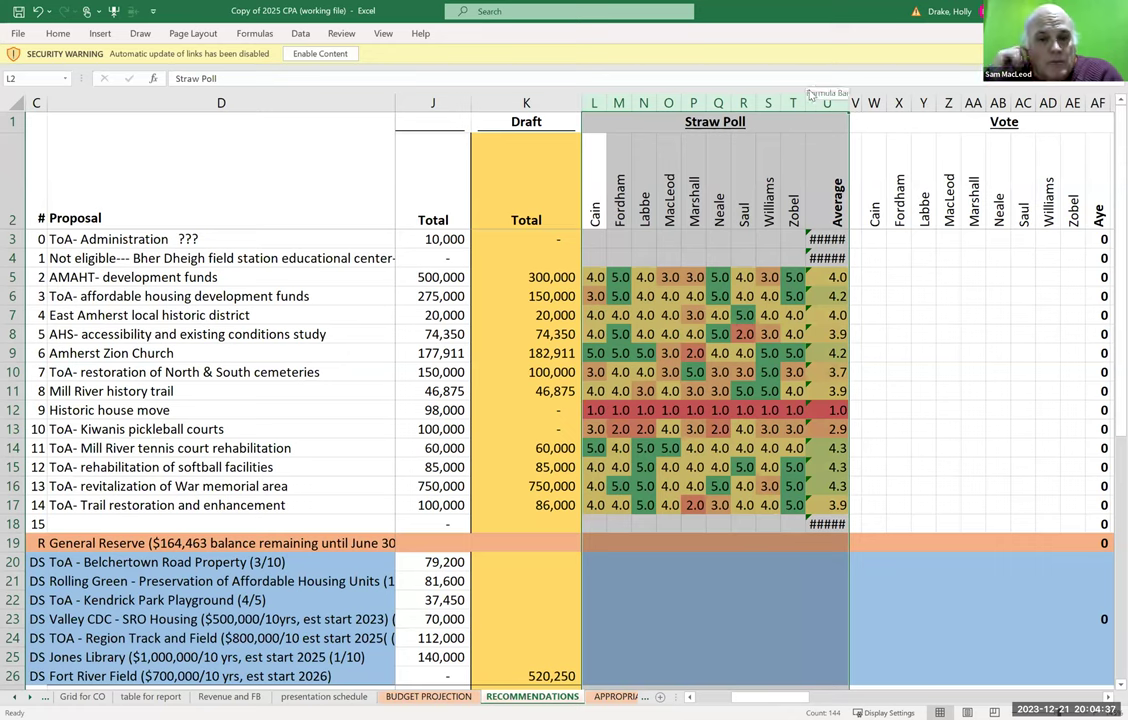
right_click(668, 103)
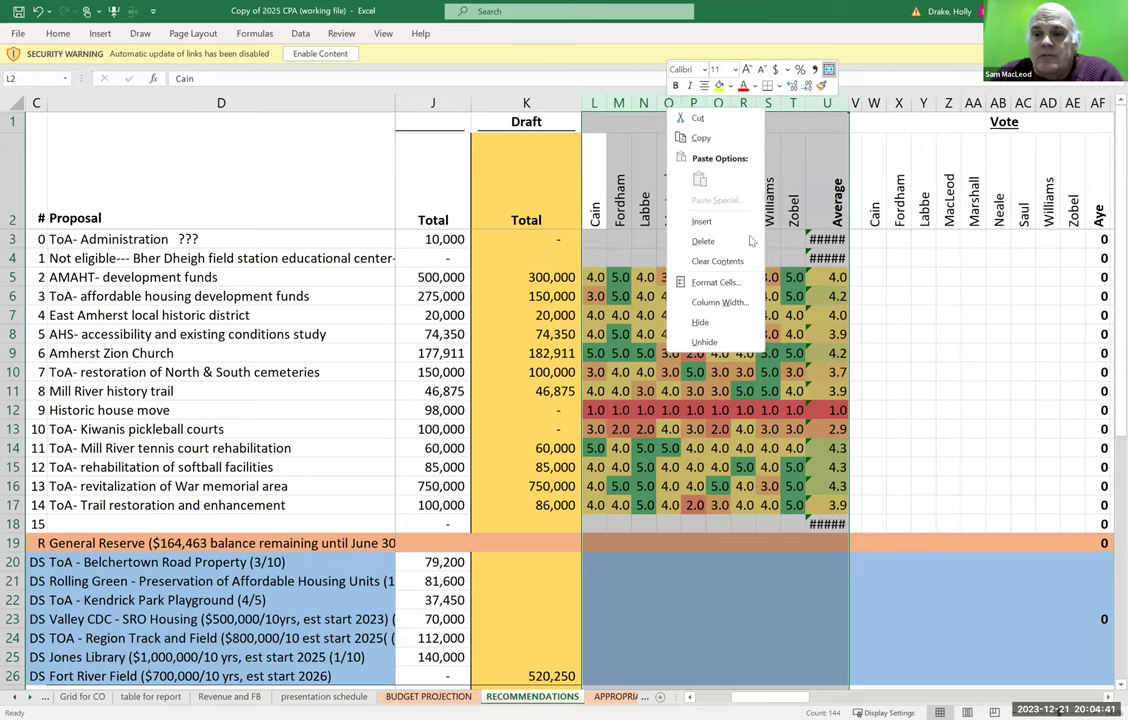
click(698, 323)
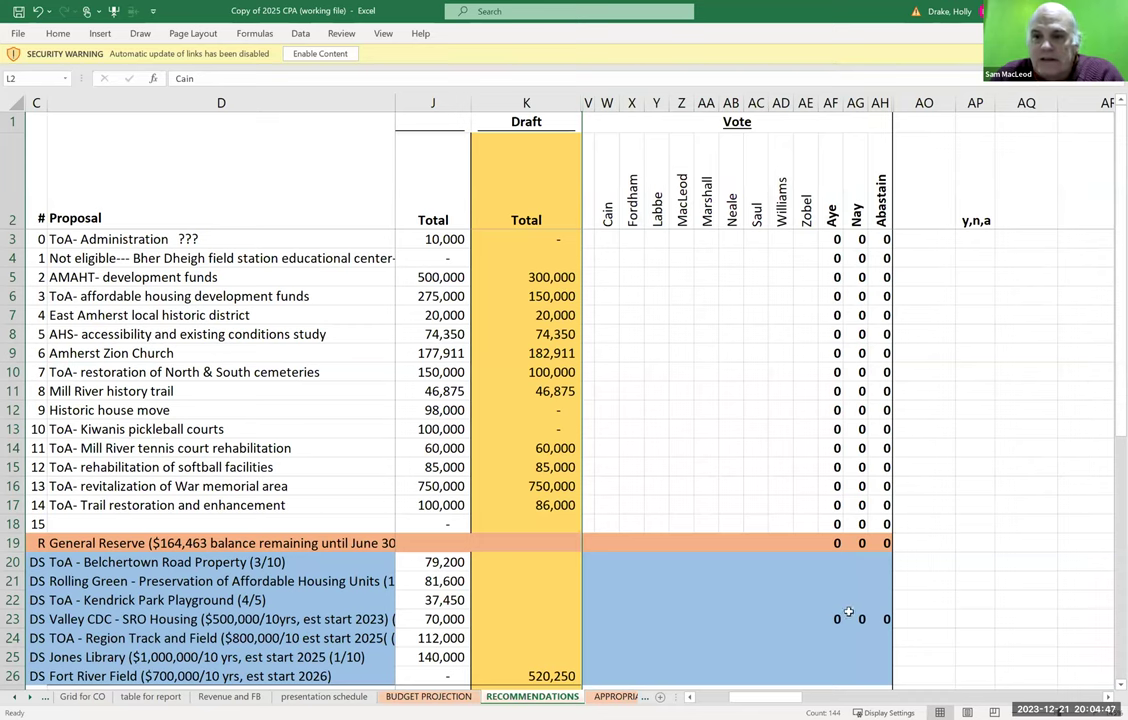
Inspect the vote count cells for the debt service rows 20 to 23.
drag(839, 562, 884, 620)
click(911, 623)
drag(831, 562, 833, 620)
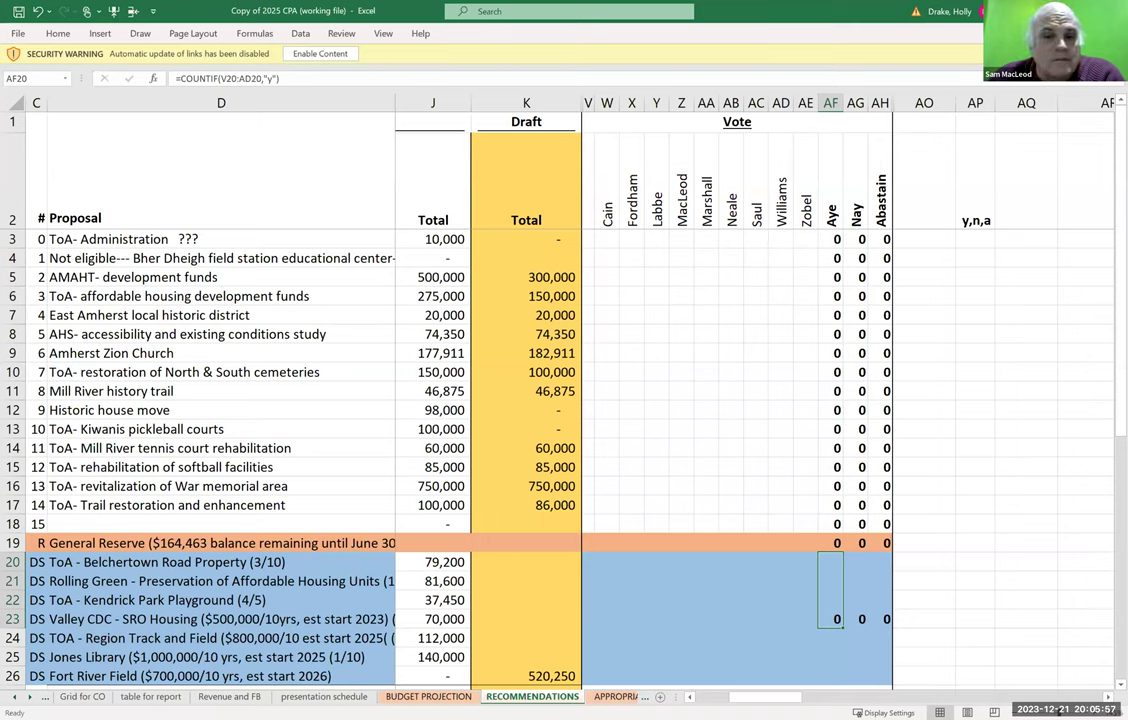
Test the vote tally for AMAHT development funds by entering y, n and a in its first three vote cells.
click(615, 277)
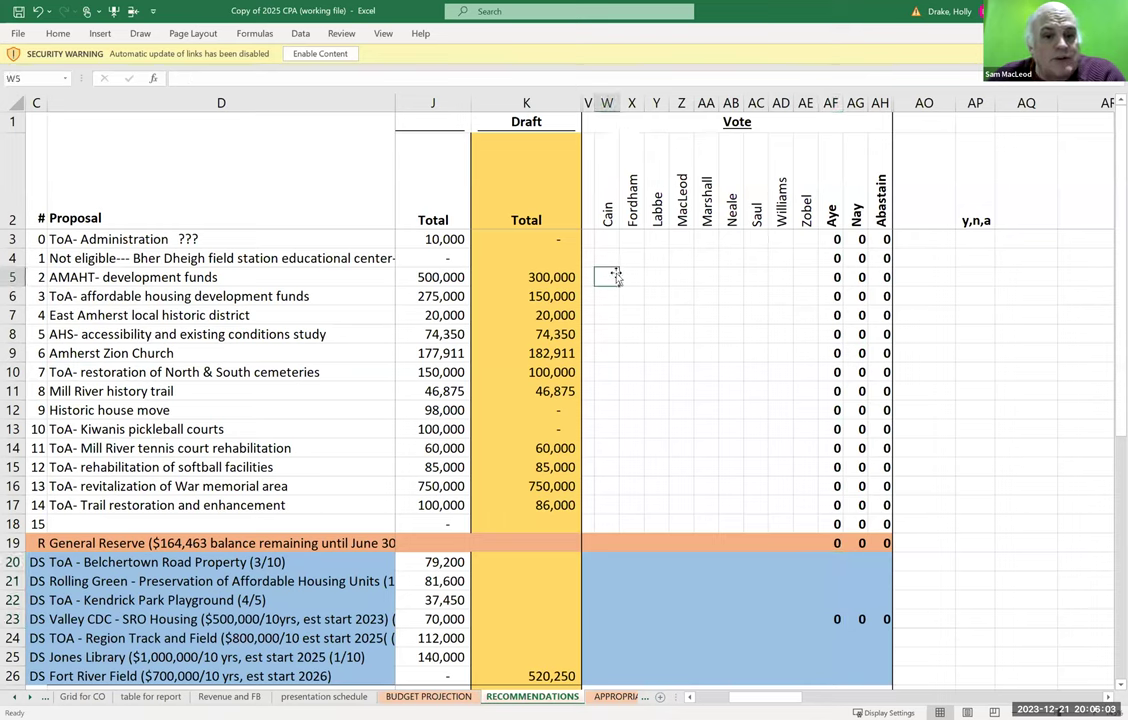
text(y)
key(Tab)
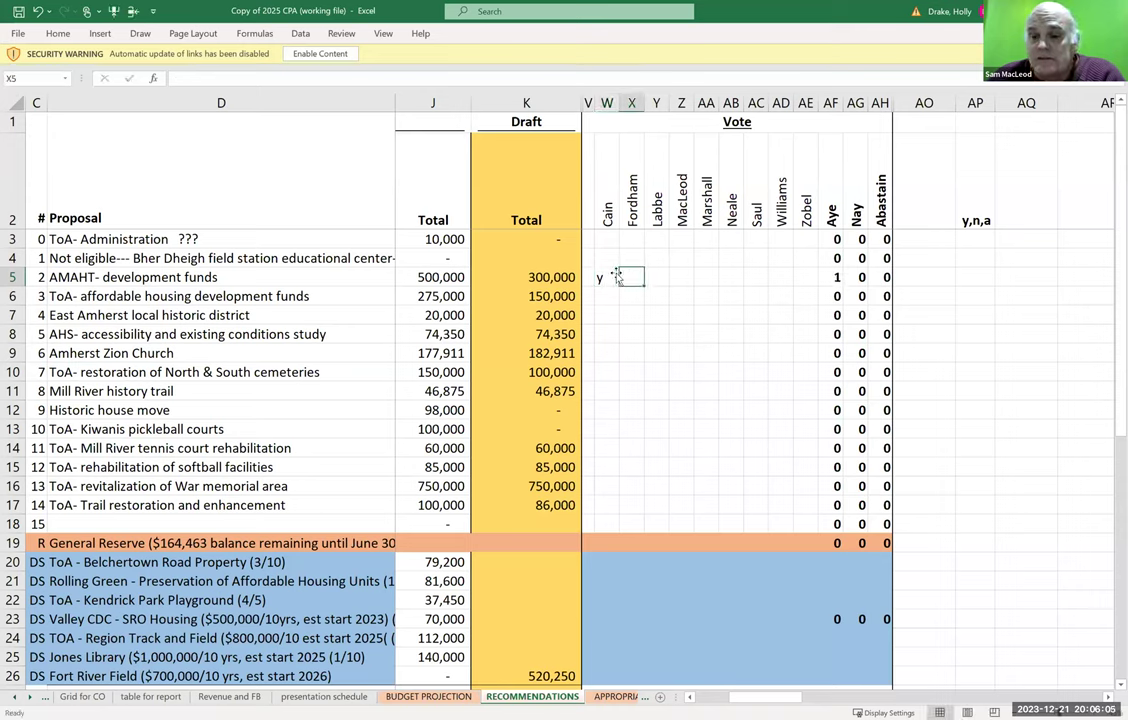
text(n)
key(Tab)
text(a)
key(Tab)
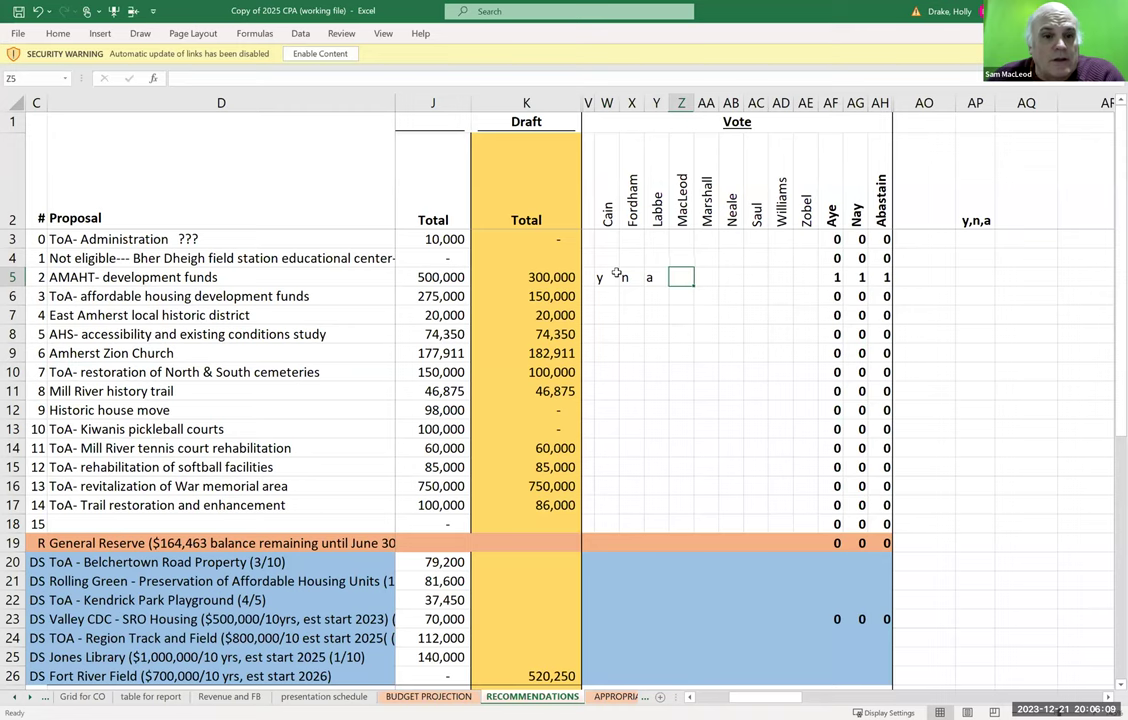
Undo the three trial votes in the AMAHT development funds row.
key(ctrl+z)
key(ctrl+z)
key(ctrl+z)
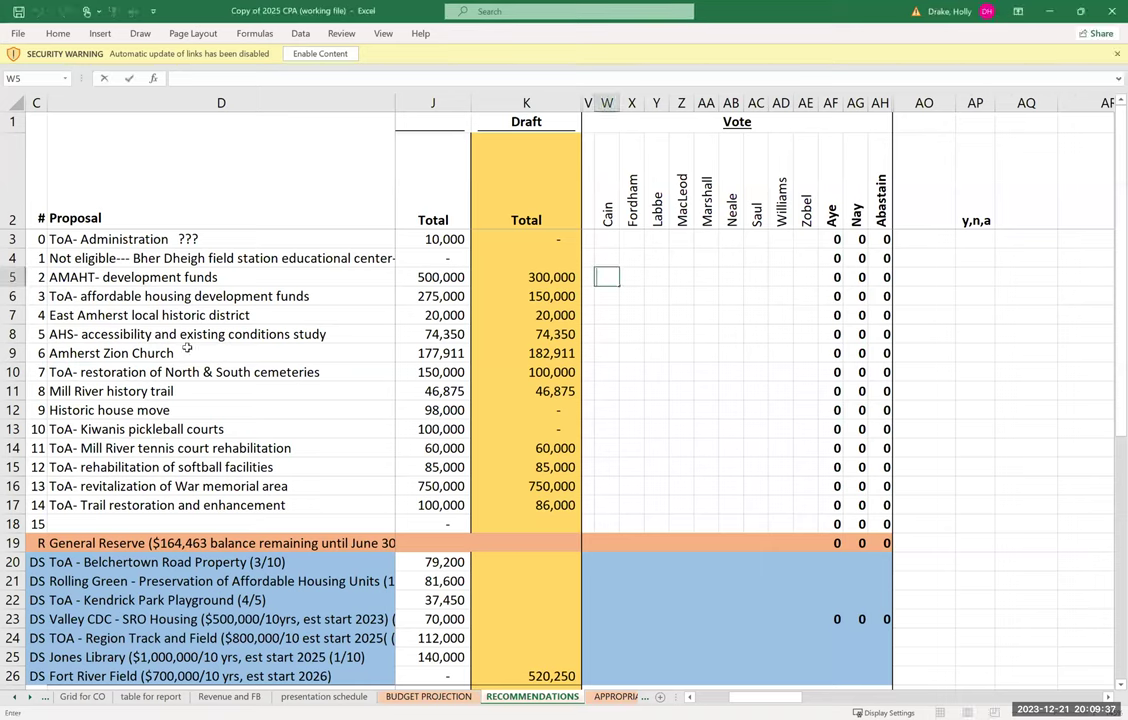
Extend the name of proposal 6 to "Amherst Zion Church/North Amherst Congregational Church".
click(183, 353)
double_click(183, 353)
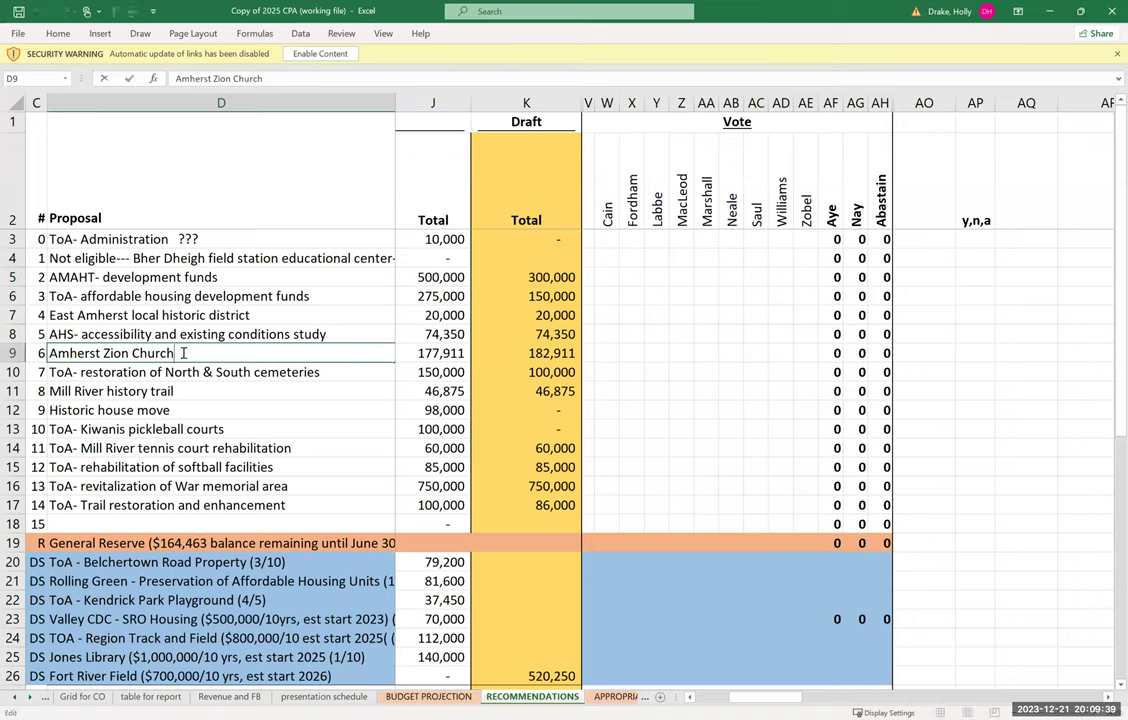
text(/Ni)
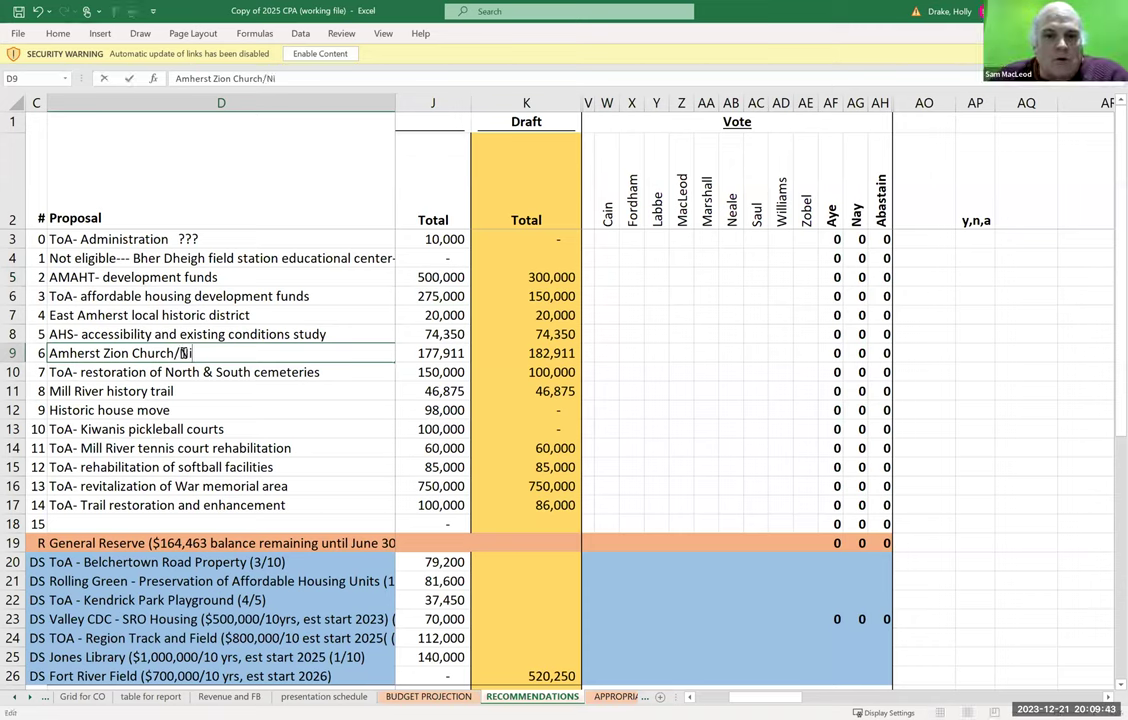
key(BackSpace)
text(orth Amherst COngret)
key(BackSpace)
text(a)
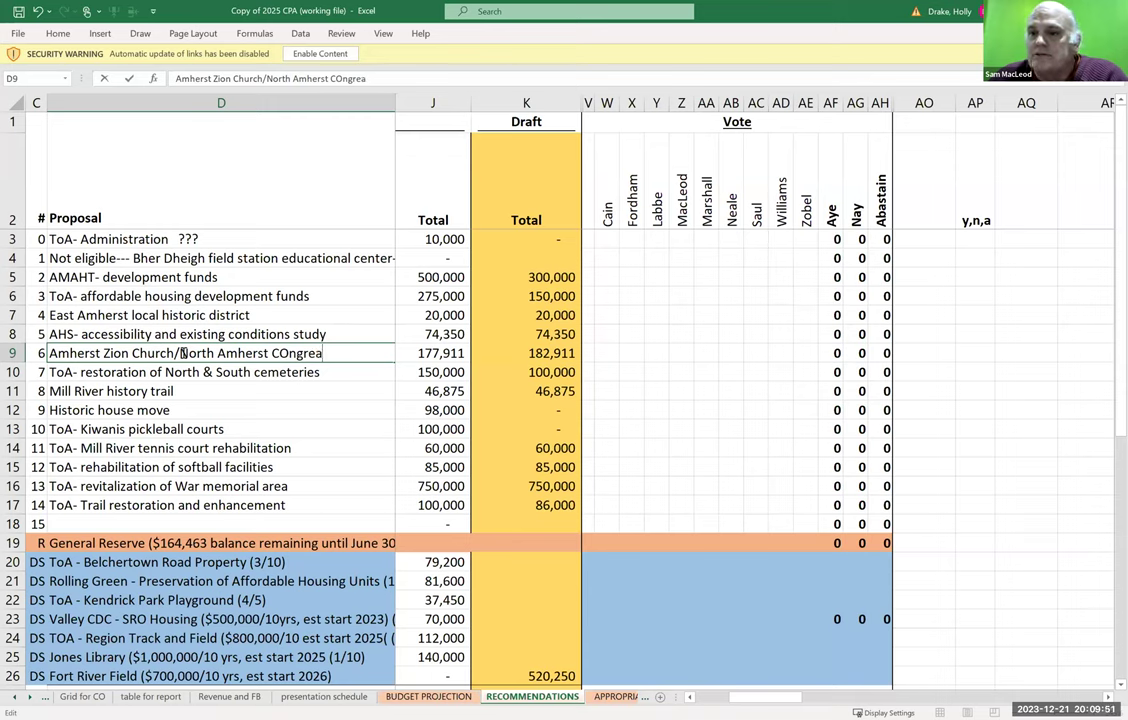
key(BackSpace)
key(BackSpace)
key(BackSpace)
key(BackSpace)
key(BackSpace)
key(BackSpace)
text(ongr)
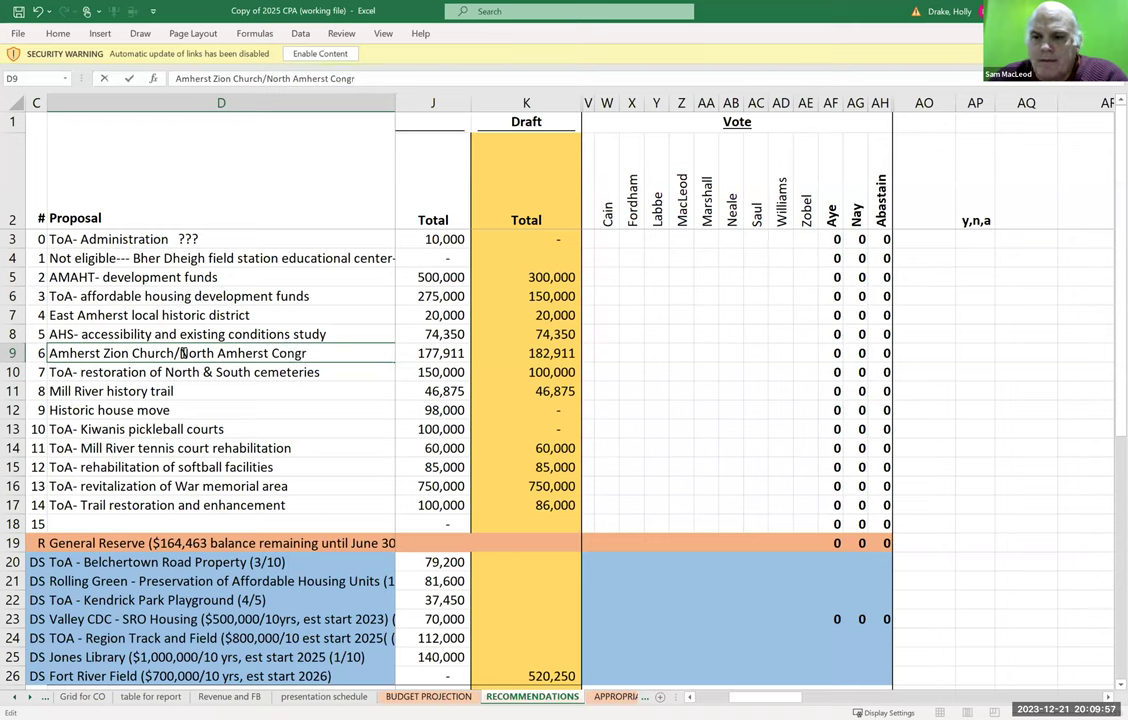
text(egational Church)
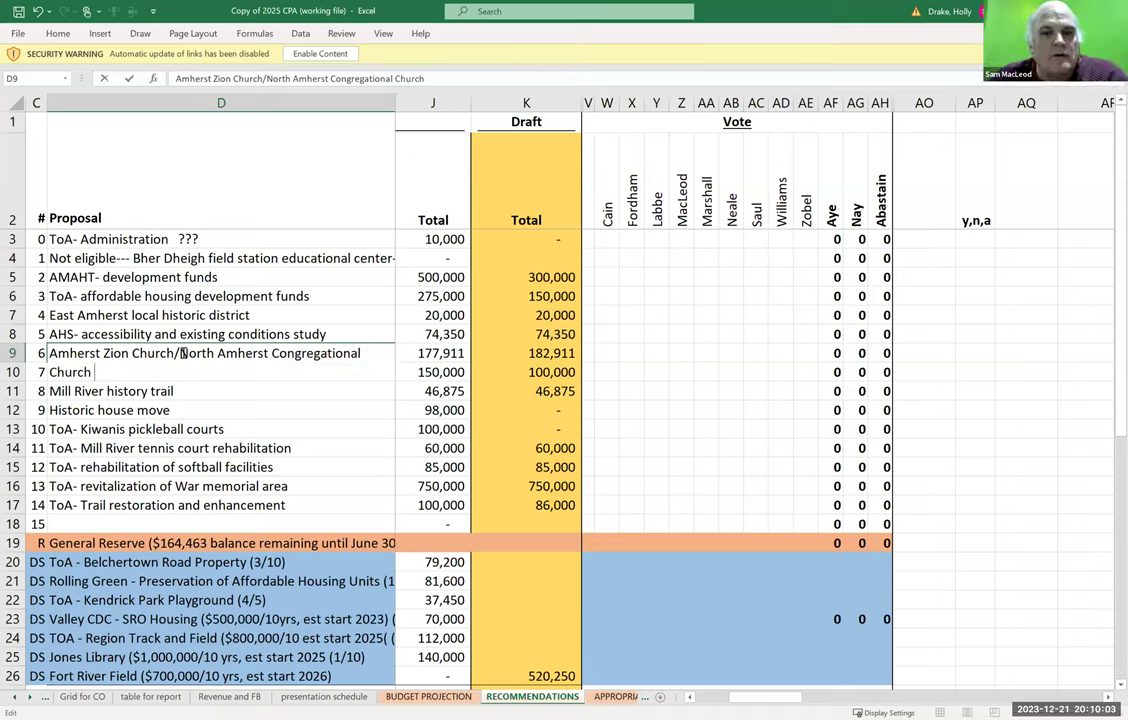
key(Return)
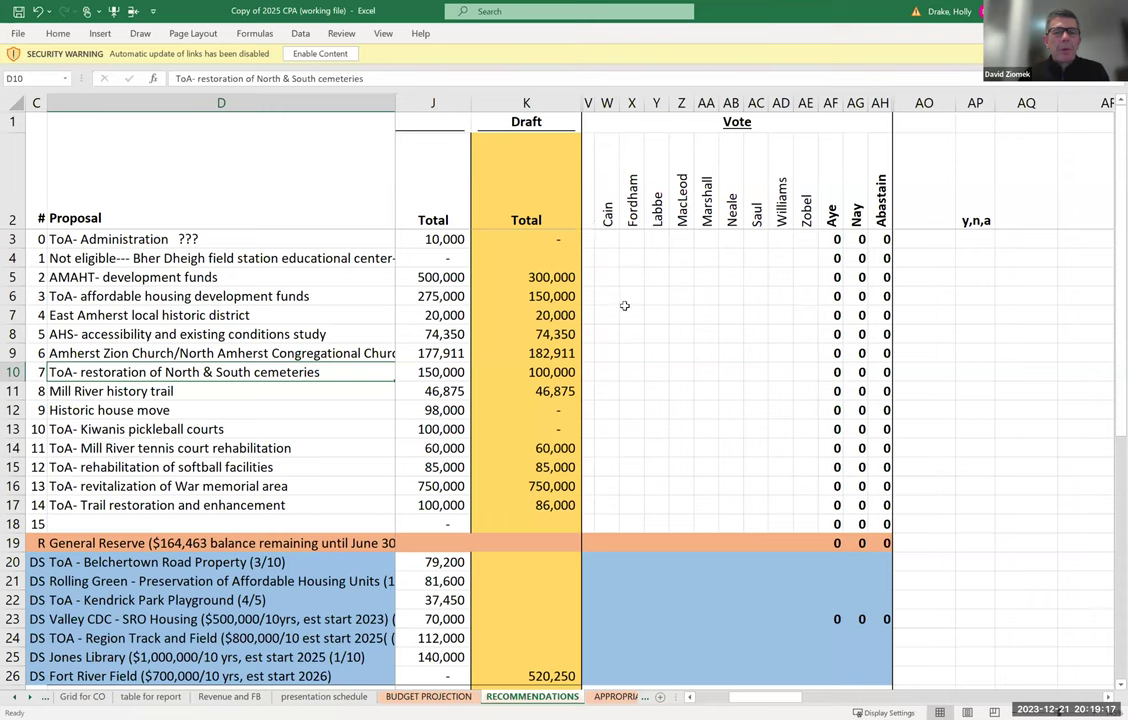
Insert the word "Pool" after "War" in the name of proposal 13 in D16.
click(193, 486)
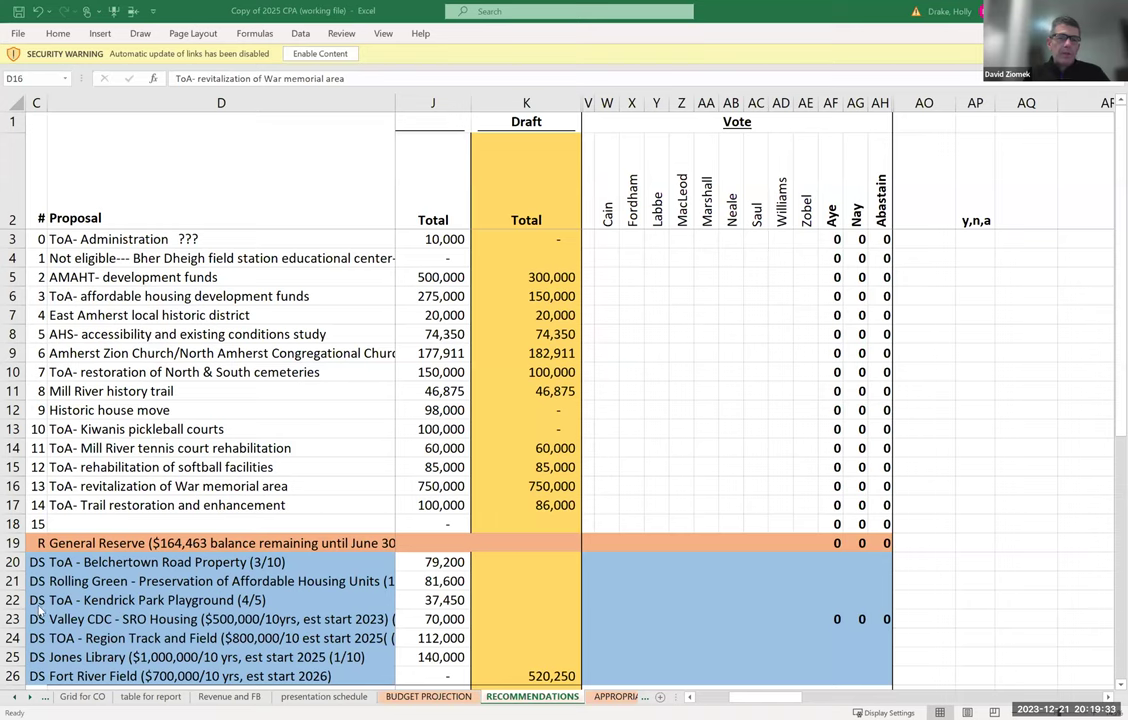
click(121, 489)
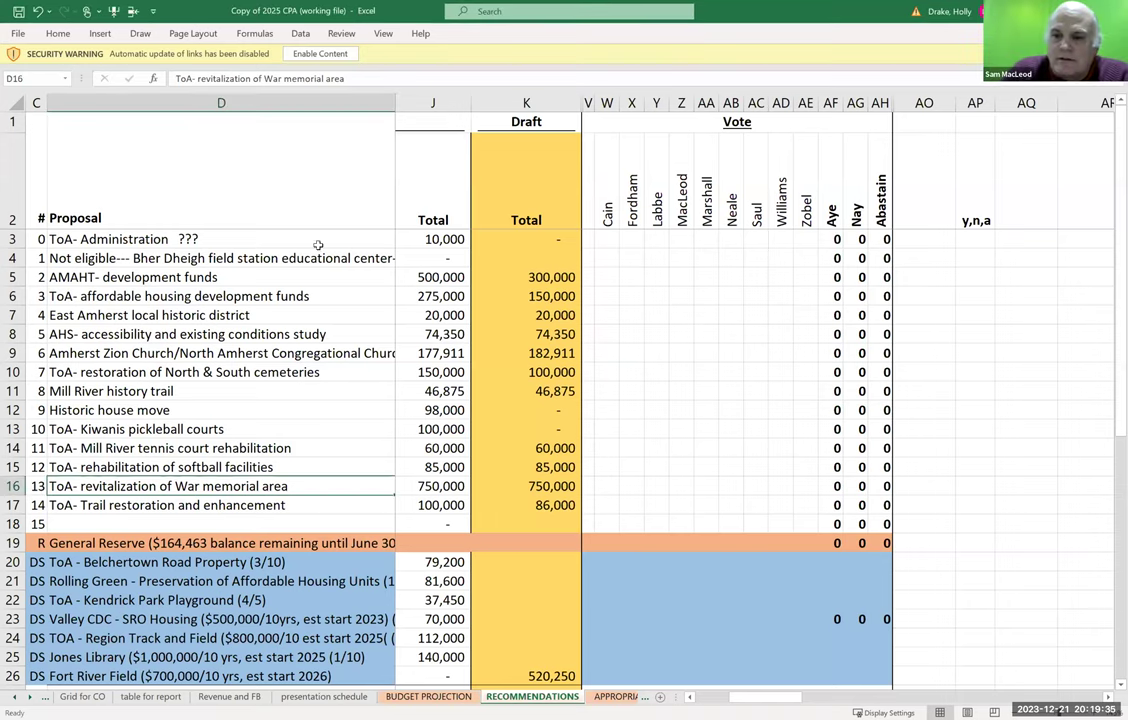
click(284, 80)
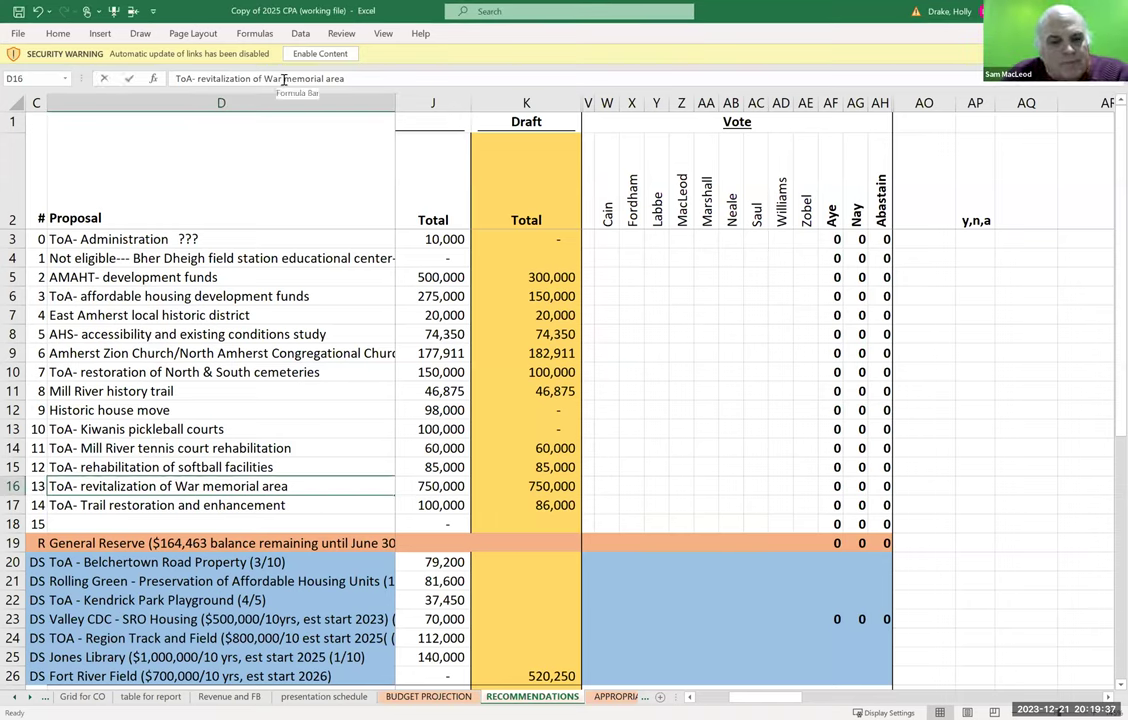
text(Pool)
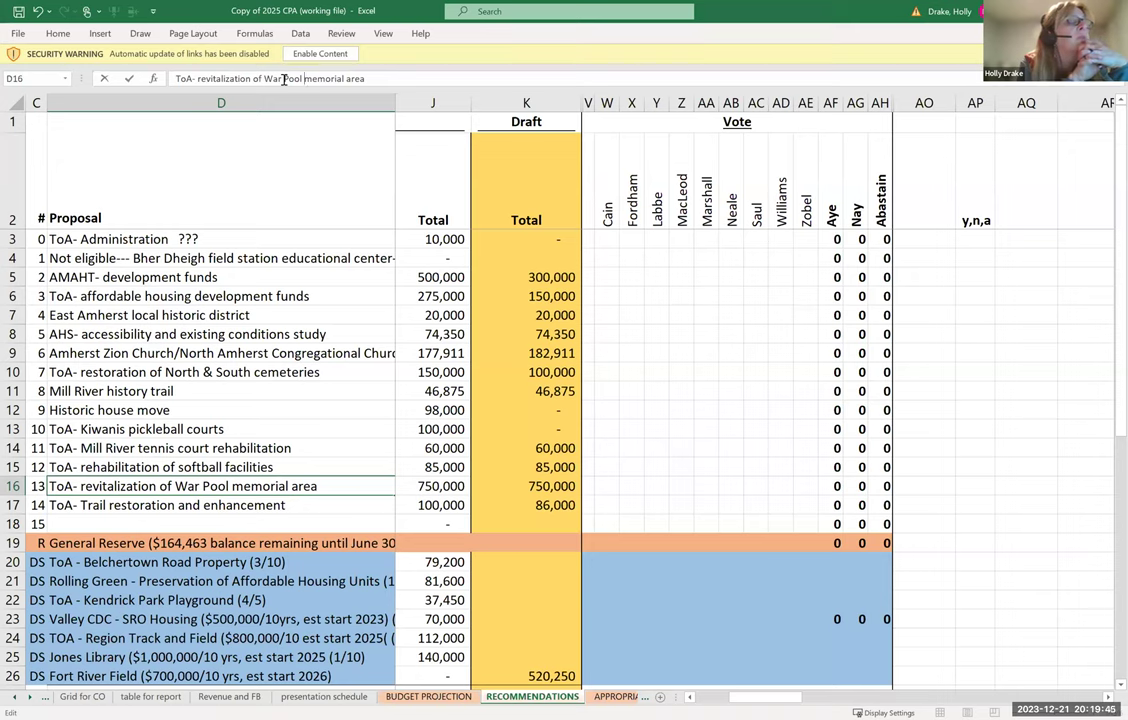
Move the word "pool" in proposal 13's name in D16 so it reads "ToA- revitalization of War memorial pool area".
click(284, 79)
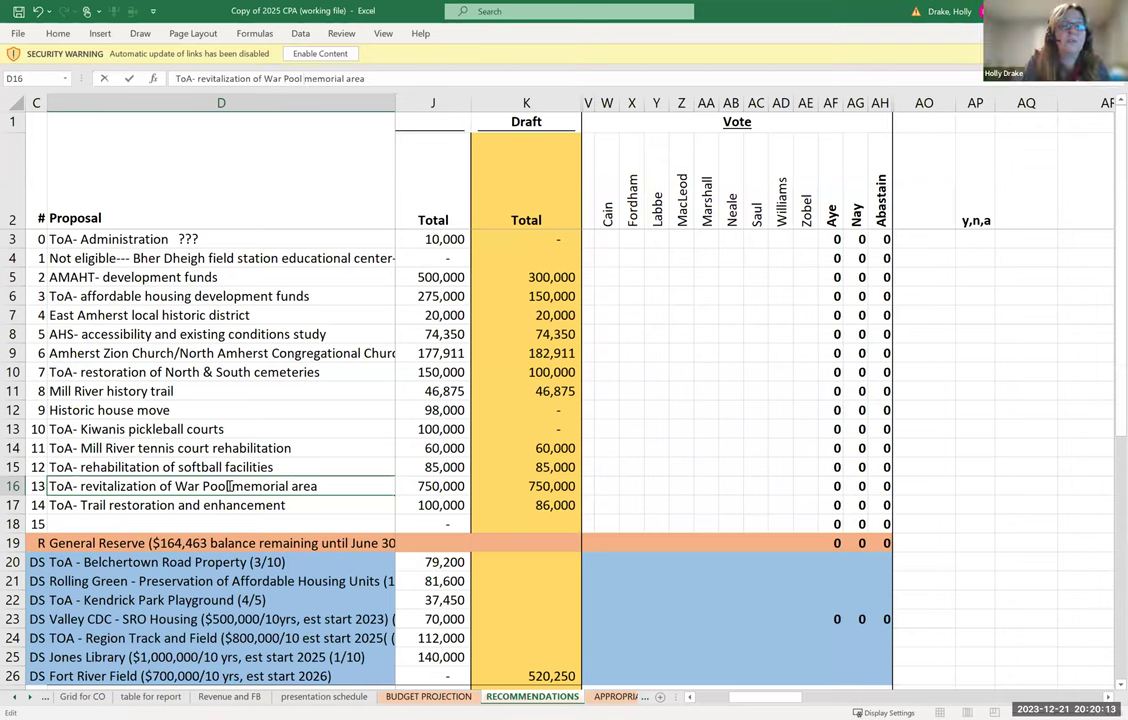
key(BackSpace)
key(BackSpace)
key(BackSpace)
key(BackSpace)
key(BackSpace)
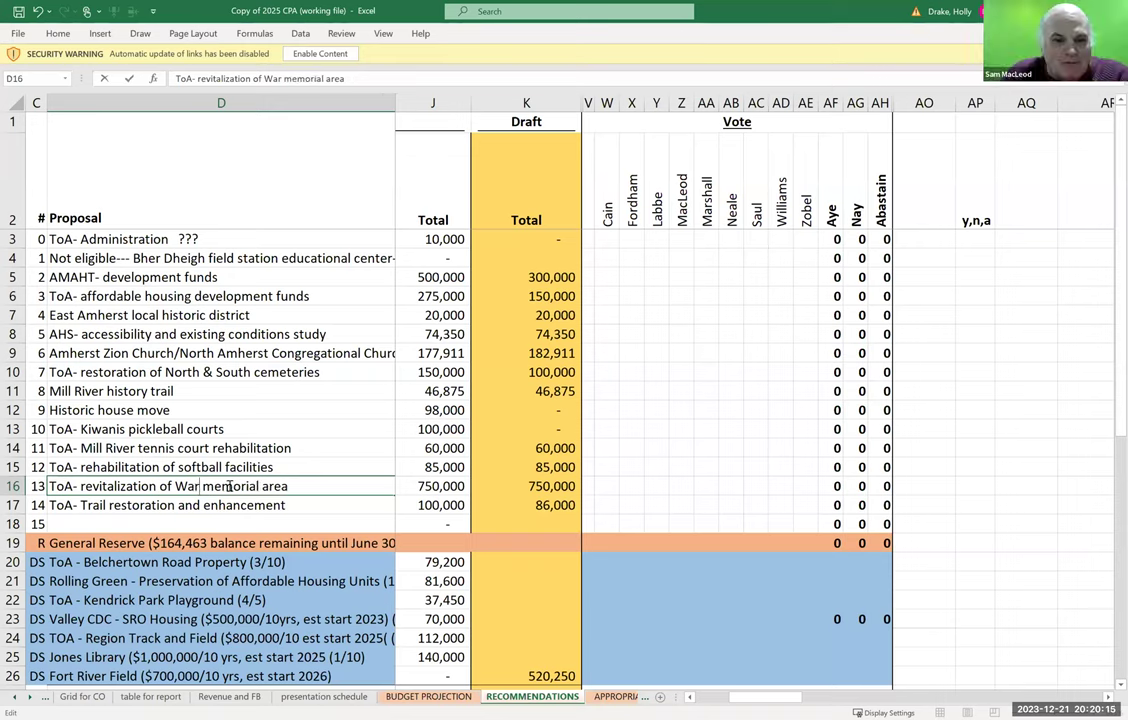
click(263, 487)
text(pool)
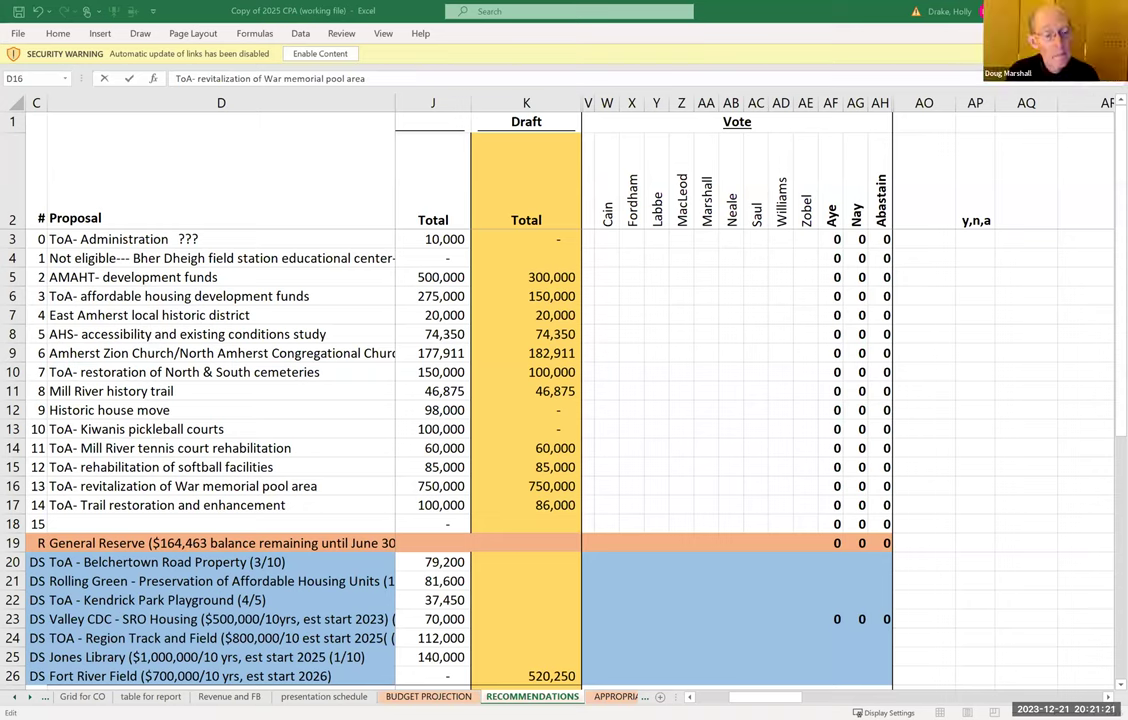
key(Escape)
click(916, 279)
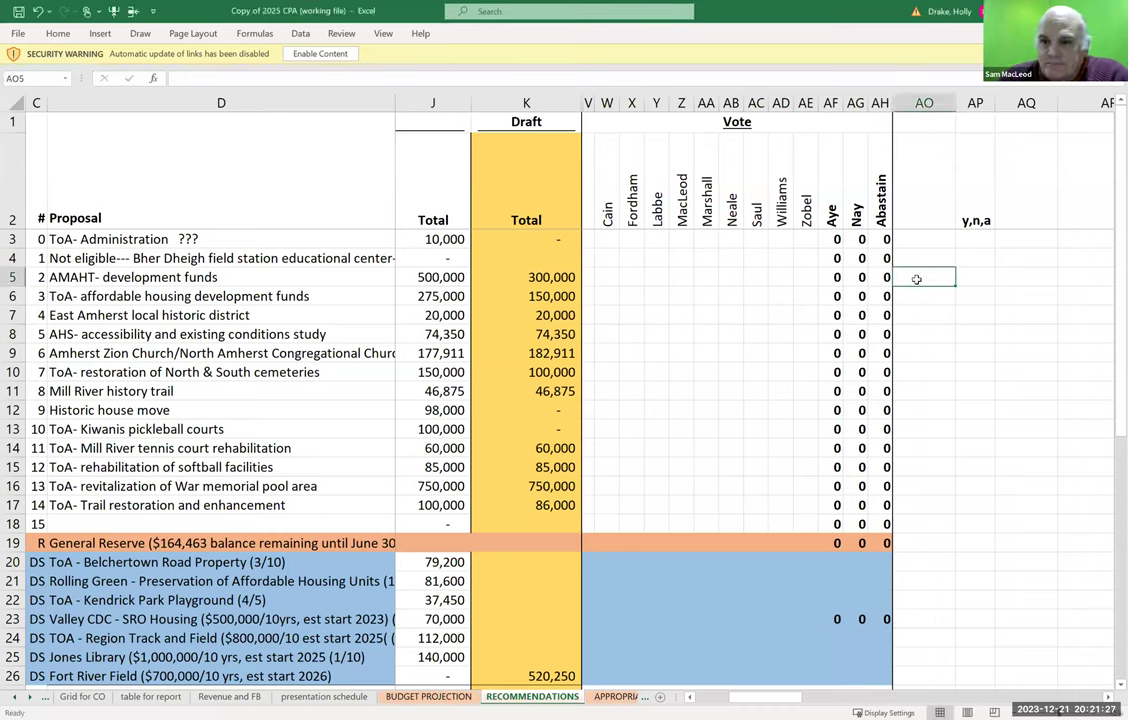
text(Nea)
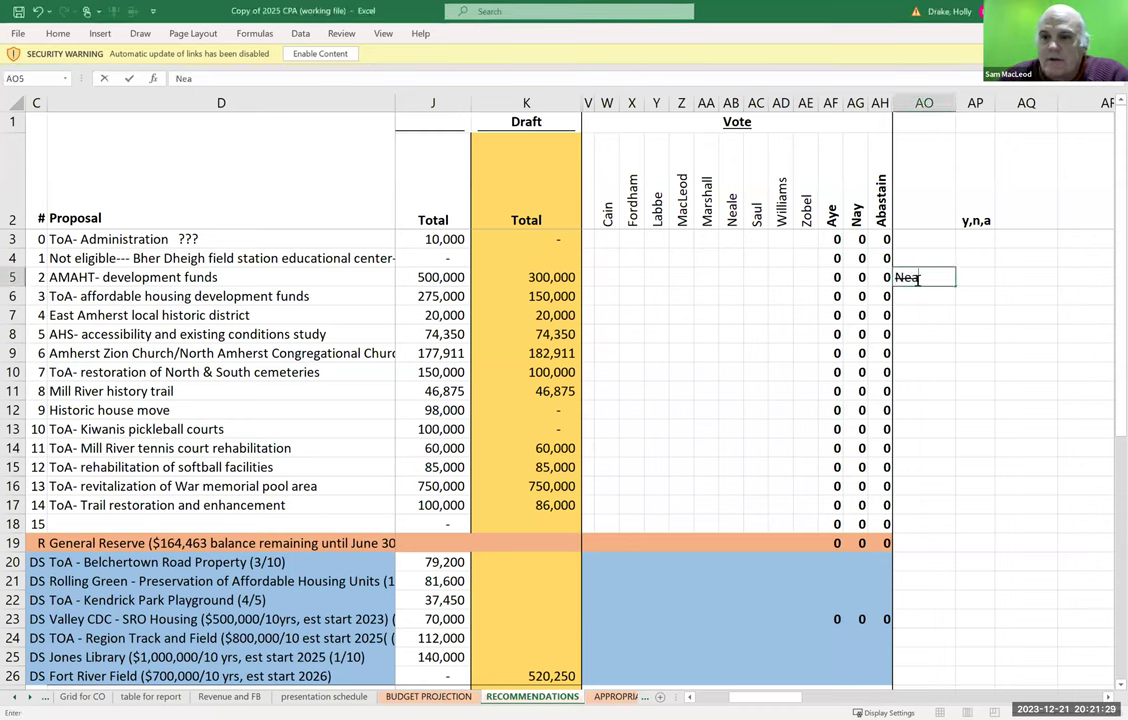
text(le, March)
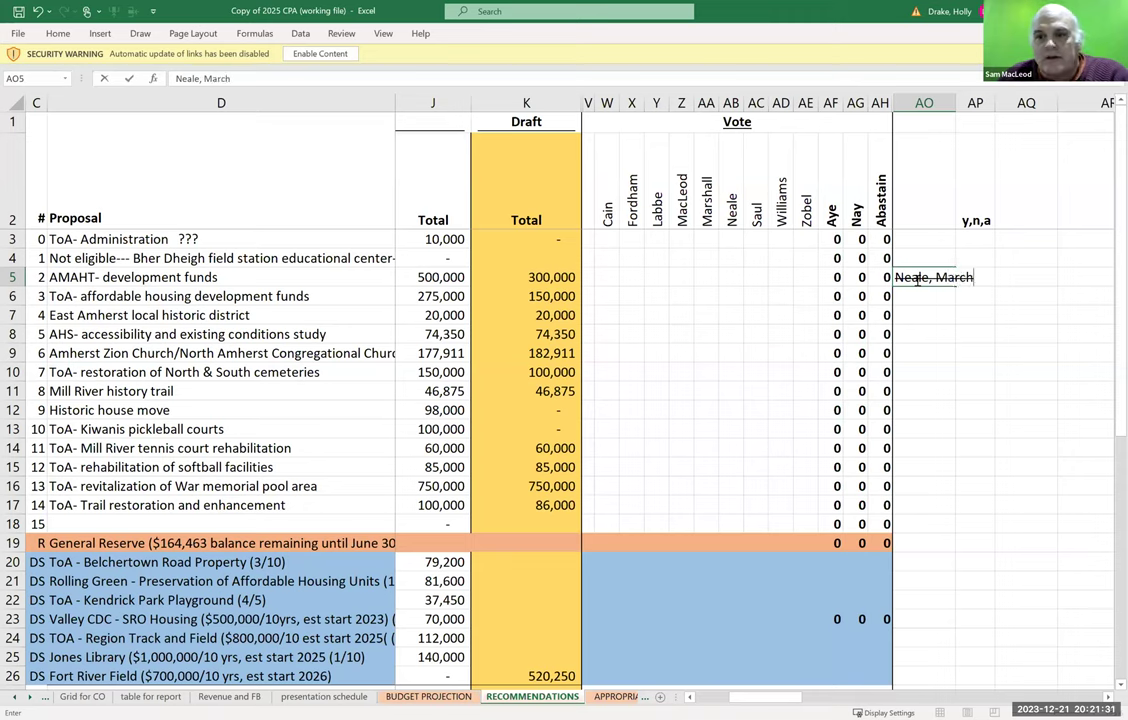
key(BackSpace)
key(BackSpace)
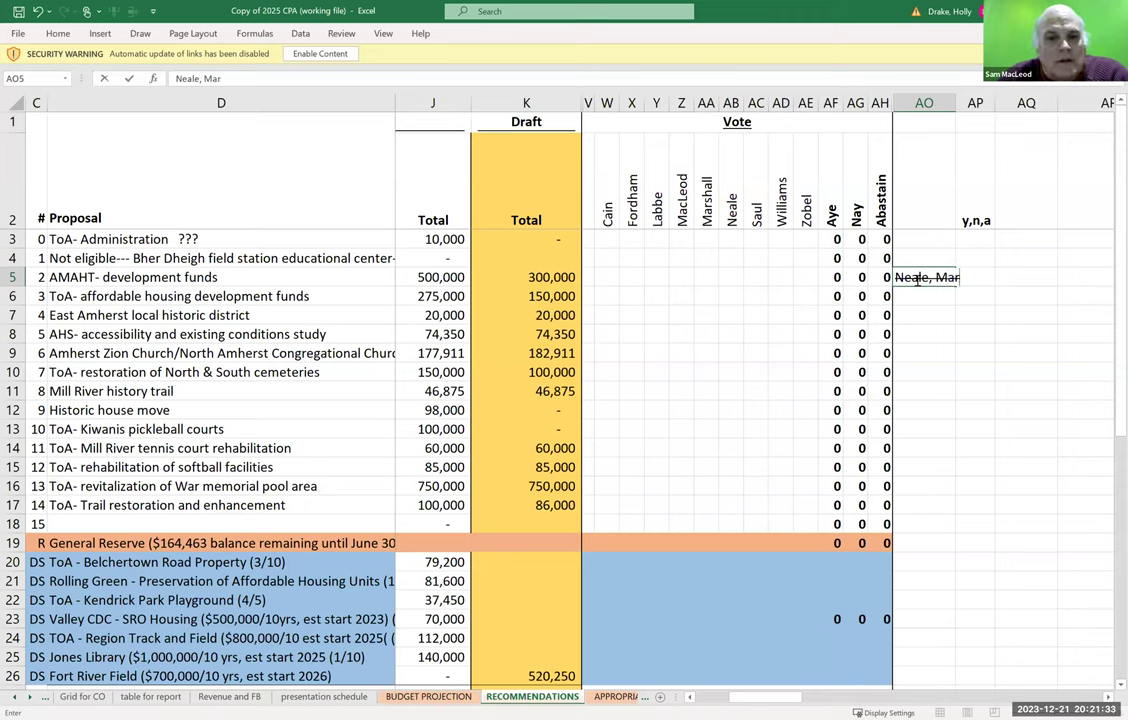
key(BackSpace)
key(BackSpace)
key(BackSpace)
key(BackSpace)
key(BackSpace)
key(BackSpace)
key(BackSpace)
key(BackSpace)
key(BackSpace)
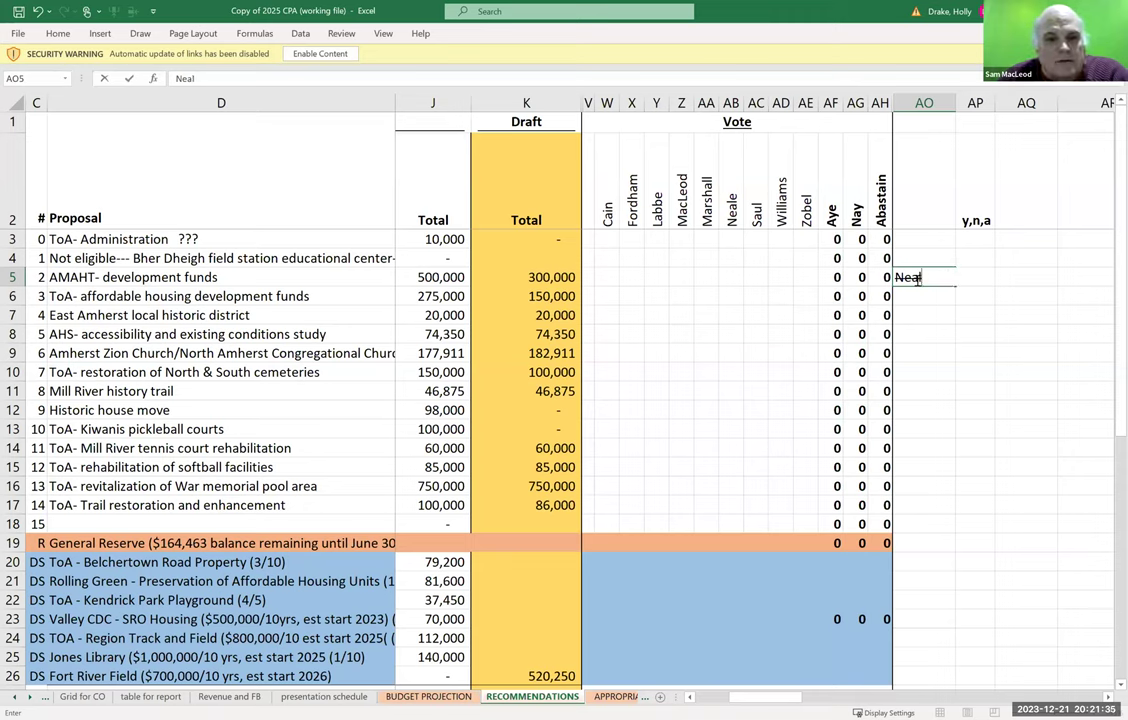
key(BackSpace)
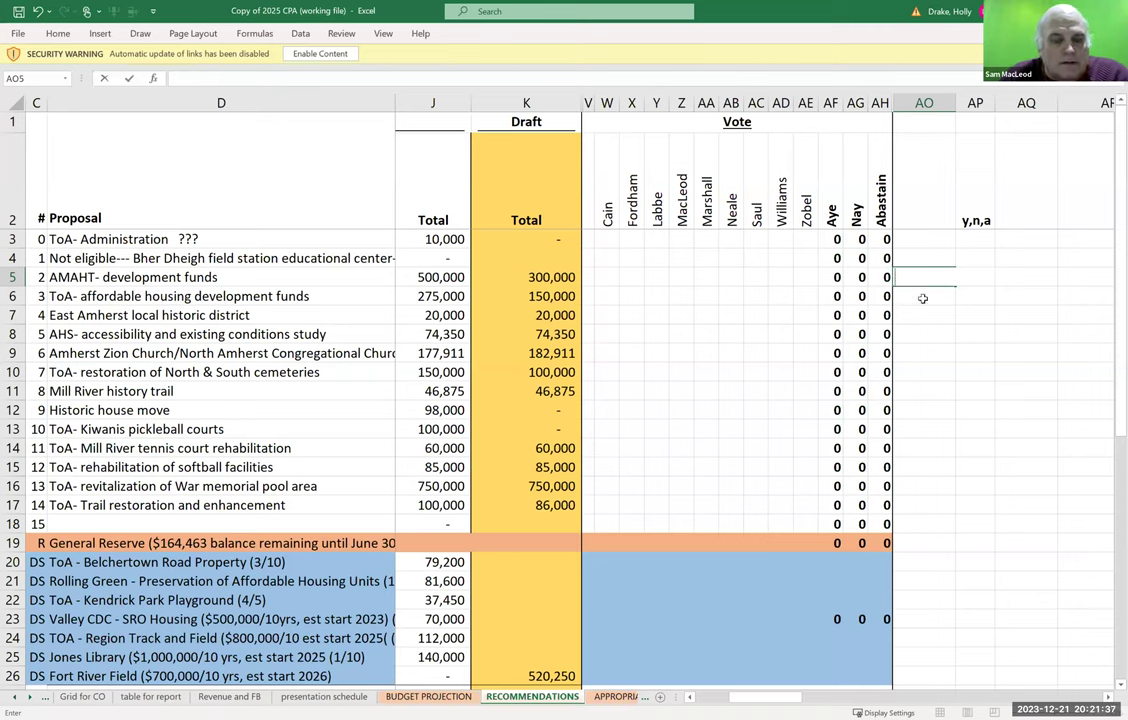
Record a y vote for each of the nine committee members in the AMAHT development funds row, W5 through AE5.
click(609, 279)
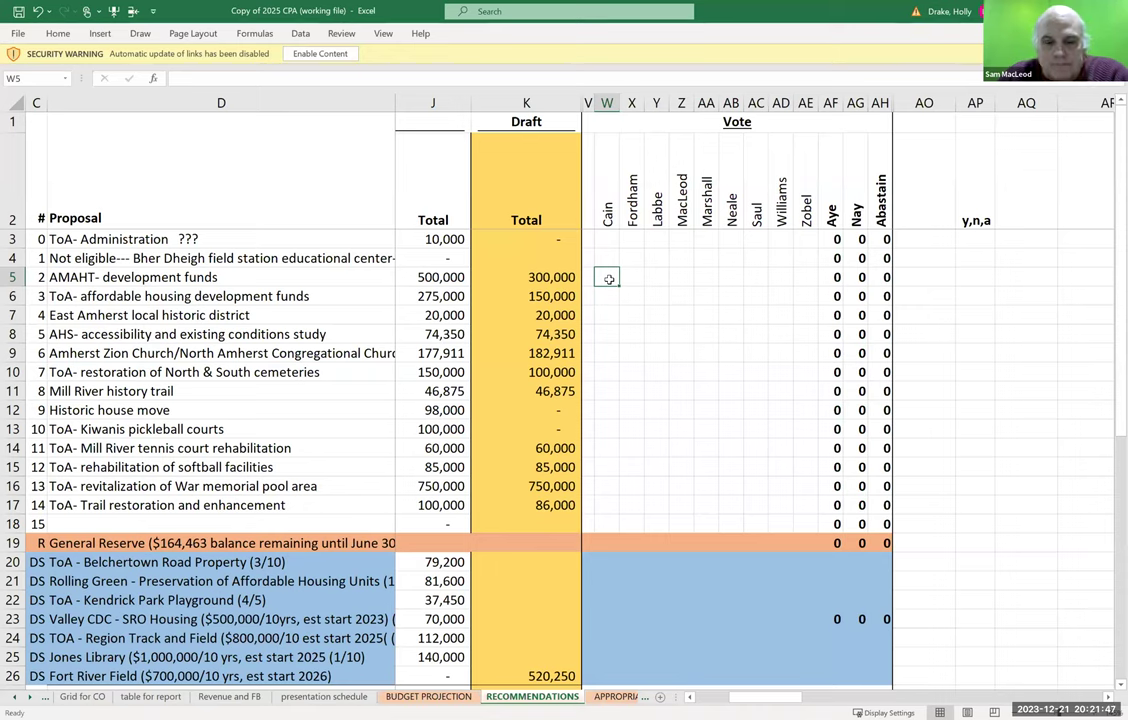
text(y)
key(Tab)
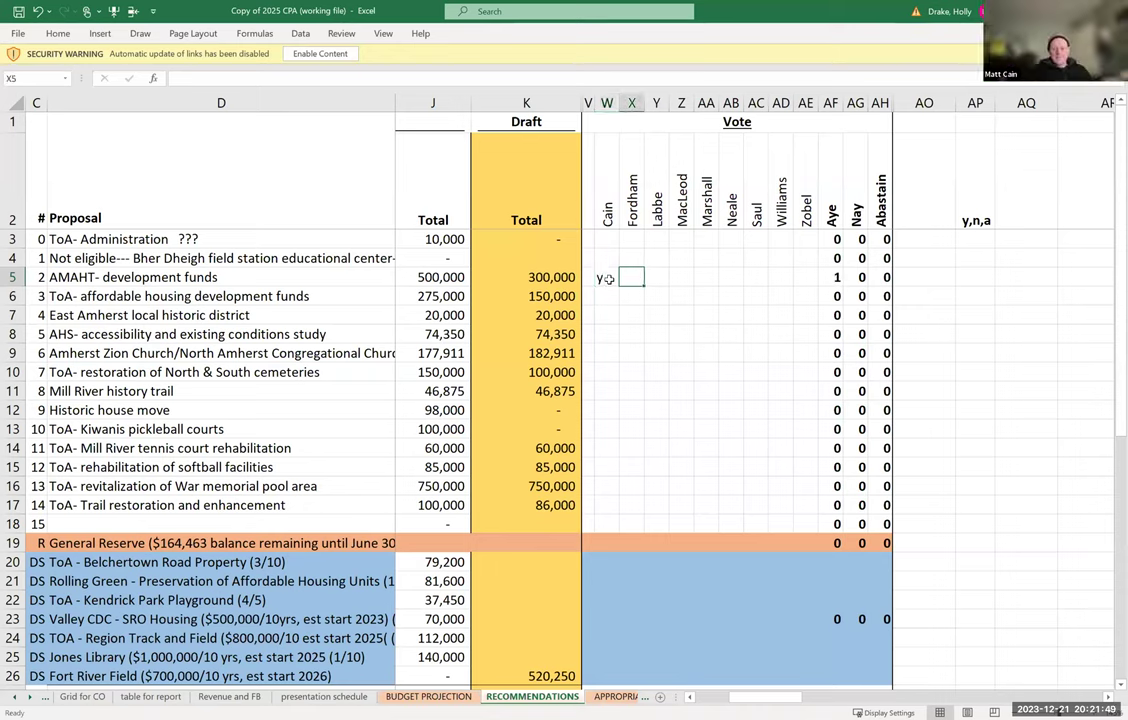
text(y)
key(Tab)
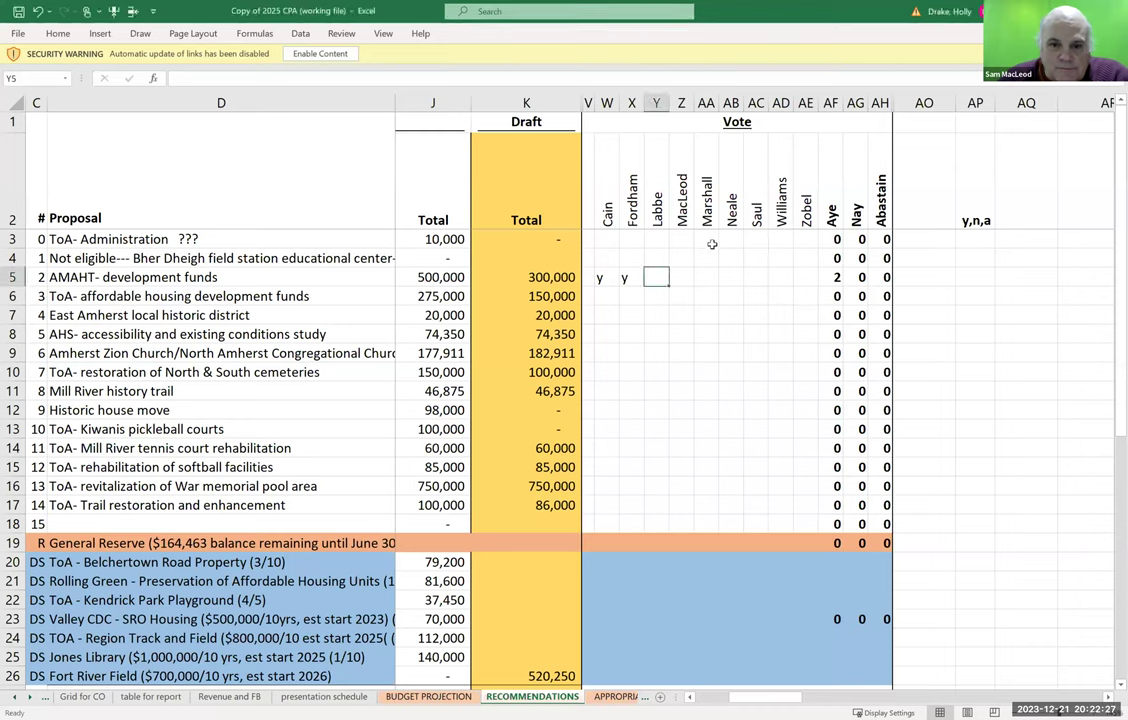
click(656, 278)
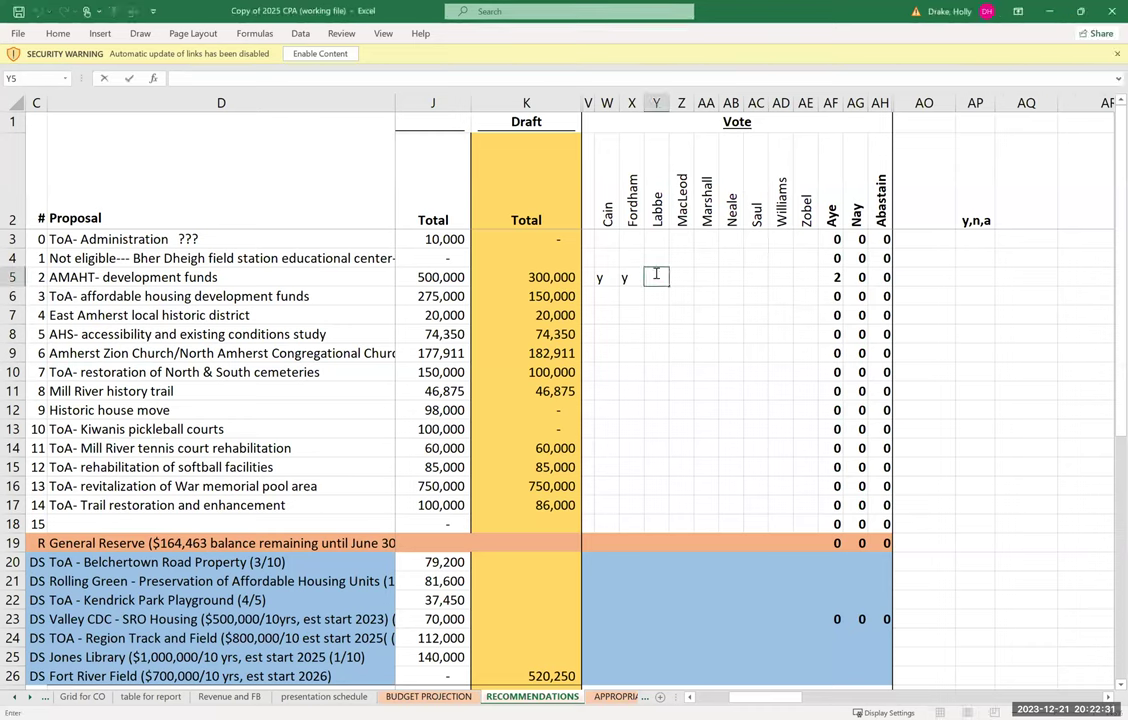
text(y)
key(Tab)
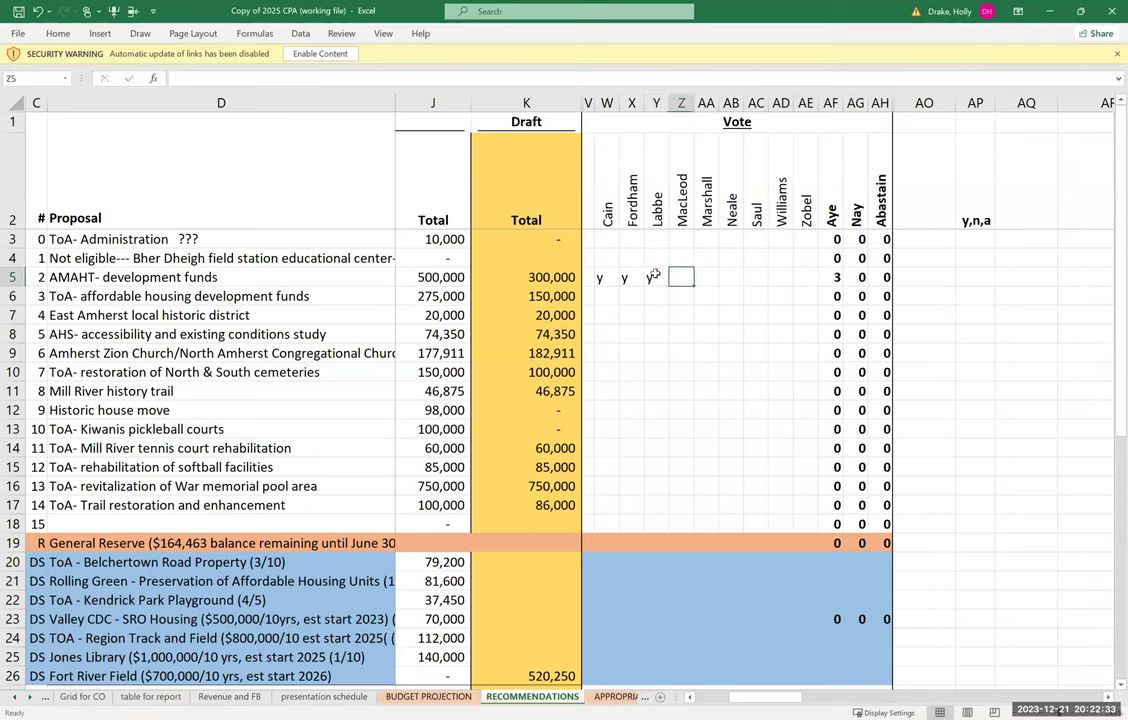
text(y)
key(Tab)
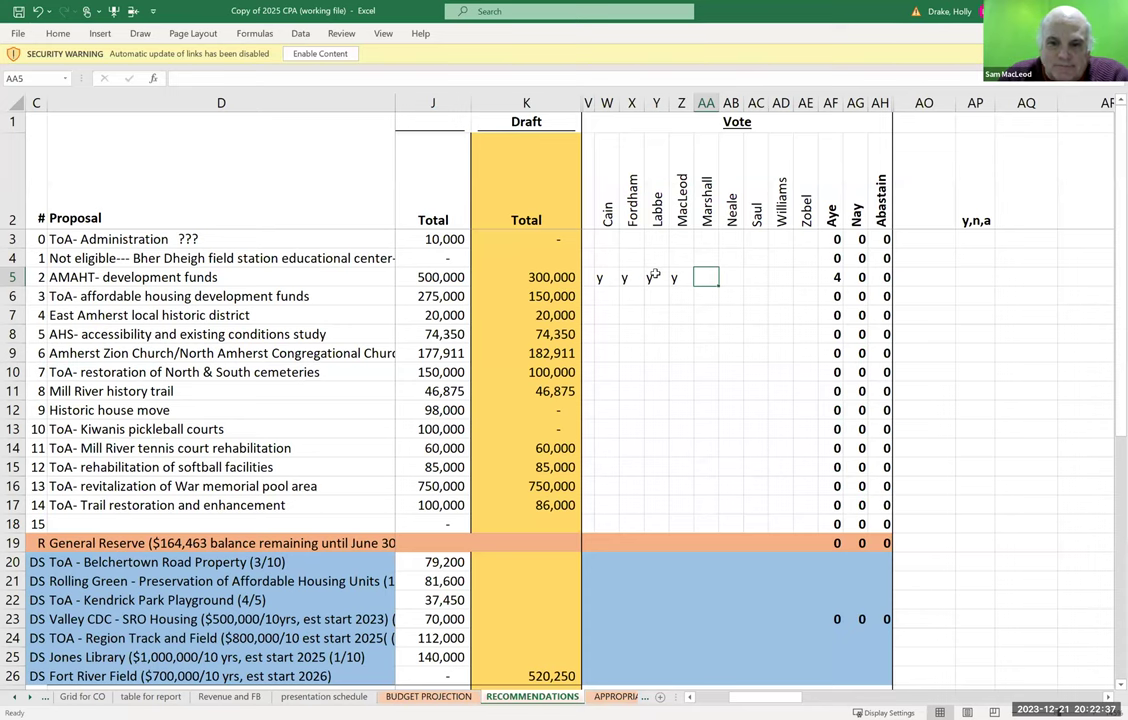
text(y)
key(Tab)
text(y)
key(Tab)
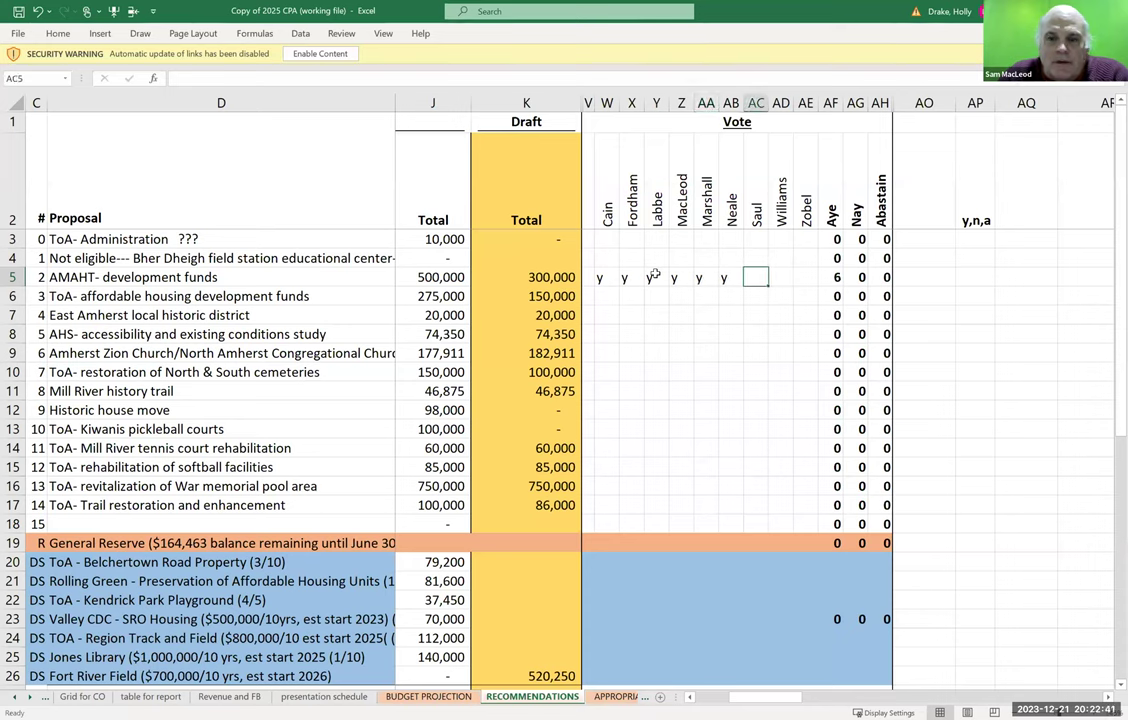
text(y)
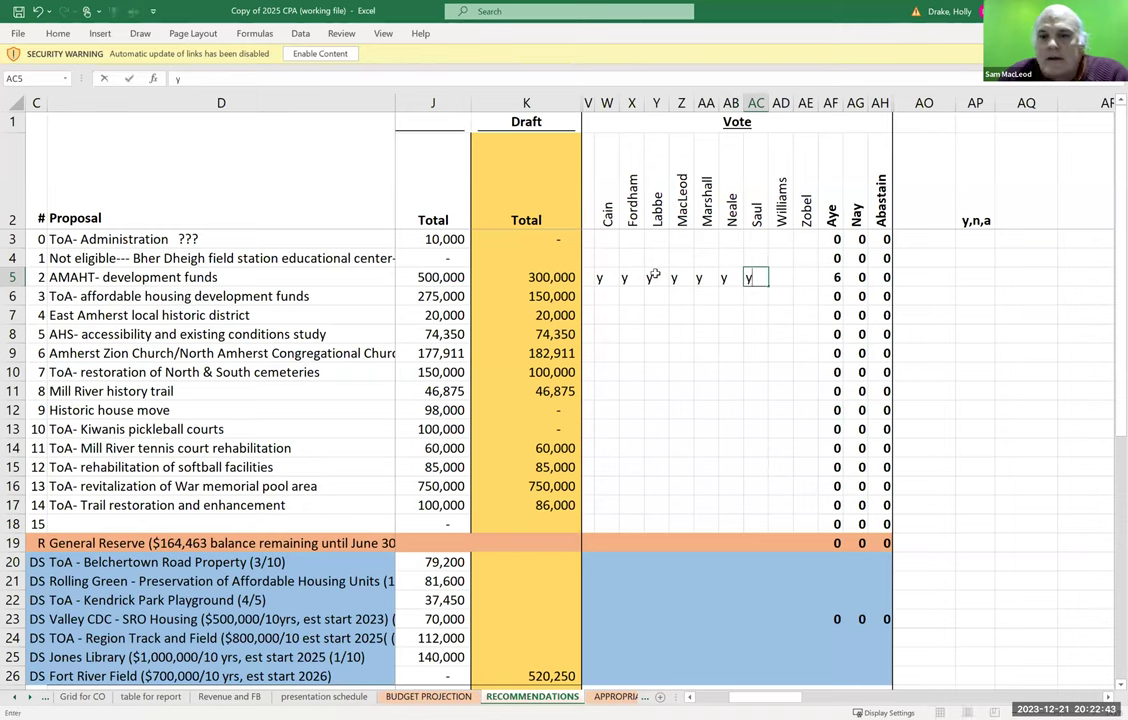
key(Tab)
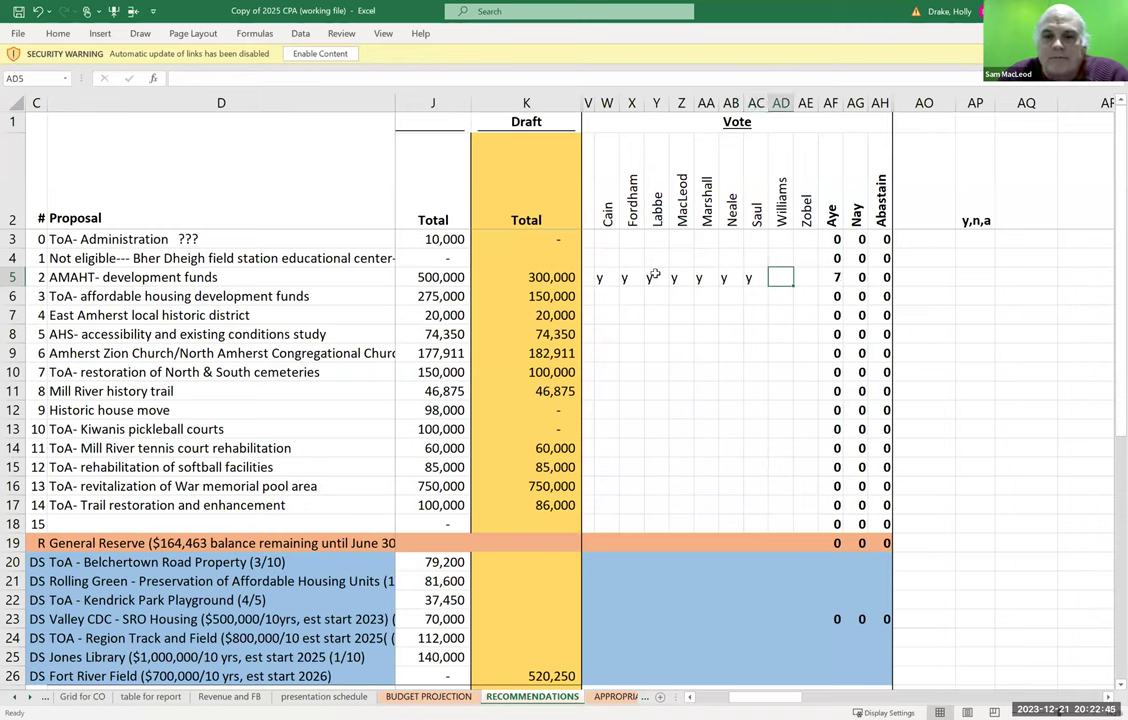
text(y)
key(Tab)
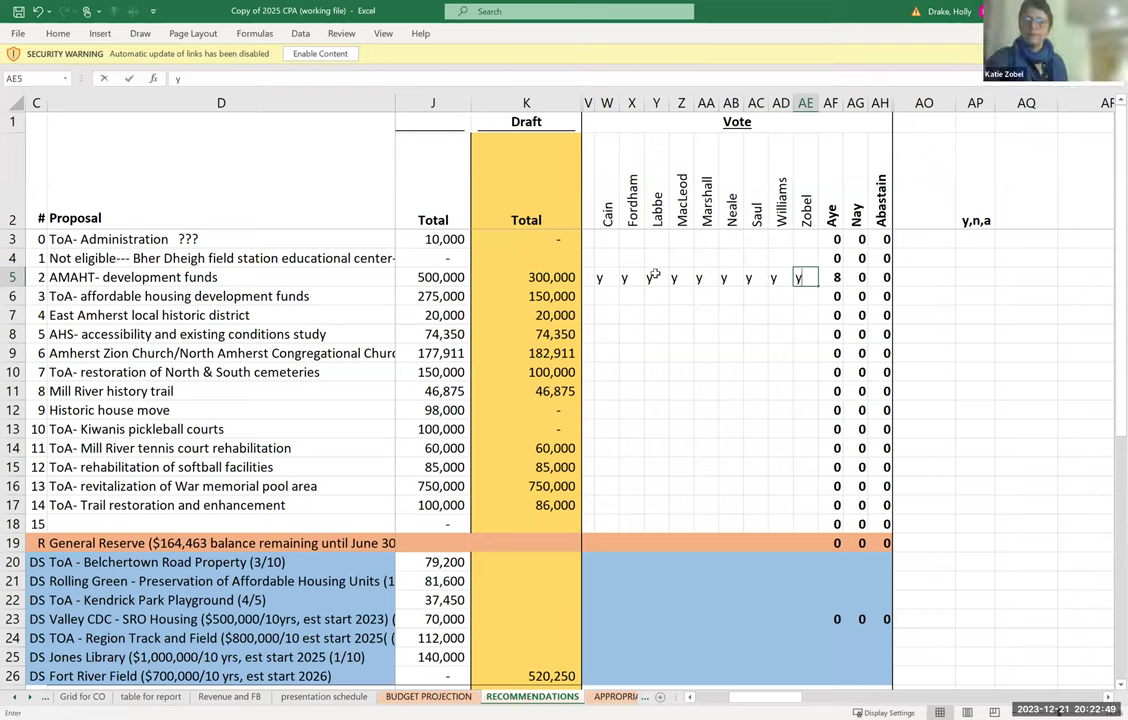
text(y)
key(Tab)
key(Return)
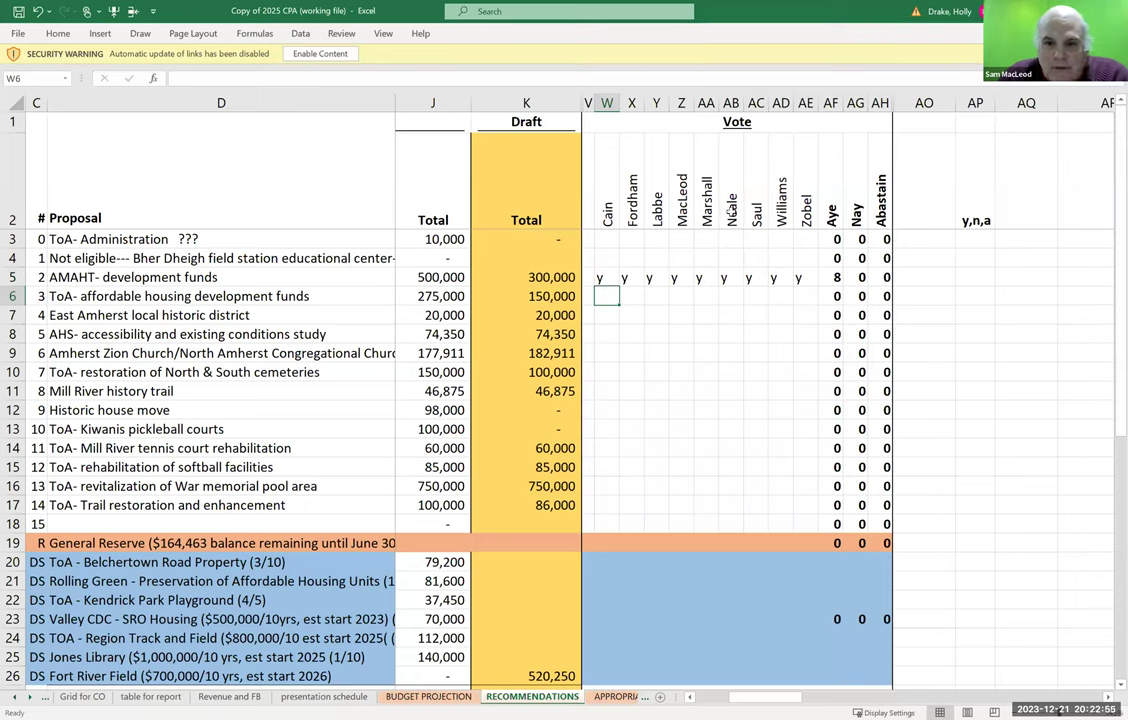
Extend the Aye count formula for AMAHT development funds in AF5 to =COUNTIF(V5:AE5,"y").
click(831, 277)
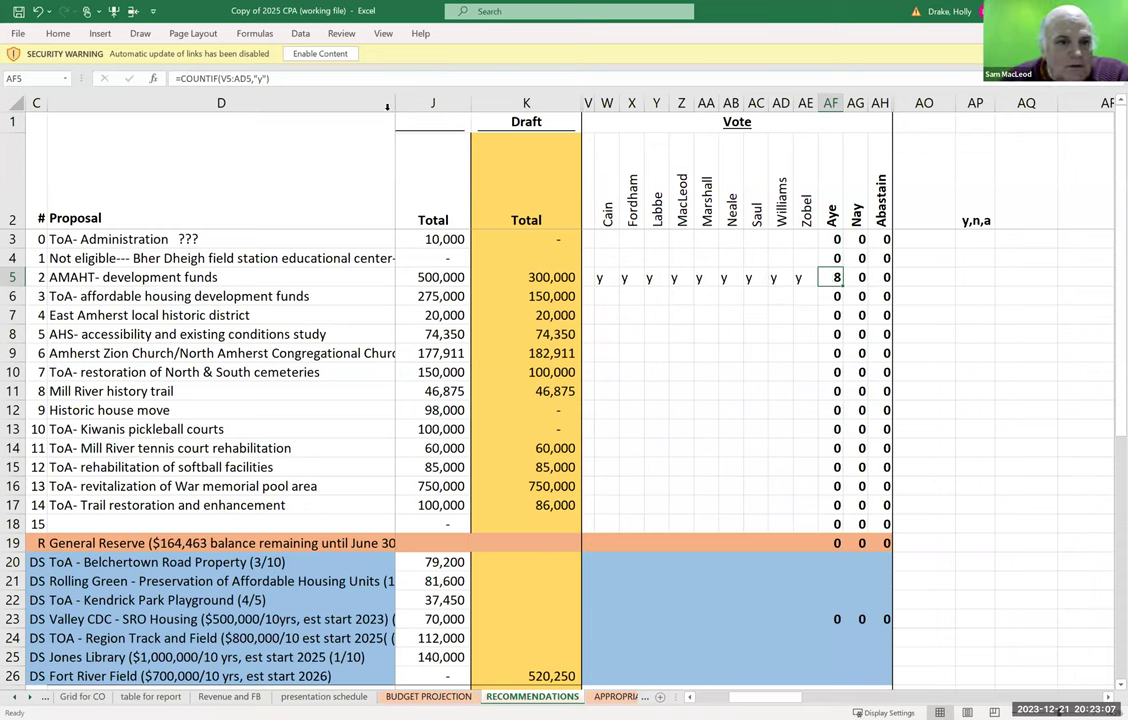
click(244, 78)
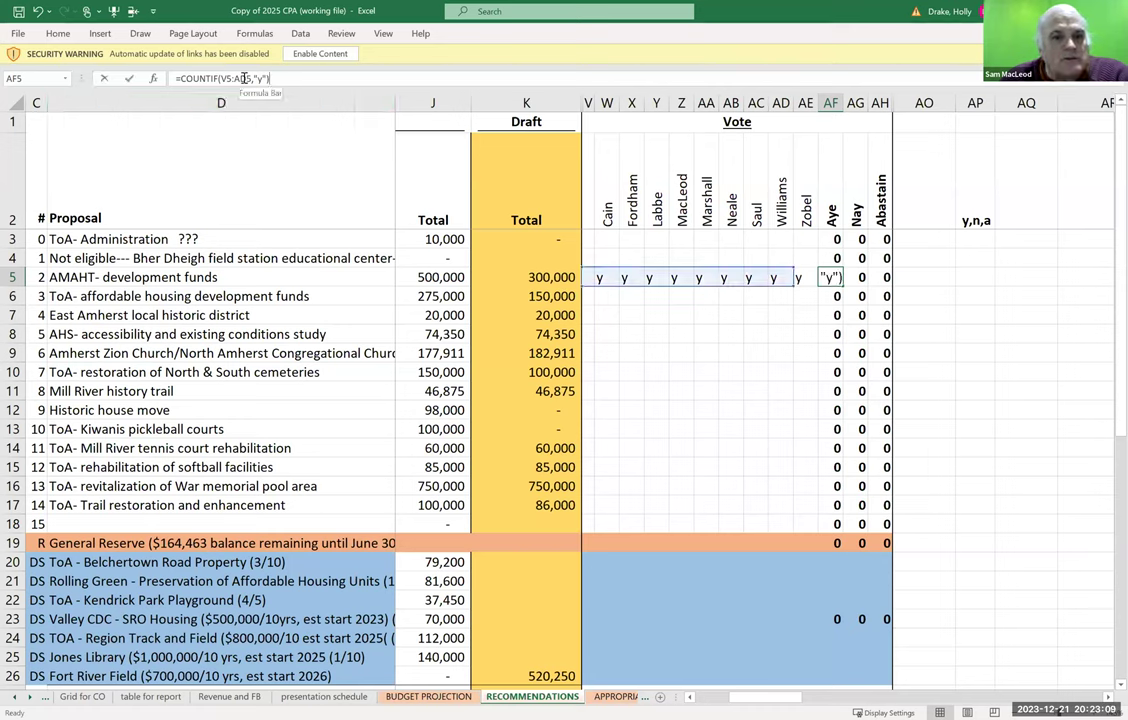
key(BackSpace)
text(D)
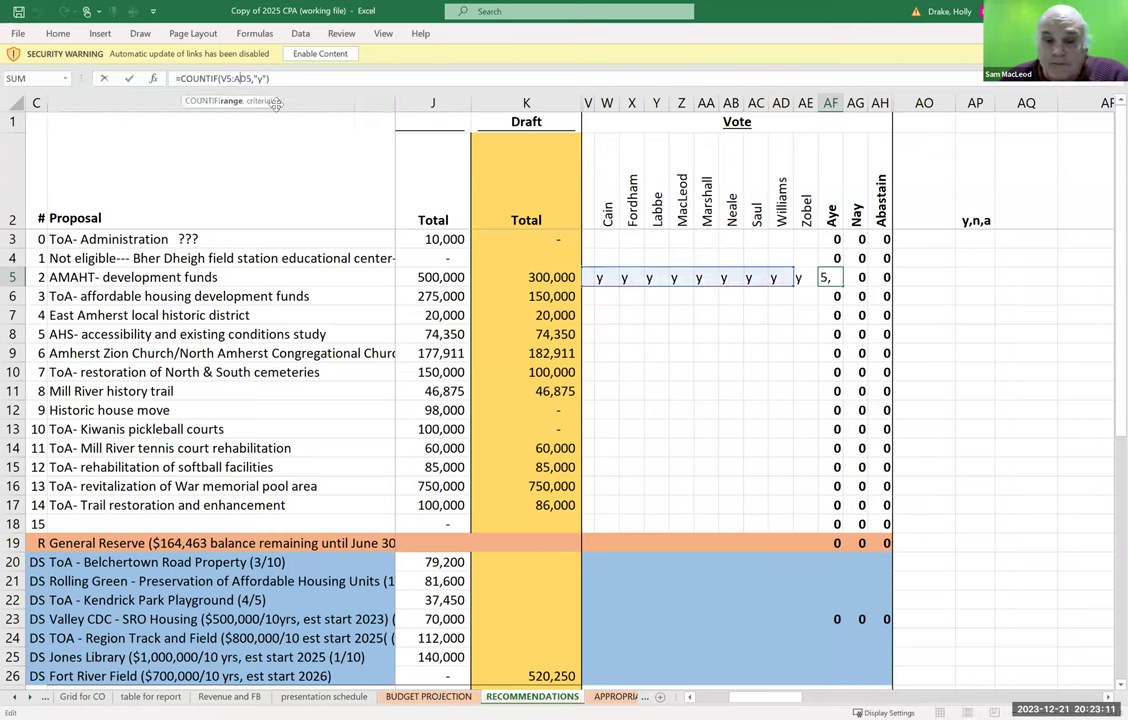
key(Return)
text(\)
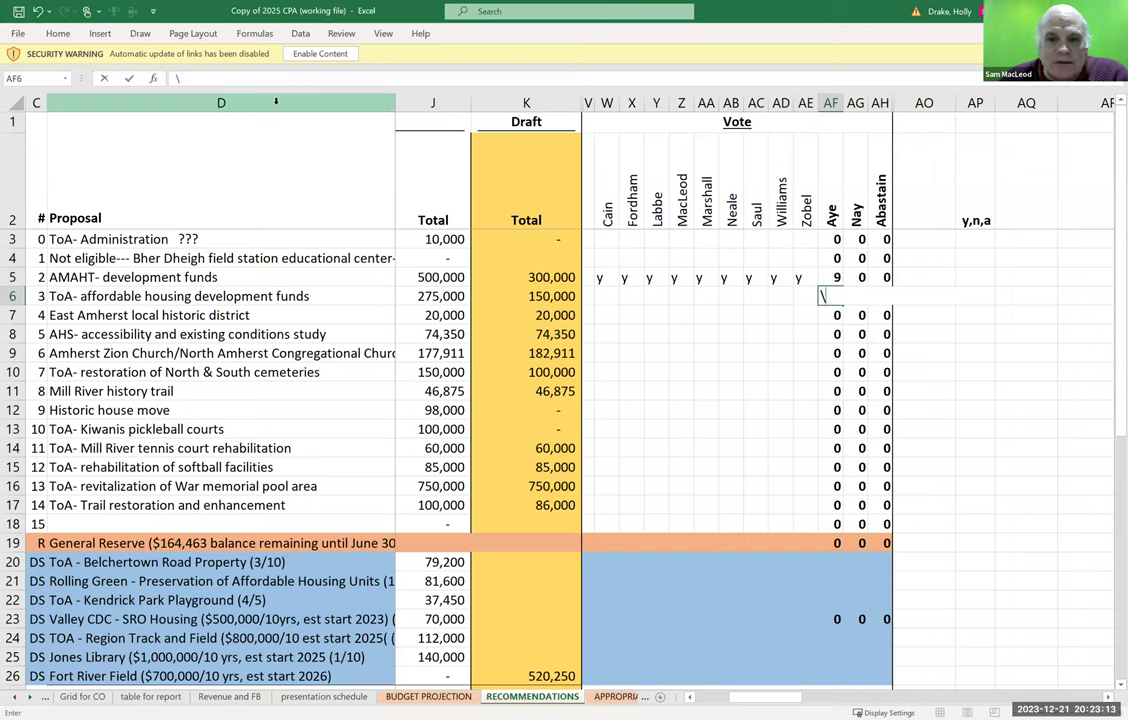
key(BackSpace)
key(Escape)
key(ctrl+d)
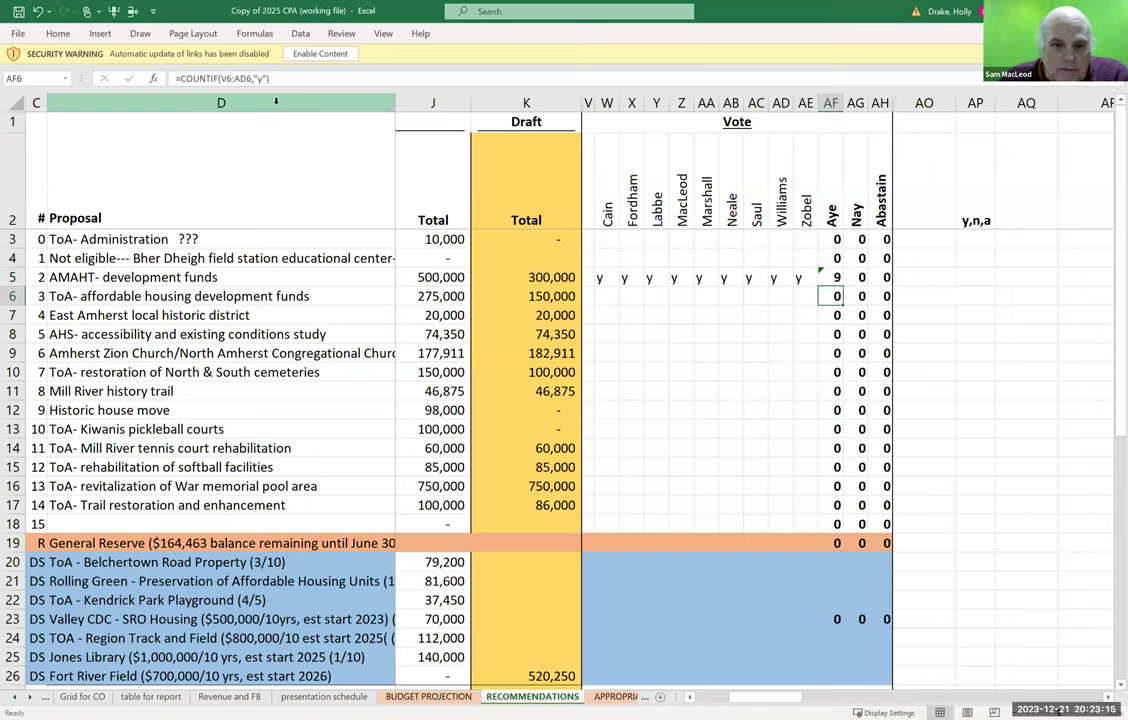
Replace every "ad" with "ae" across the sheet to extend the Aye, Nay and Abstain count formulas to column AE.
click(833, 275)
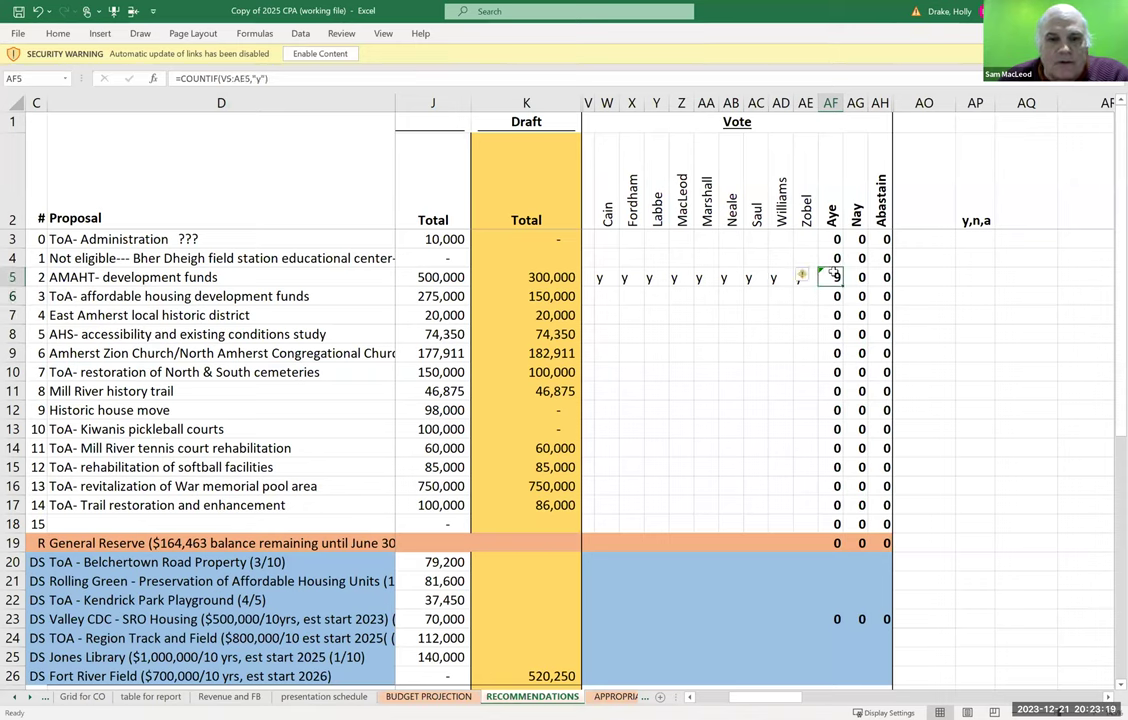
click(861, 277)
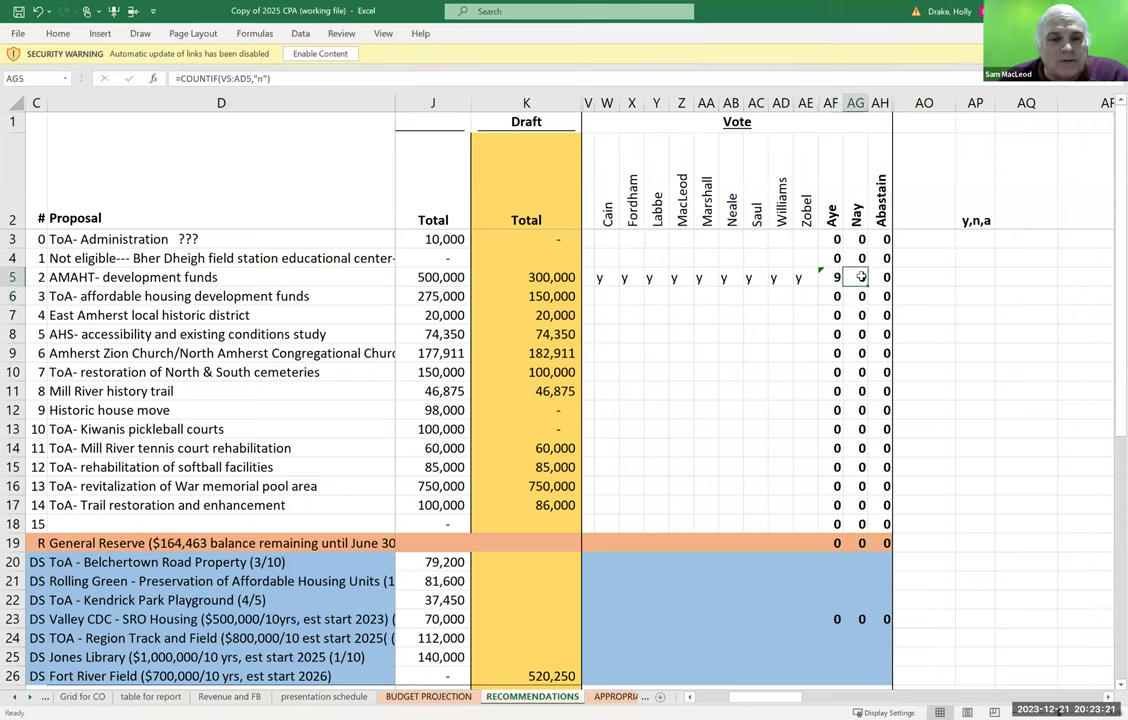
key(Left)
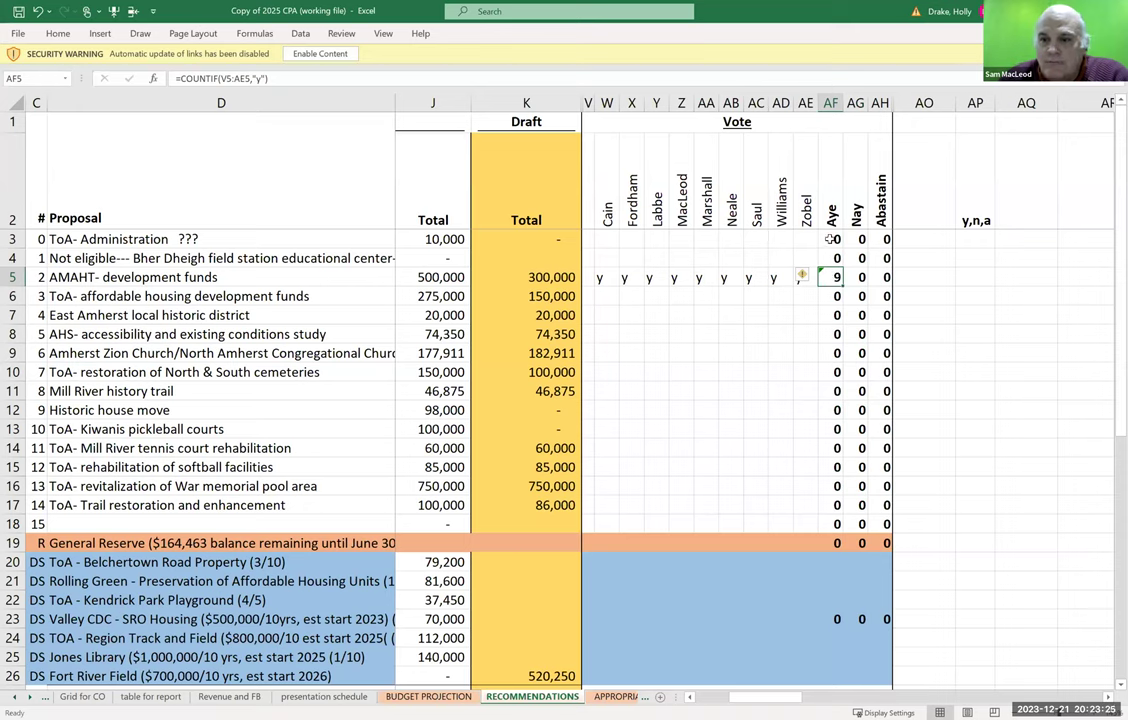
drag(829, 239, 886, 612)
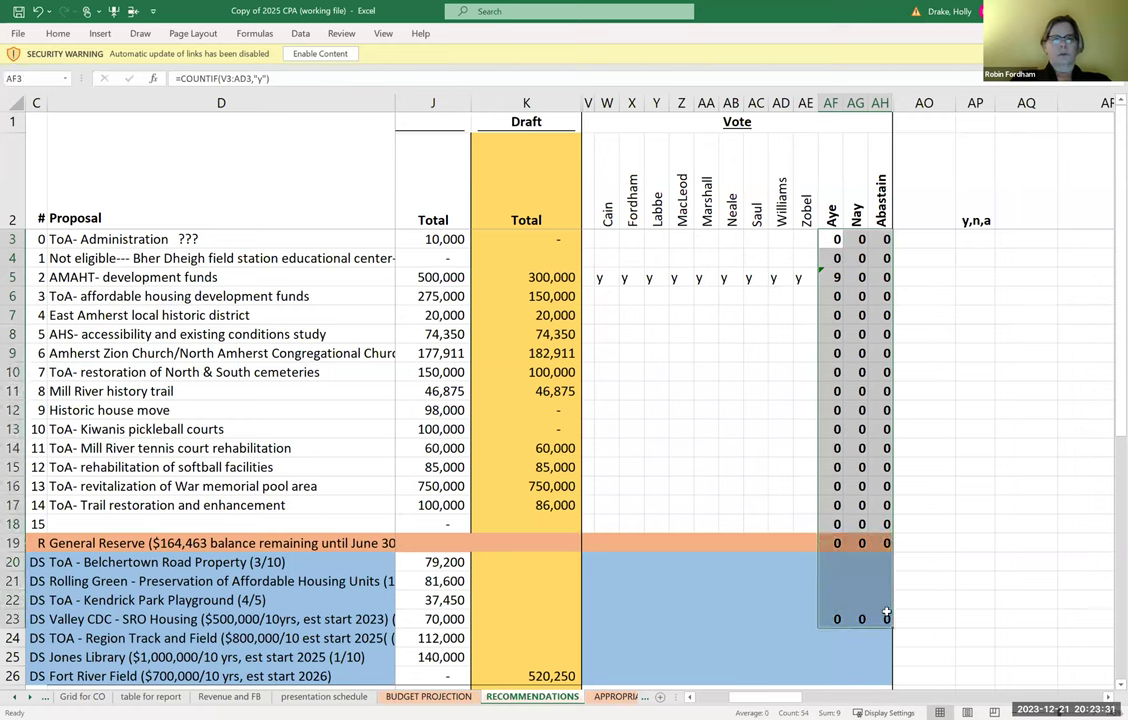
key(ctrl+h)
click(886, 612)
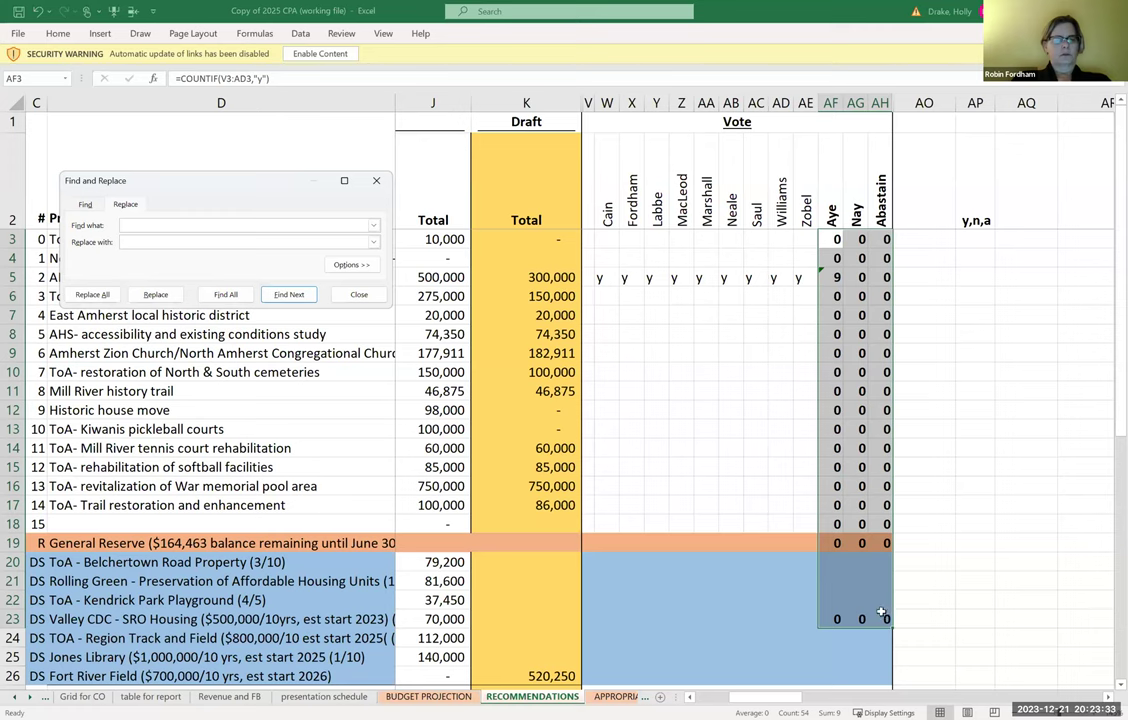
click(171, 224)
text(ad)
key(Tab)
text(ae)
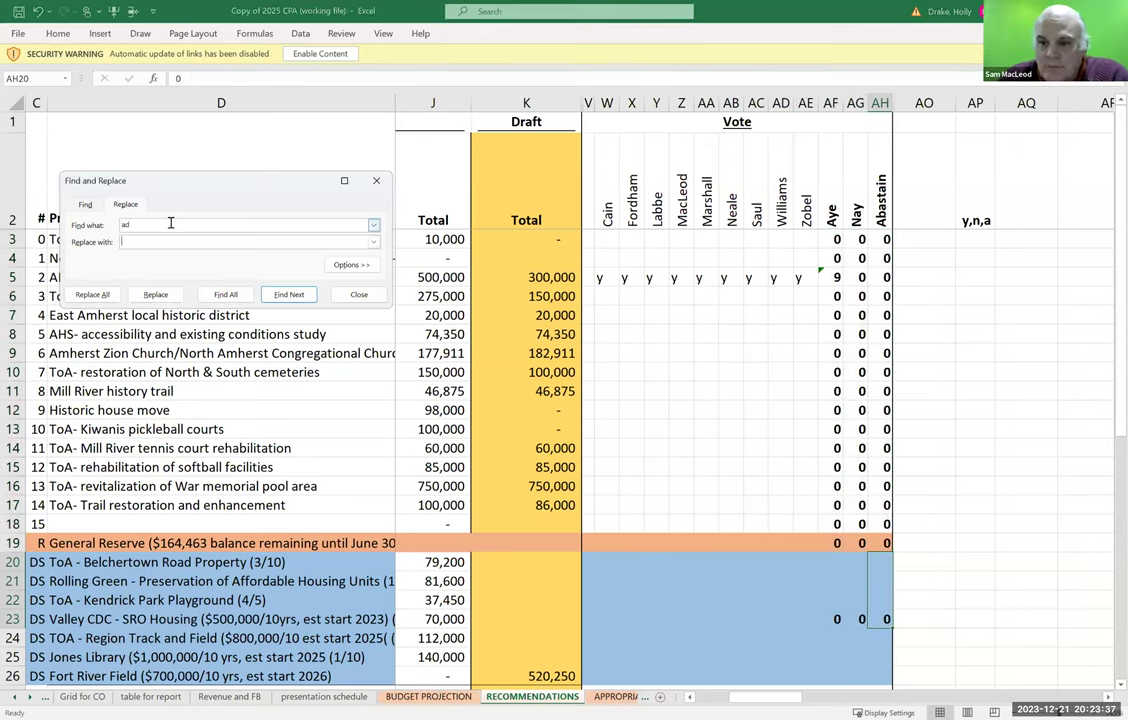
click(94, 295)
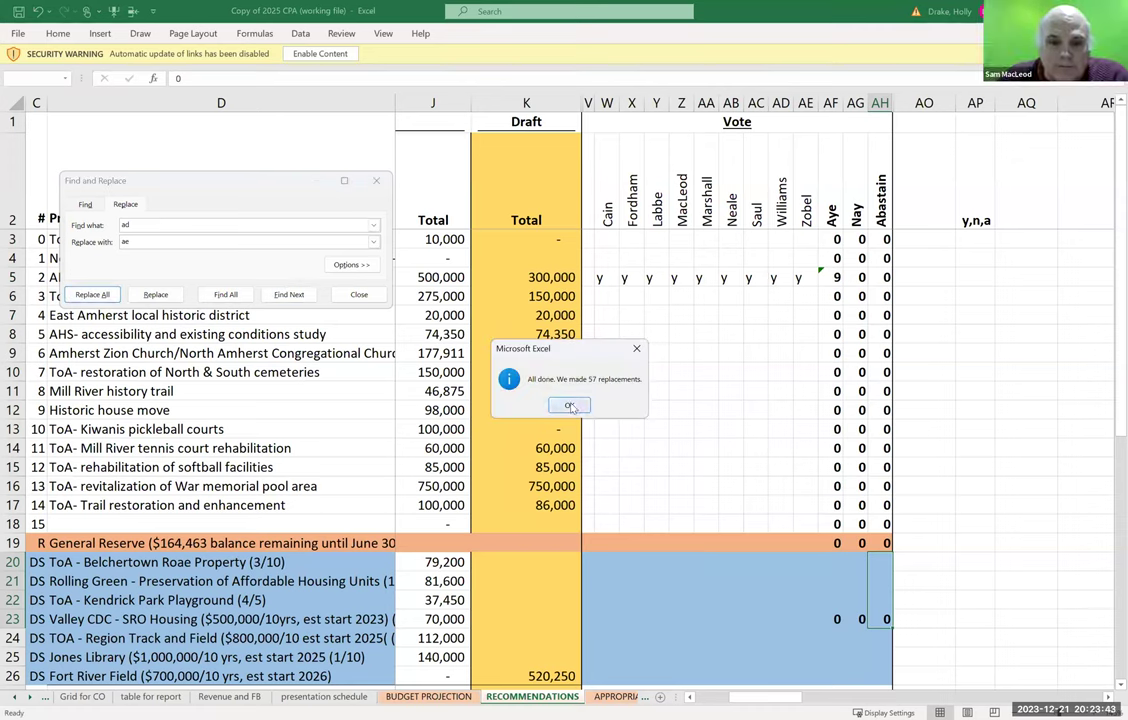
key(Return)
key(Escape)
click(656, 353)
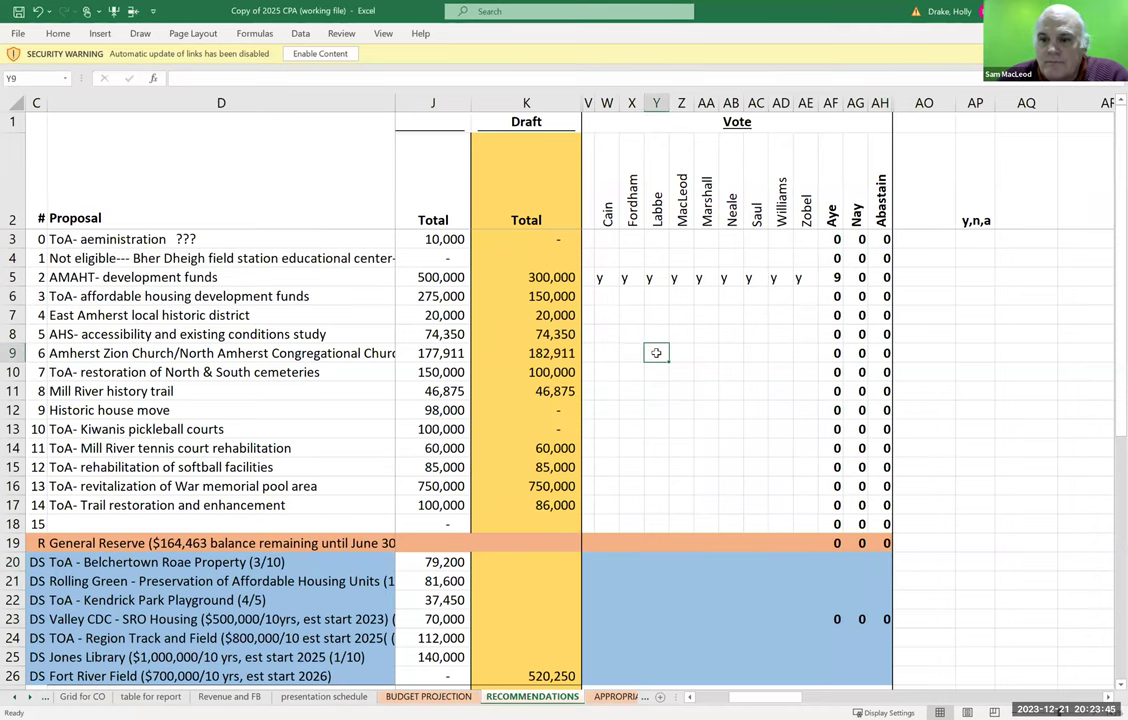
Record a y vote for each of the nine committee members in the ToA- affordable housing development funds row, W6 through AE6.
click(608, 297)
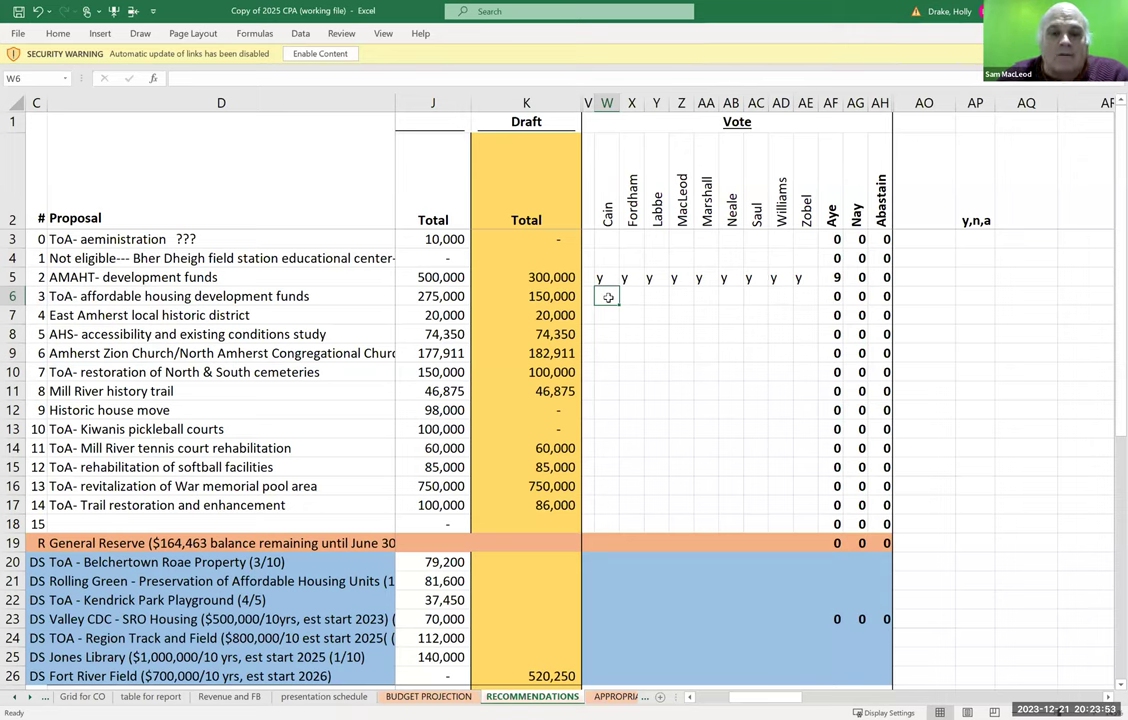
text(y)
key(Tab)
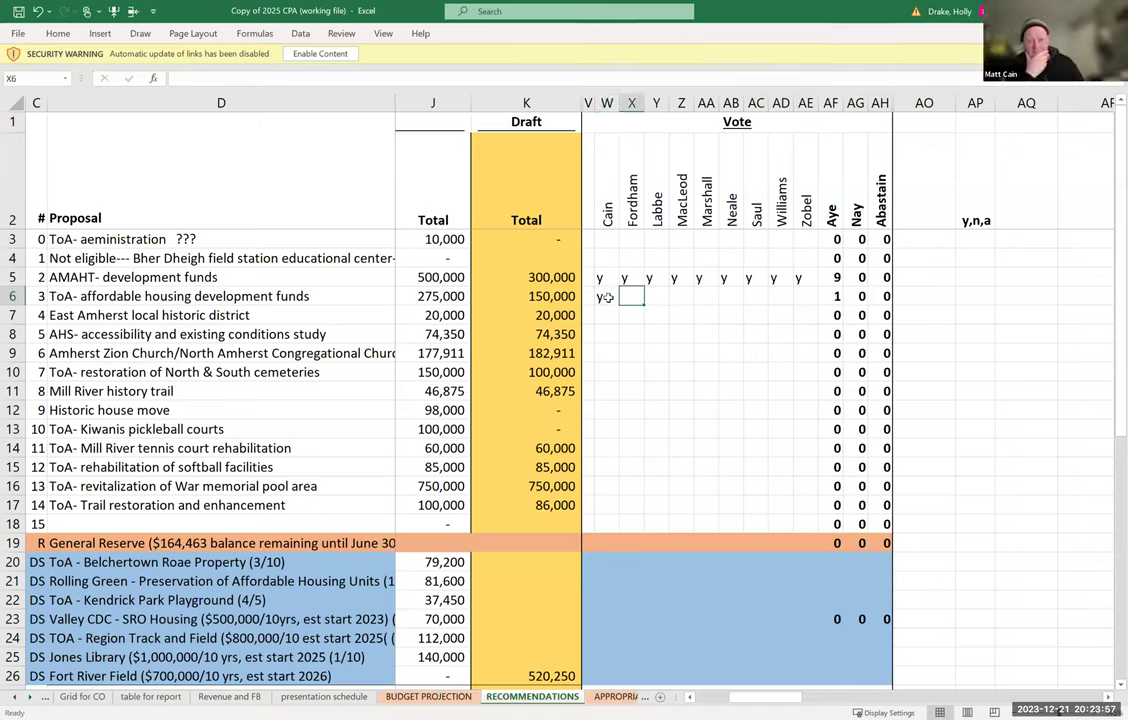
text(y)
key(Tab)
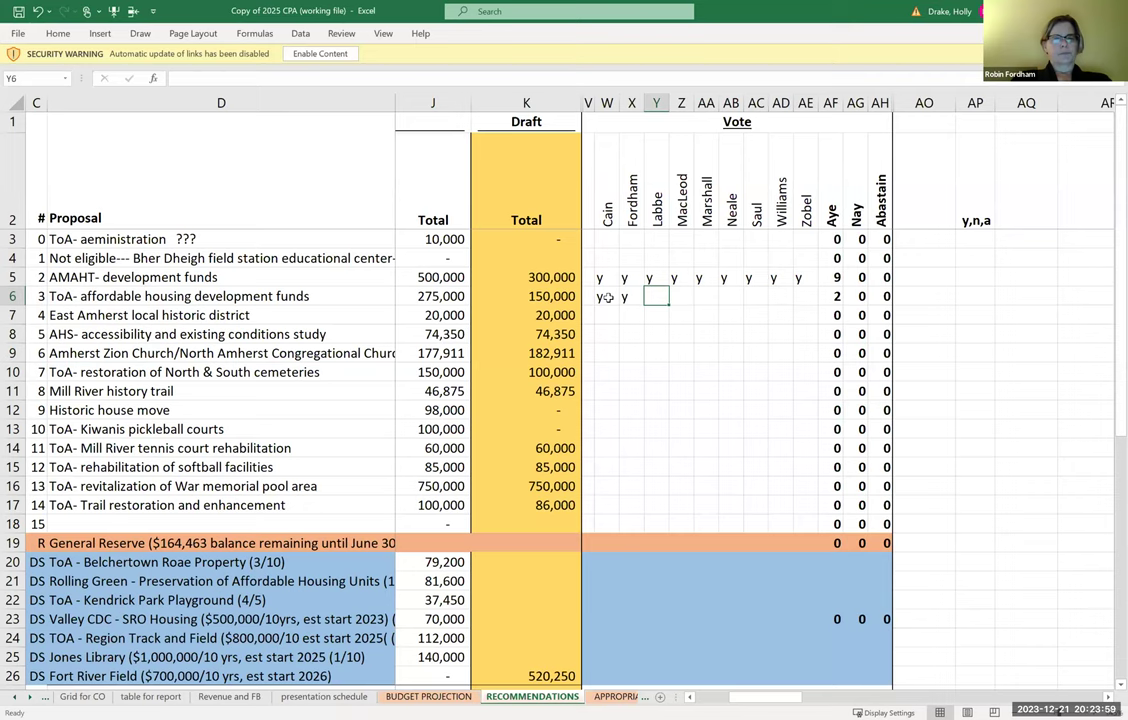
text(y)
key(Tab)
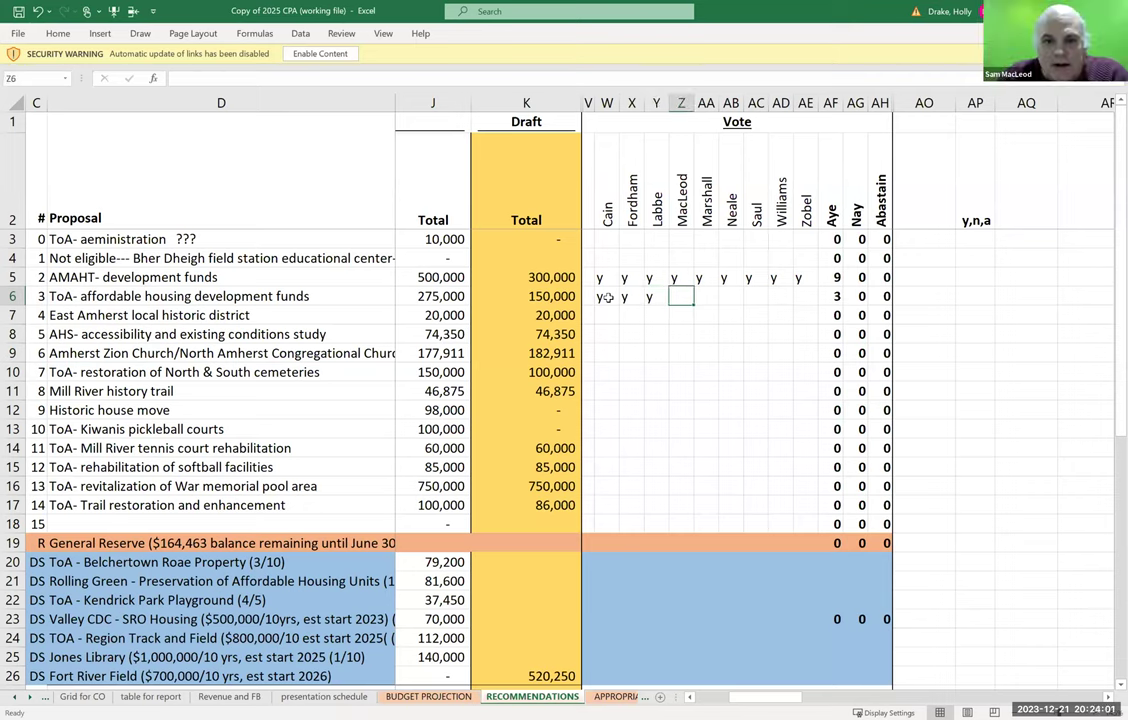
text(y)
key(Tab)
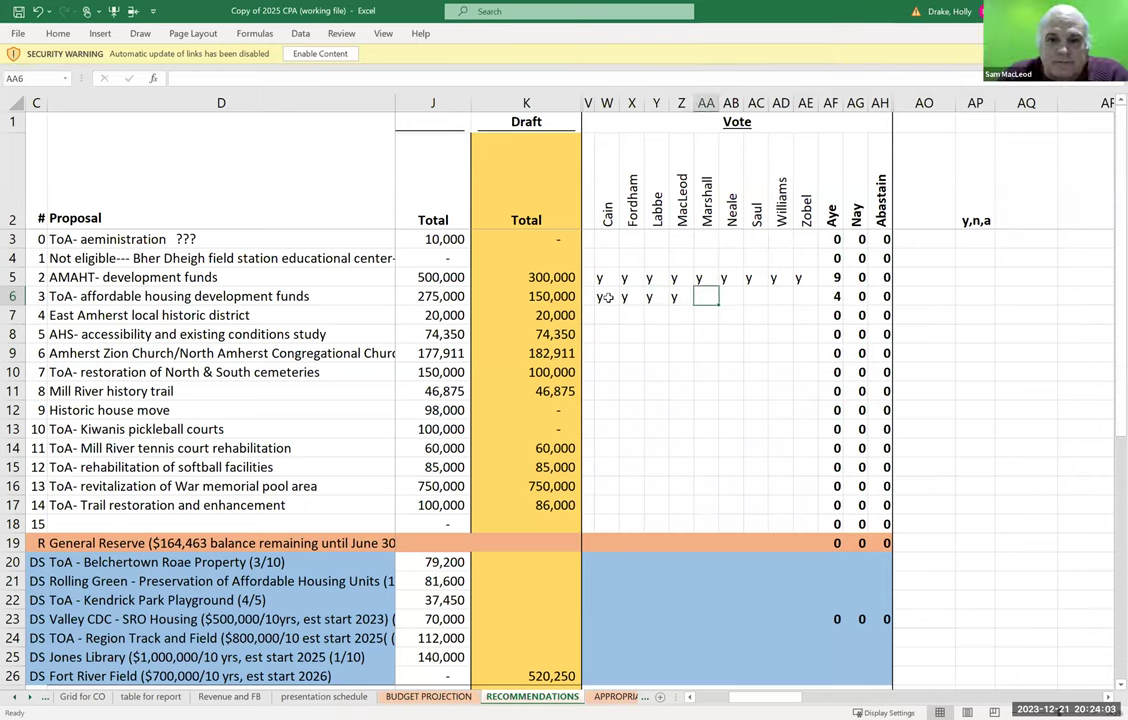
text(y)
key(Tab)
text(y)
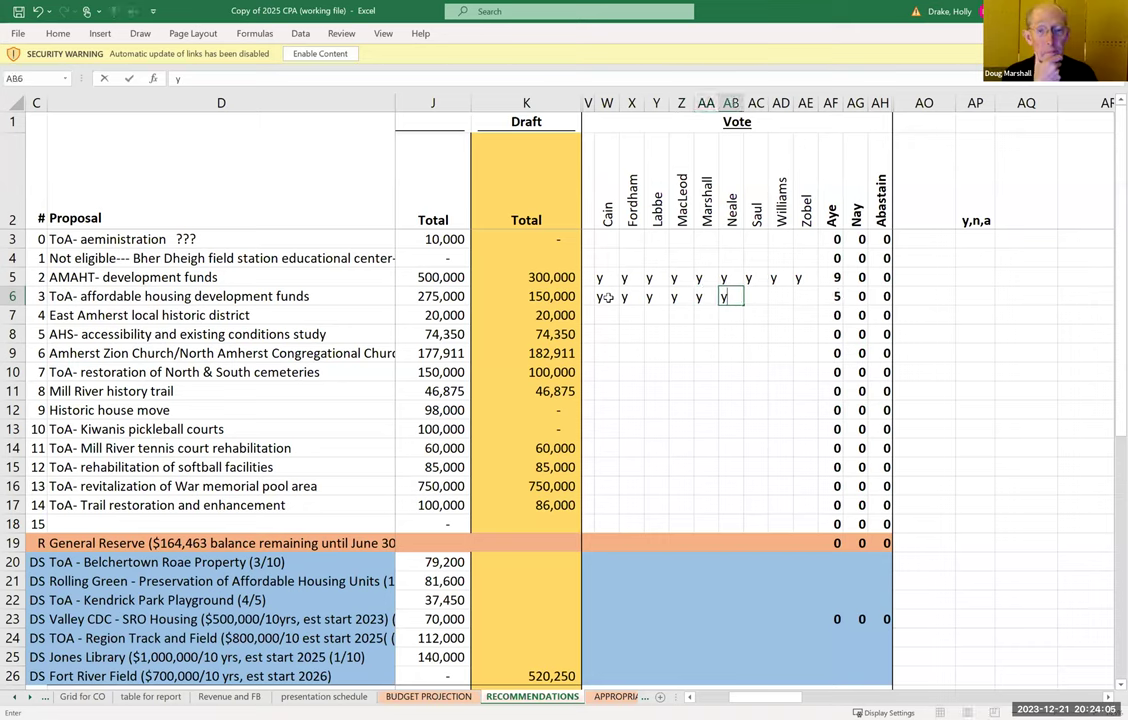
key(Tab)
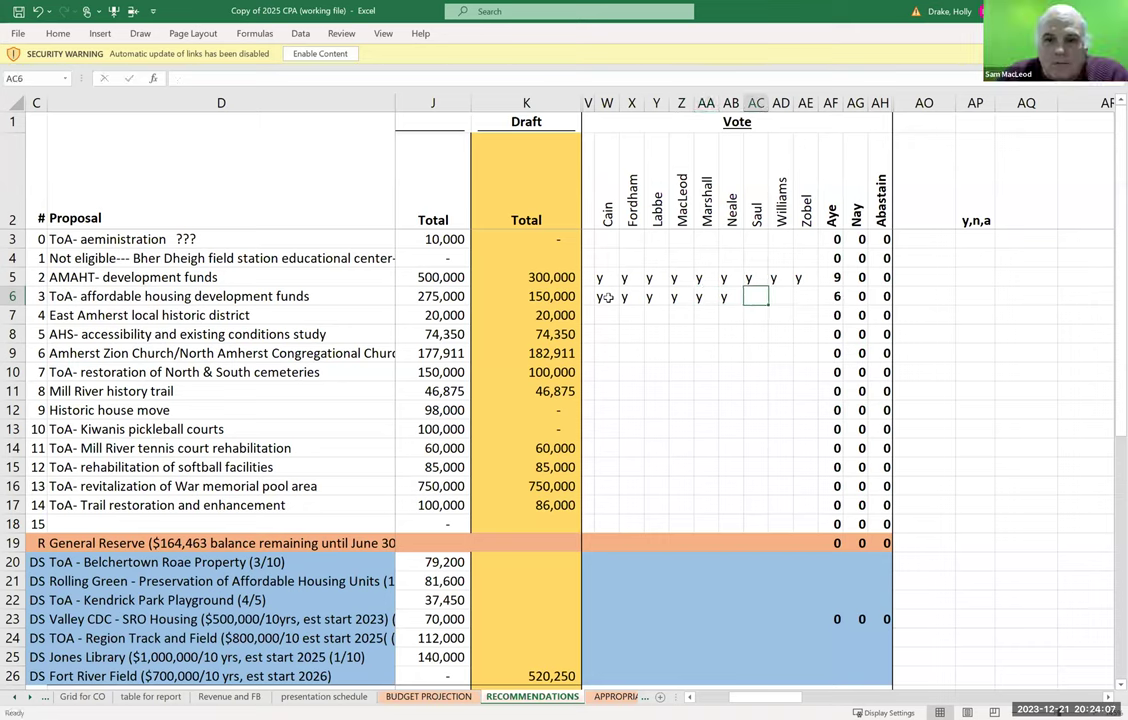
text(y)
key(Tab)
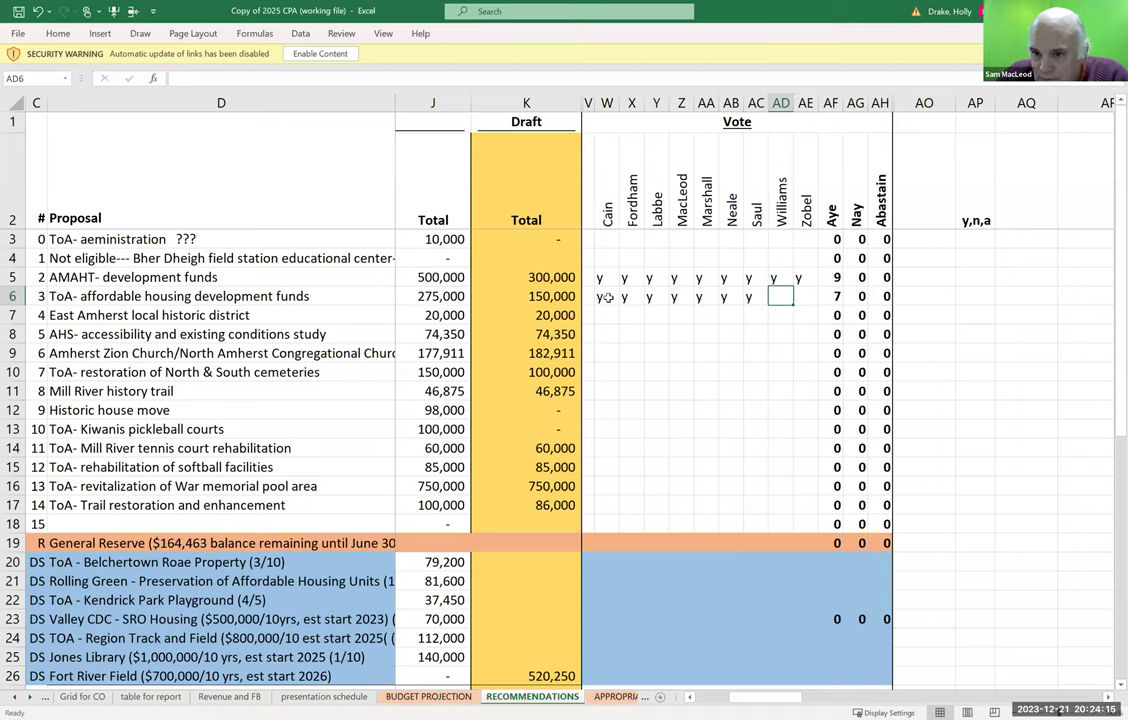
text(y)
key(Tab)
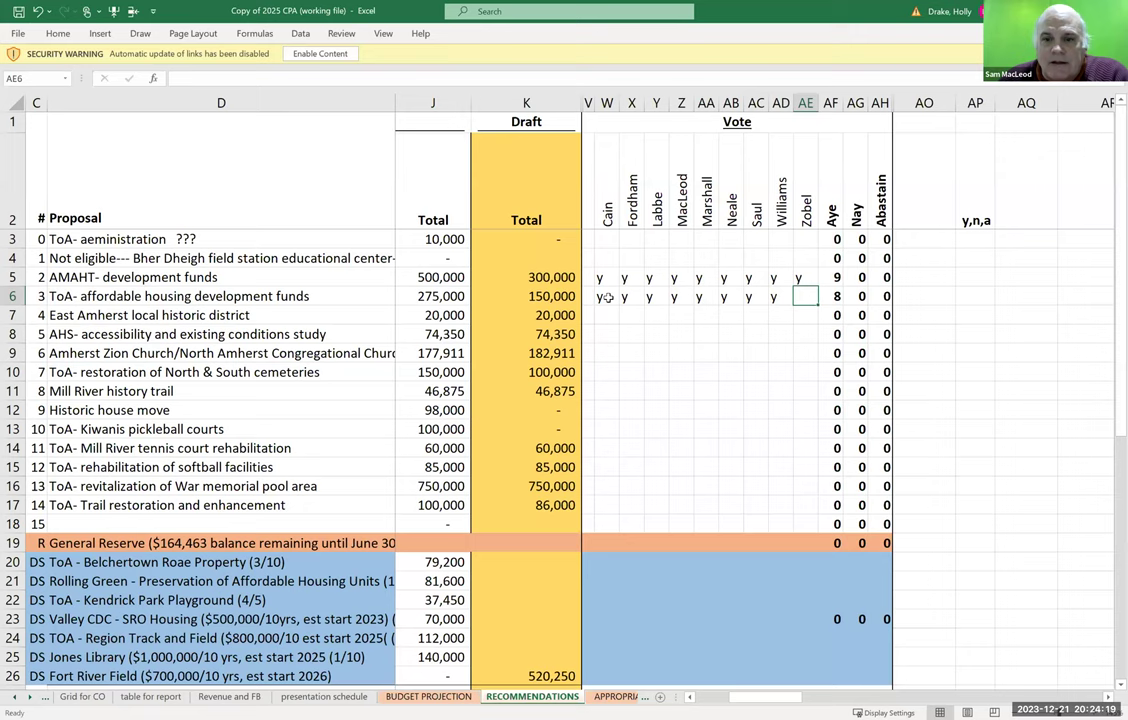
text(y)
key(Tab)
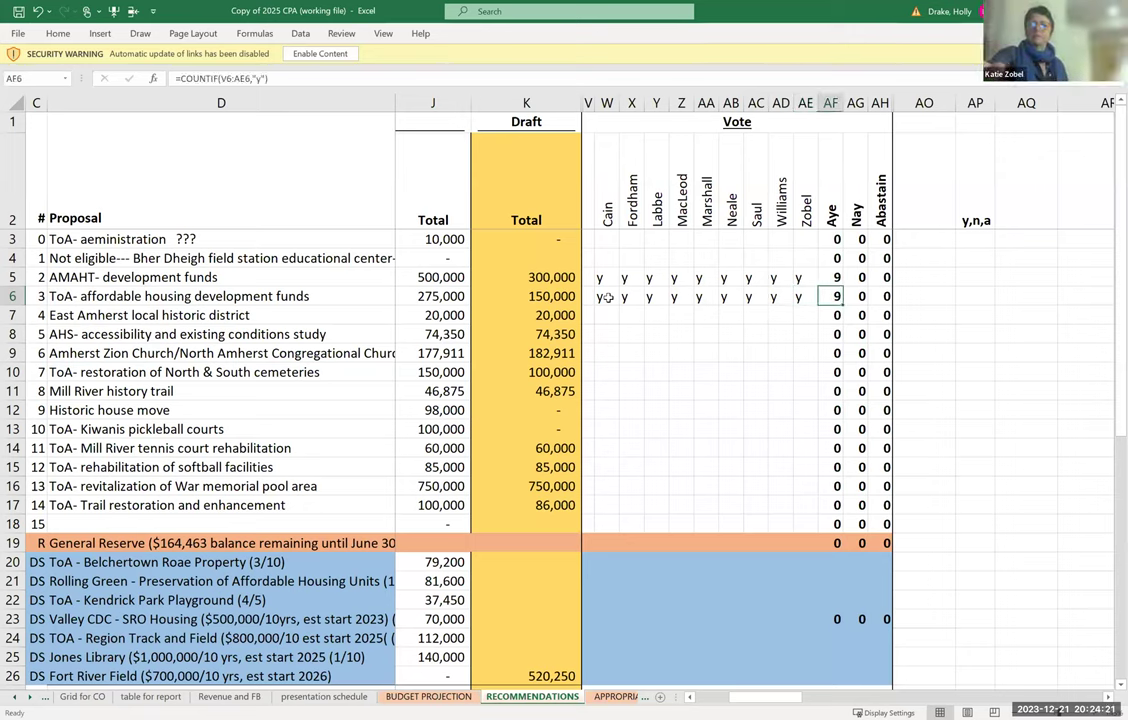
key(Return)
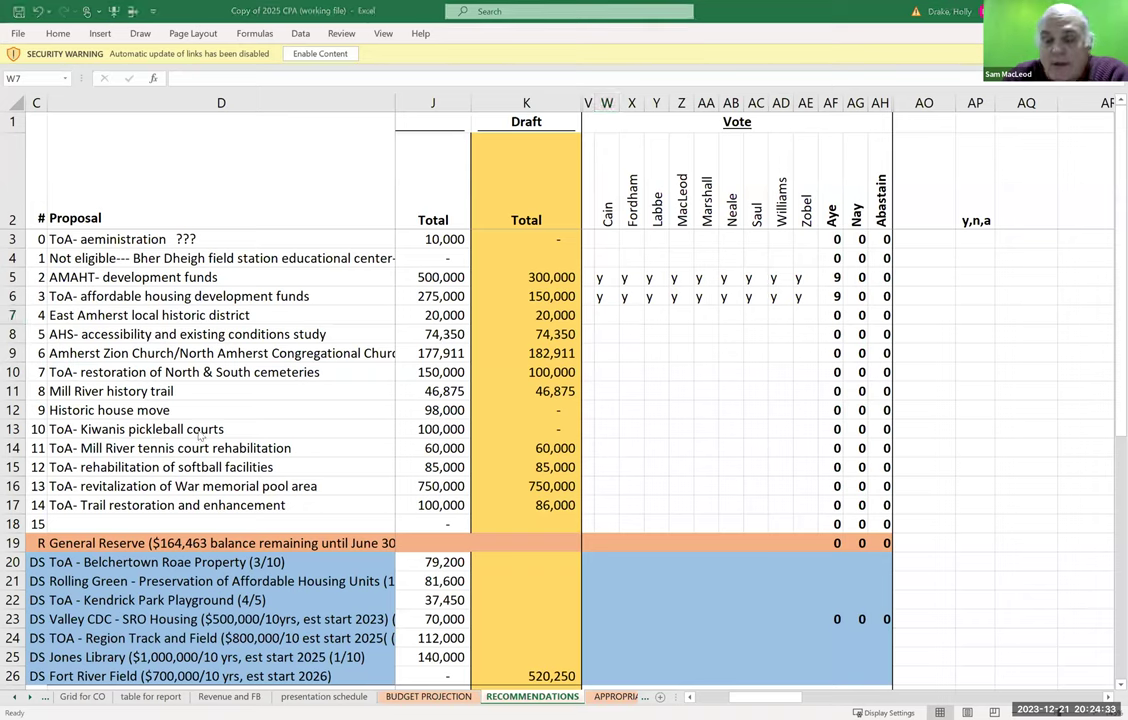
Record a y vote for each of the nine committee members in the East Amherst local historic district row, W7 through AE7.
click(614, 319)
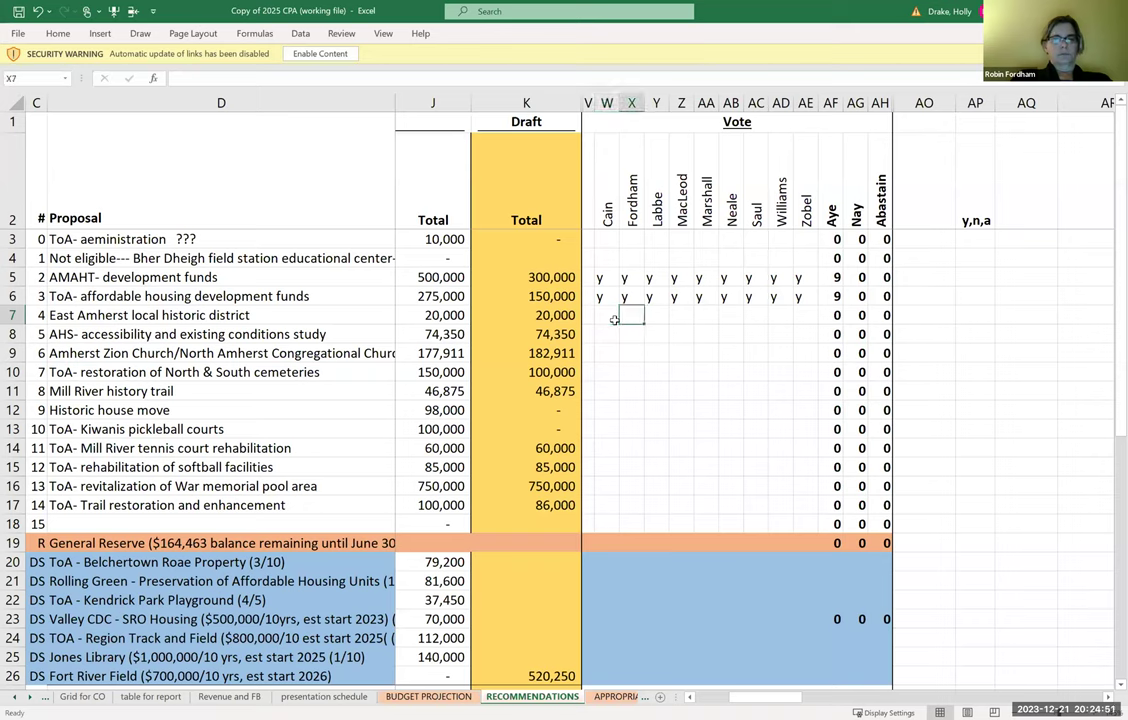
key(Right)
mouse_move(604, 318)
mouse_down()
mouse_move(598, 328)
mouse_move(606, 311)
mouse_up()
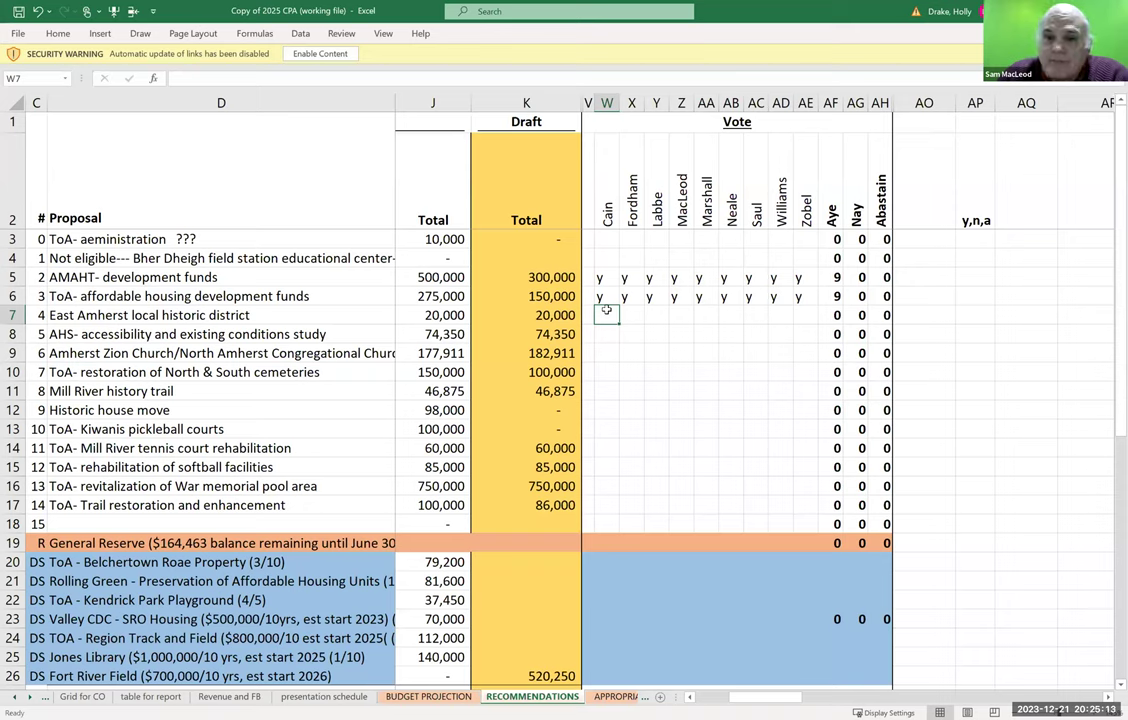
text(y)
key(Tab)
text(y)
key(Tab)
text(y)
key(Tab)
text(y)
key(Tab)
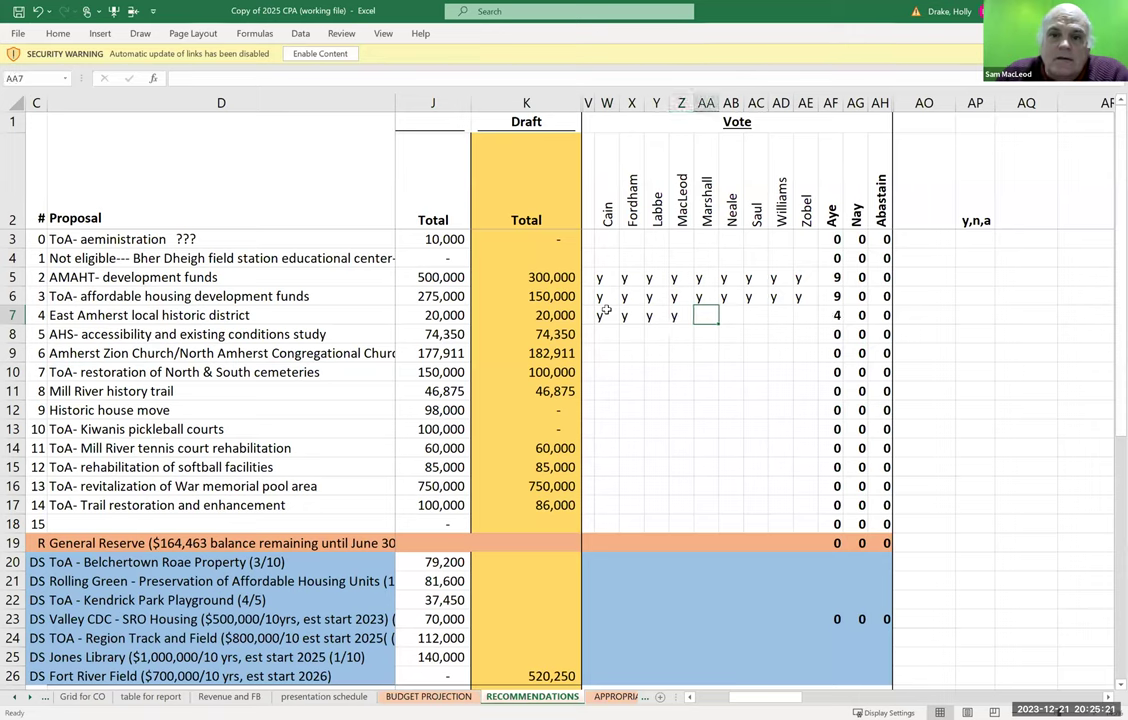
text(y)
key(Tab)
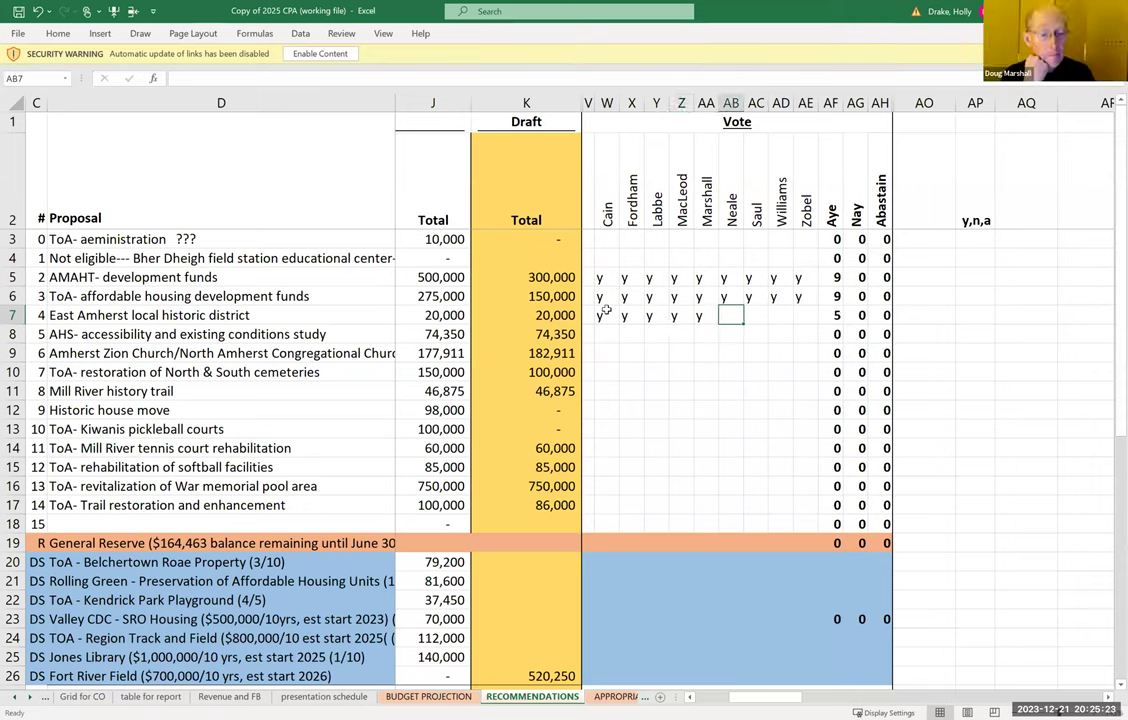
text(y)
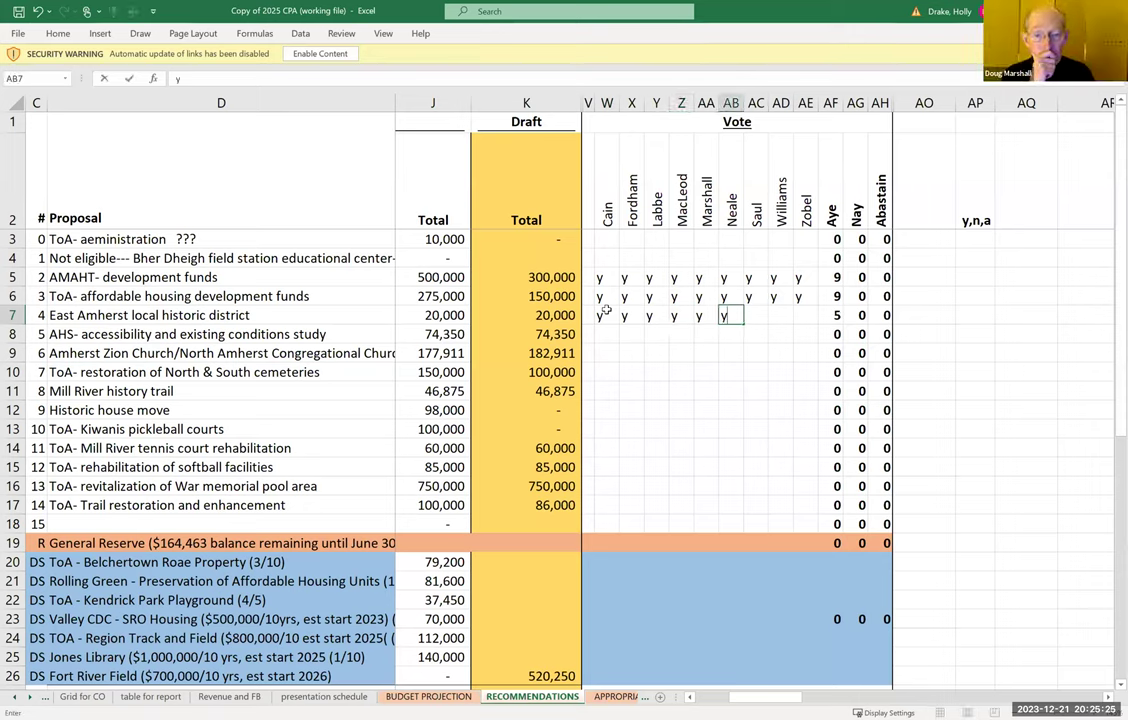
key(Tab)
text(y)
key(Tab)
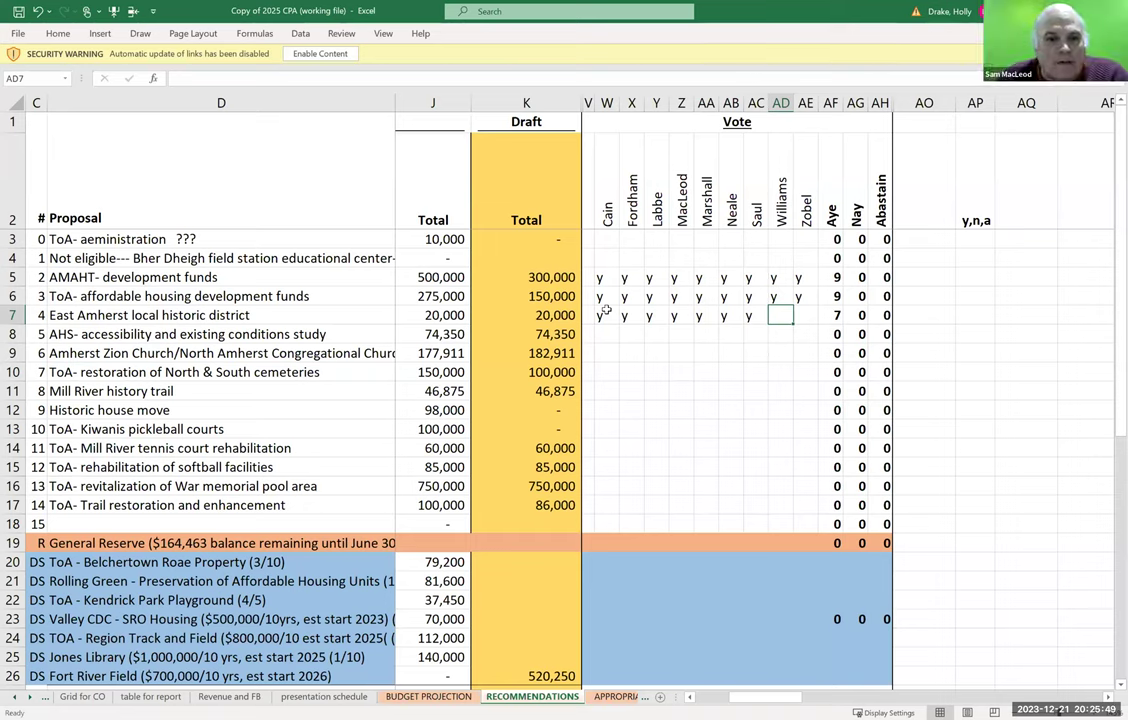
text(y)
key(Tab)
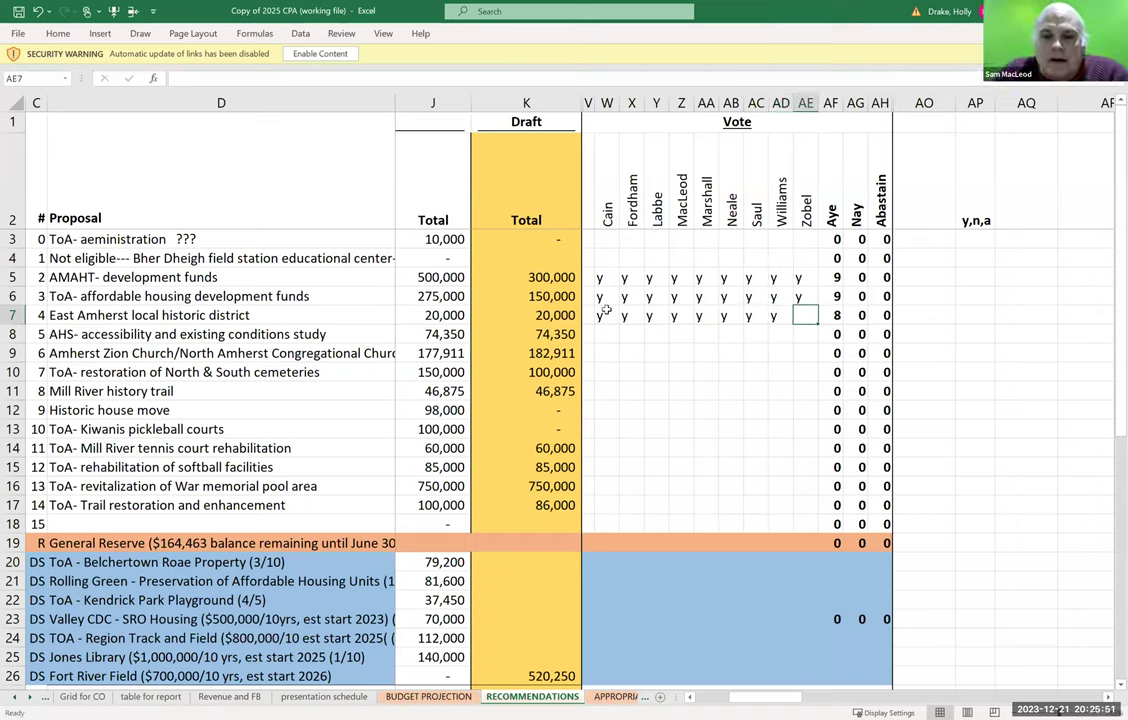
text(y)
key(Tab)
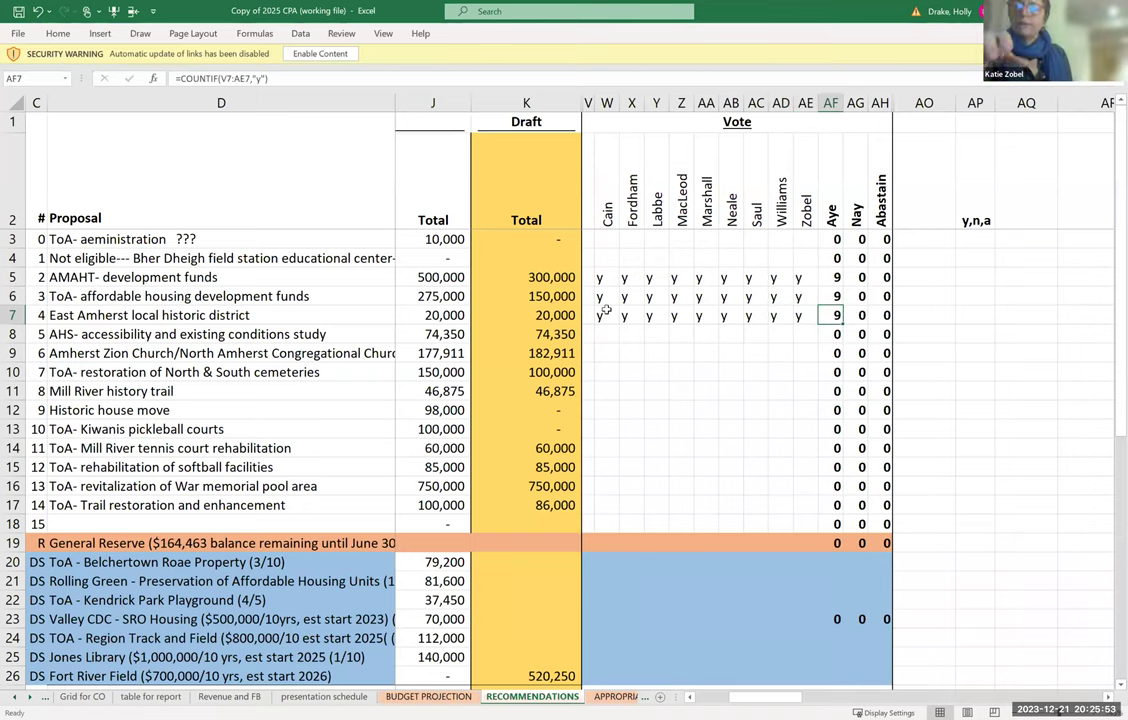
key(Return)
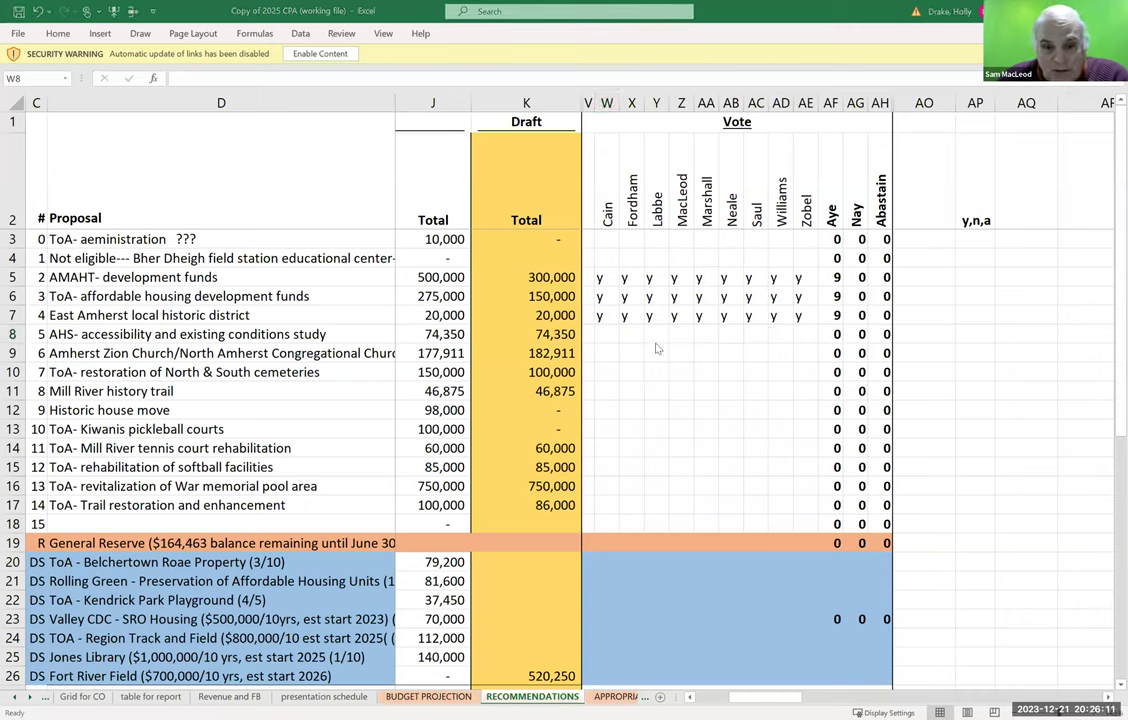
Record a y vote for each of the nine committee members in the AHS- accessibility and existing conditions study row, W8 through AE8.
click(614, 336)
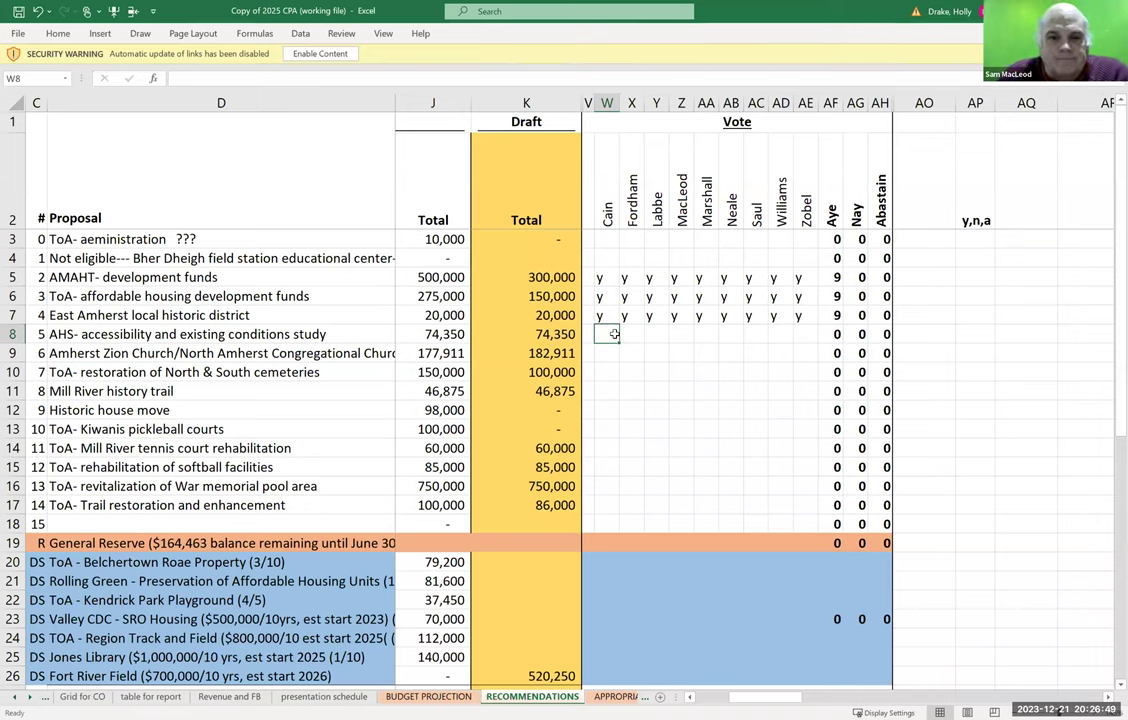
text(y)
key(Tab)
text(y)
key(Tab)
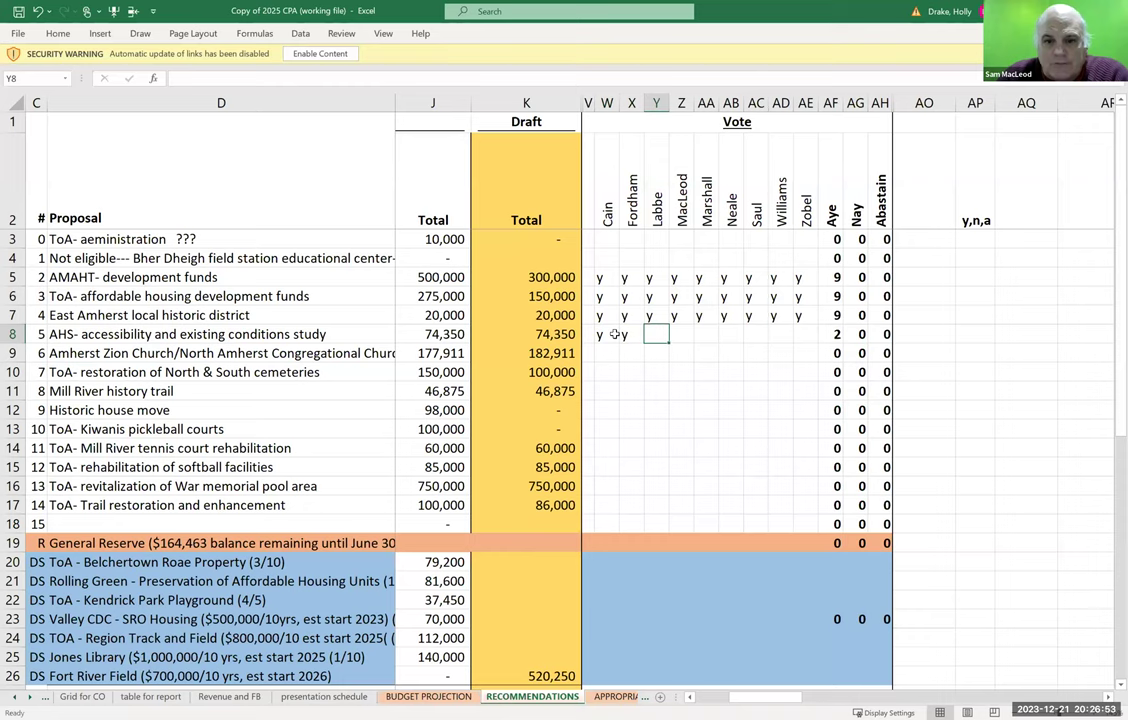
text(y)
key(Tab)
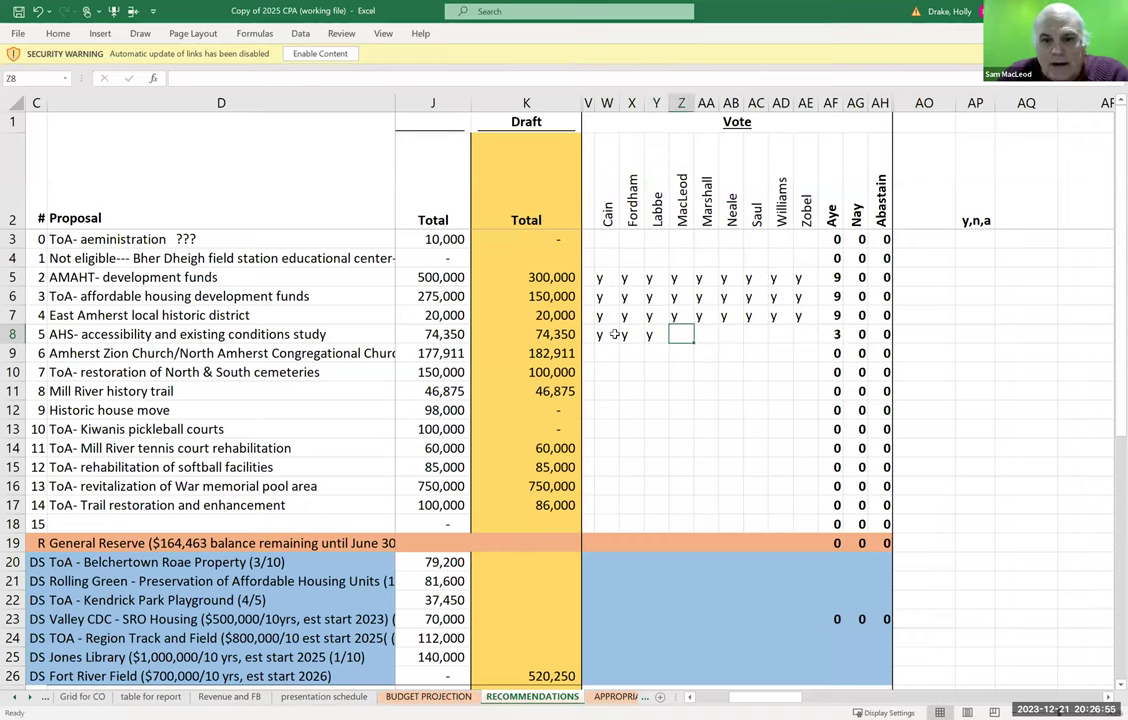
text(y)
key(Tab)
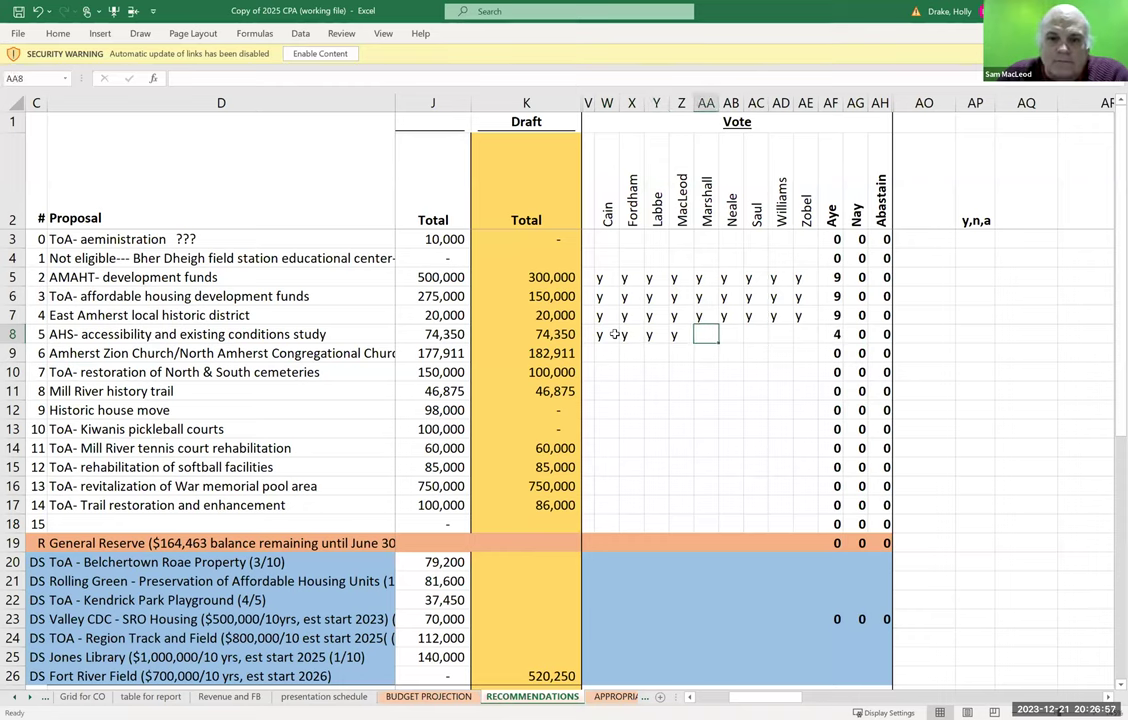
text(y)
key(Tab)
text(y)
key(Tab)
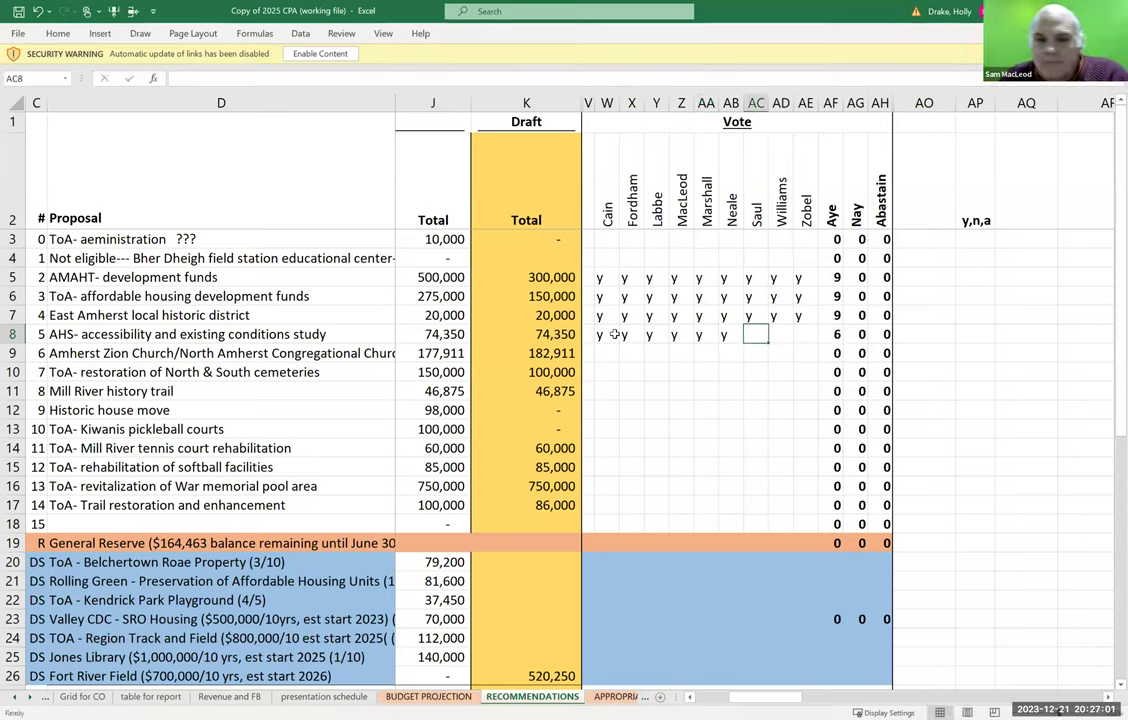
text(y)
key(Tab)
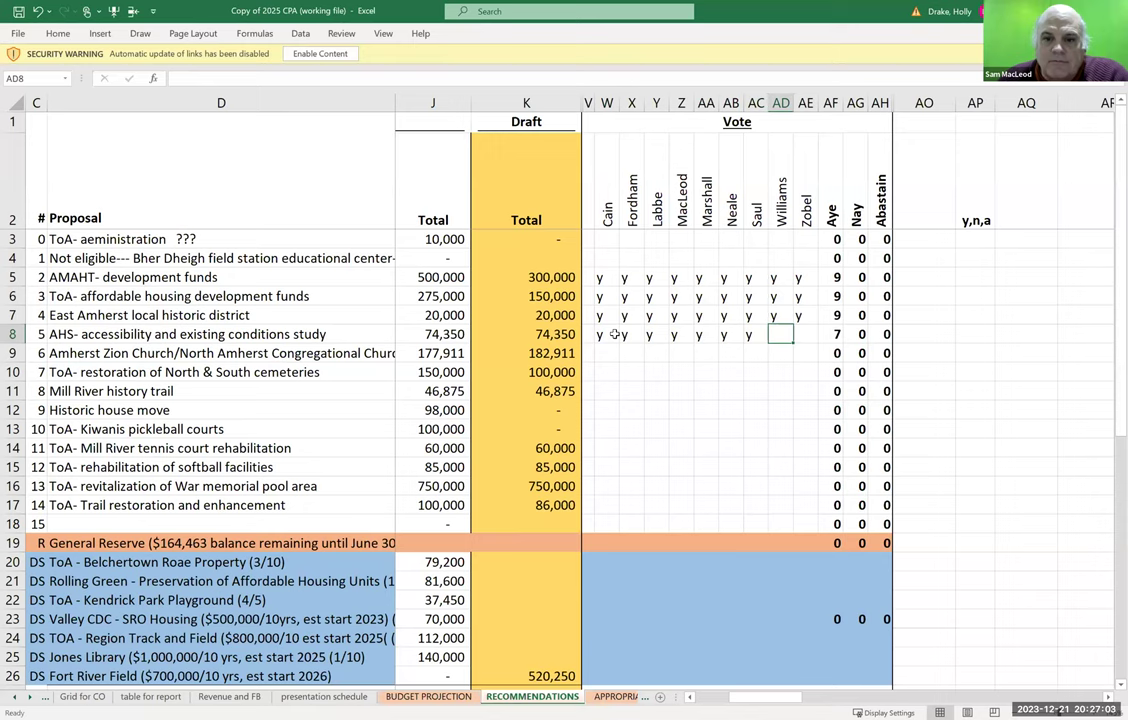
text(y)
key(Tab)
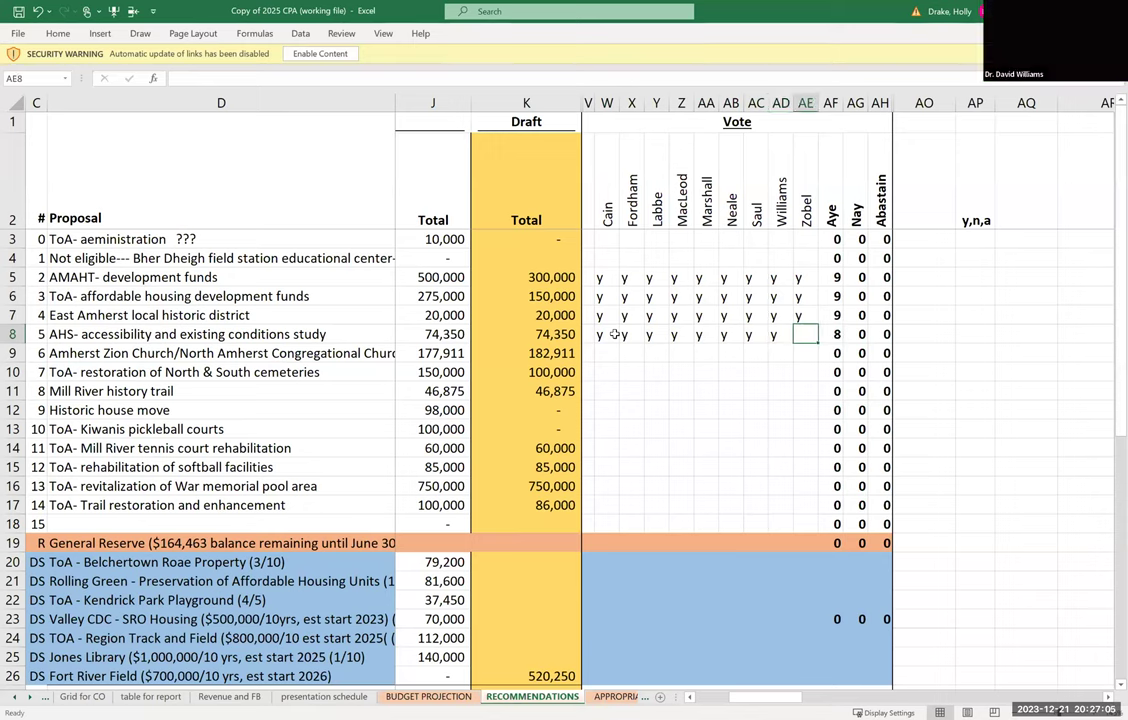
text(y)
key(Tab)
key(Return)
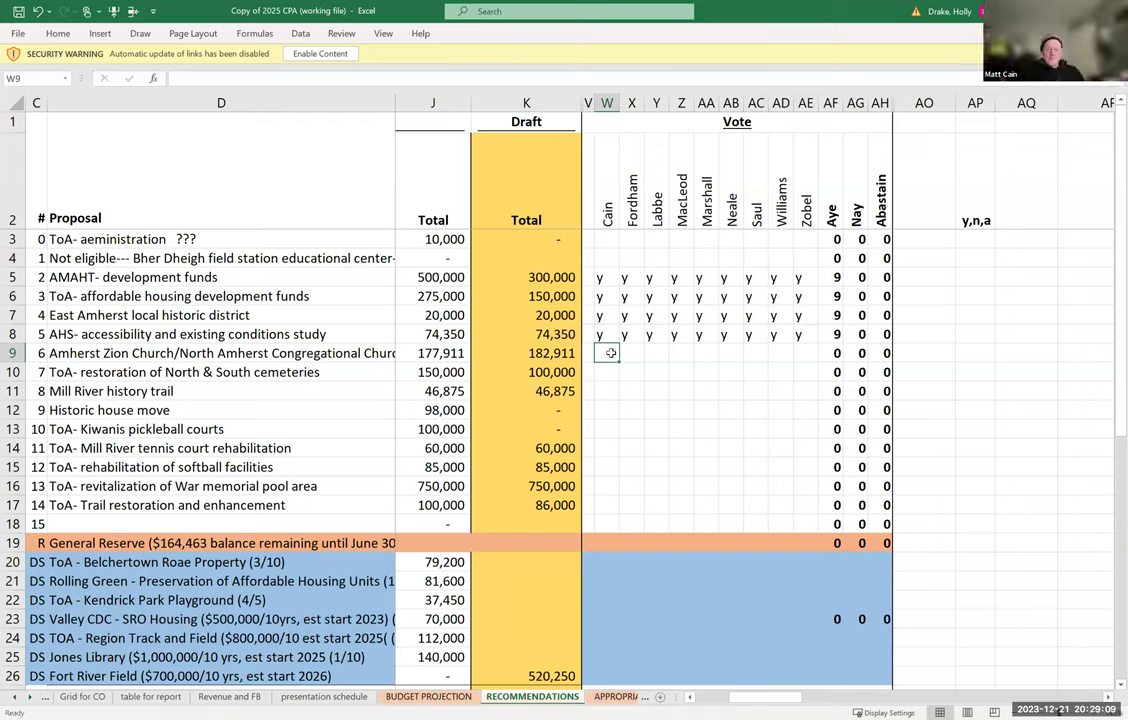
Record a y vote for each of the nine committee members in proposal 6's row for Amherst Zion Church/North Amherst Congregational Church, W9 through AE9.
text(y)
key(Tab)
text(y)
key(Tab)
text(y)
key(Tab)
text(y)
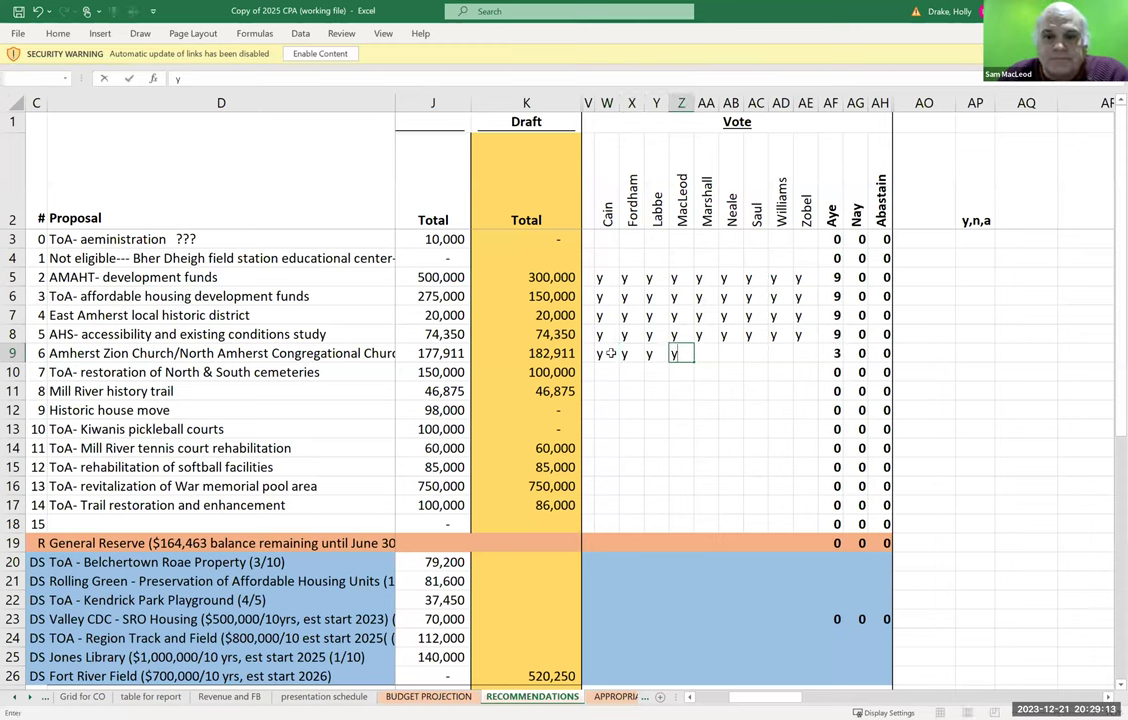
key(Tab)
text(y)
key(Tab)
text(y)
key(Tab)
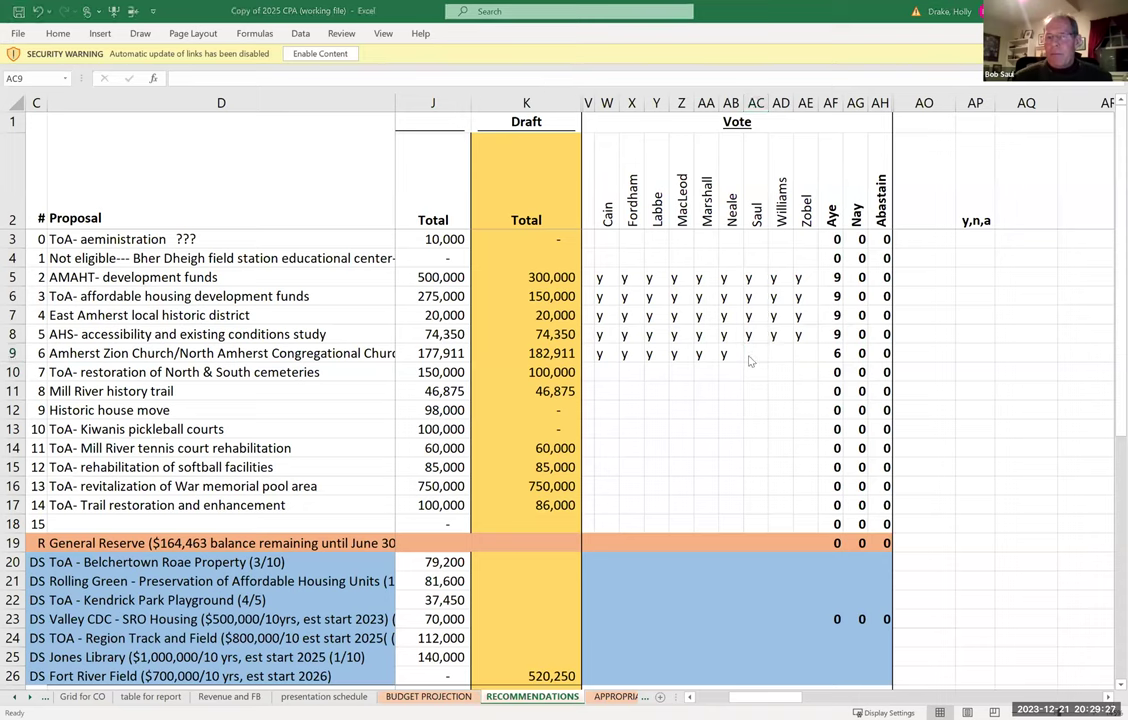
text(y)
key(Tab)
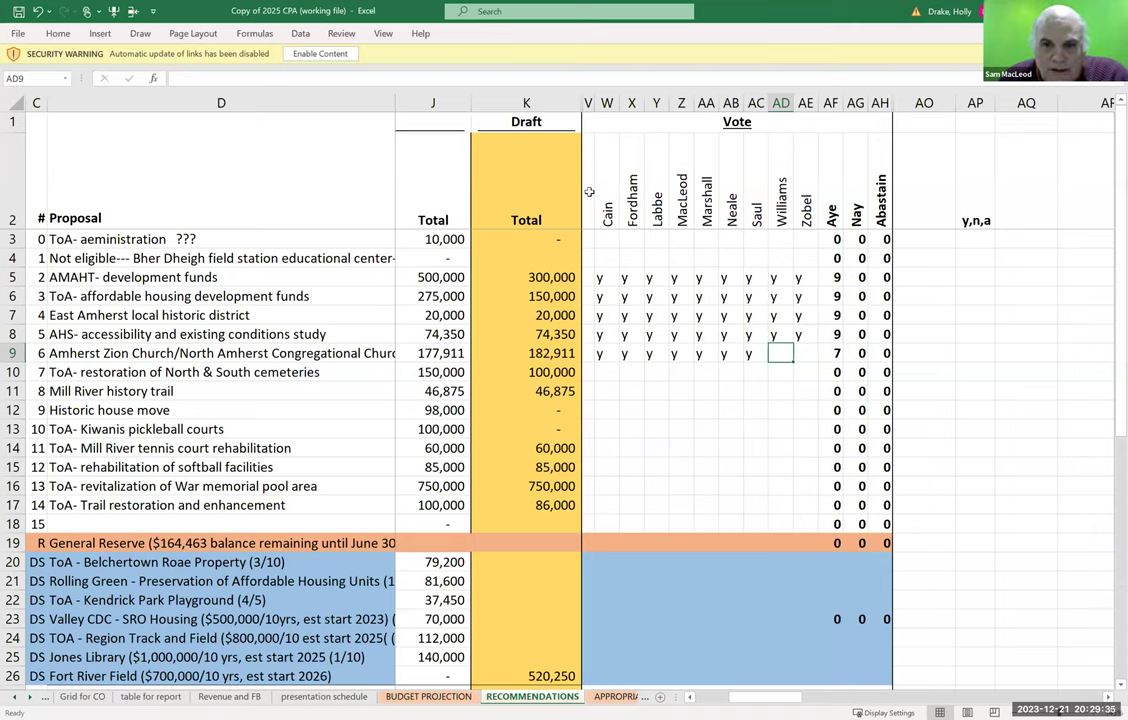
click(749, 422)
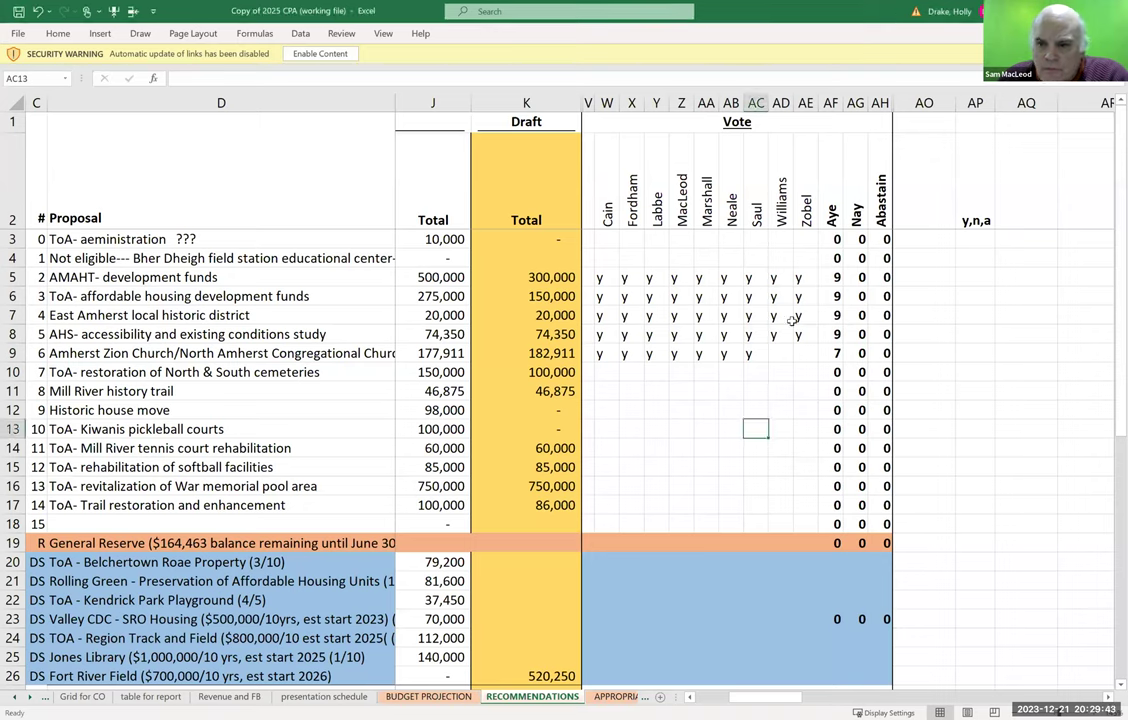
click(778, 357)
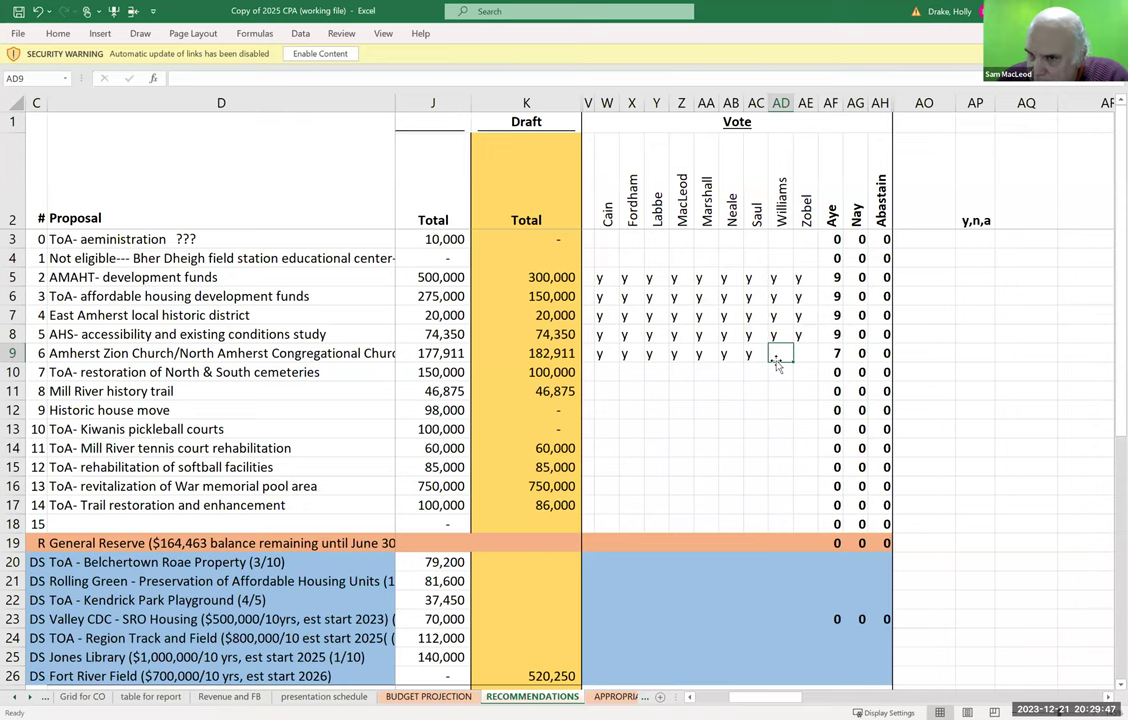
text(y)
key(Tab)
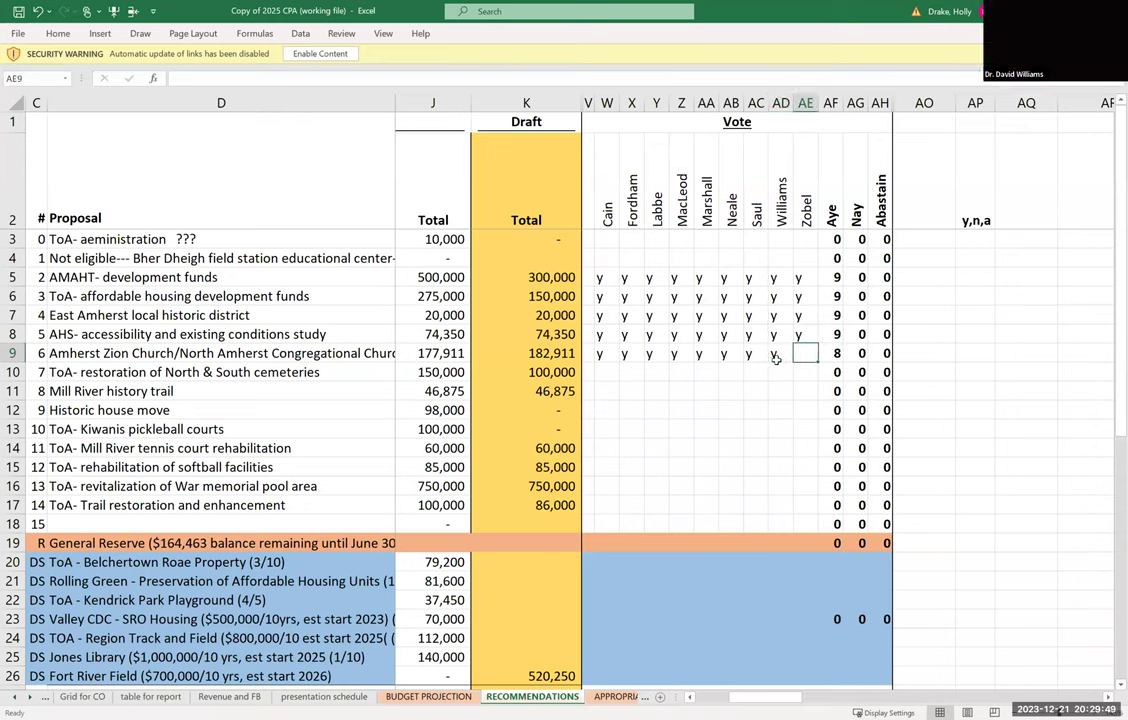
text(y)
key(Tab)
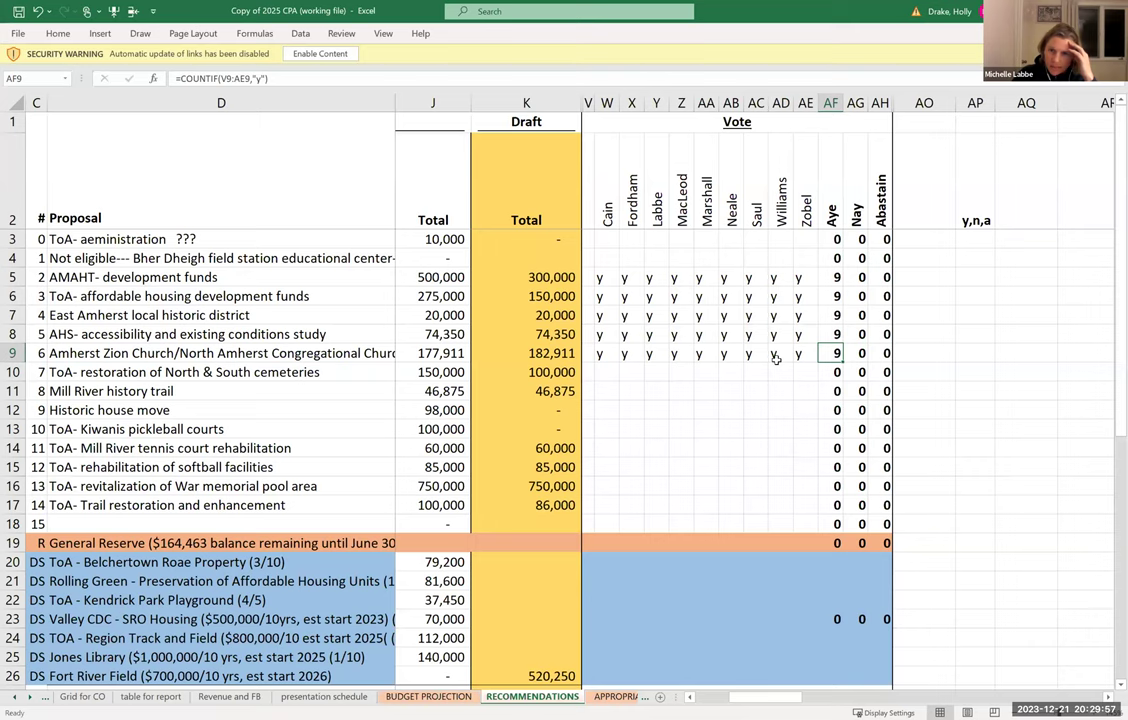
Record a y vote for each of the nine committee members in the ToA- restoration of North & South cemeteries row, W10 through AE10.
click(778, 368)
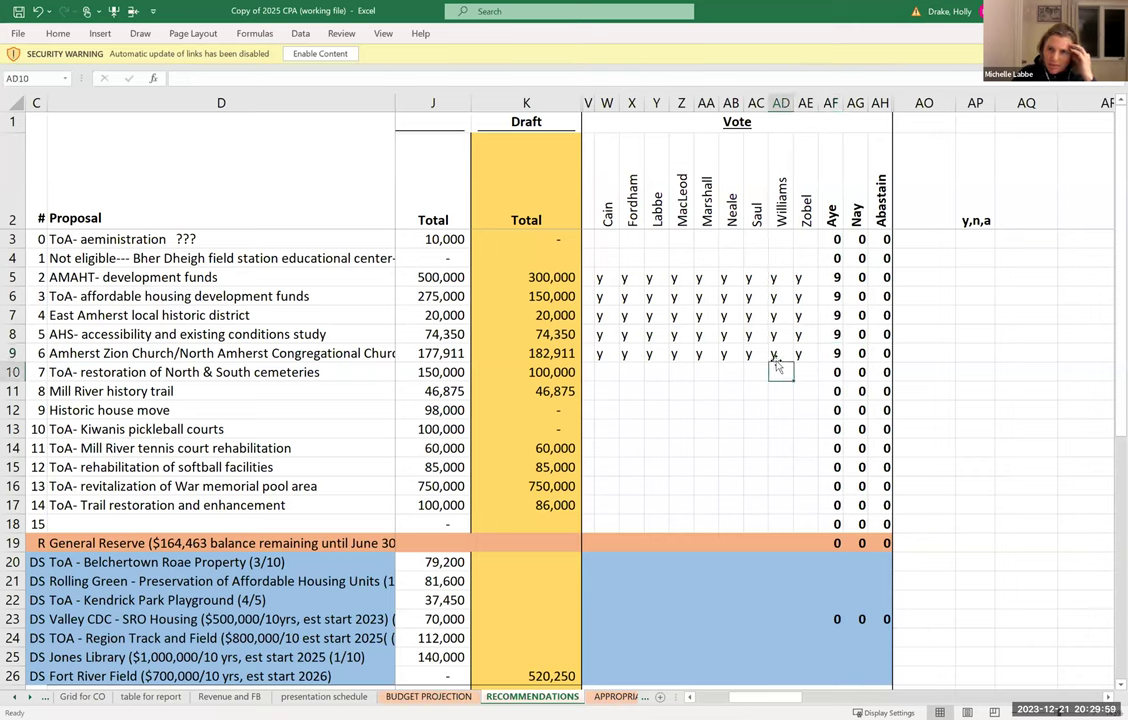
key(Left)
key(Left)
key(Left)
key(Left)
key(Left)
key(Left)
key(Left)
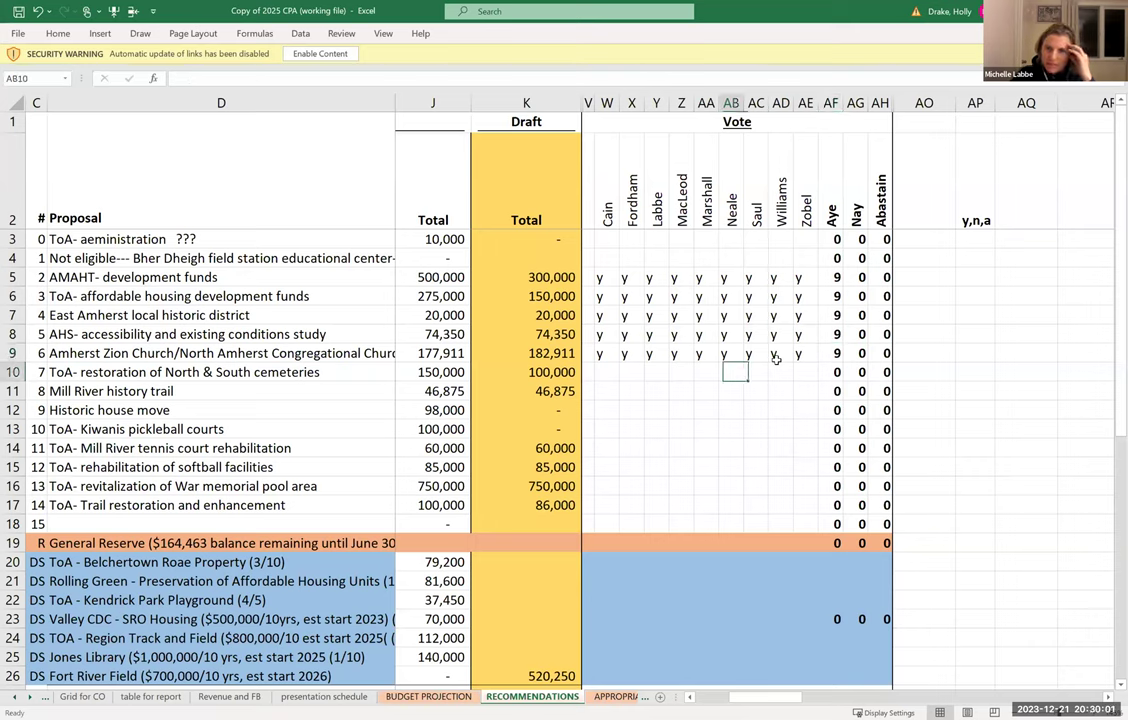
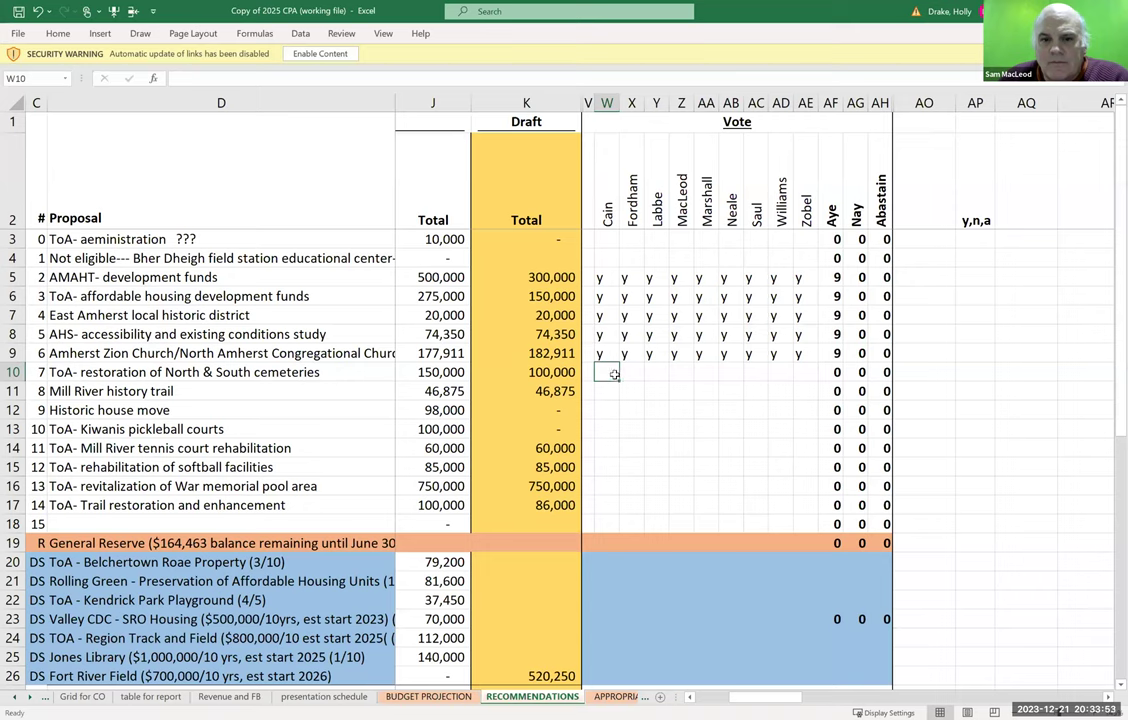
text(y)
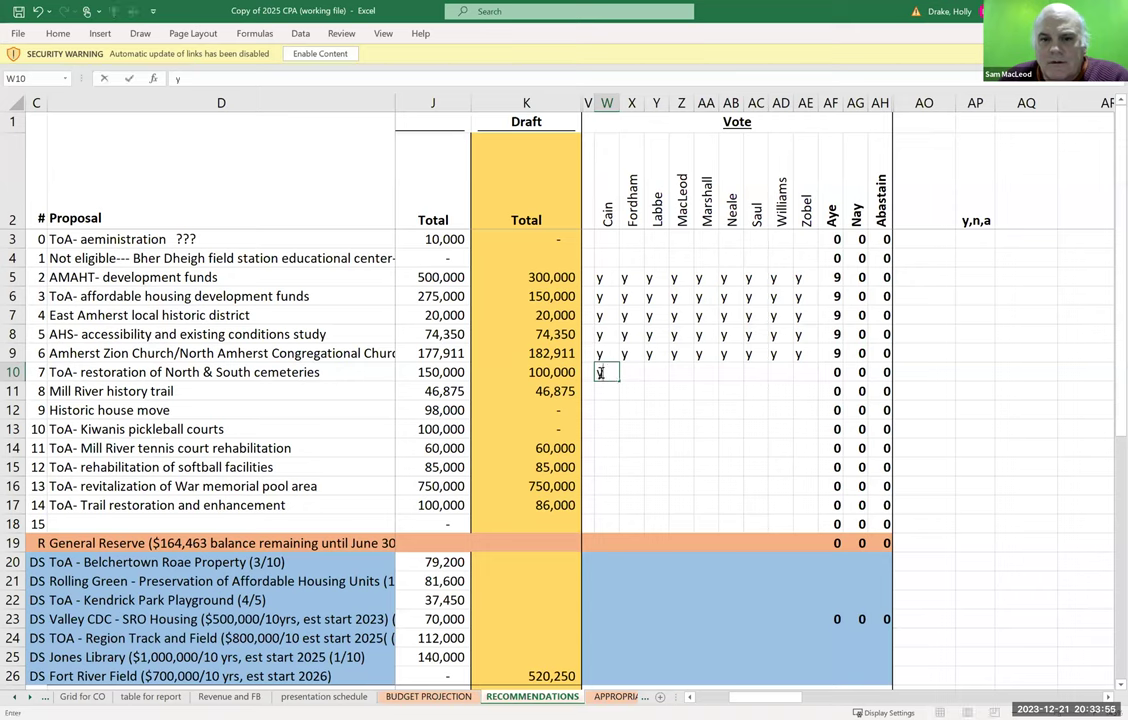
key(Tab)
text(y)
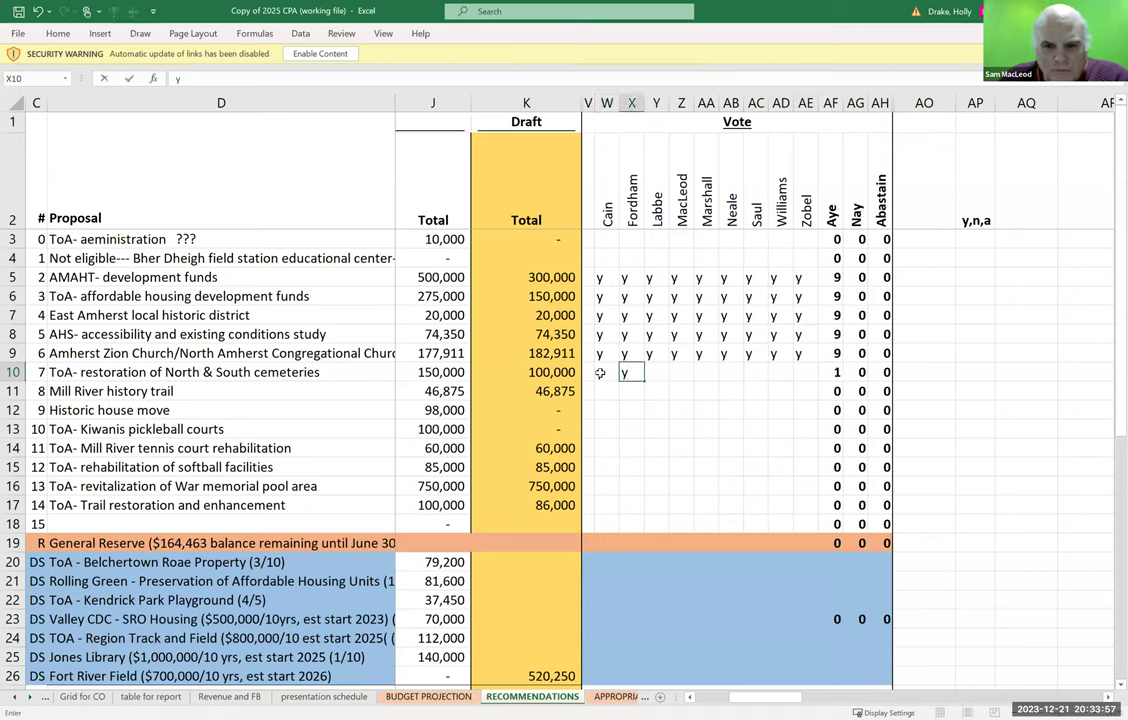
key(Tab)
text(y)
key(Tab)
text(y)
key(Tab)
text(y)
key(Tab)
text(y)
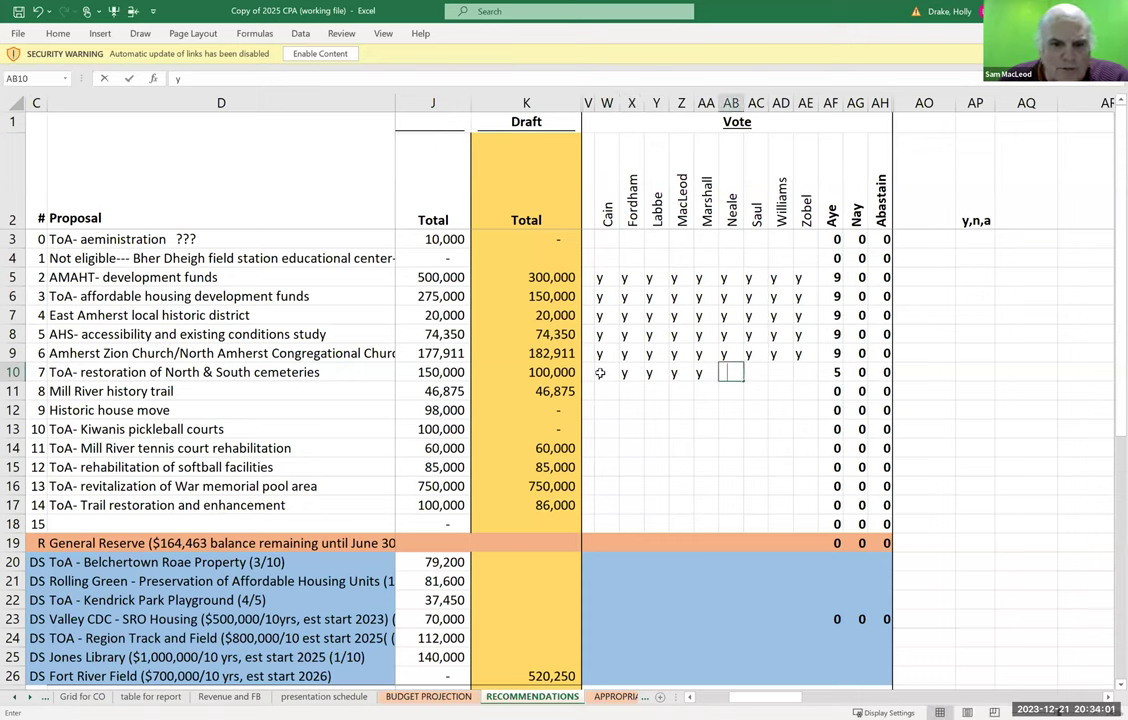
key(Tab)
text(y)
key(Tab)
text(y)
key(Tab)
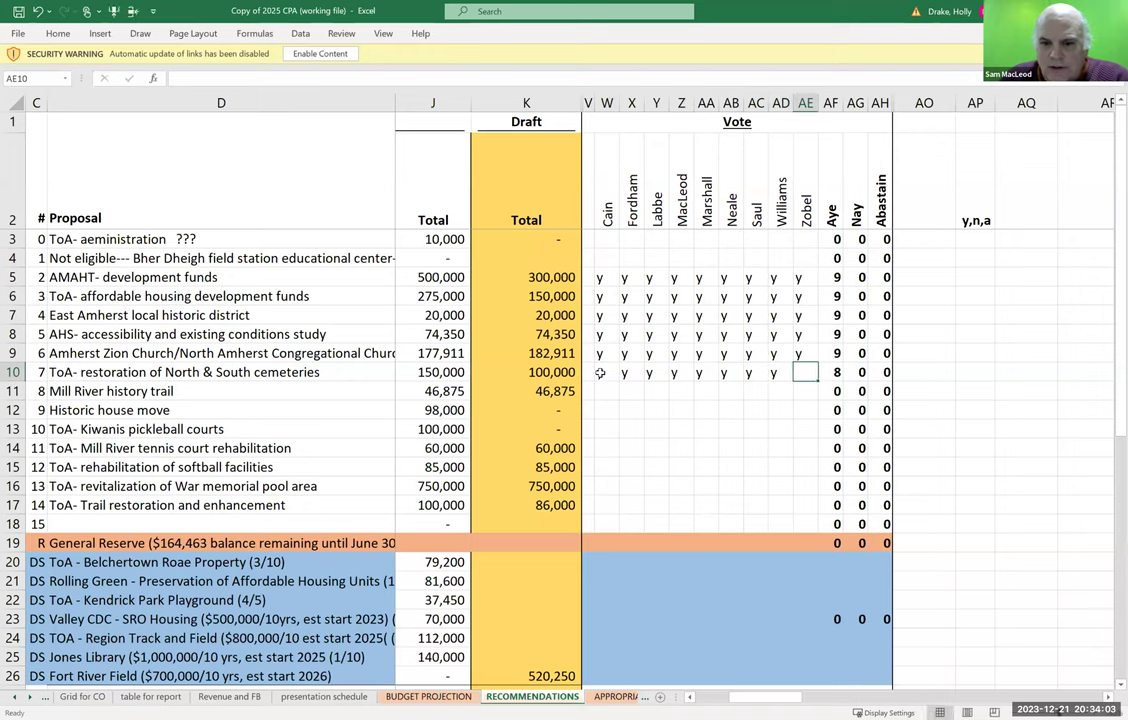
key(shift+Tab)
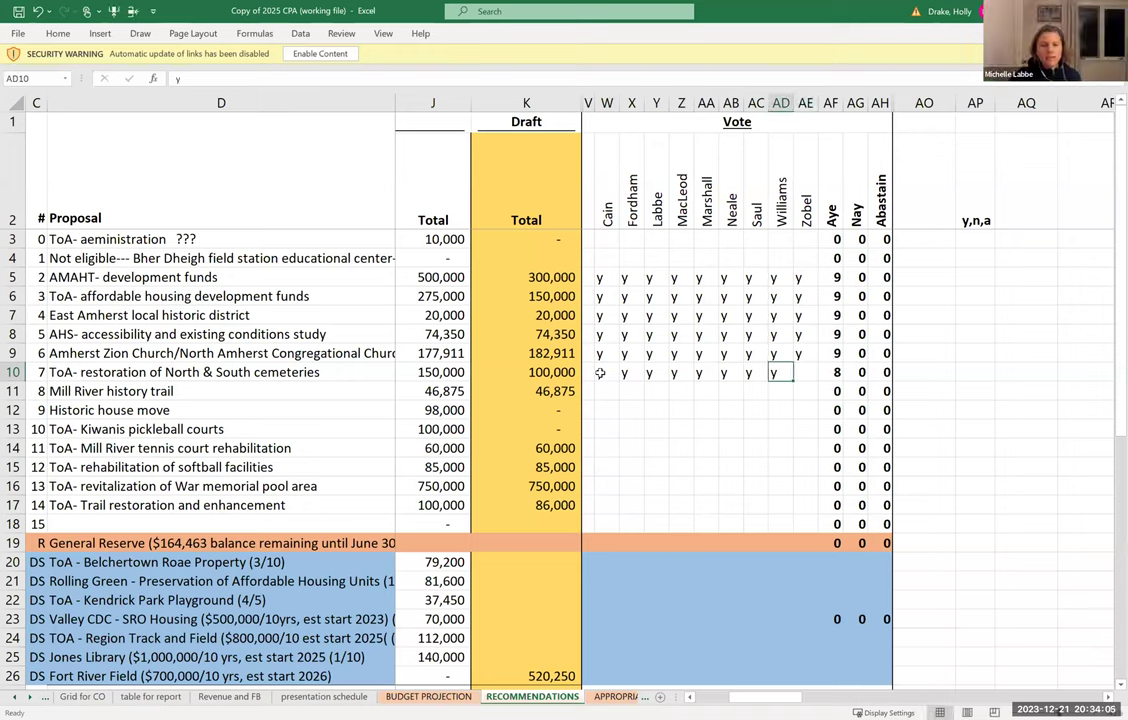
key(BackSpace)
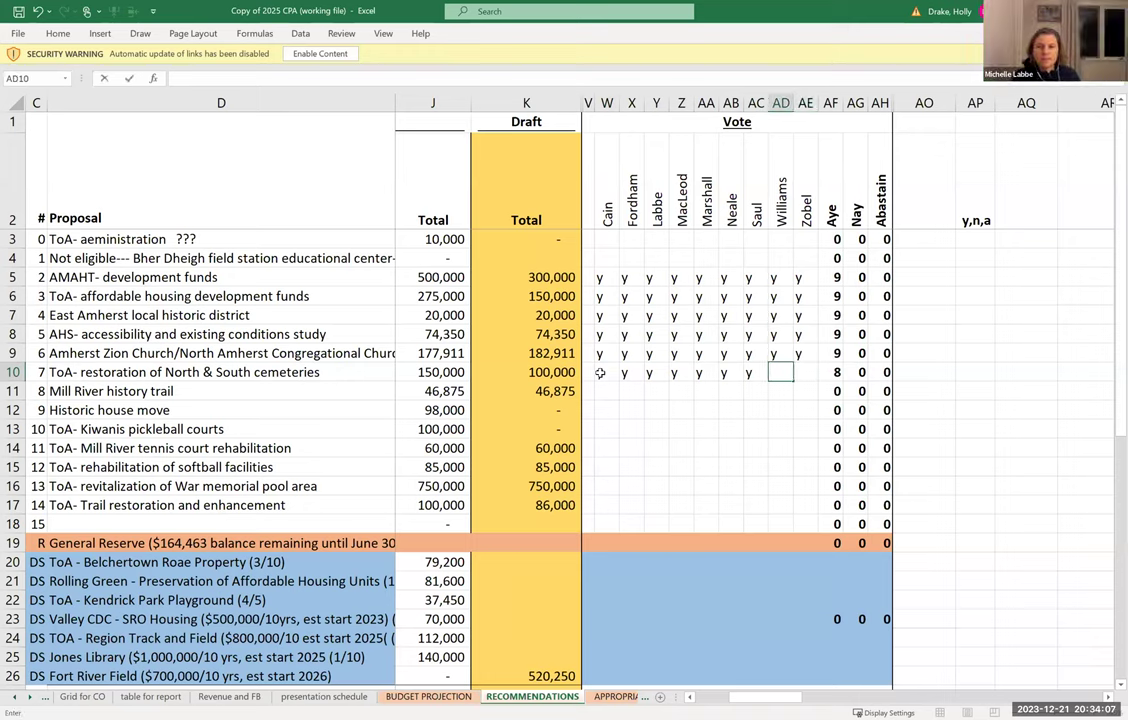
text(y)
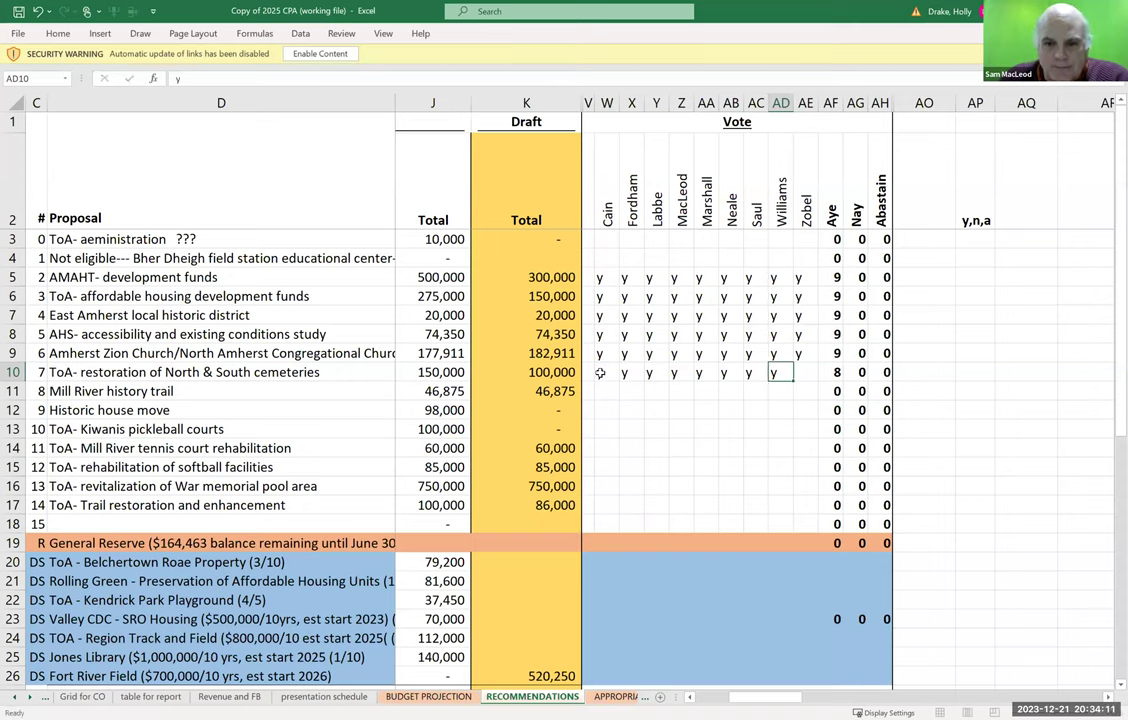
key(Tab)
text(y)
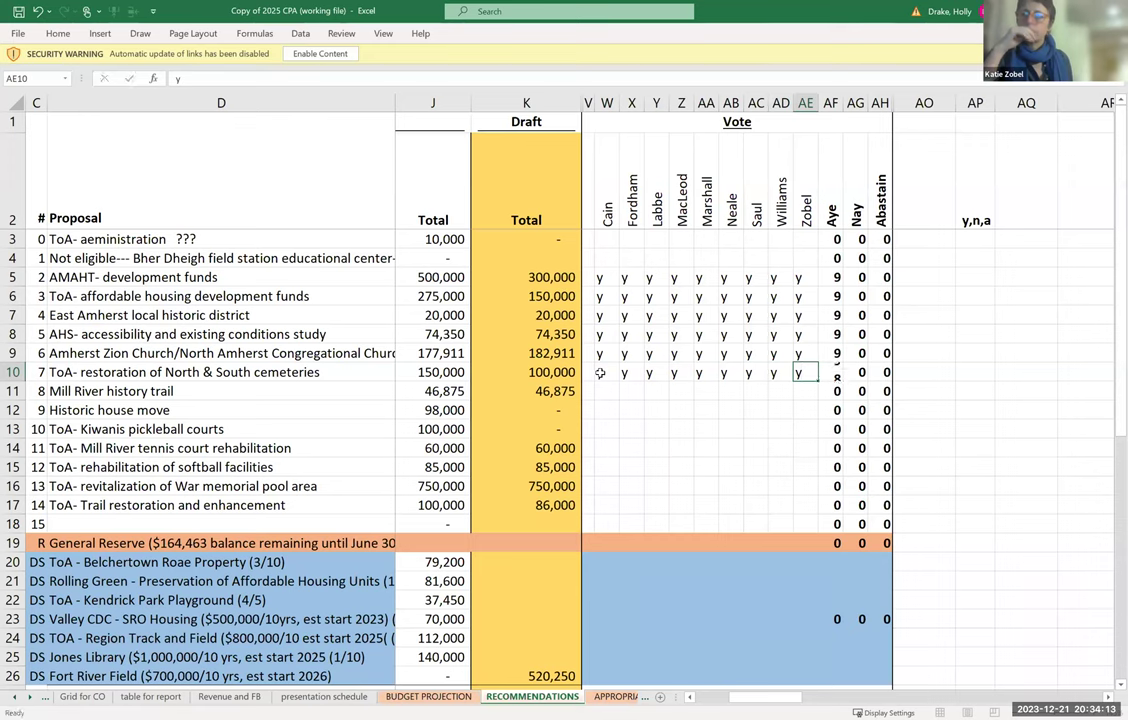
key(Tab)
key(Return)
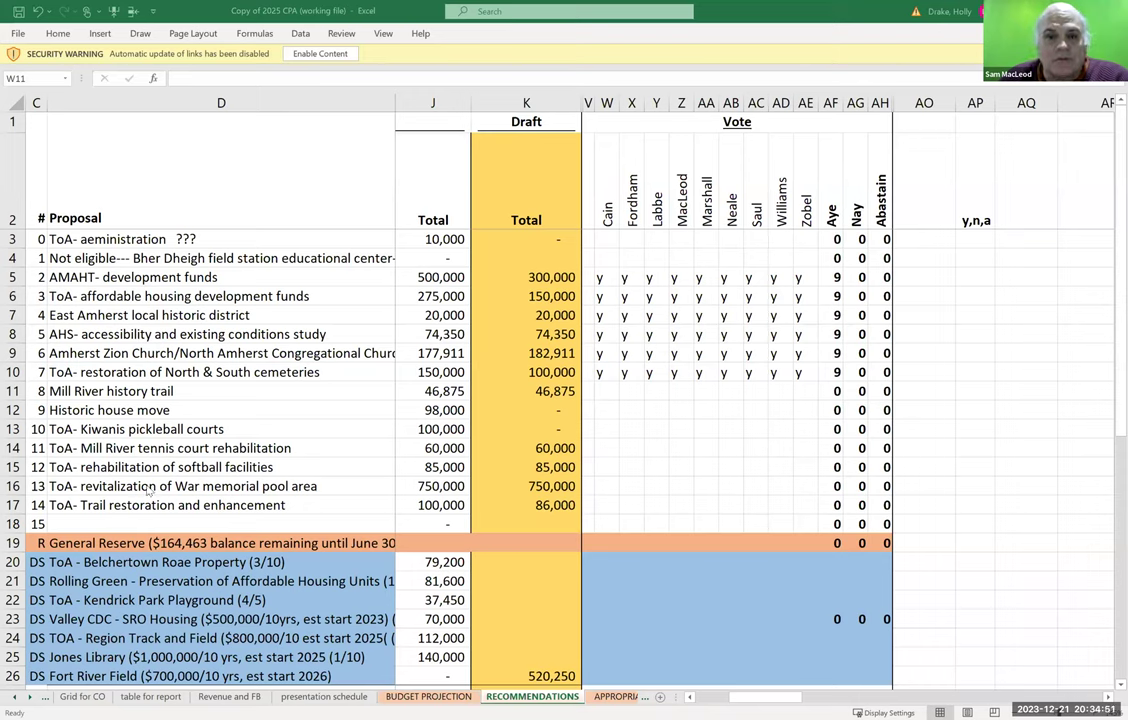
Prefix the Mill River history trail proposal name in D11 with "DONA- ".
double_click(53, 391)
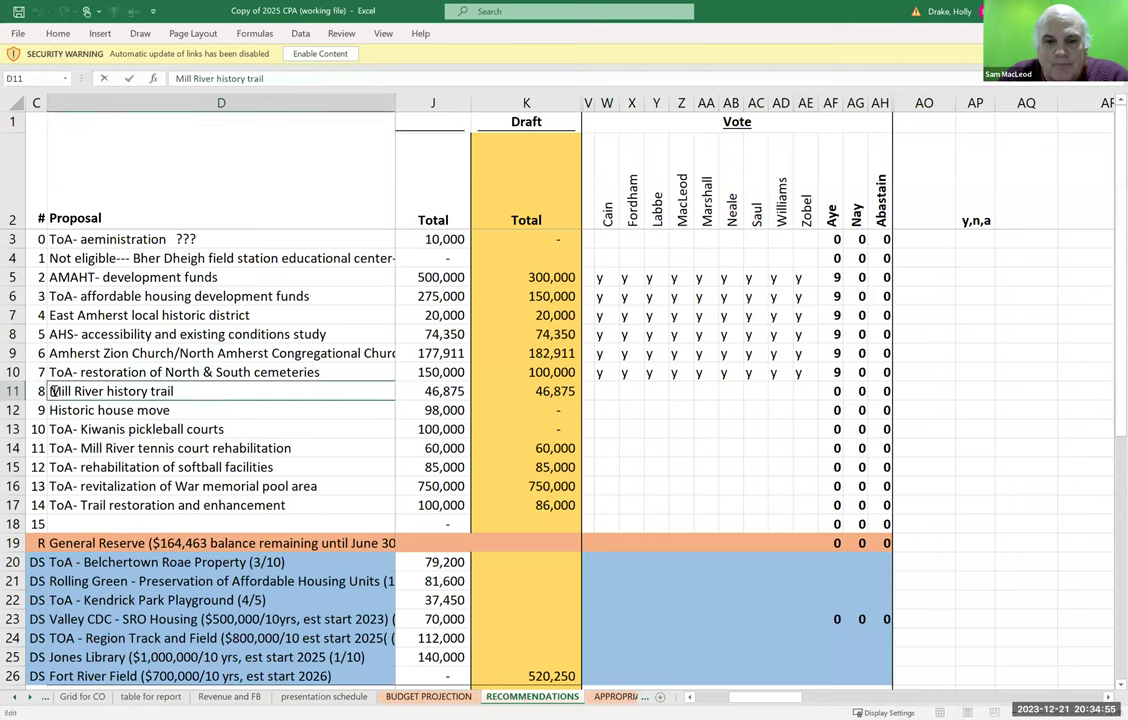
text(DONA-)
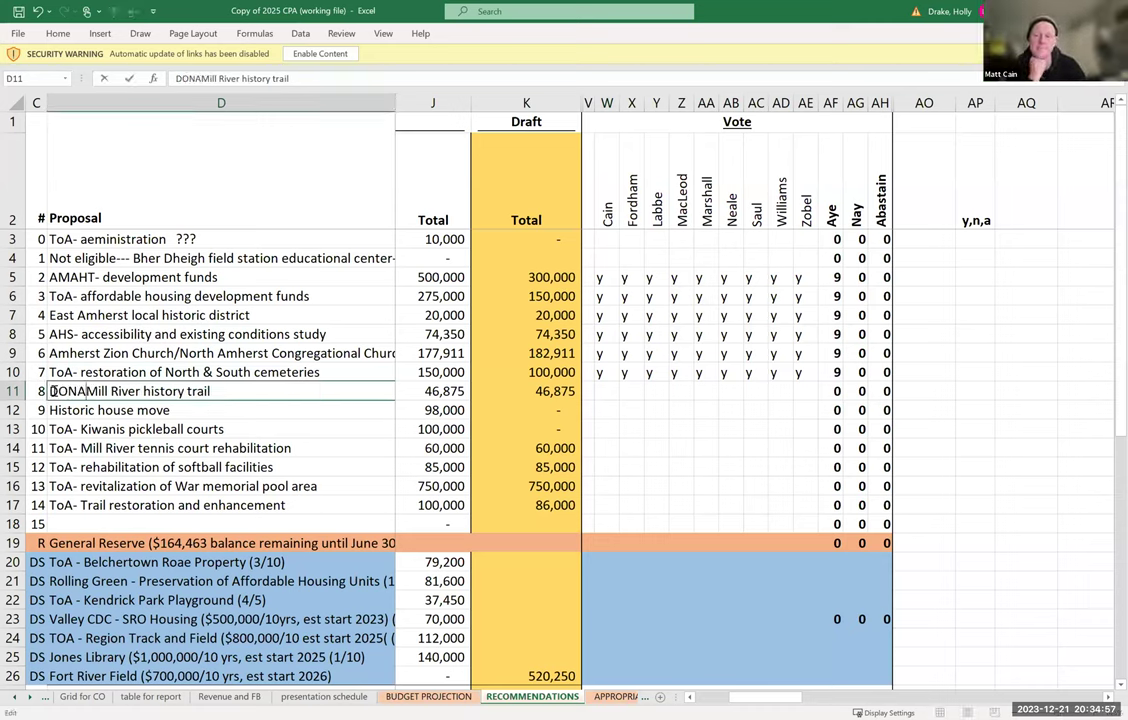
key(ctrl+Return)
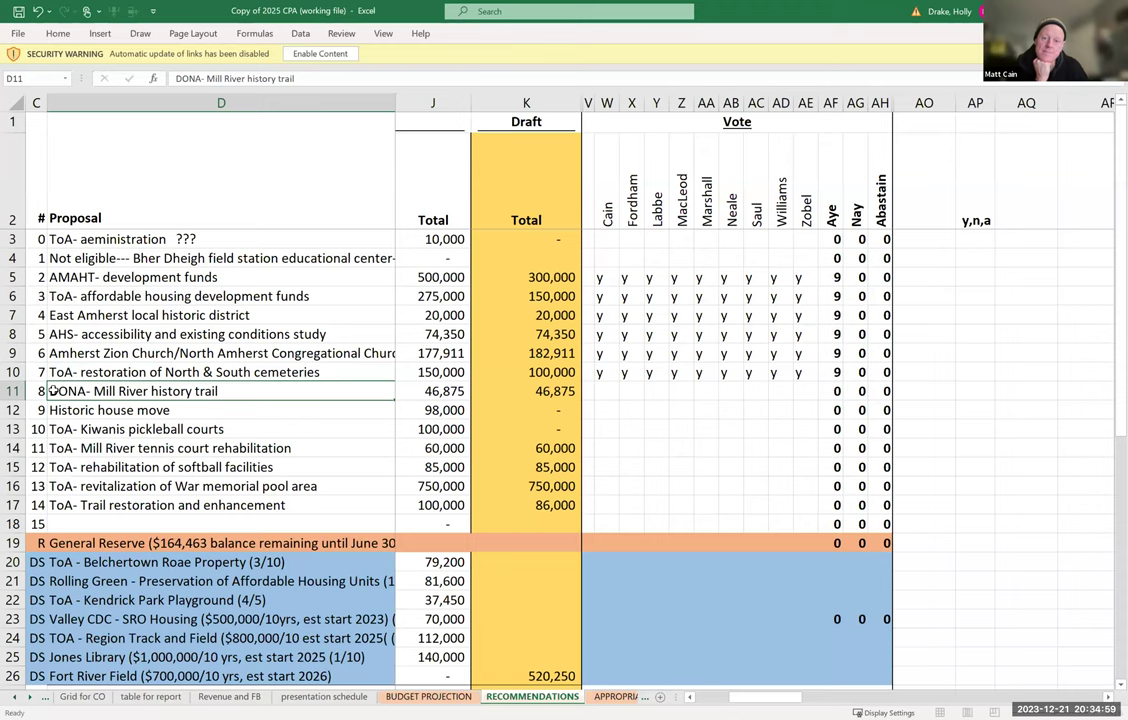
Record y votes in the DONA- Mill River history trail row for the first seven committee members, W11 through AC11, and the last one, AE11.
key(Right)
key(Right)
key(Right)
key(Right)
key(Right)
key(Right)
key(Right)
key(Right)
key(Right)
key(Right)
key(Right)
key(Right)
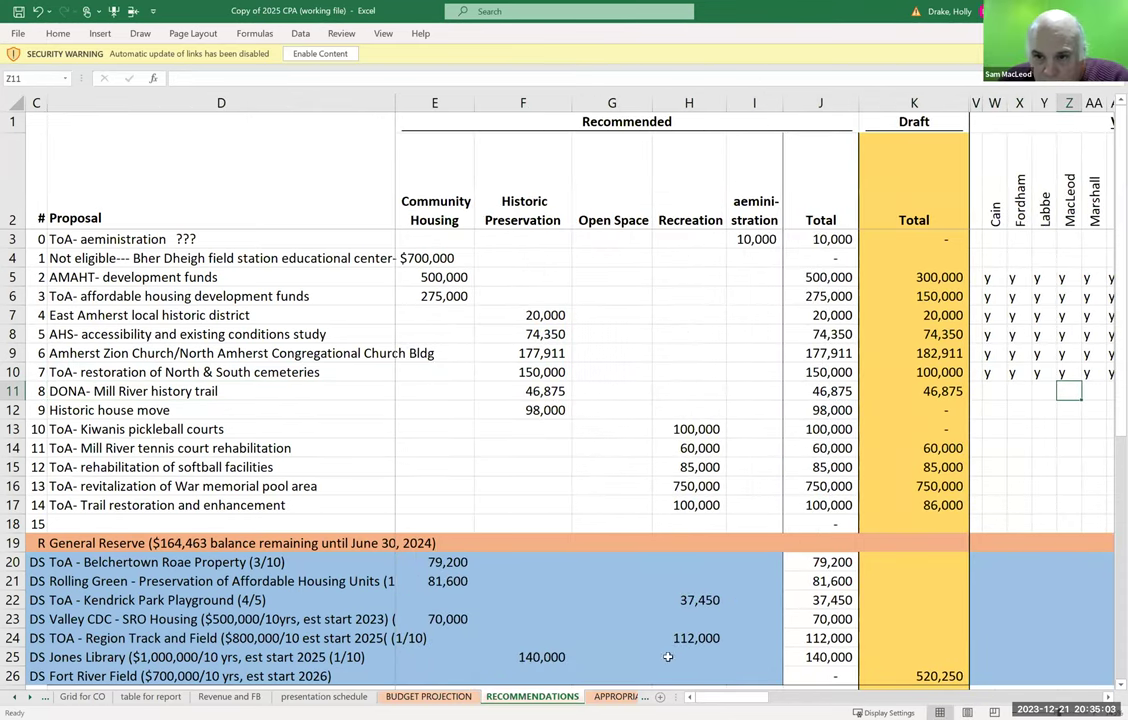
drag(725, 697, 608, 615)
scroll(650, 380, left, 5)
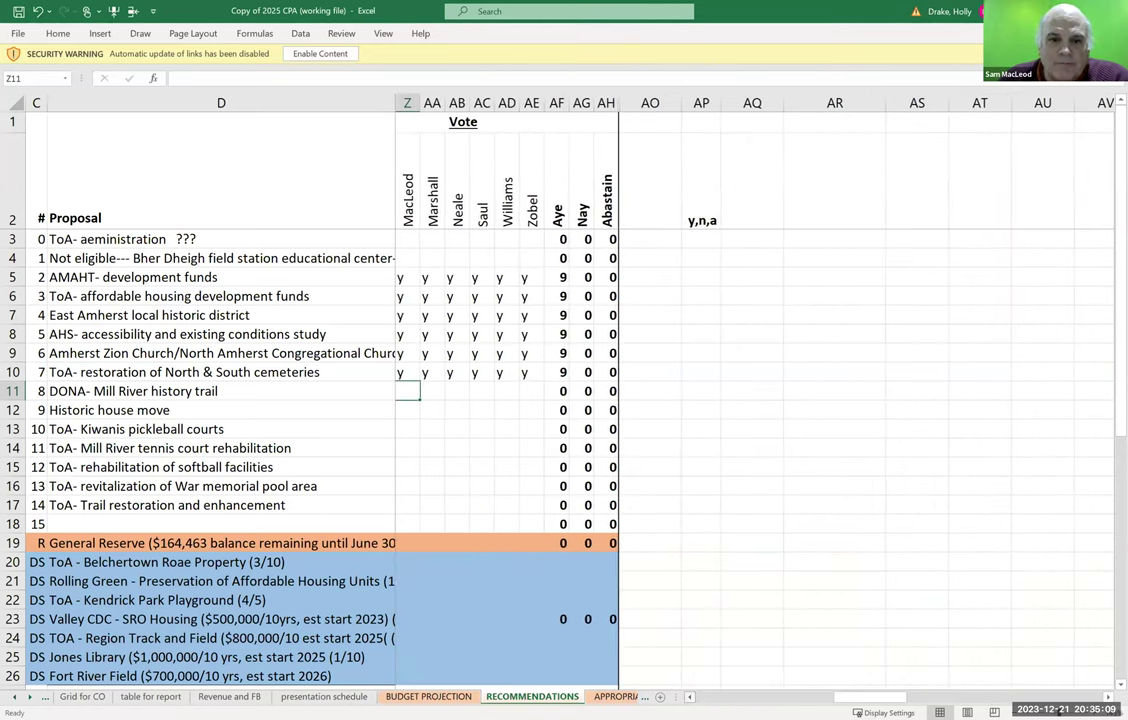
scroll(550, 380, left, 5)
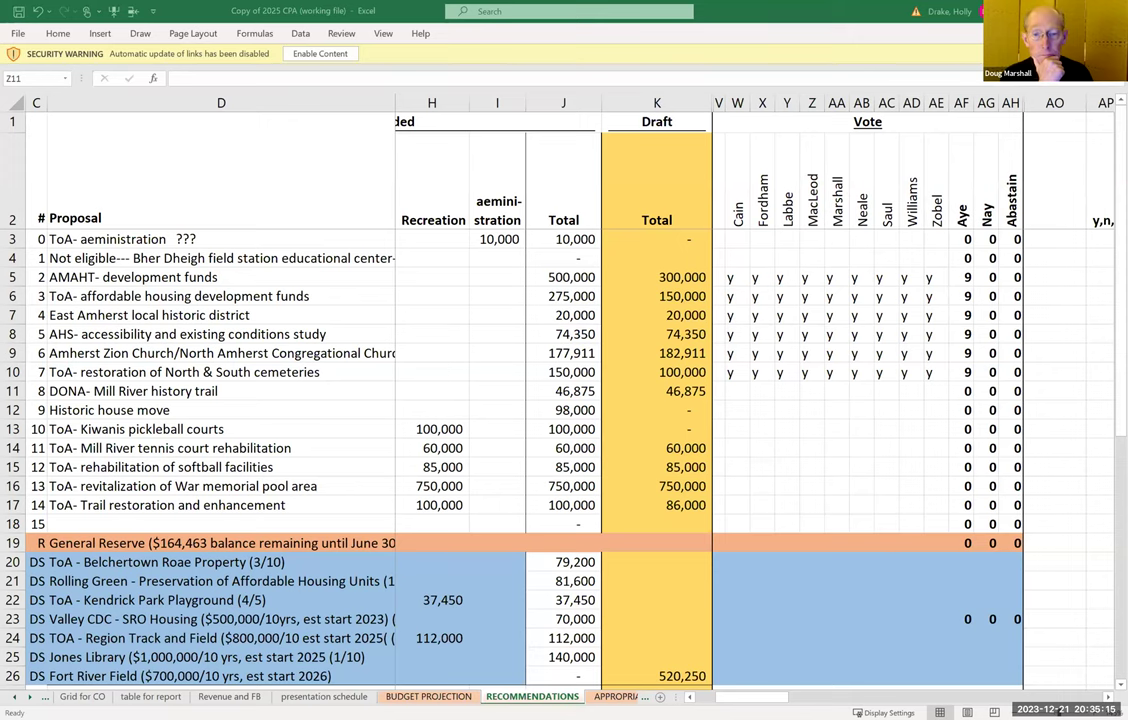
scroll(679, 461, right, 2)
scroll(679, 461, right, 2)
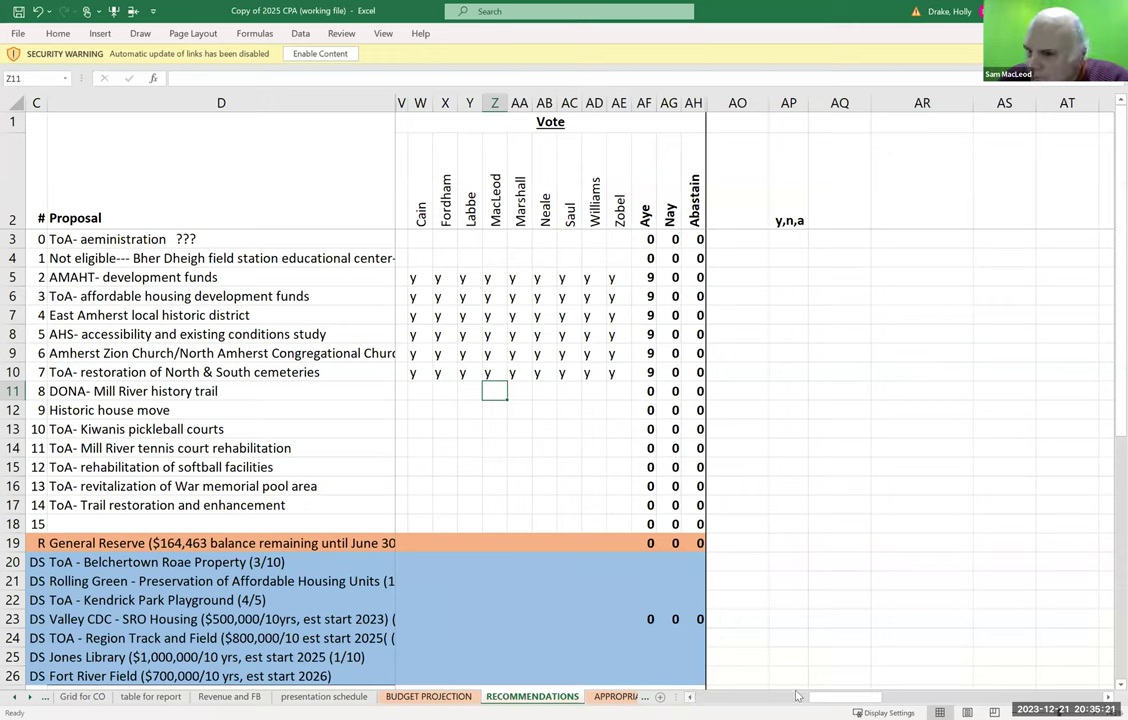
drag(815, 697, 786, 697)
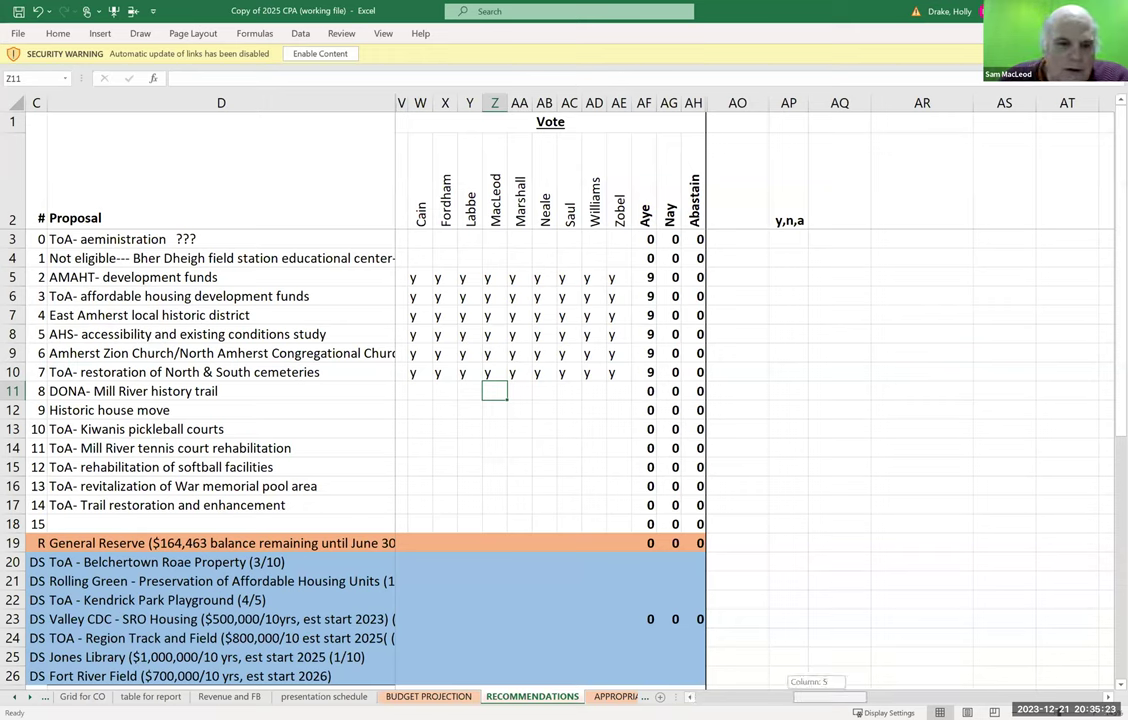
scroll(750, 400, left, 5)
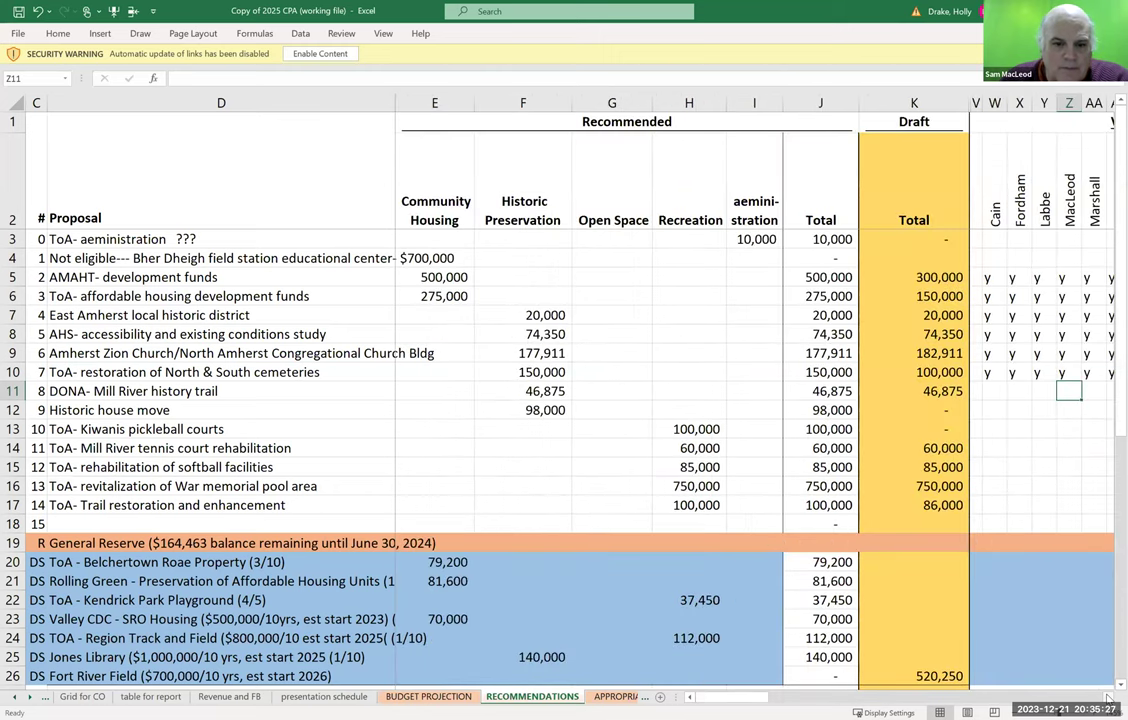
scroll(856, 585, right, 3)
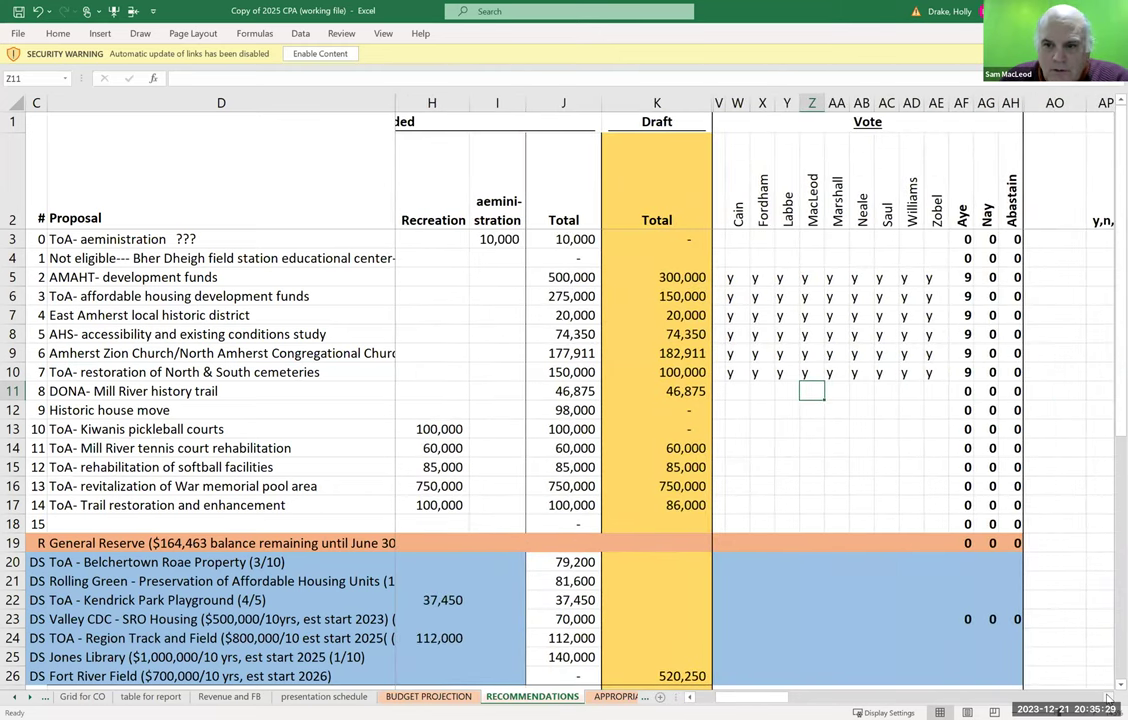
click(731, 393)
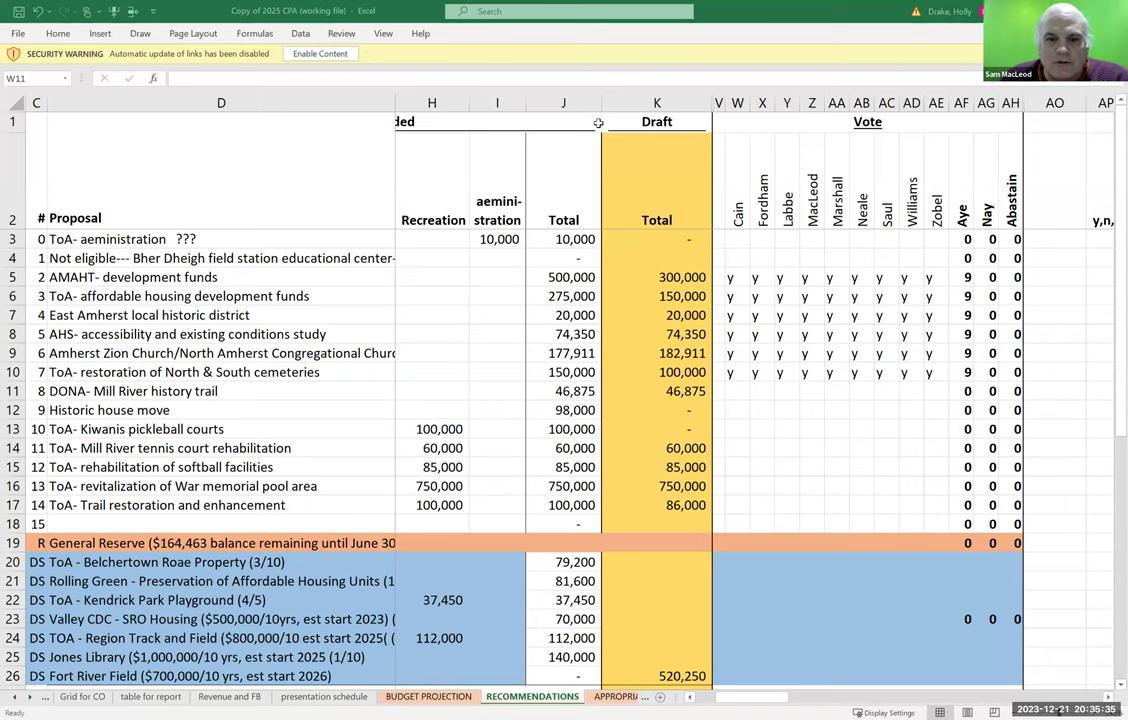
click(735, 395)
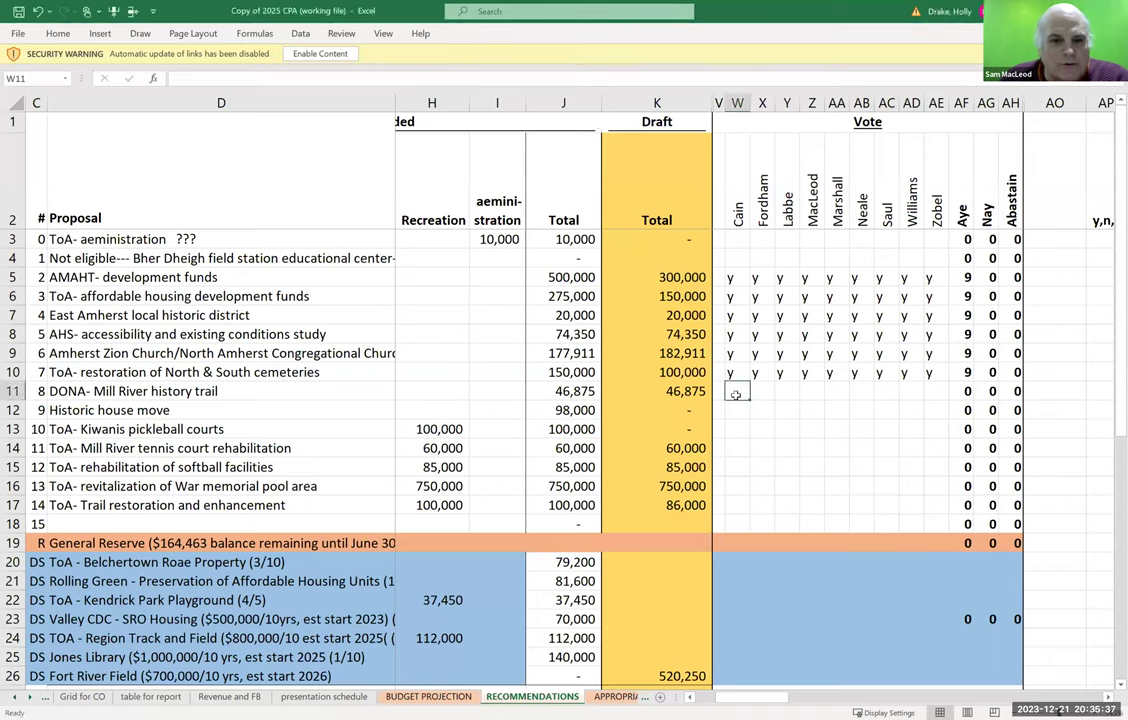
text(y)
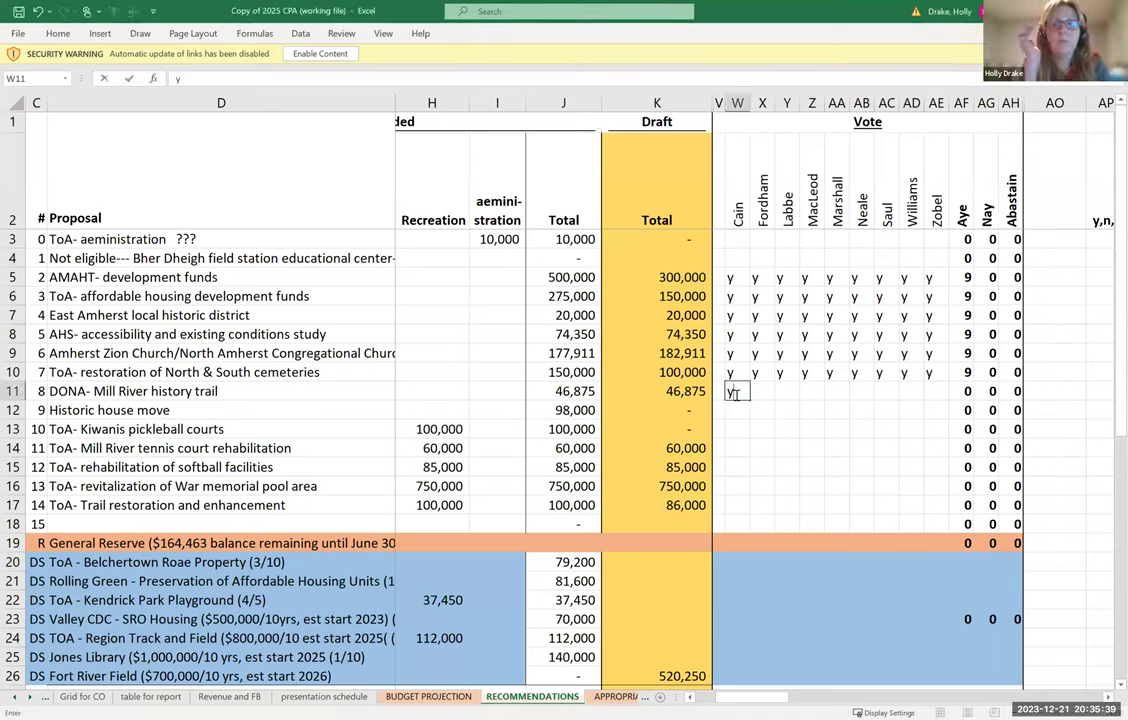
key(Tab)
text(y)
key(Tab)
text(y)
key(Tab)
text(y)
key(Tab)
text(y)
key(Tab)
text(y)
key(Tab)
text(y)
key(Tab)
key(Tab)
text(y)
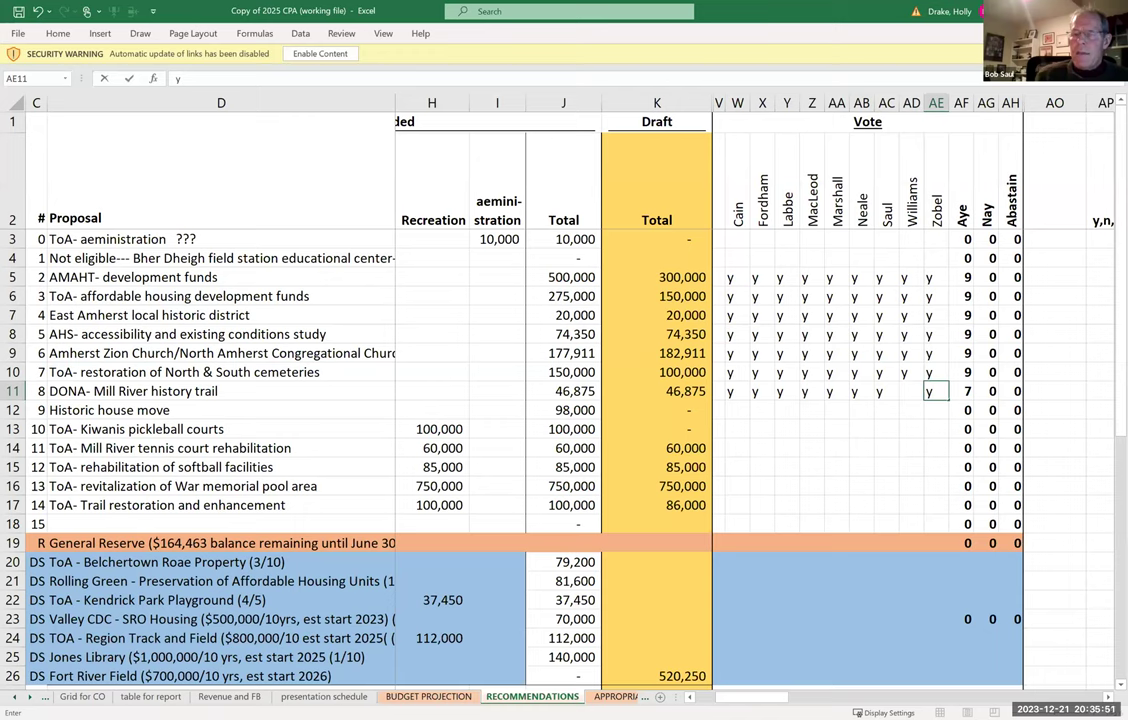
Fill in the skipped y vote in AD11 and re-enter y in AE11 for the Mill River history trail.
click(909, 397)
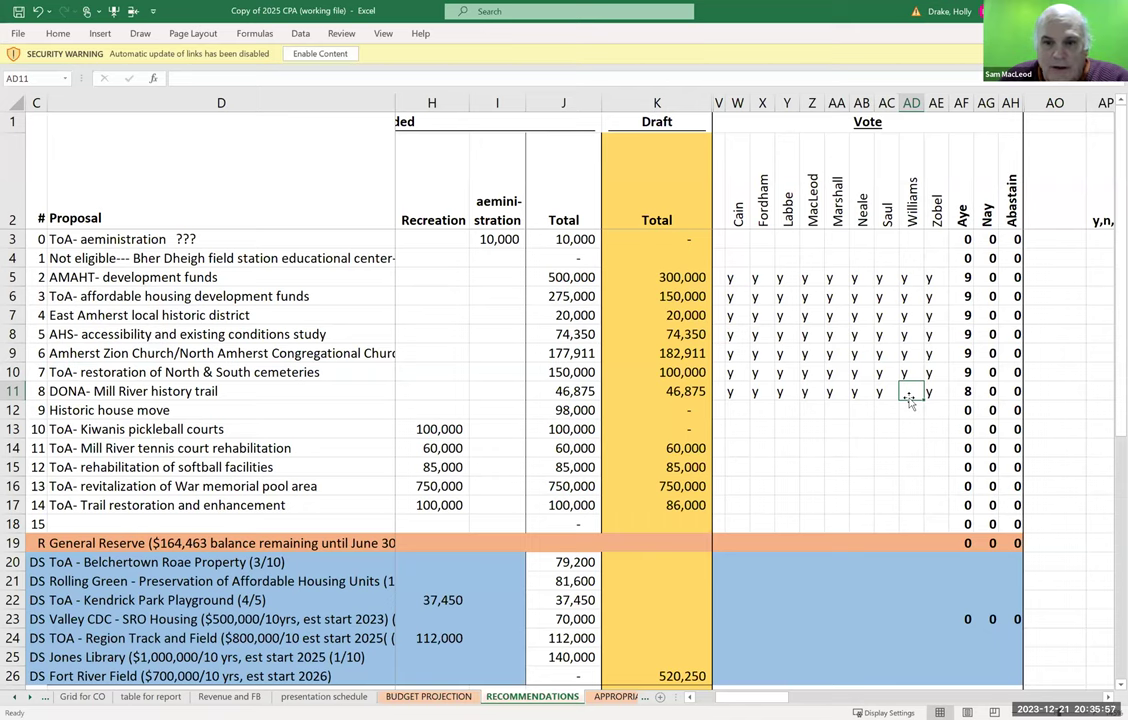
text(y)
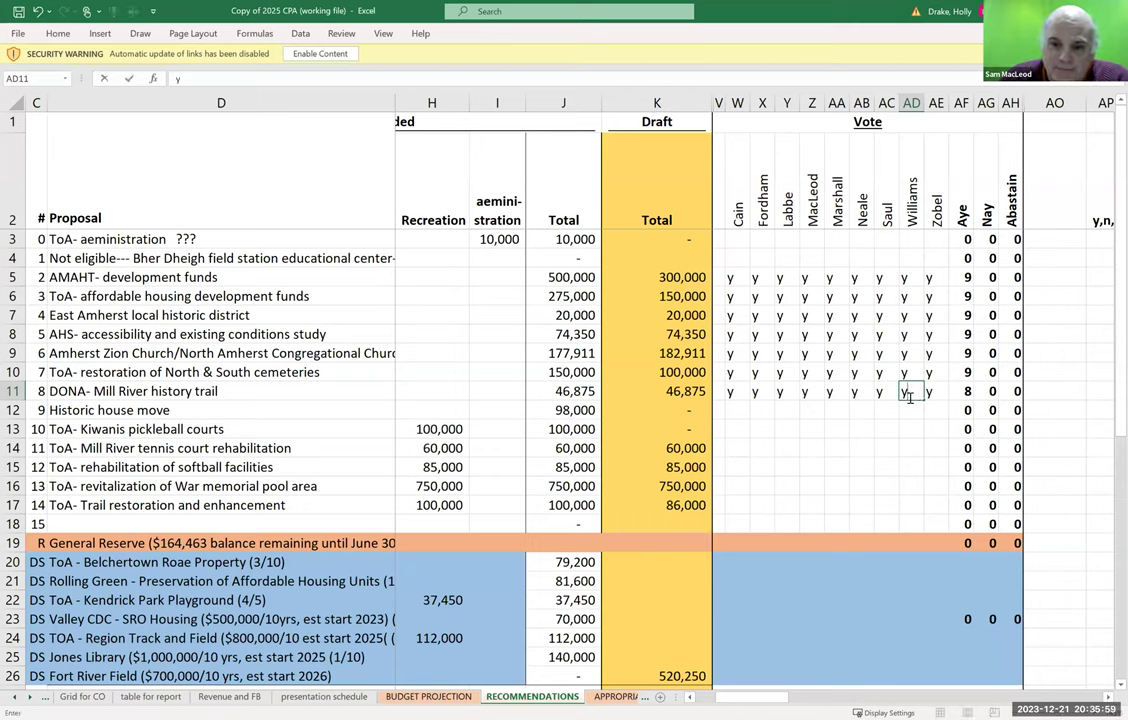
key(Tab)
key(Delete)
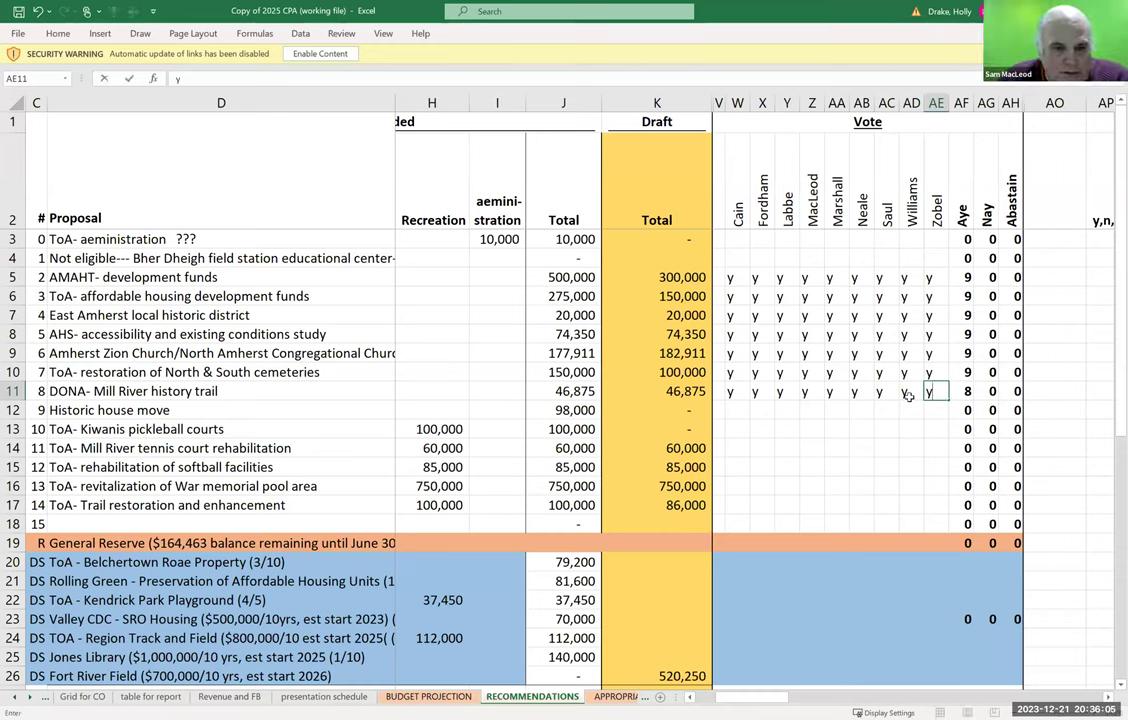
text(y)
key(Return)
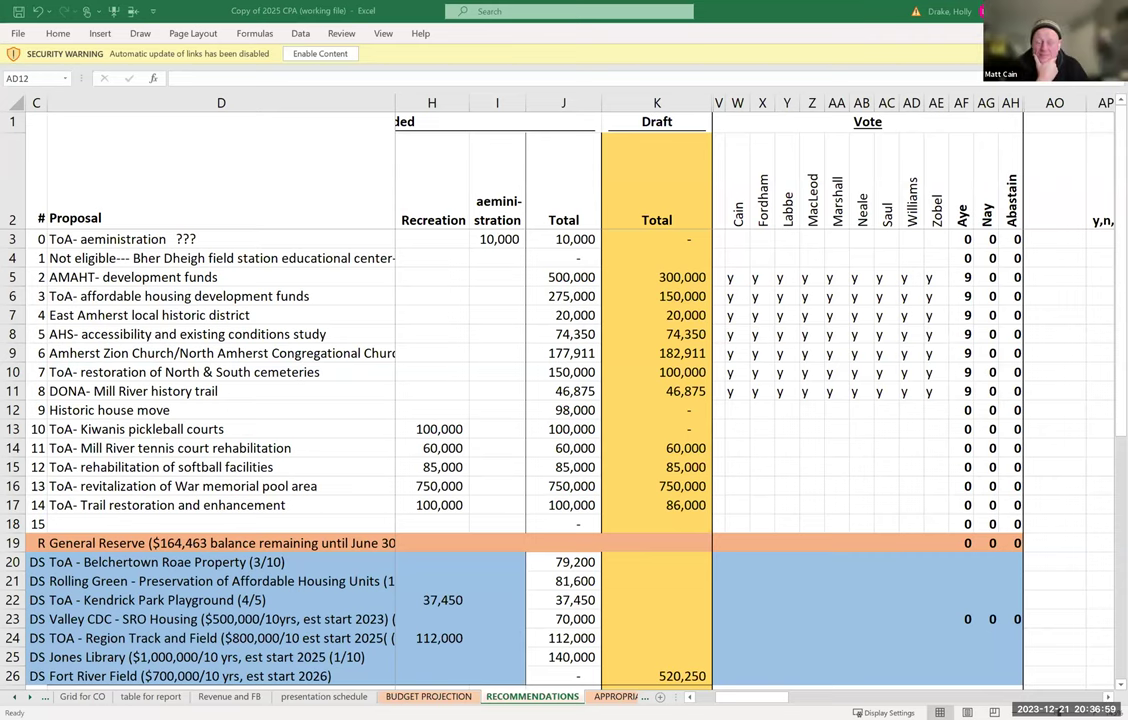
Record y votes in the Historic house move row for the first three committee members, W12 through Y12.
scroll(651, 494, right, 2)
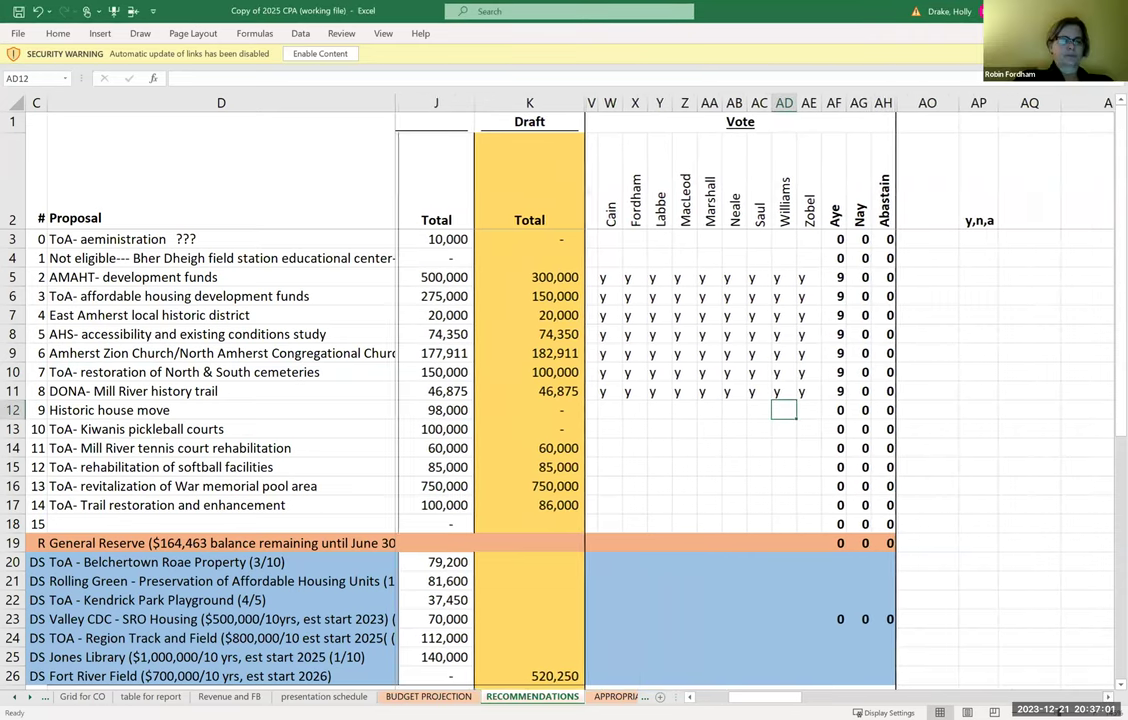
click(606, 410)
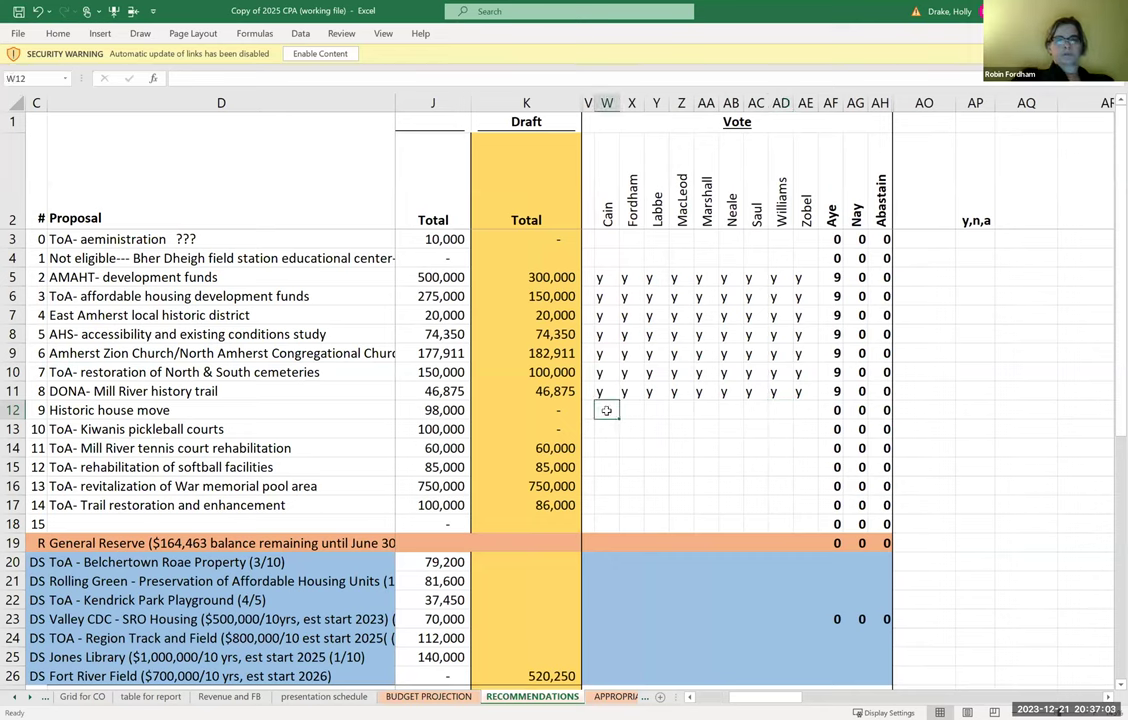
text(y)
key(Tab)
text(y)
key(Tab)
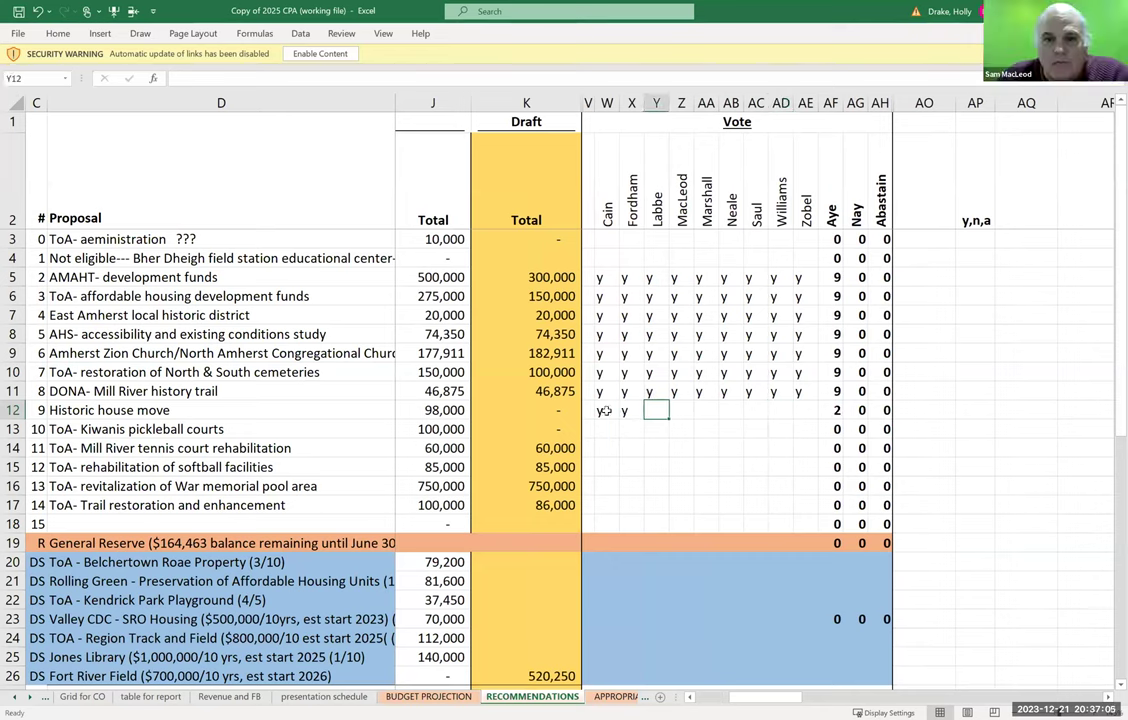
text(y)
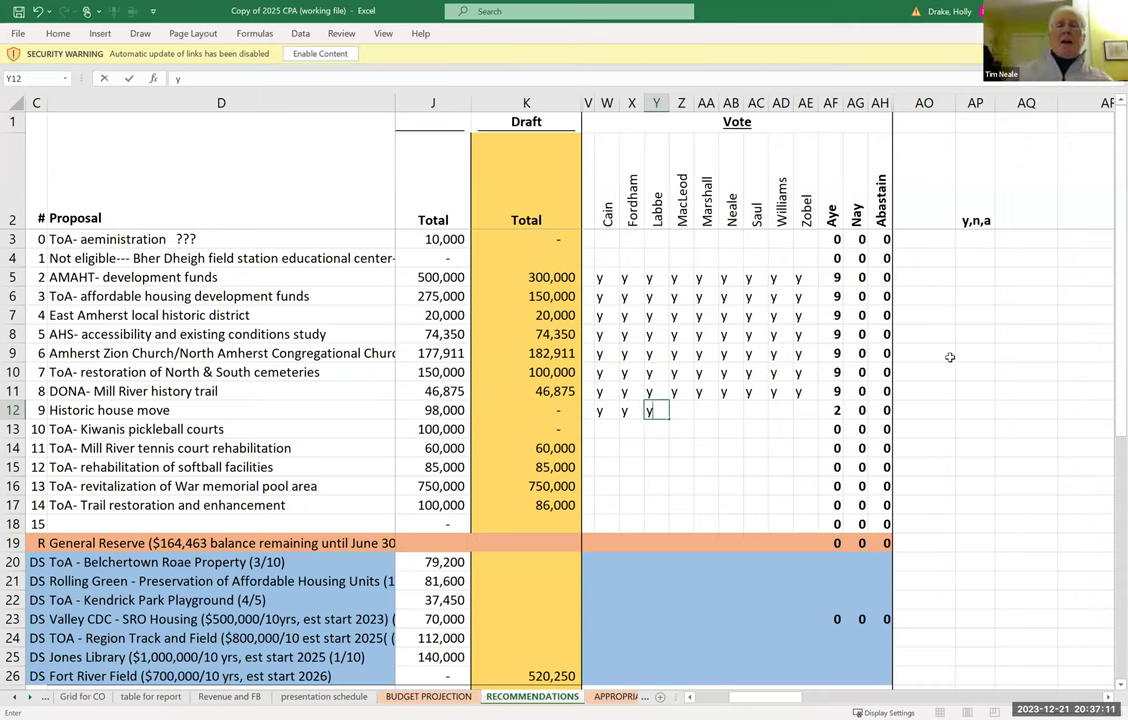
Add the note "To not recommend" beside the Historic house move row in AO12.
click(925, 417)
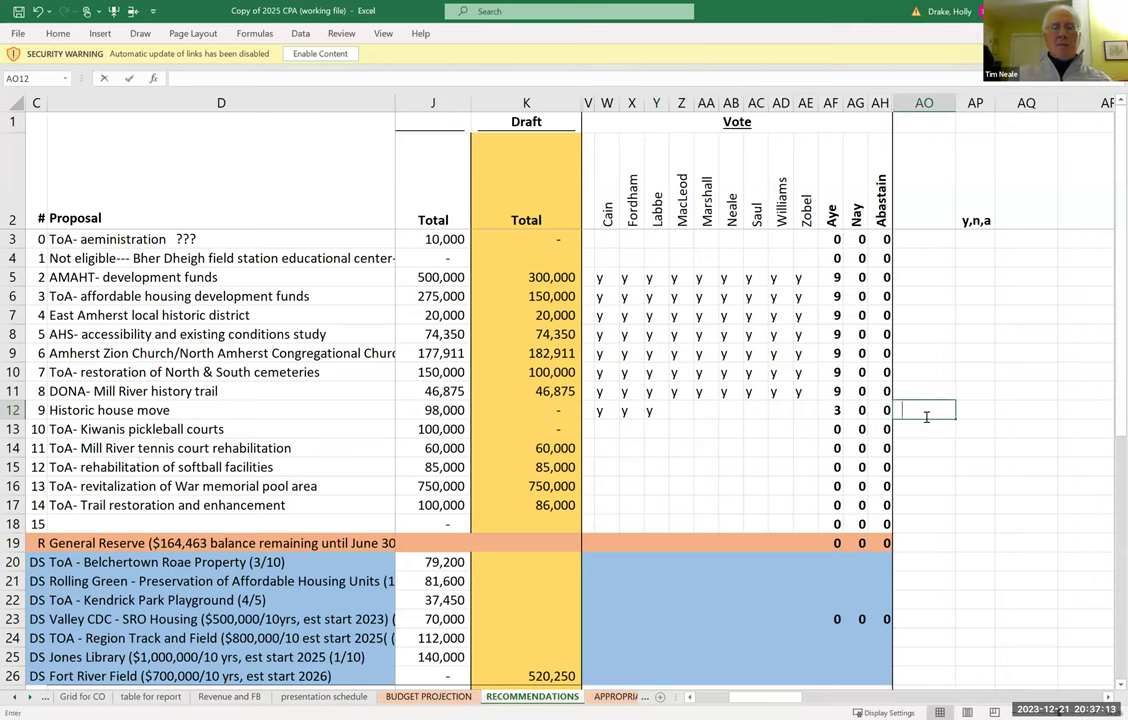
text(To not recommend)
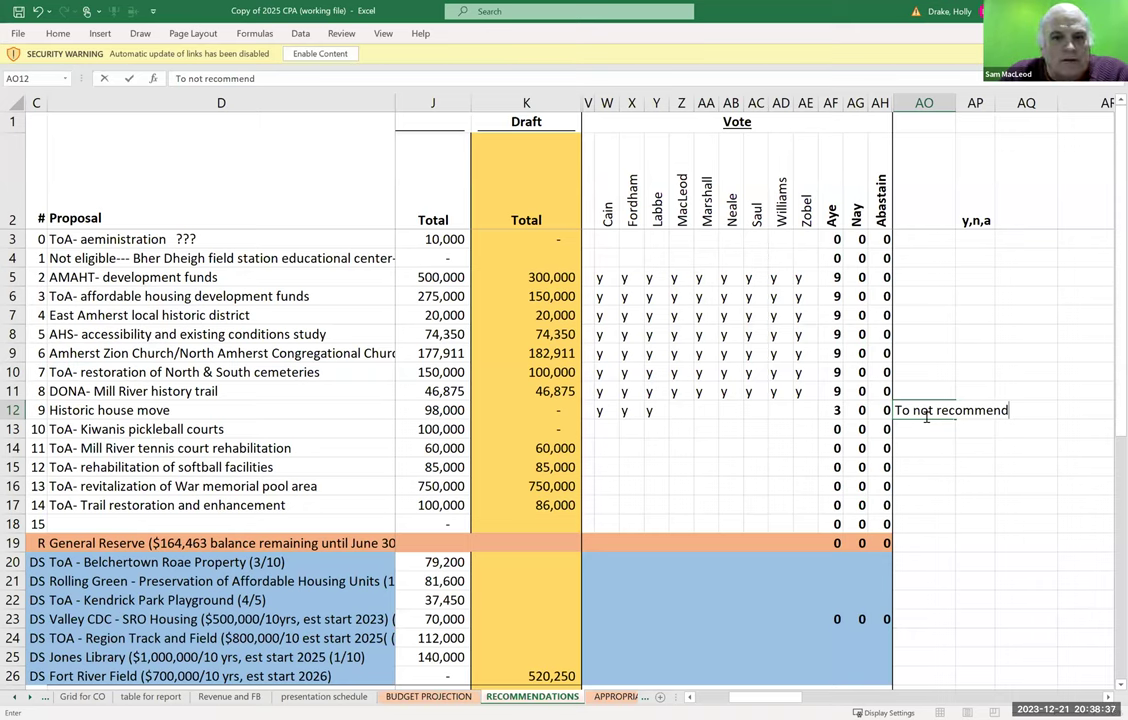
click(540, 411)
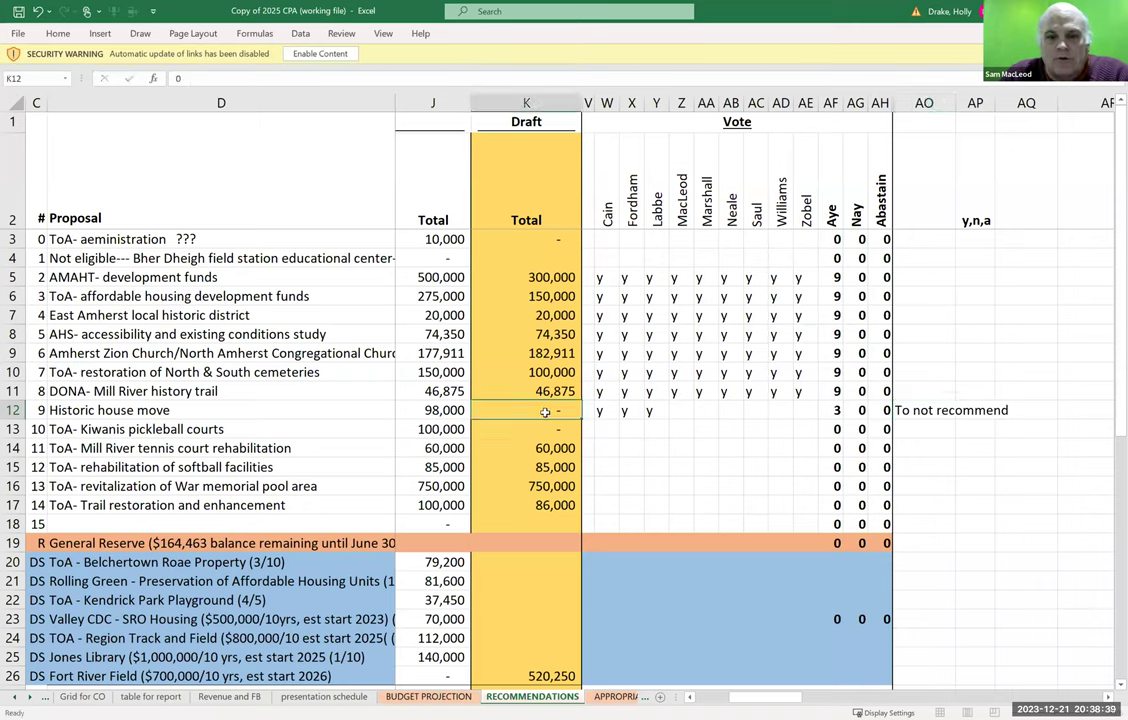
key(Down)
key(Down)
key(Down)
key(Down)
key(Down)
key(Down)
key(Down)
key(Down)
key(Down)
key(Down)
key(Down)
key(Down)
key(Down)
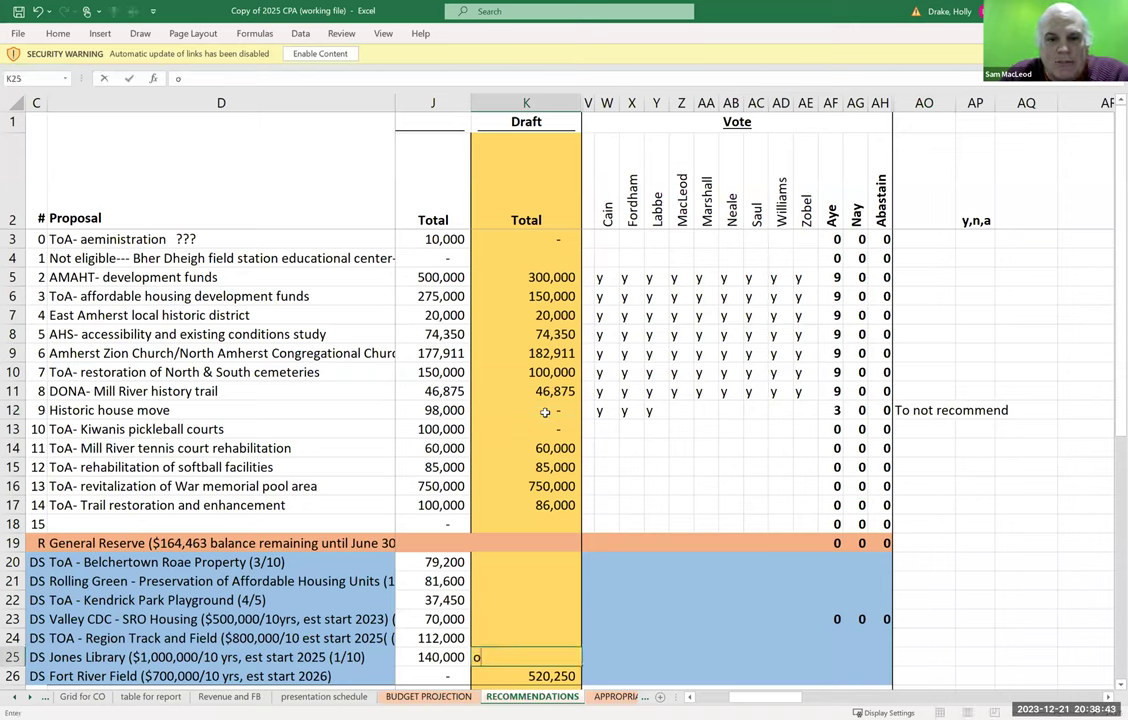
key(Escape)
Enter 0 as text in K12, the draft total for the Historic house move proposal.
click(540, 410)
text(O)
key(Return)
click(540, 410)
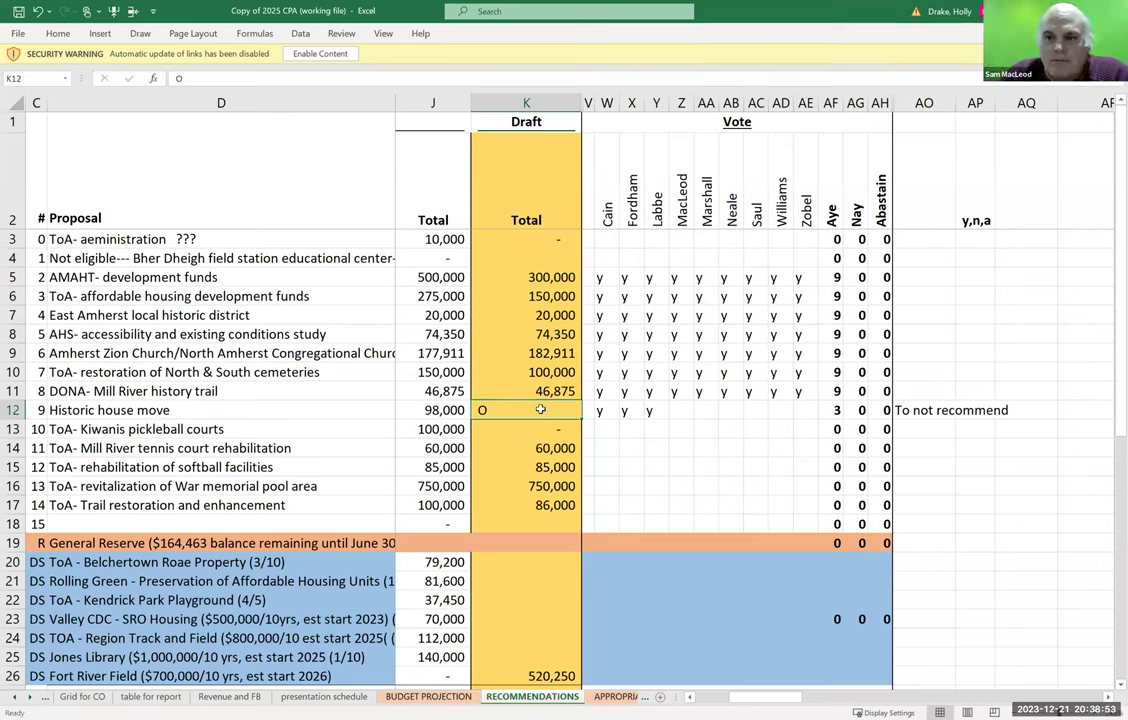
text(')
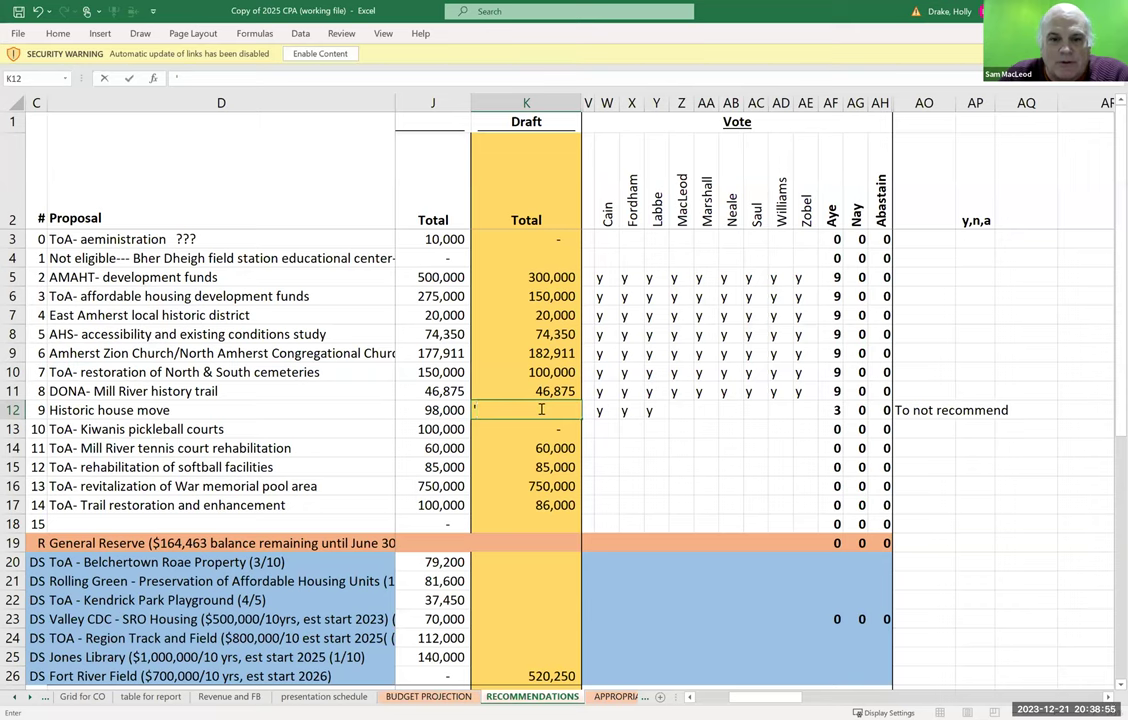
text(0)
key(Return)
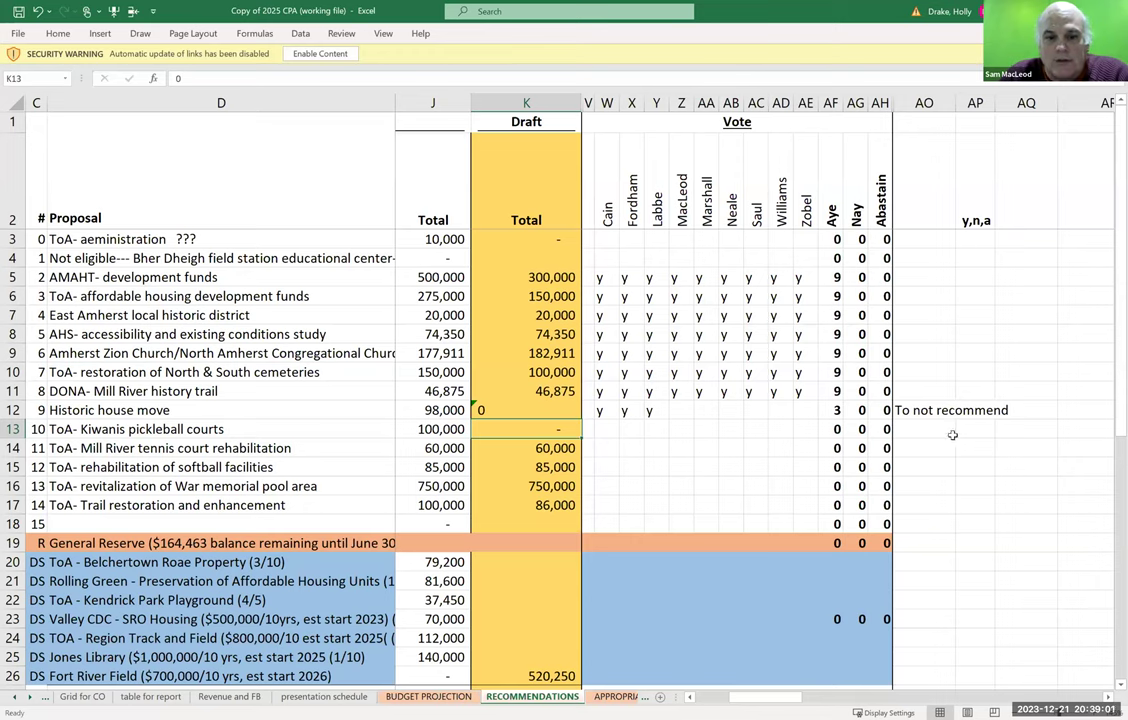
Clear the "To not recommend" note from AO12 beside the Historic house move row.
click(913, 416)
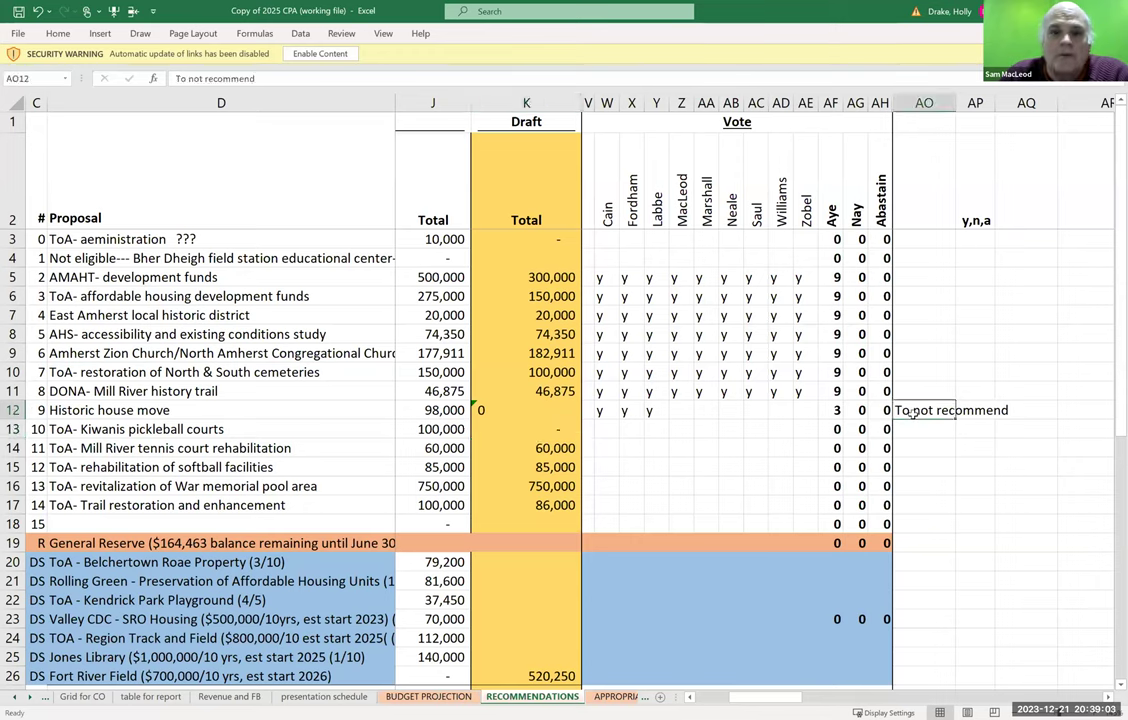
key(Delete)
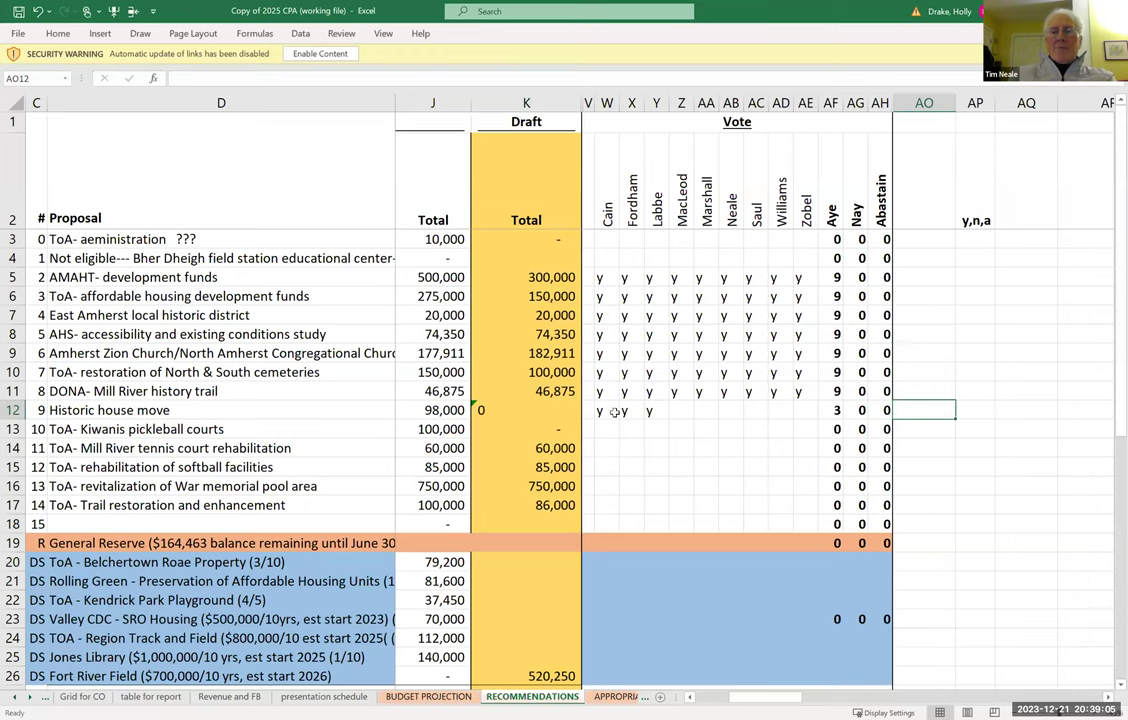
Enter 0 as text in K13, the draft total for the ToA- Kiwanis pickleball courts proposal.
click(521, 442)
click(515, 433)
text(')
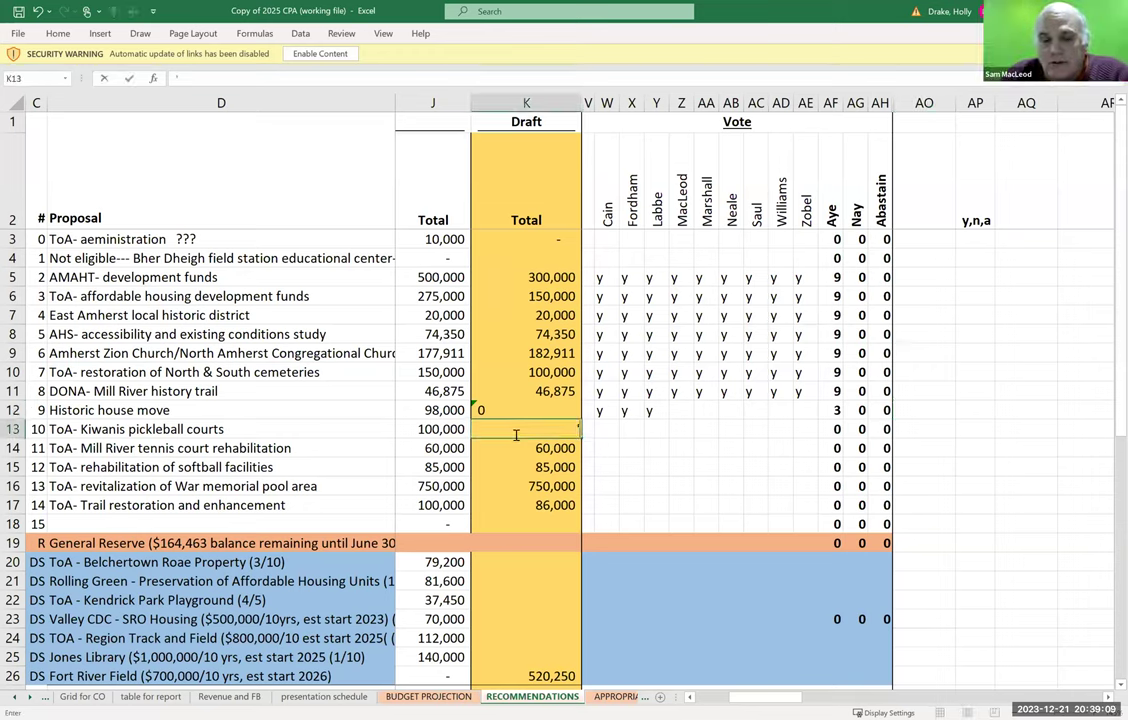
text())
key(Return)
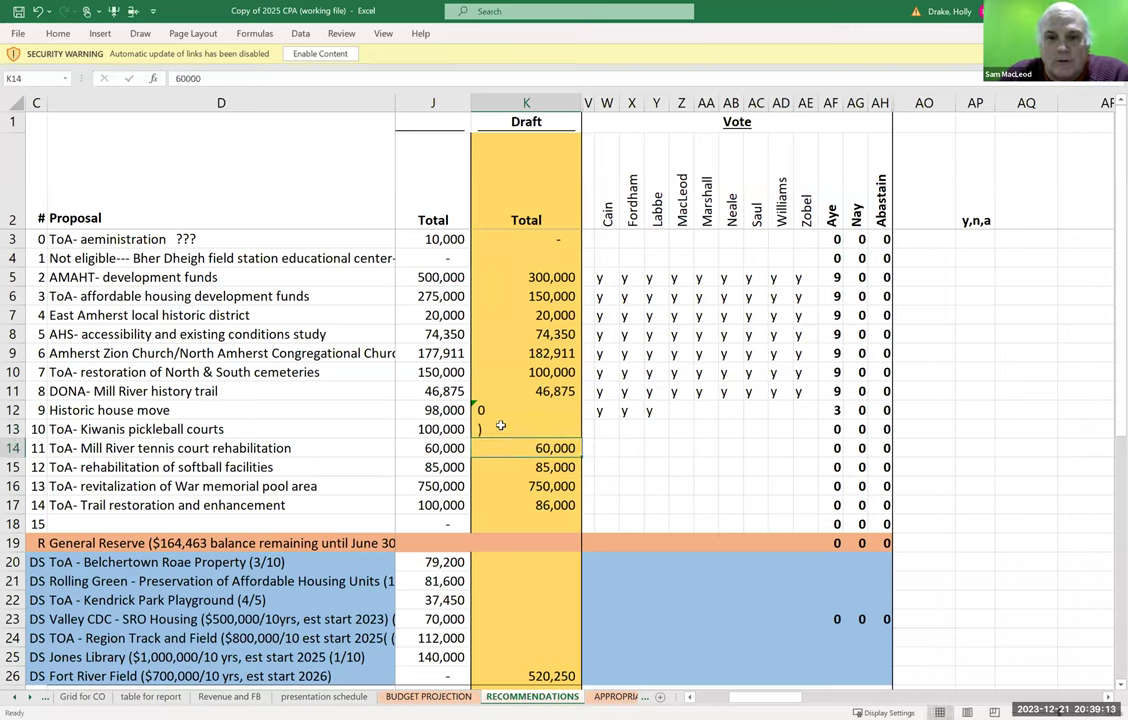
click(500, 428)
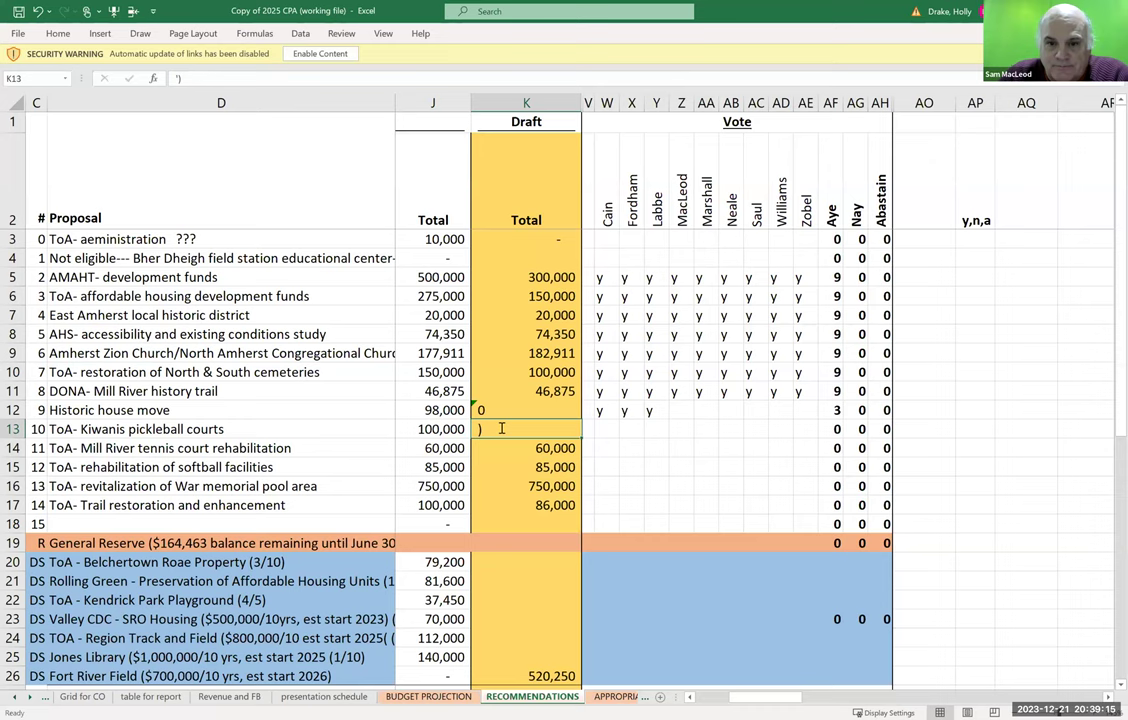
text('0)
key(Return)
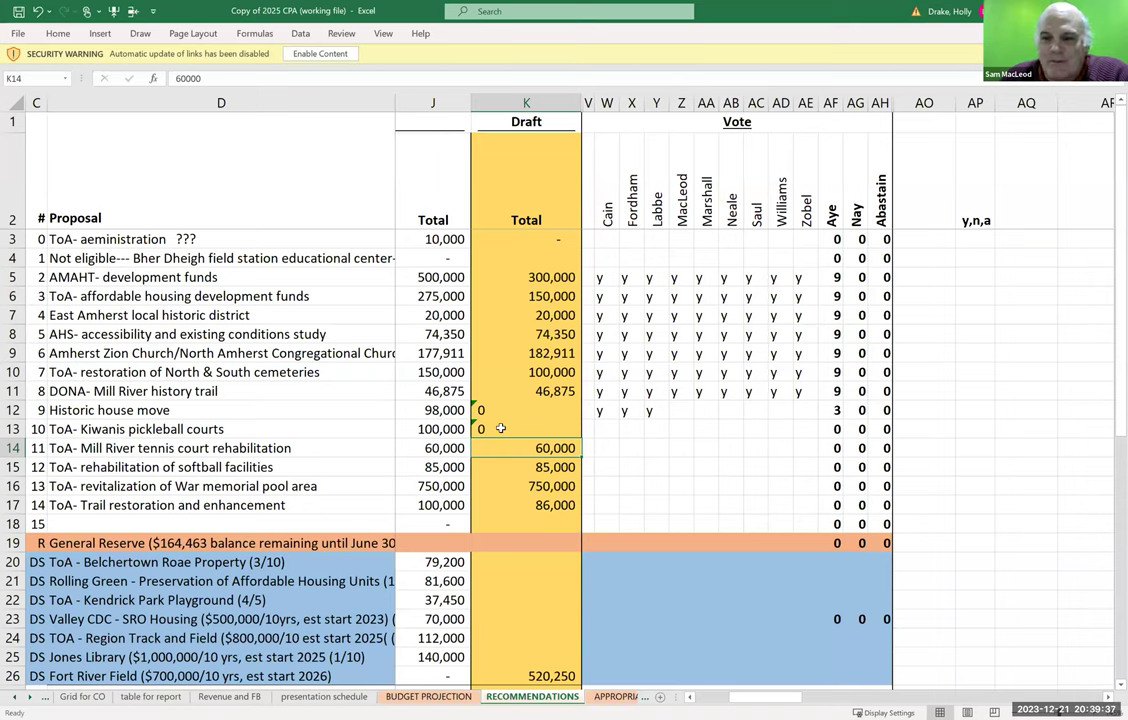
Record a y vote for the seventh committee member in the Historic house move row, AC12.
click(676, 410)
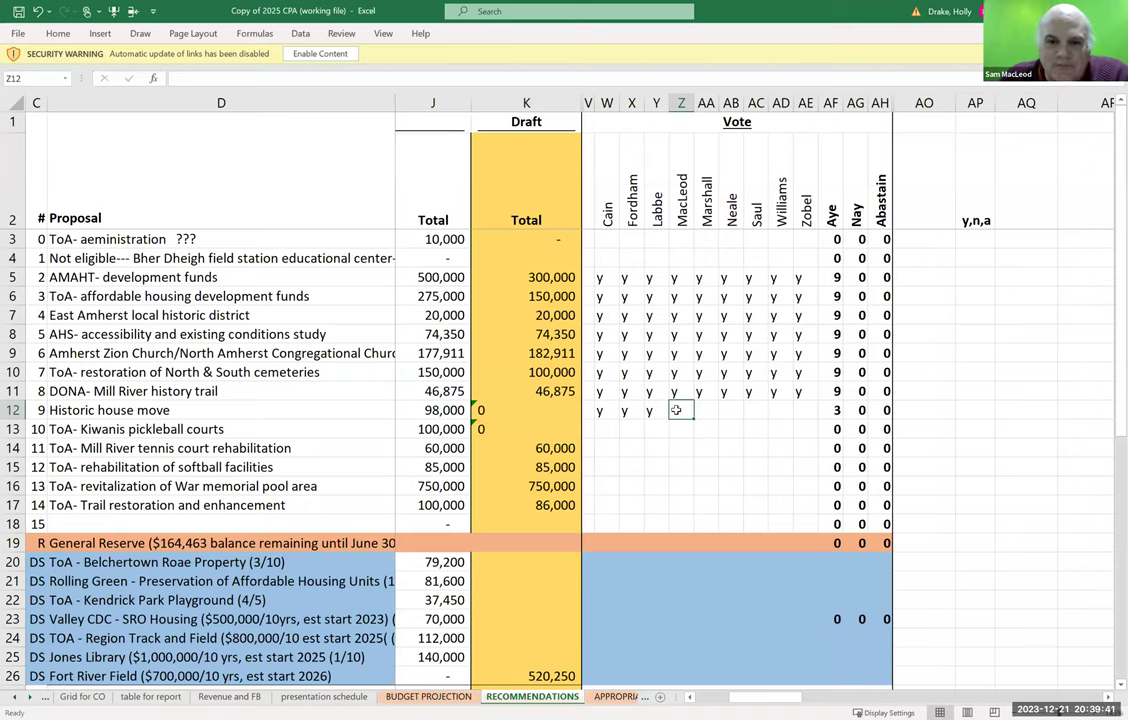
click(755, 410)
text(y)
key(Tab)
key(Tab)
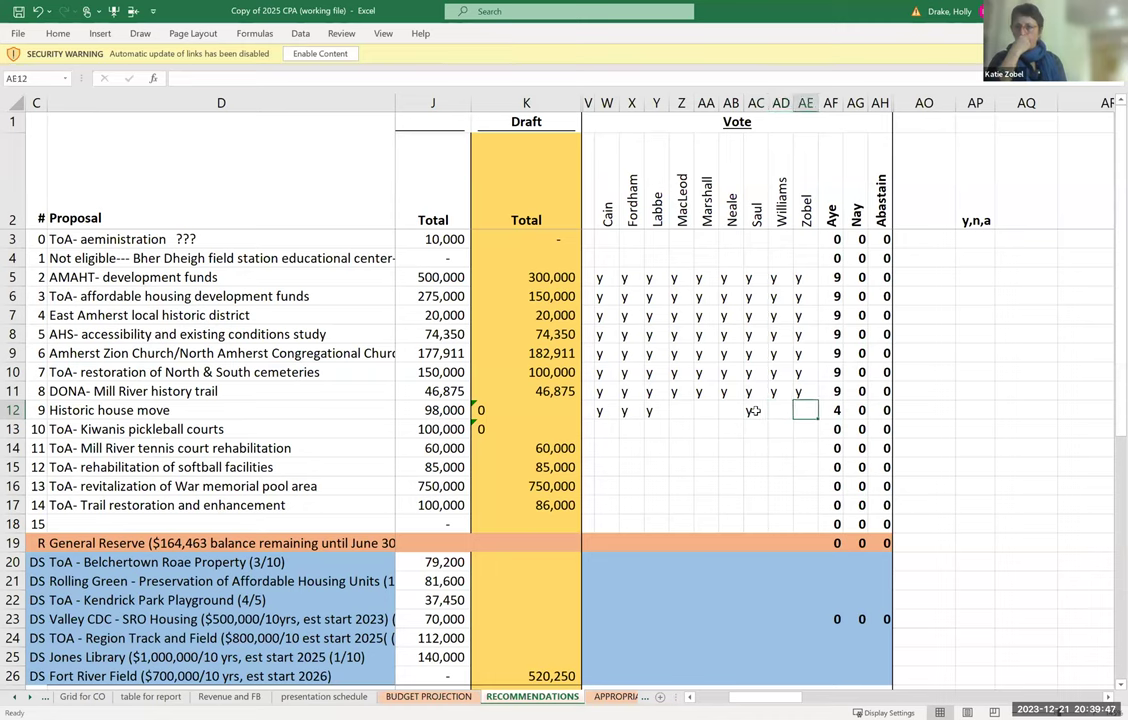
text(y)
key(Escape)
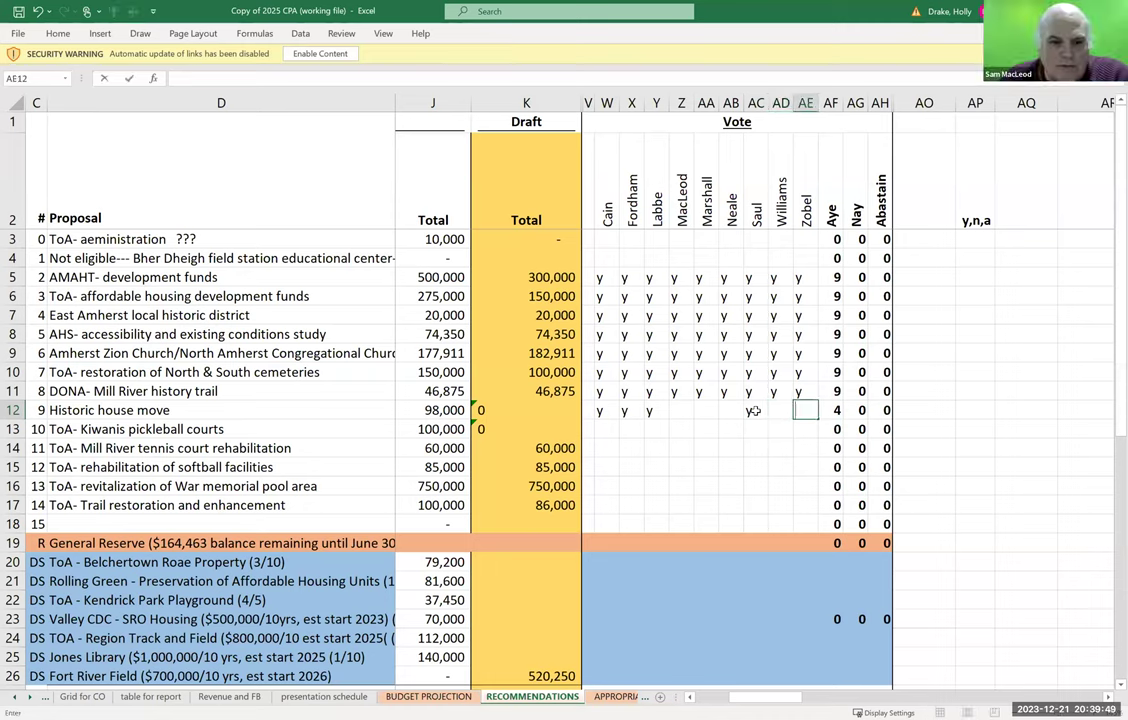
key(Left)
key(Left)
key(Left)
key(Left)
key(Left)
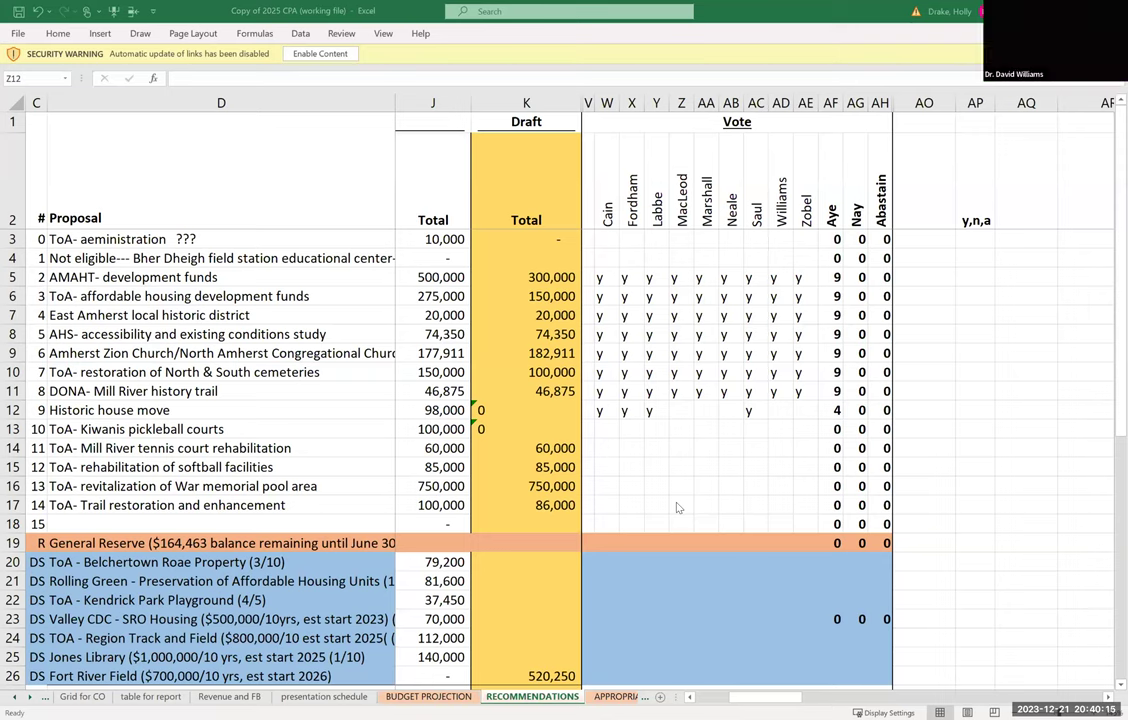
Record y votes for the last two committee members in the Historic house move row, AD12 and AE12.
click(779, 407)
text(y)
click(779, 407)
text(y)
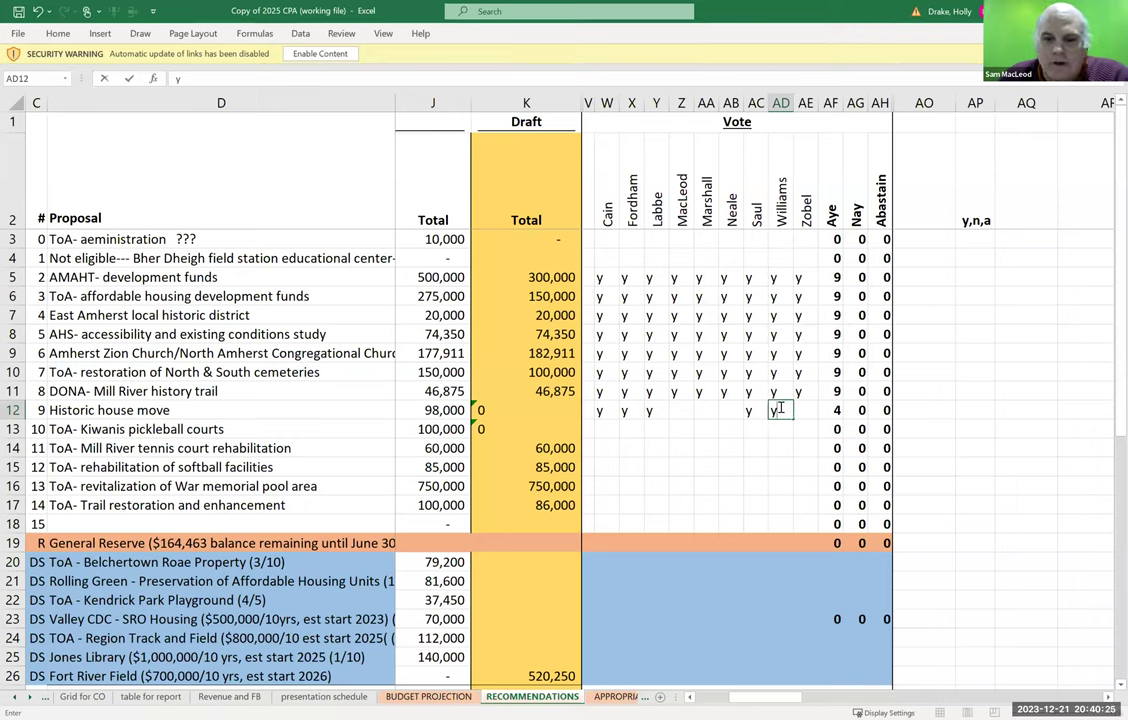
key(Tab)
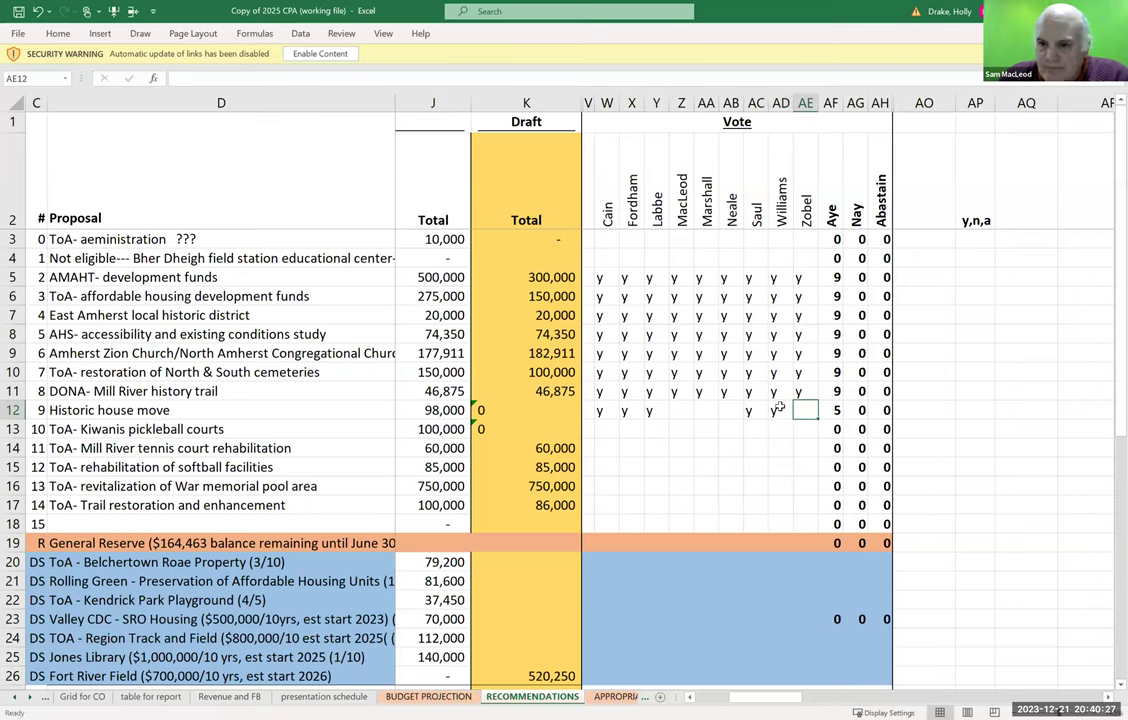
text(y)
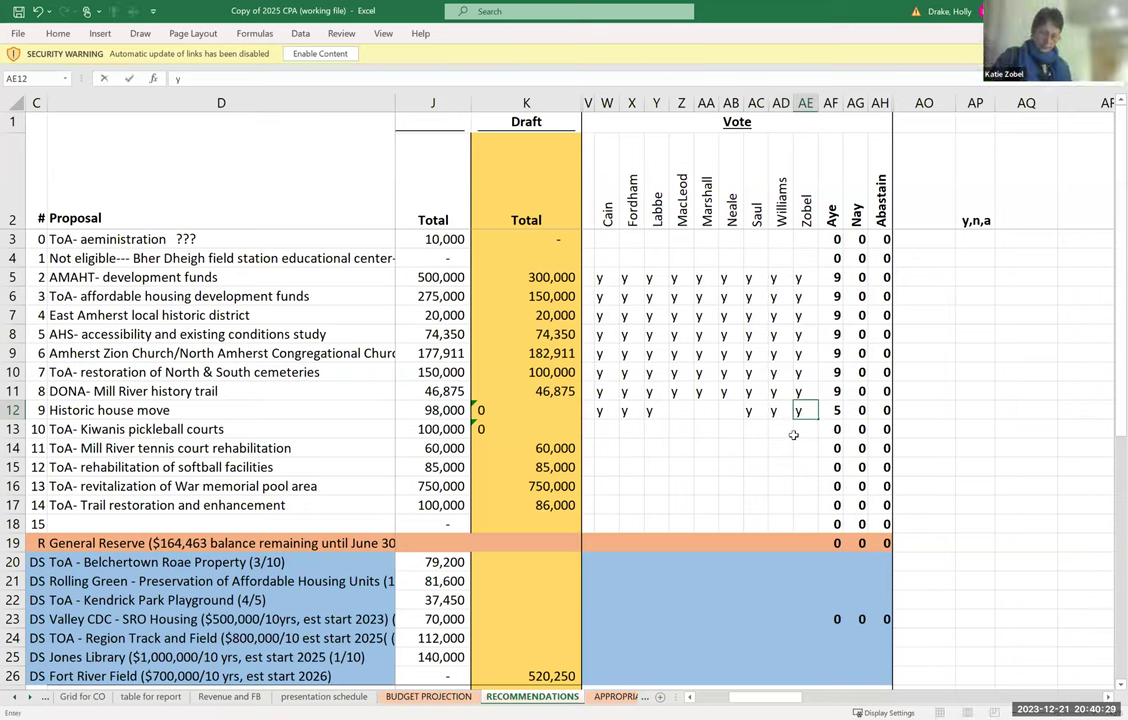
key(Return)
key(Return)
key(Return)
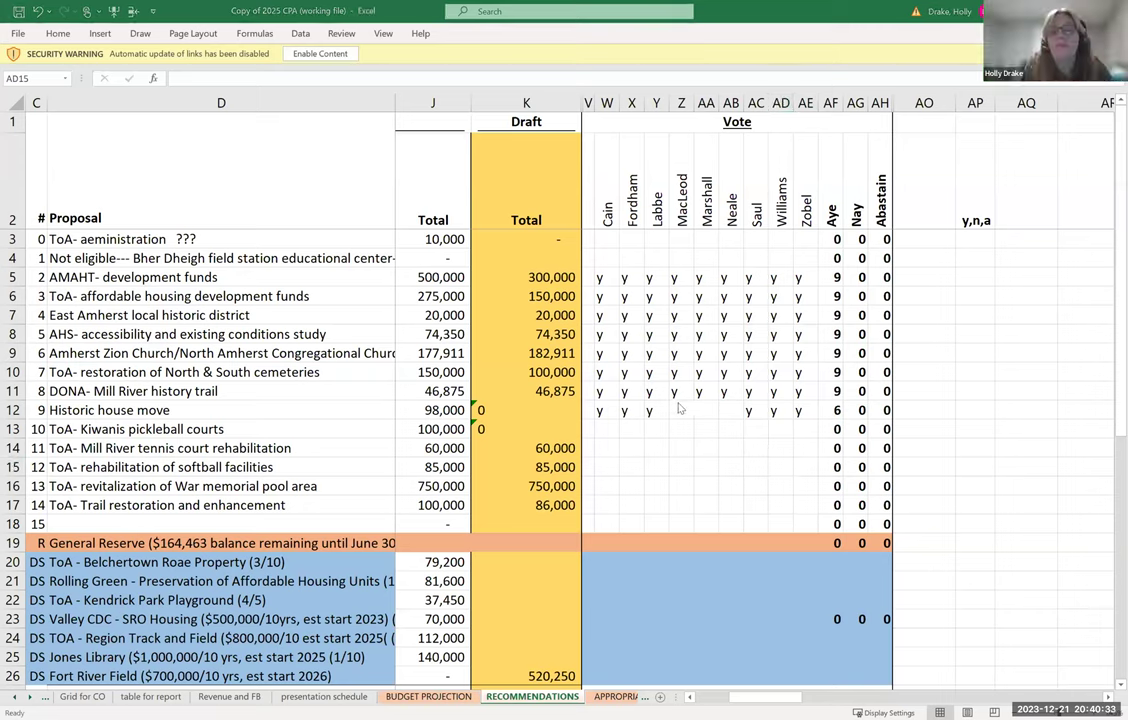
Fill in the missing y votes in the Historic house move row, Z12 through AB12.
click(677, 410)
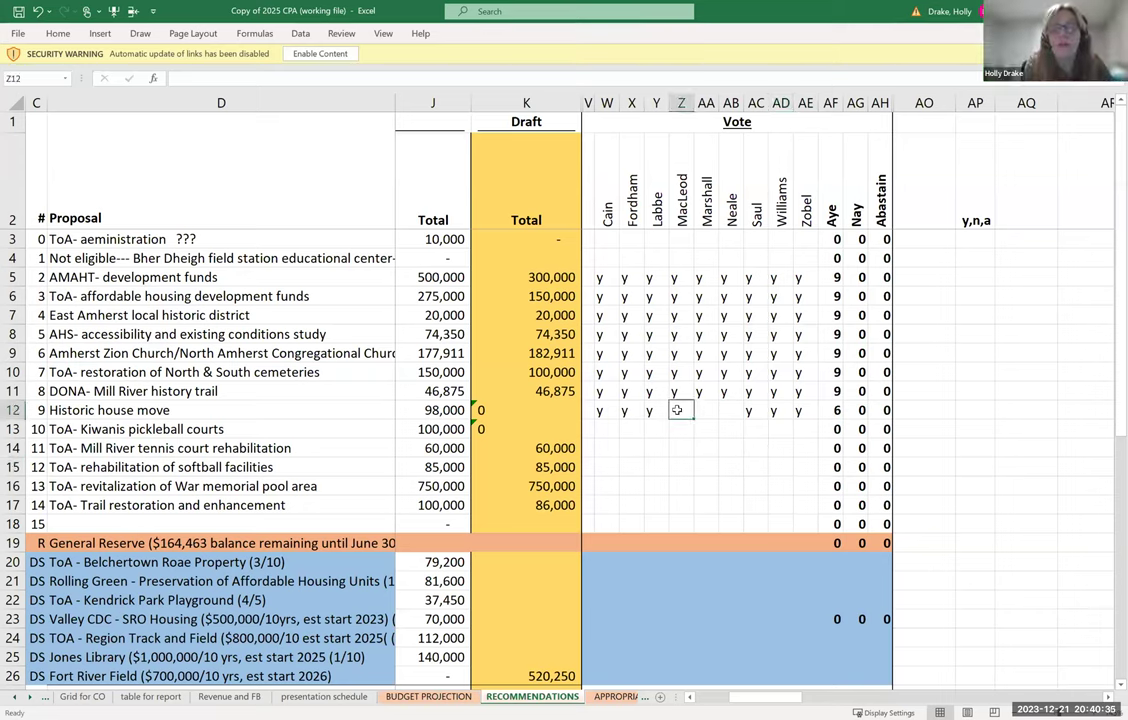
text(y)
key(Tab)
text(y)
key(Tab)
text(y)
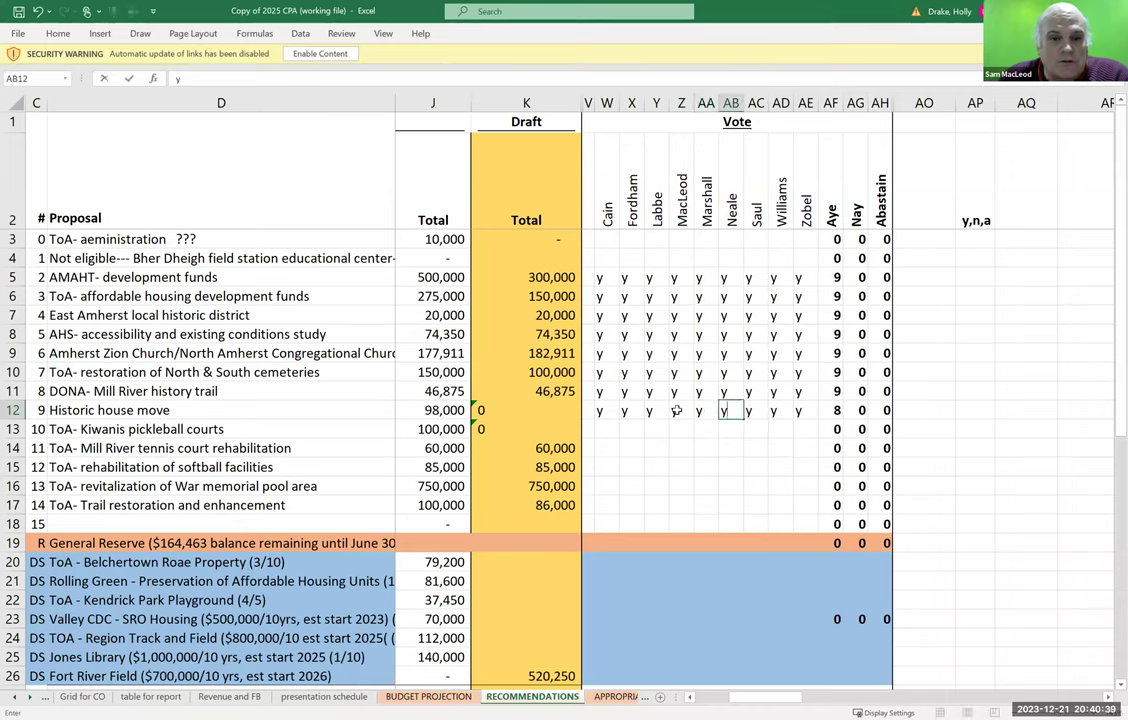
key(Return)
Add the note "withdrawn" in AO13 beside the ToA- Kiwanis pickleball courts row.
click(610, 428)
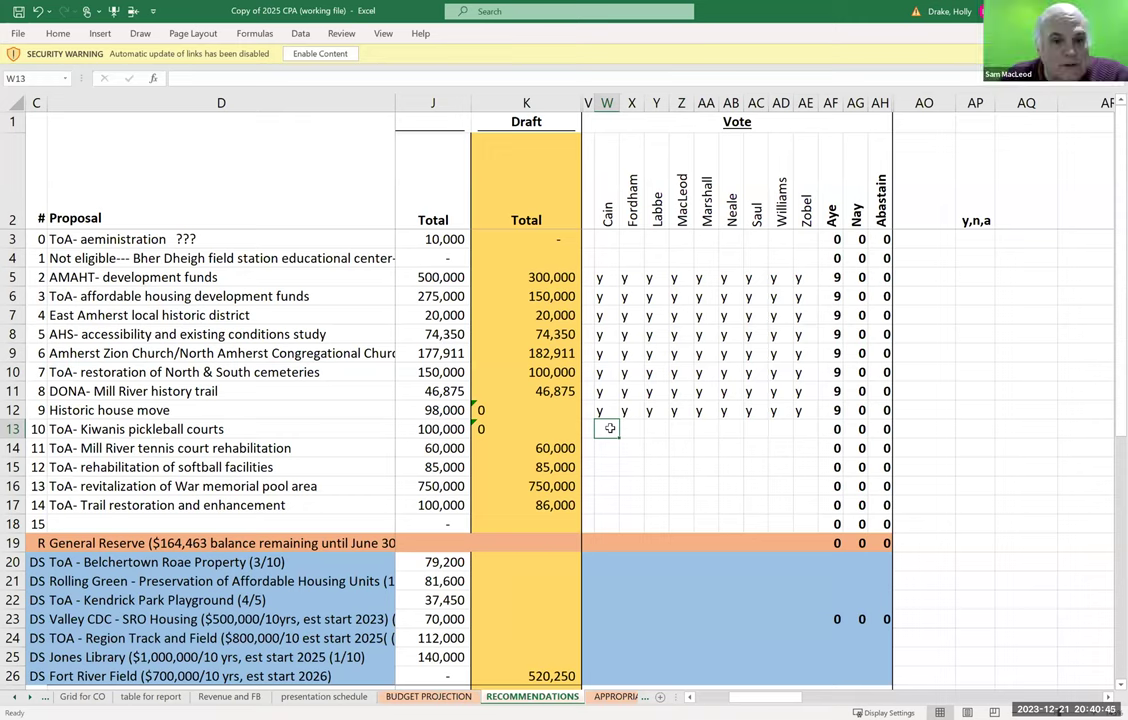
click(905, 430)
text(wi)
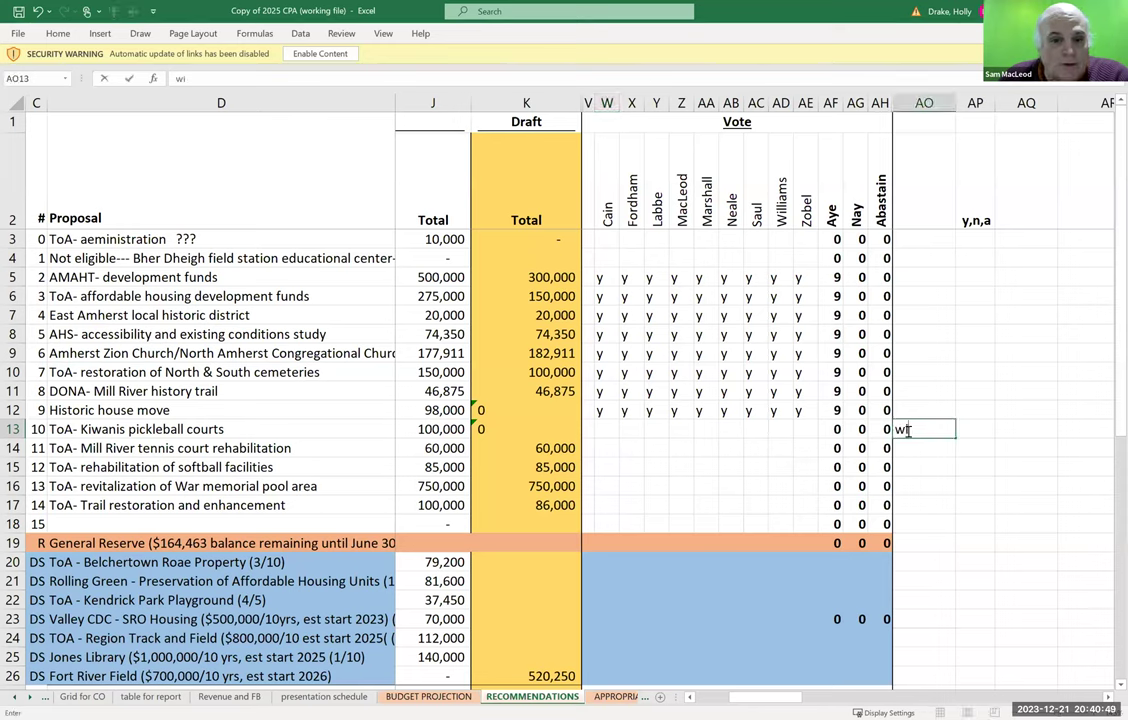
text(thdrawn)
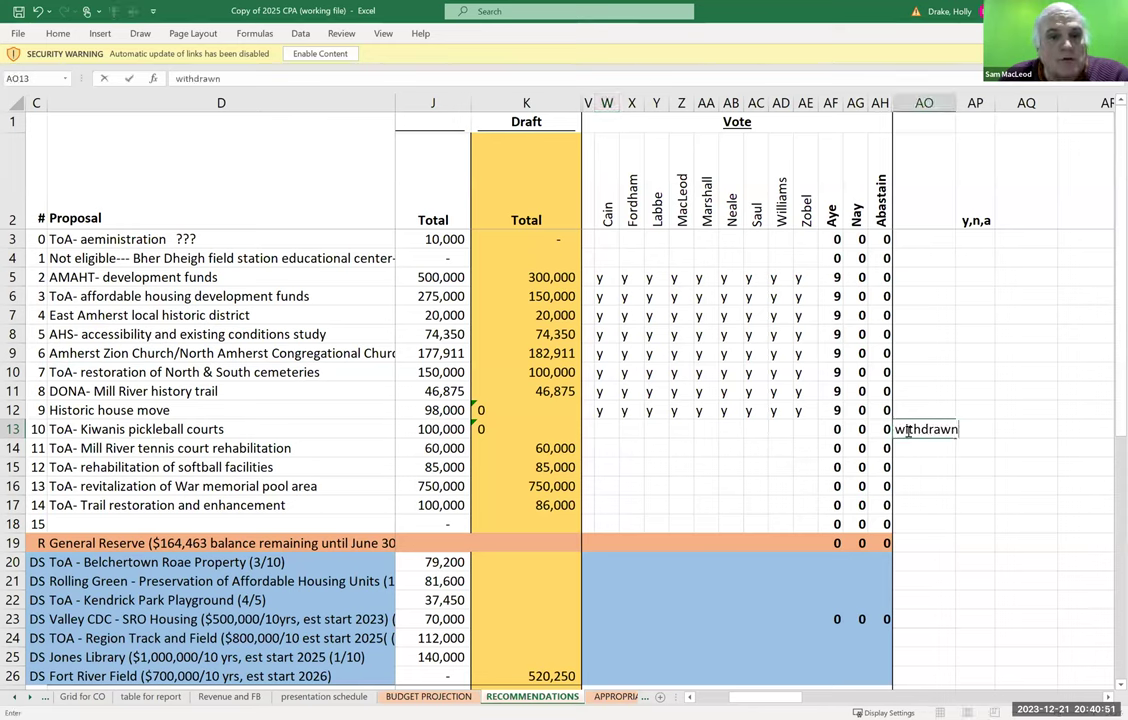
key(Return)
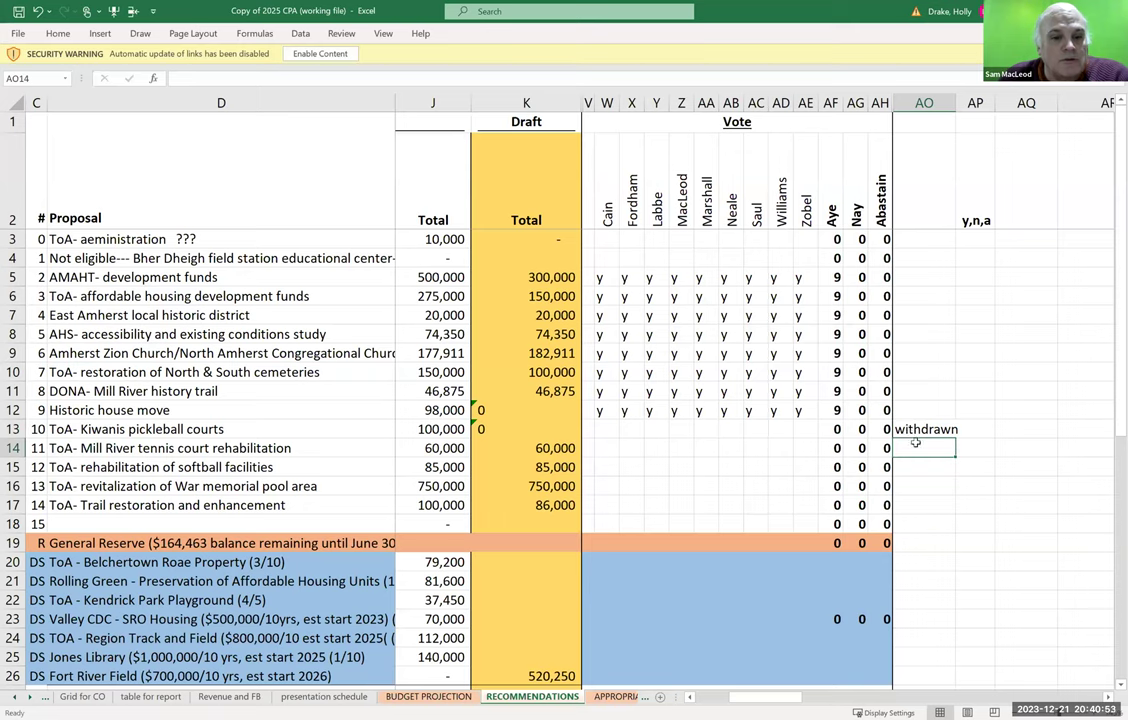
Record y votes for the first seven committee members in the ToA- Mill River tennis court rehabilitation row, W14 through AC14.
click(605, 451)
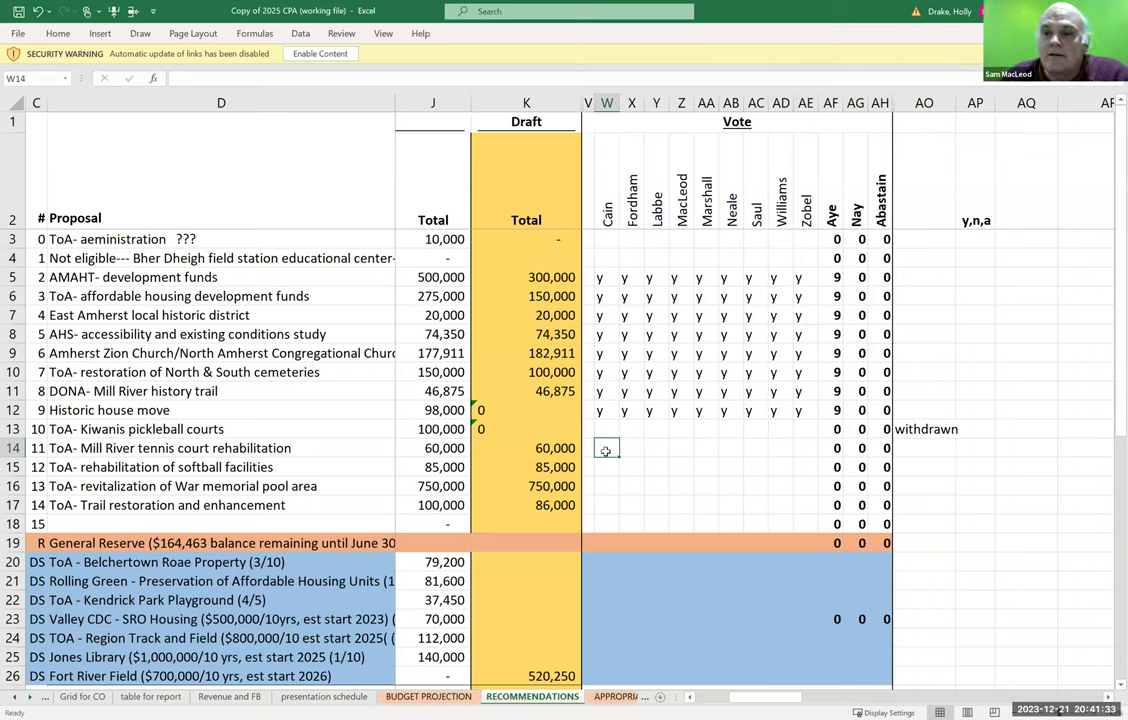
text(y)
key(Tab)
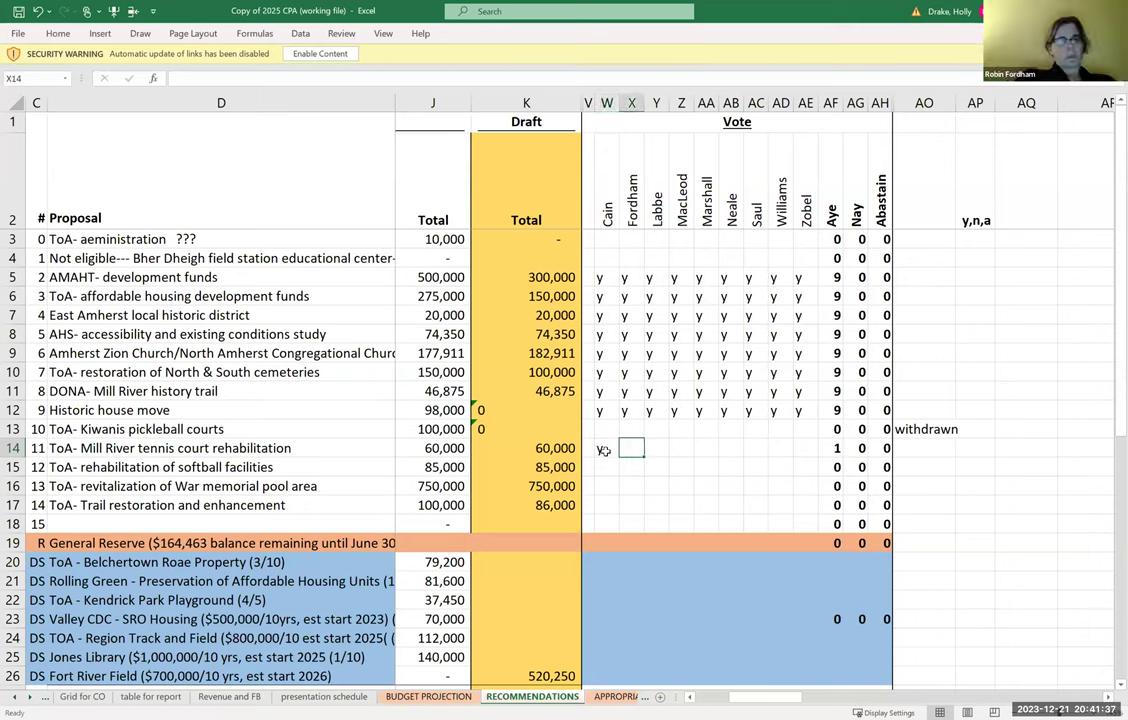
text(y)
key(Tab)
text(y)
key(Tab)
text(y)
key(Tab)
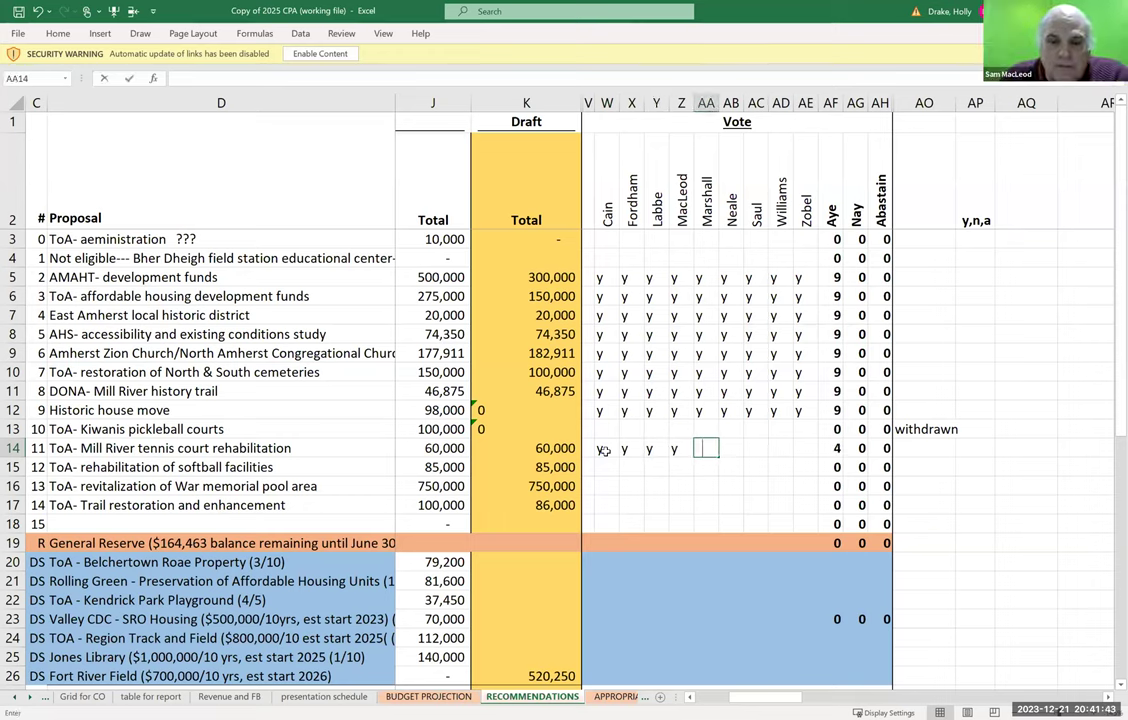
text(y)
key(Tab)
text(y)
key(Tab)
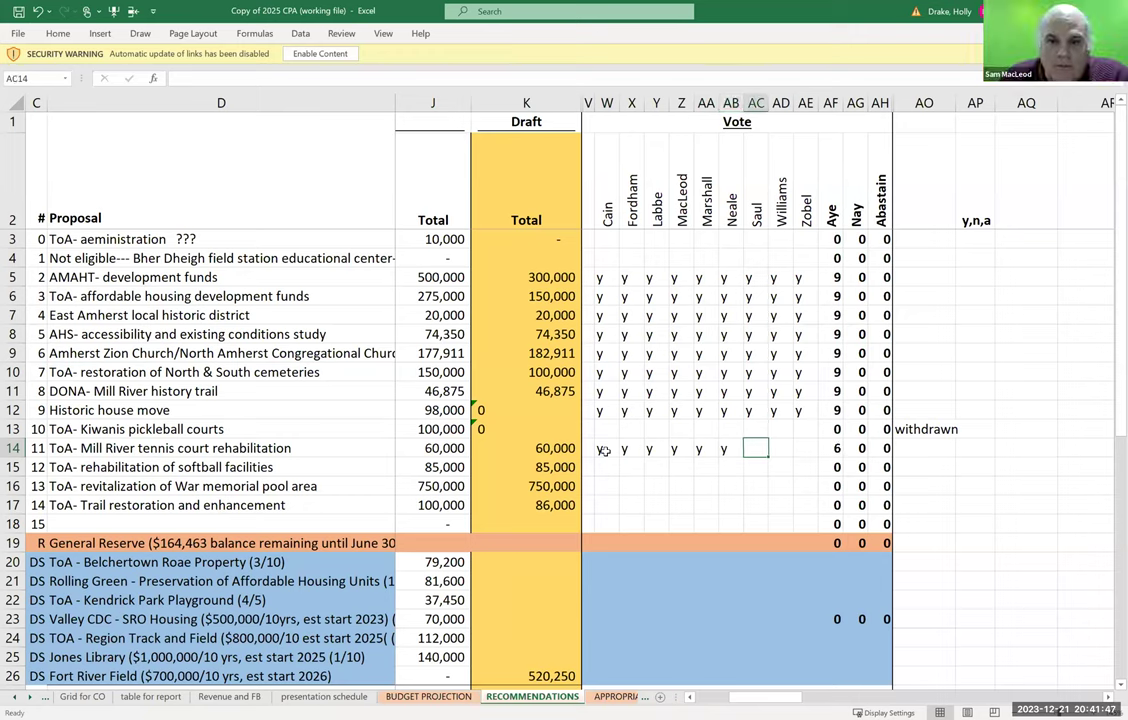
text(y)
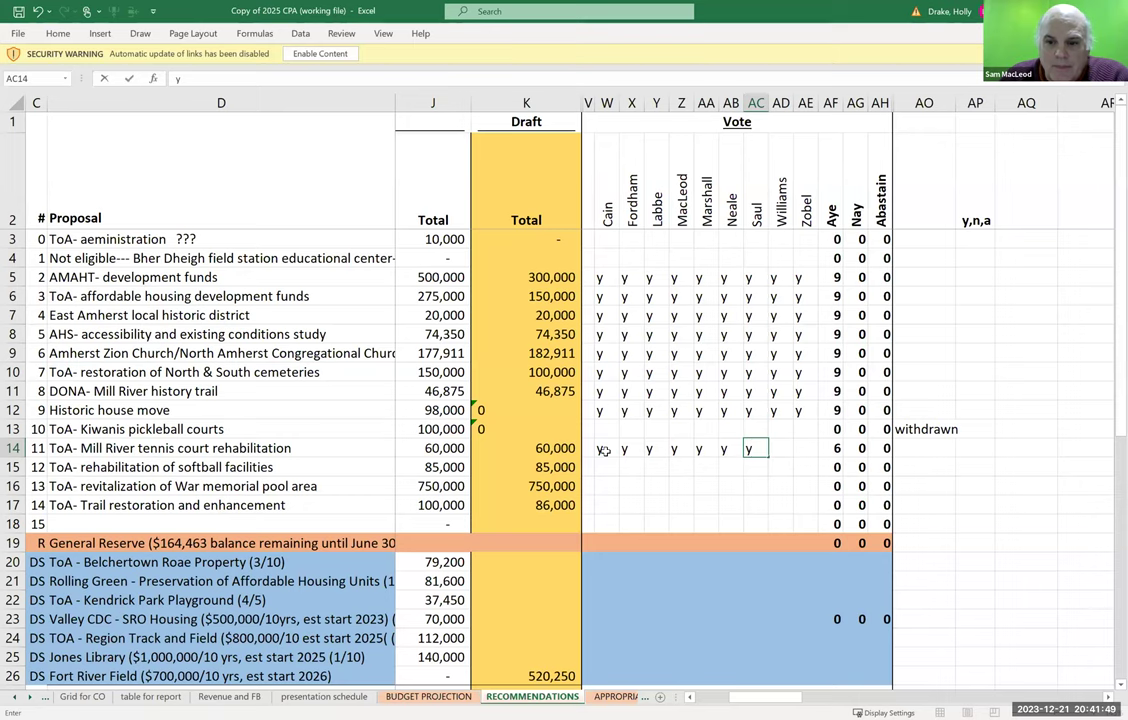
key(Tab)
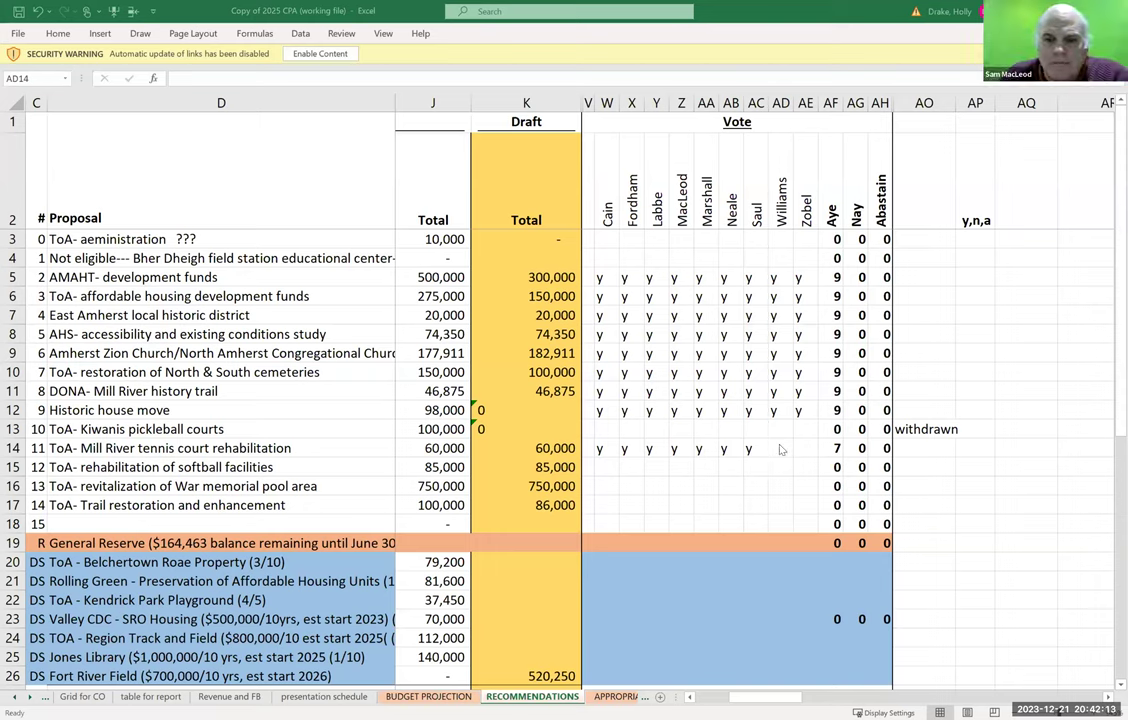
Record y votes for the last two committee members in the Mill River tennis court rehabilitation row, AD14 and AE14.
click(781, 448)
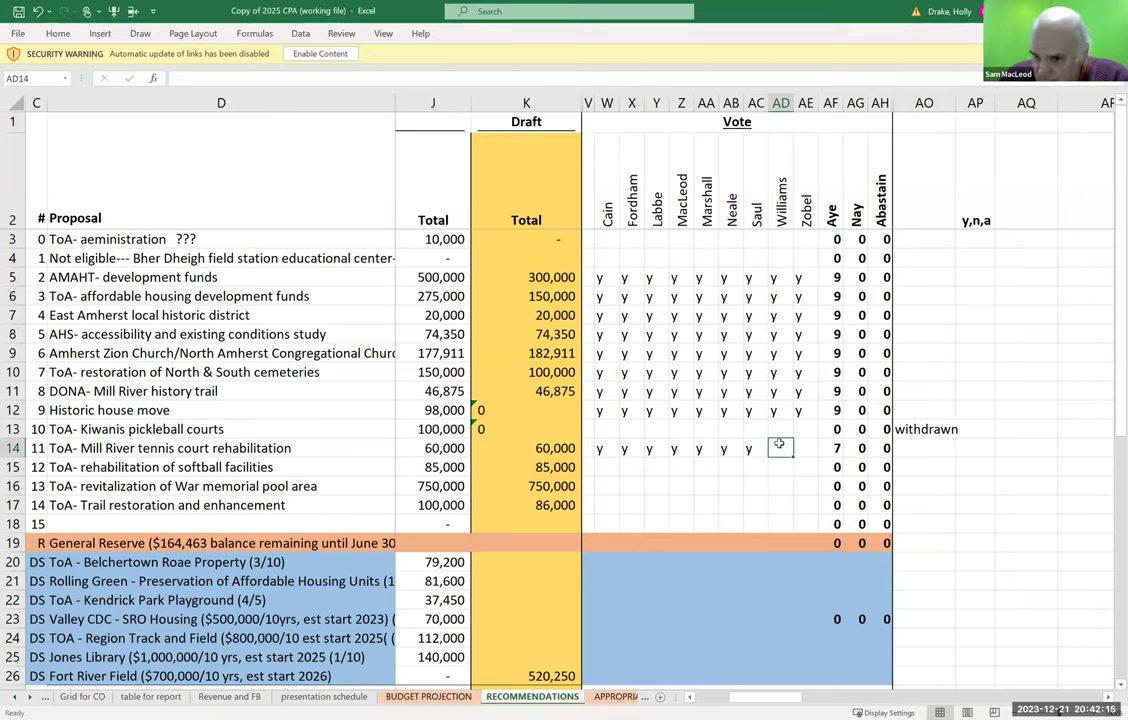
text(y)
key(Tab)
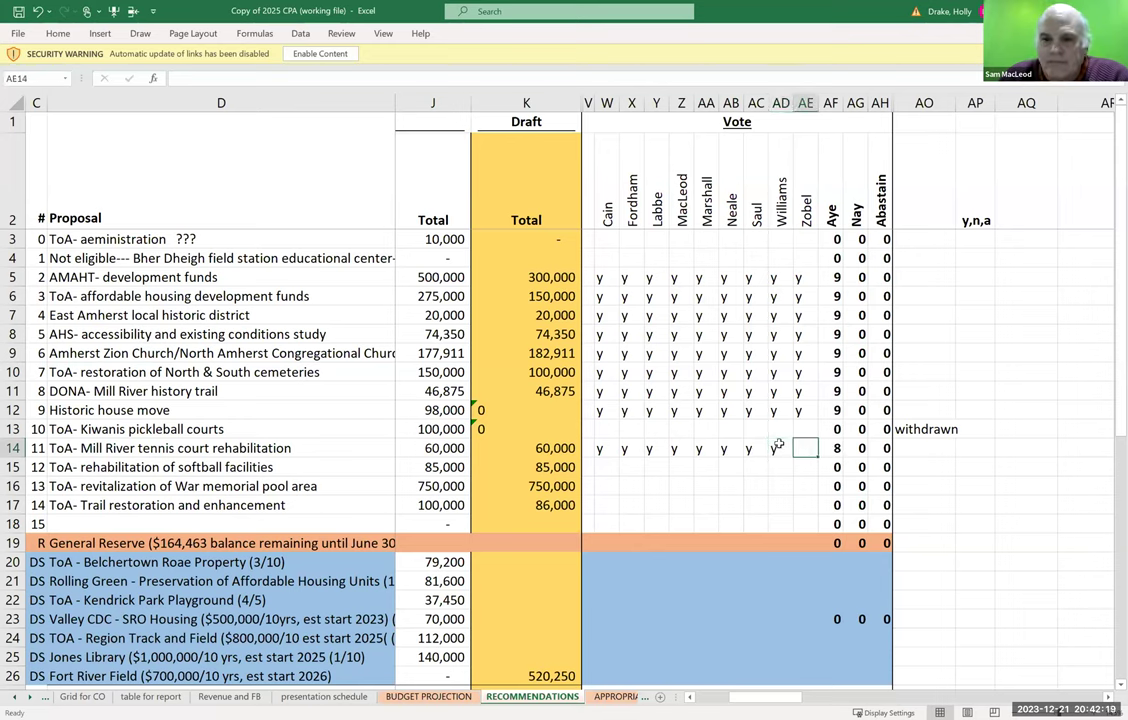
text(y)
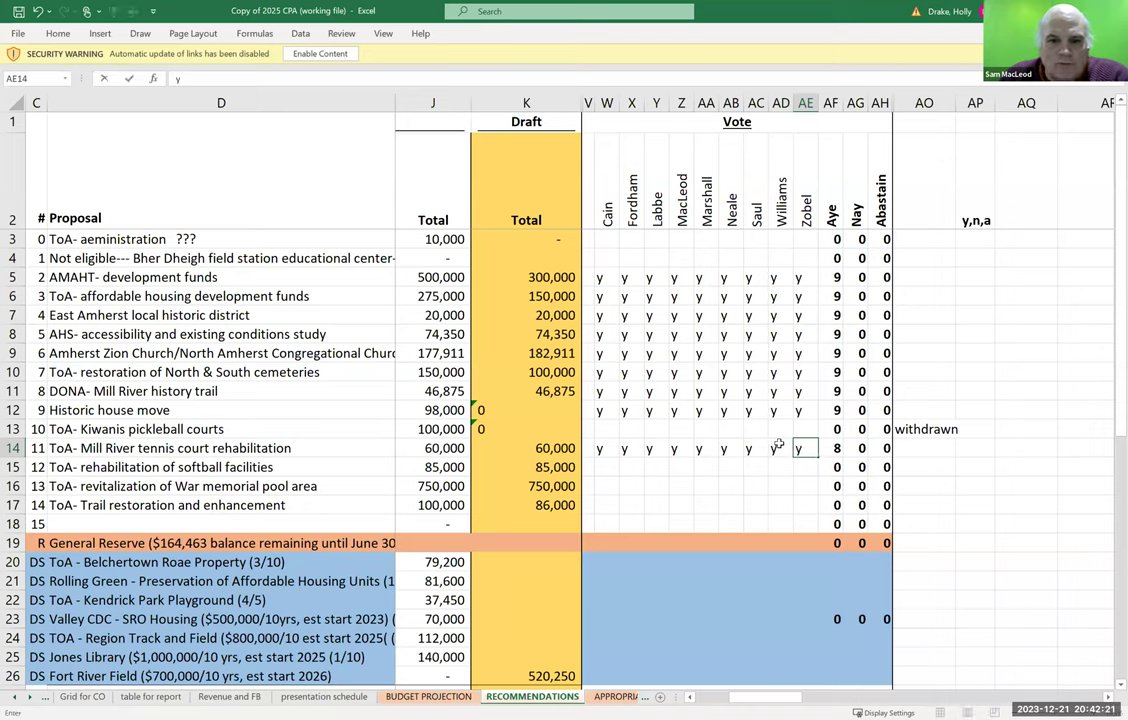
key(Tab)
key(Return)
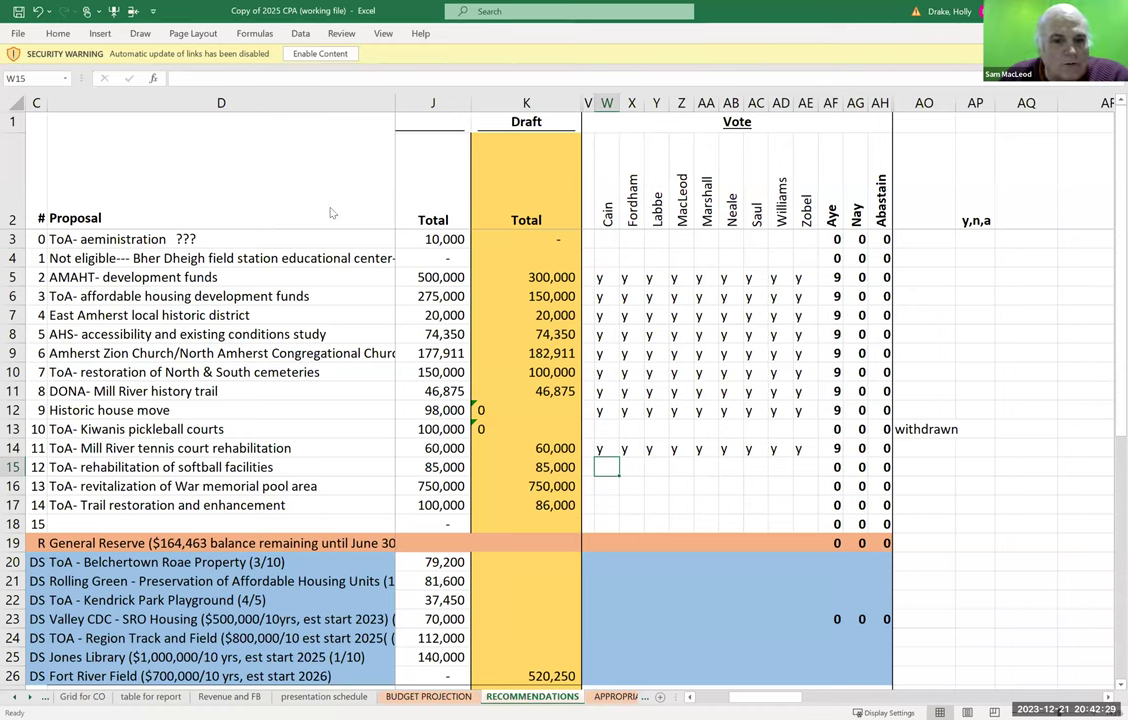
Record y votes for the first seven committee members in the ToA- rehabilitation of softball facilities row, W15 through AC15.
click(605, 471)
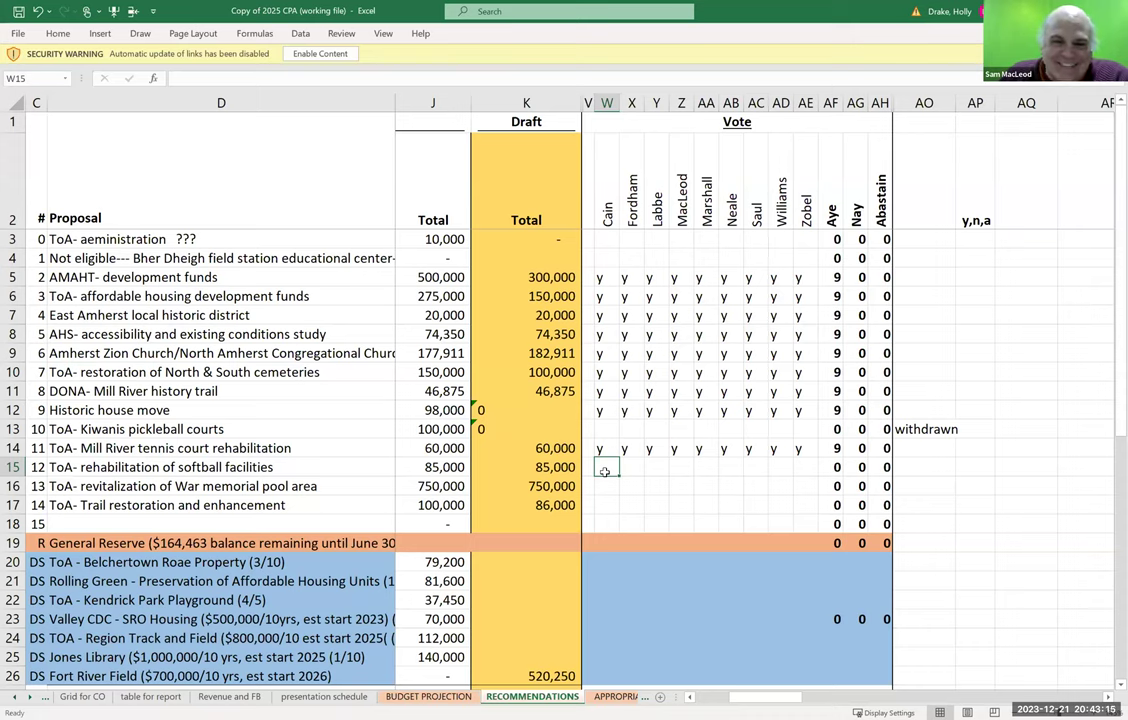
text(y)
key(Tab)
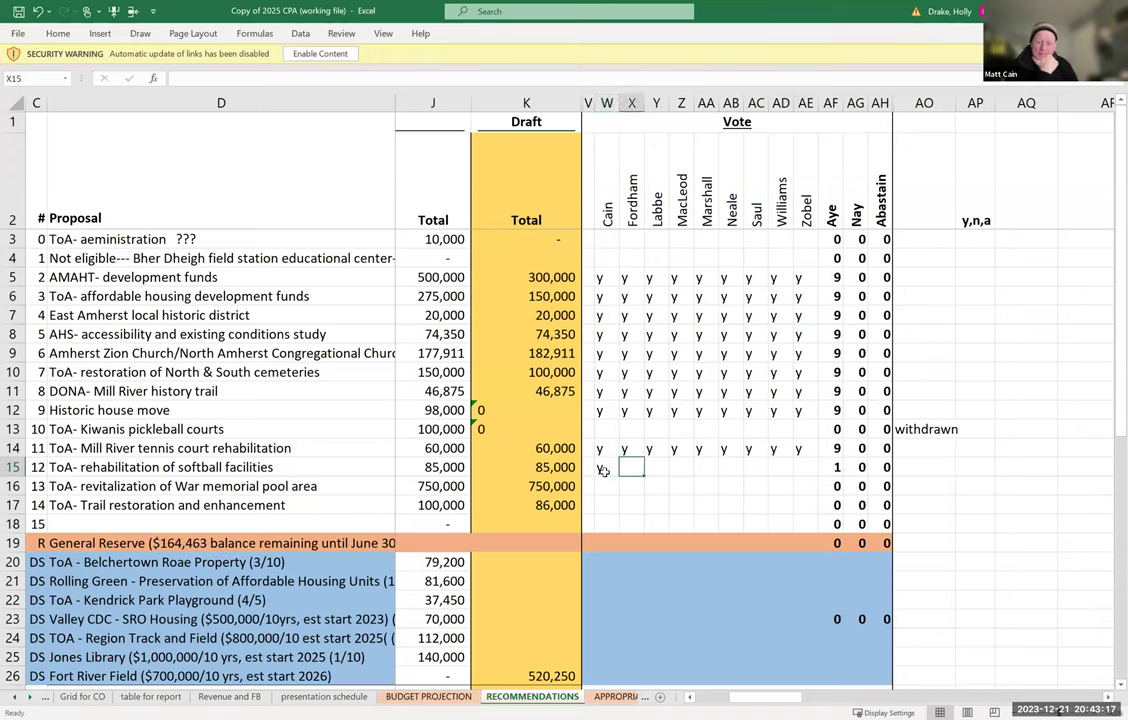
text(y)
key(Tab)
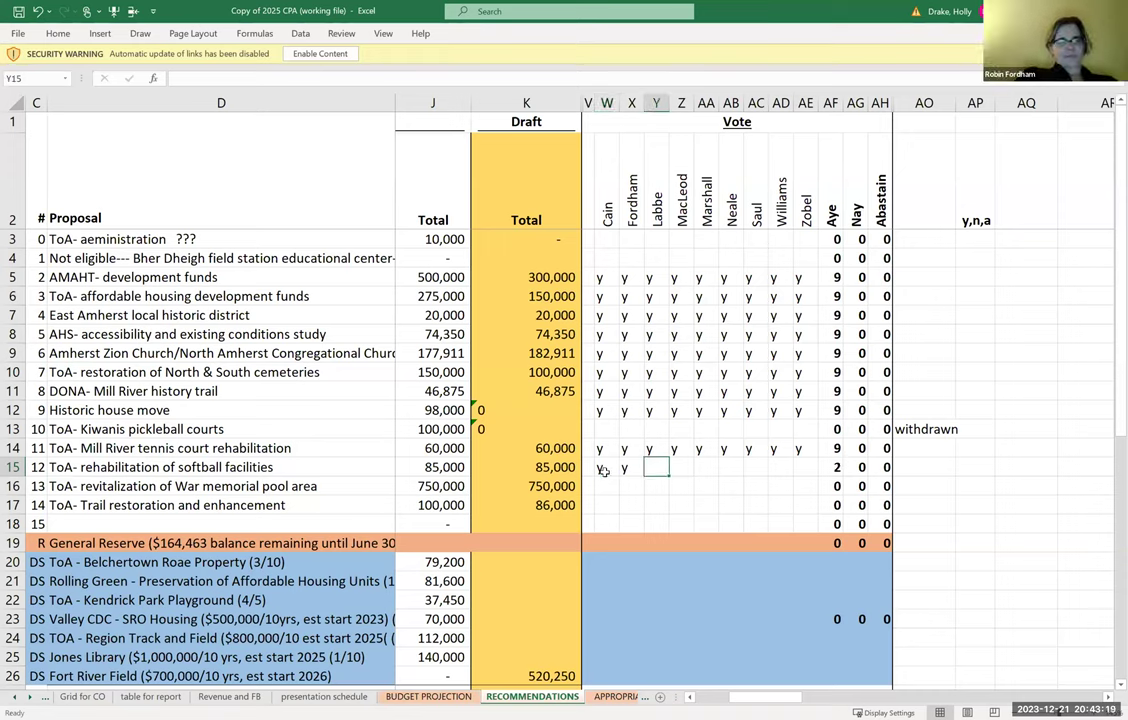
text(y)
key(Tab)
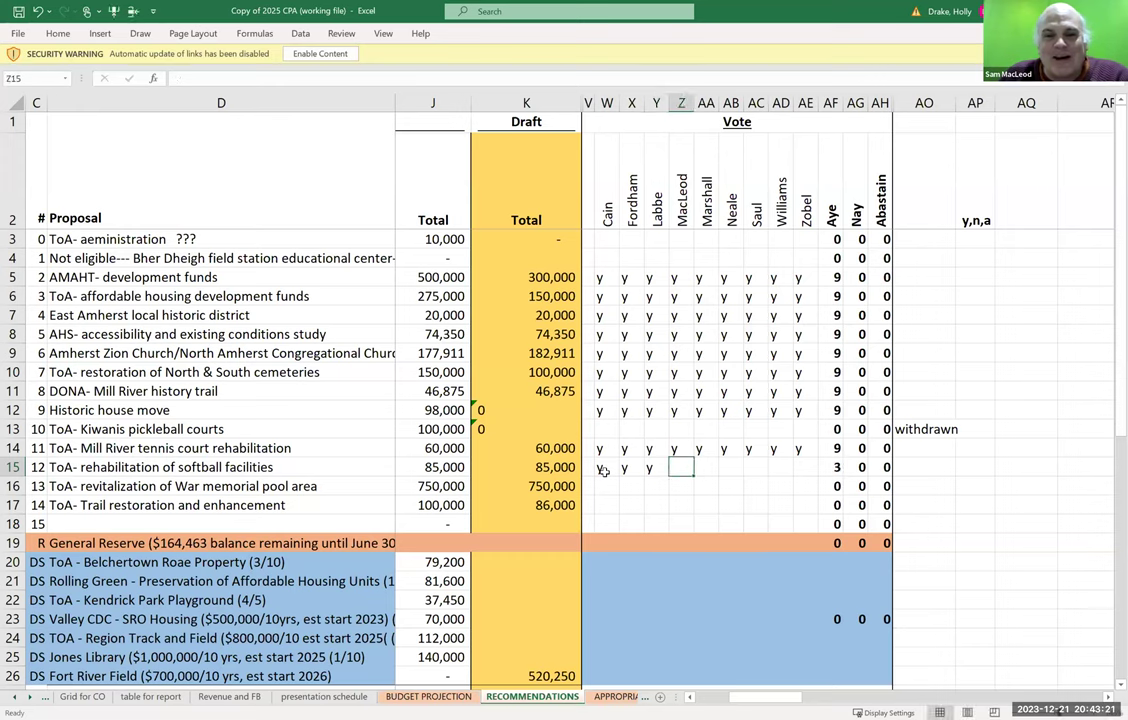
text(y)
key(Tab)
text(y)
key(Tab)
text(y)
key(Tab)
text(y)
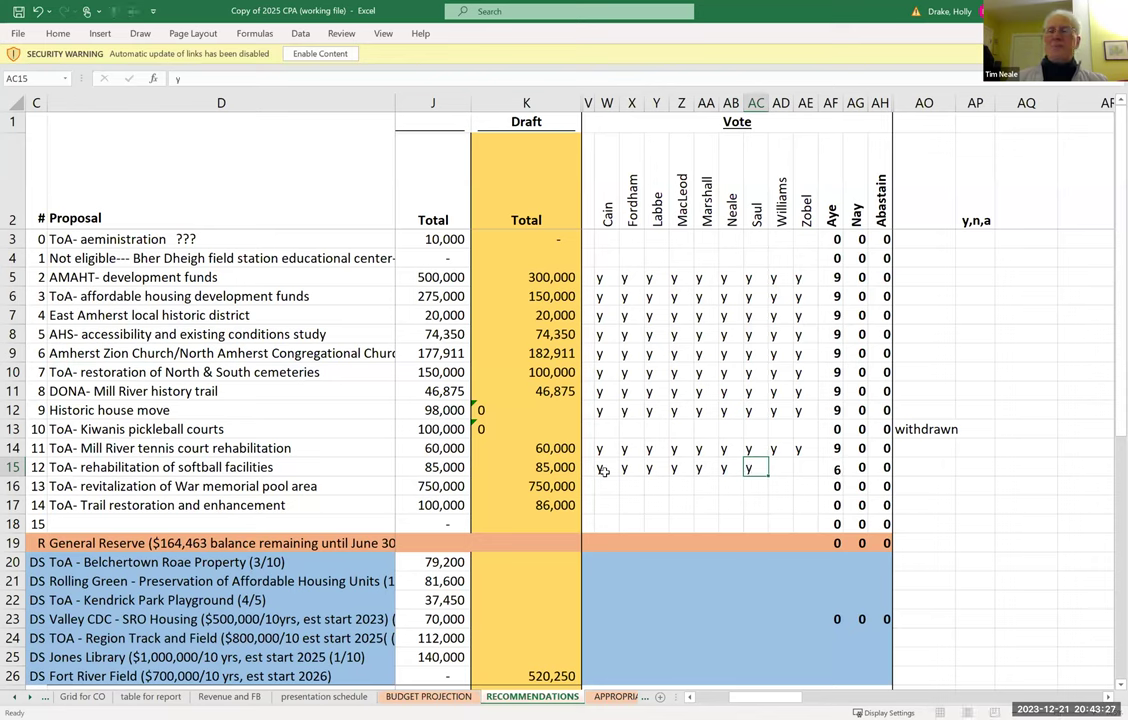
key(Tab)
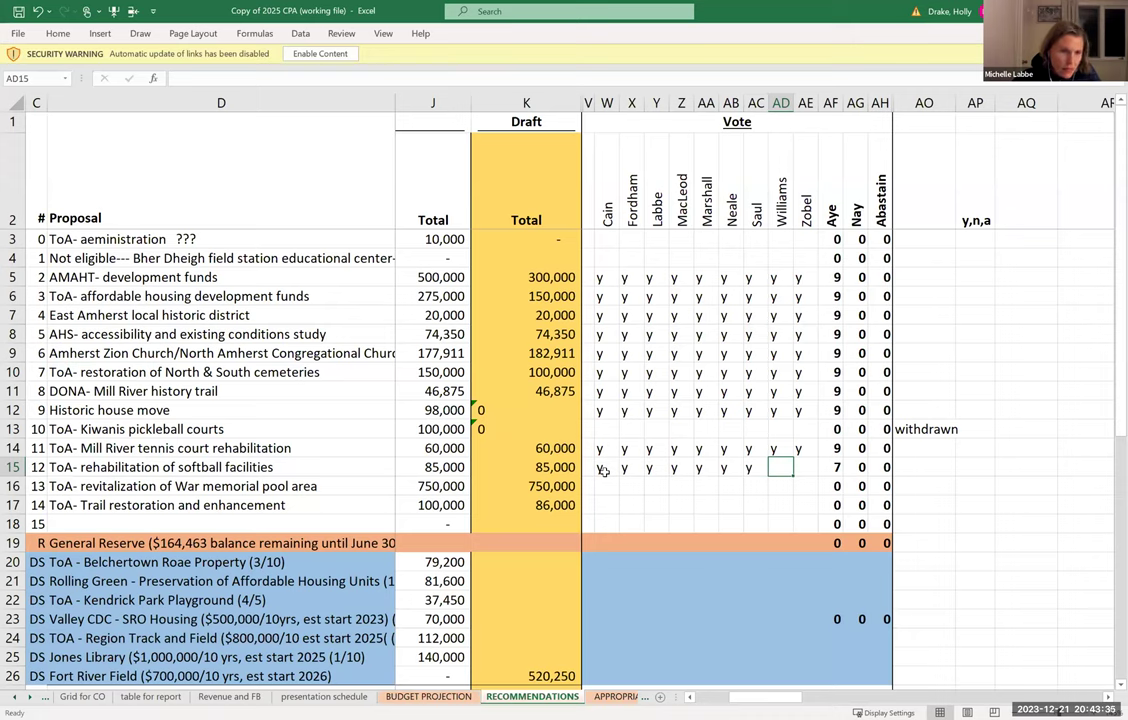
Record y votes for the last two committee members in the softball facilities row, AD15 and AE15.
text(y)
key(Tab)
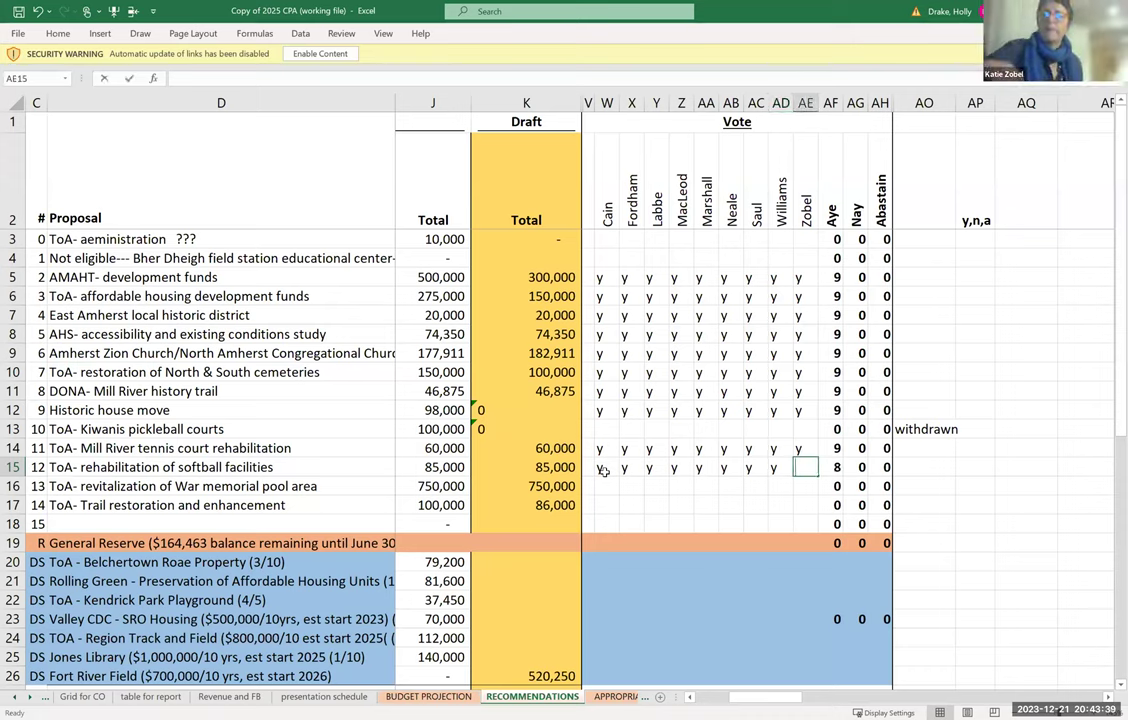
text(y)
key(Return)
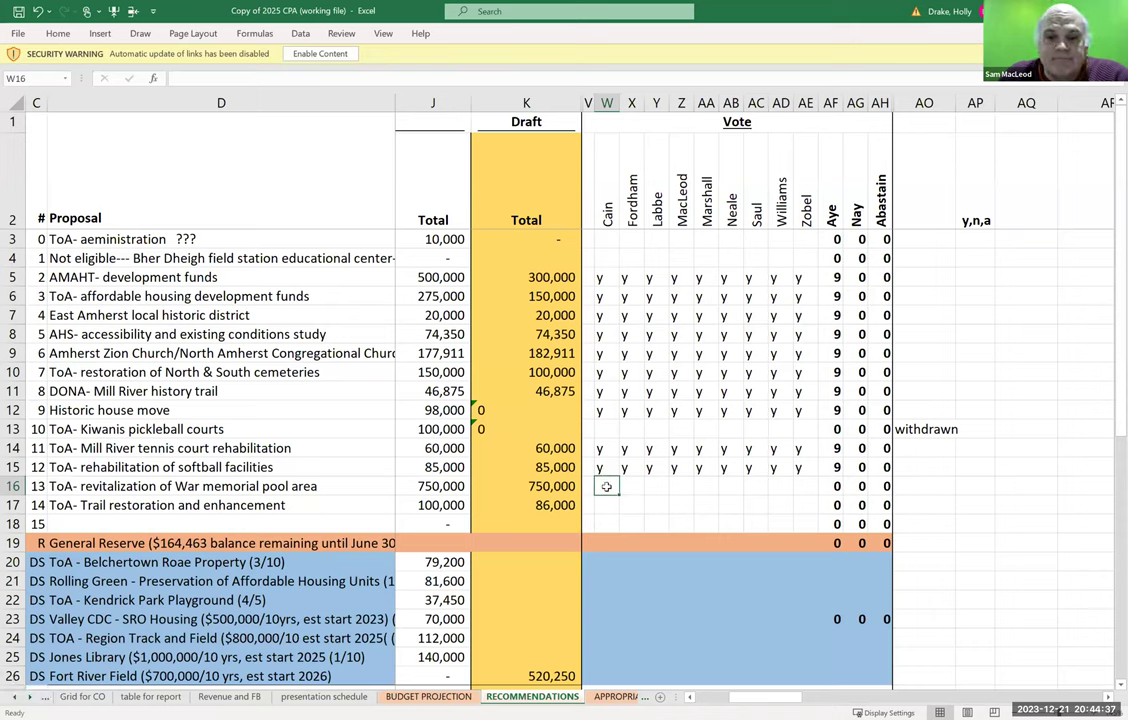
Record y votes for the first seven committee members in the ToA- revitalization of War memorial pool area row, W16 through AC16.
text(y)
key(Tab)
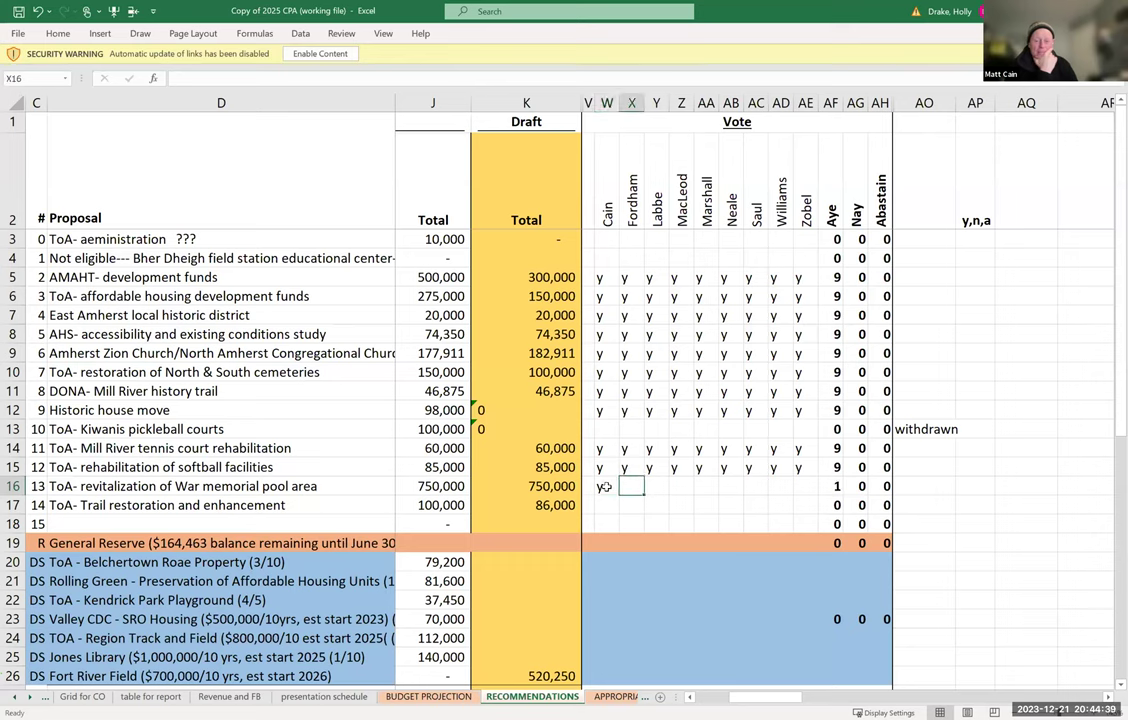
text(y)
key(Tab)
text(y)
key(Tab)
text(y)
key(Tab)
text(y)
key(Tab)
text(y)
key(Tab)
text(y)
key(Tab)
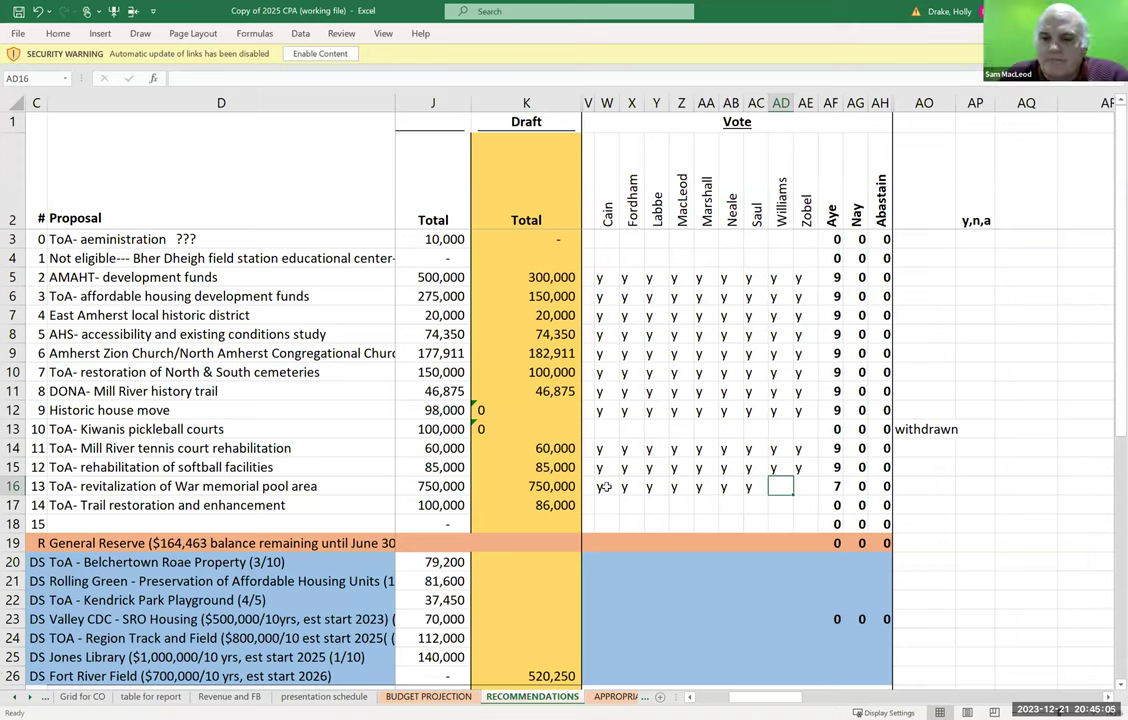
Record y votes for the last two committee members in the War memorial pool area row, AD16 and AE16.
text(y)
key(Tab)
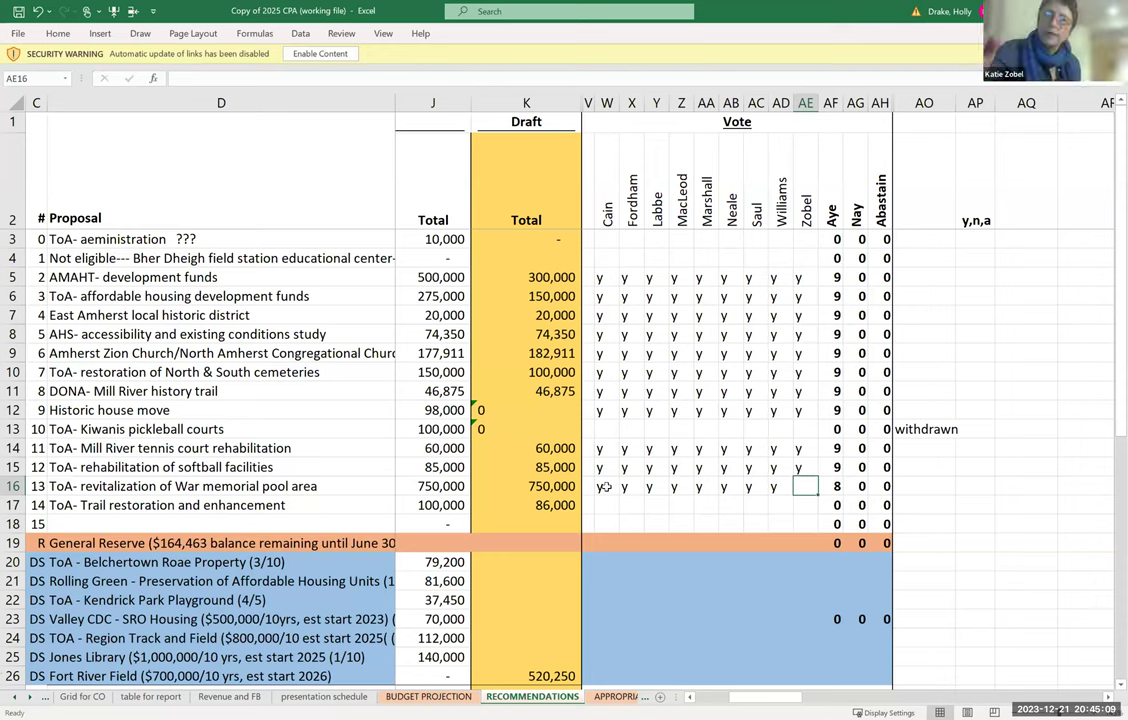
text(y)
key(Tab)
key(Return)
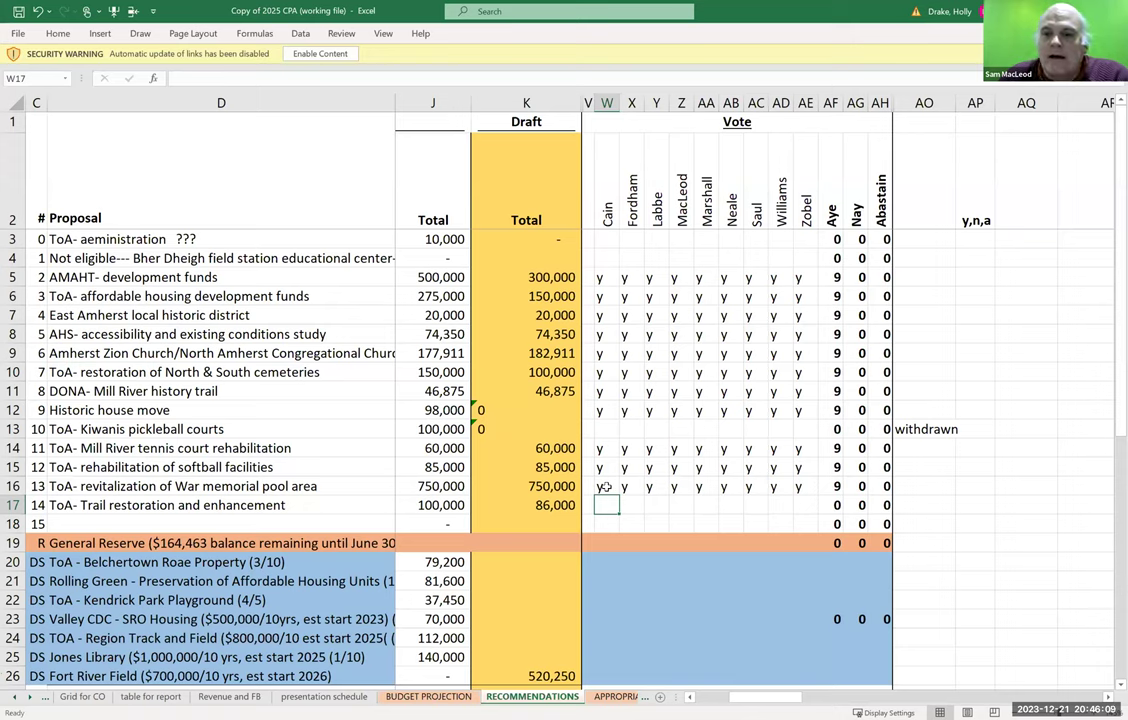
Record y votes for the first seven committee members in the ToA- Trail restoration and enhancement row, W17 through AC17.
text(y)
key(Tab)
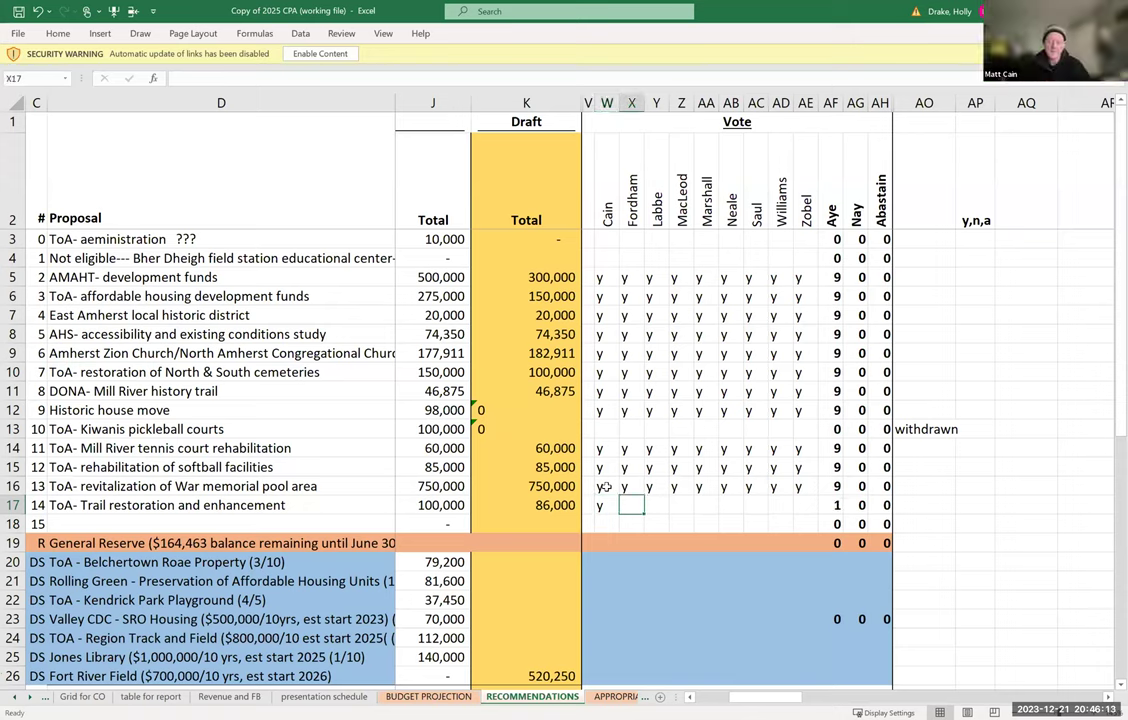
text(y)
key(Tab)
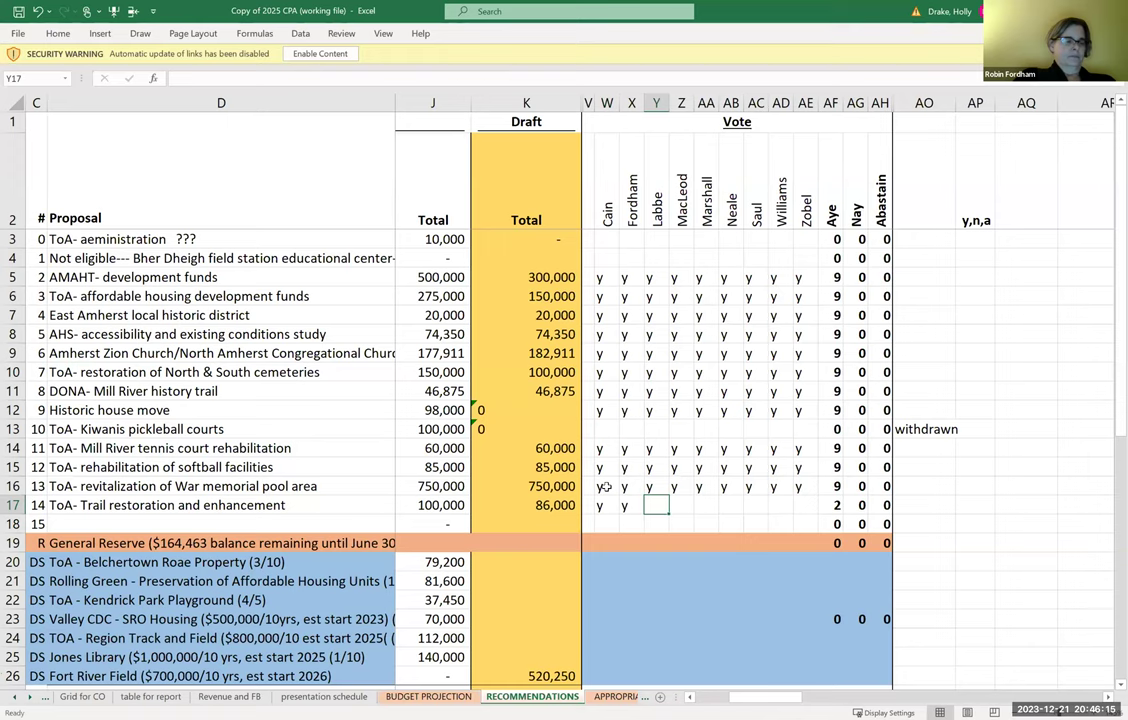
text(y)
key(Tab)
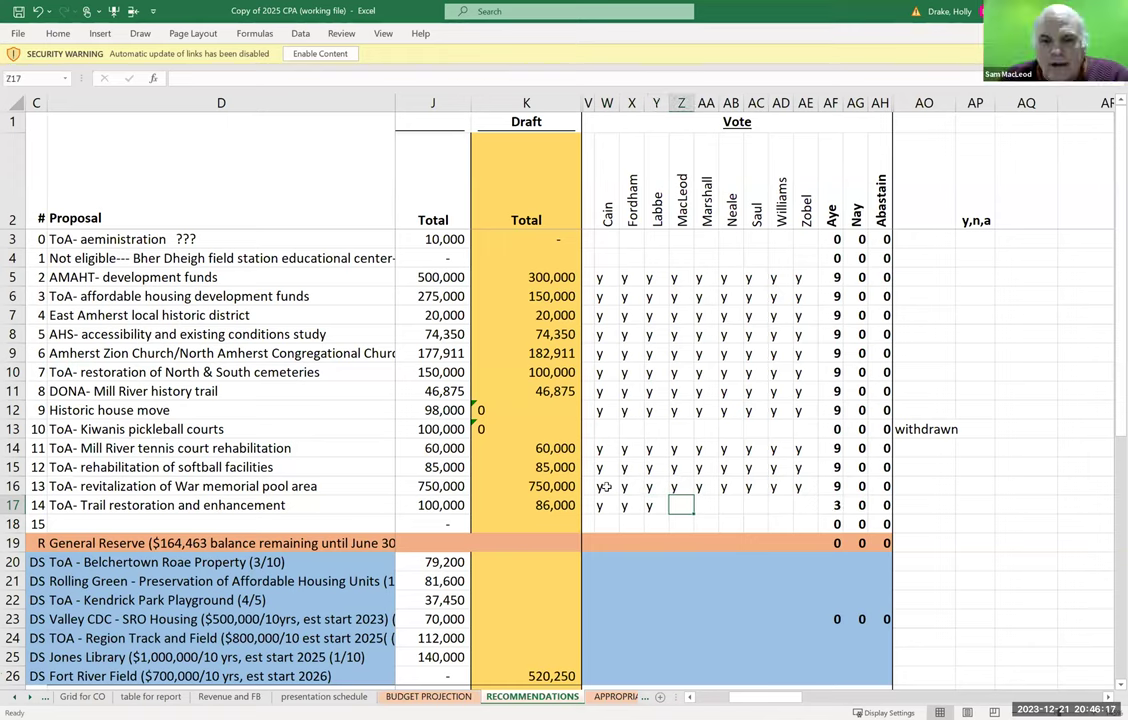
text(y)
key(Tab)
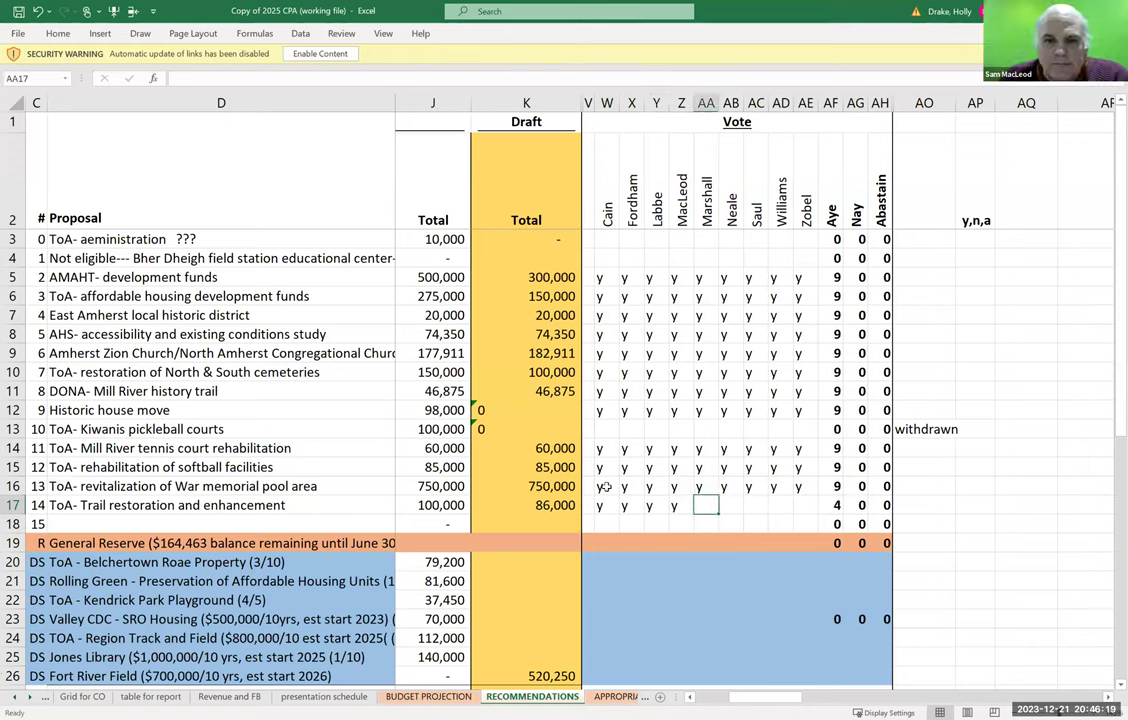
text(y)
key(Tab)
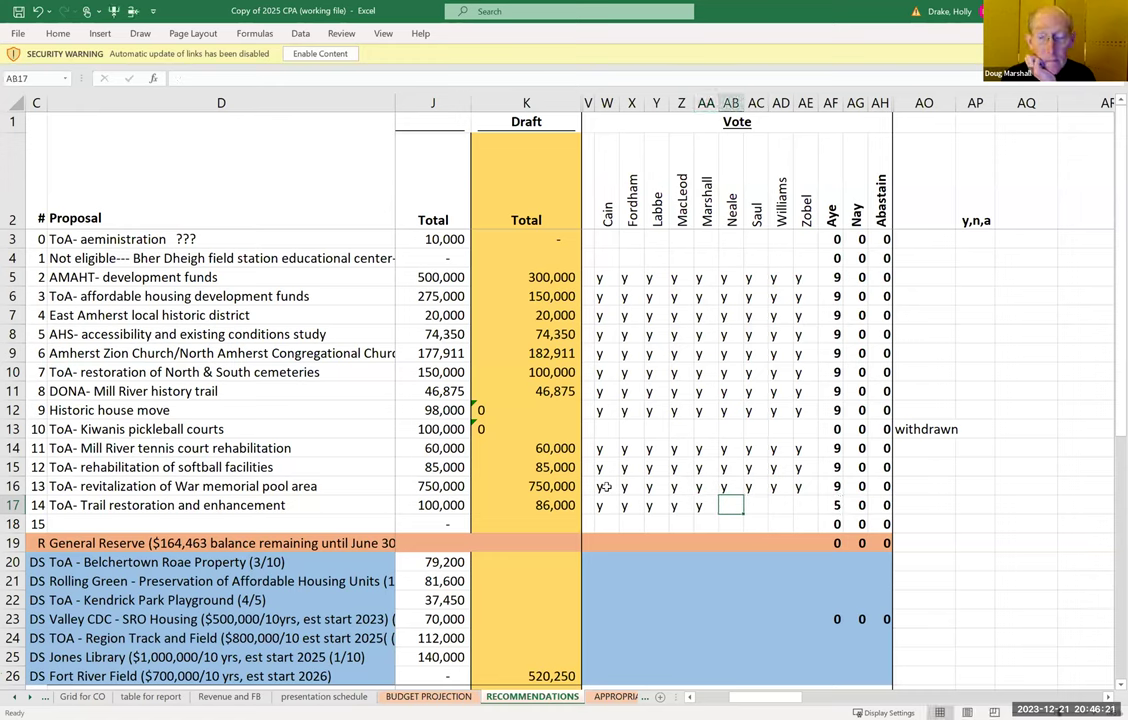
text(y)
key(Tab)
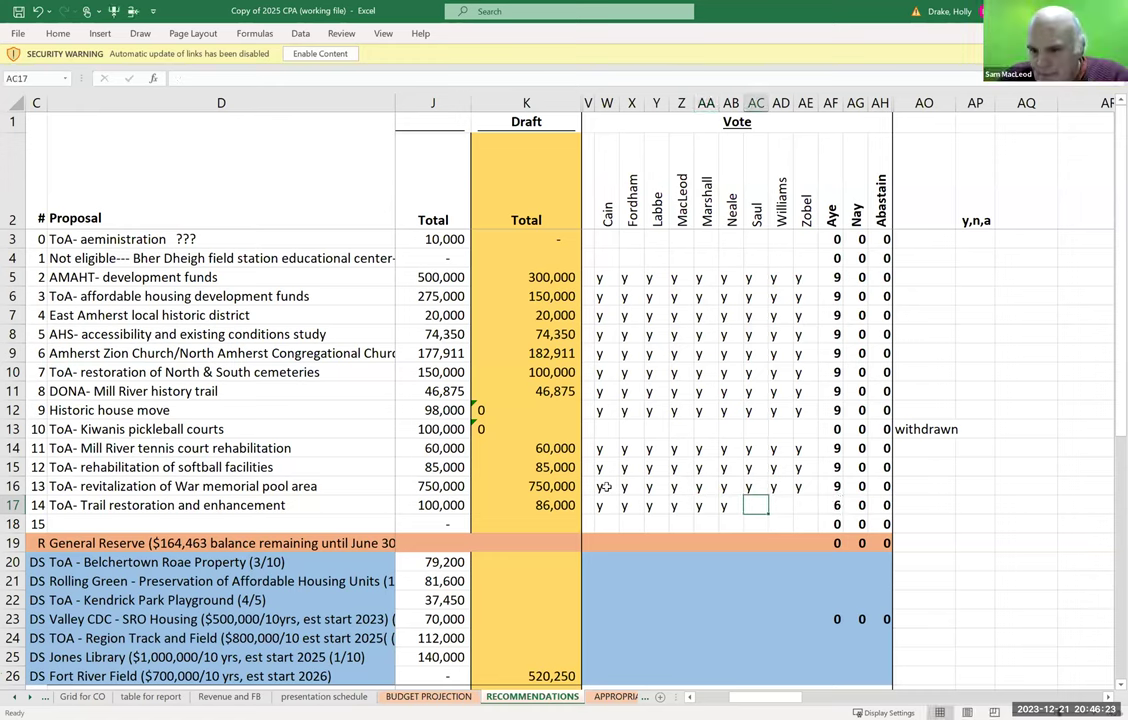
text(y)
key(Tab)
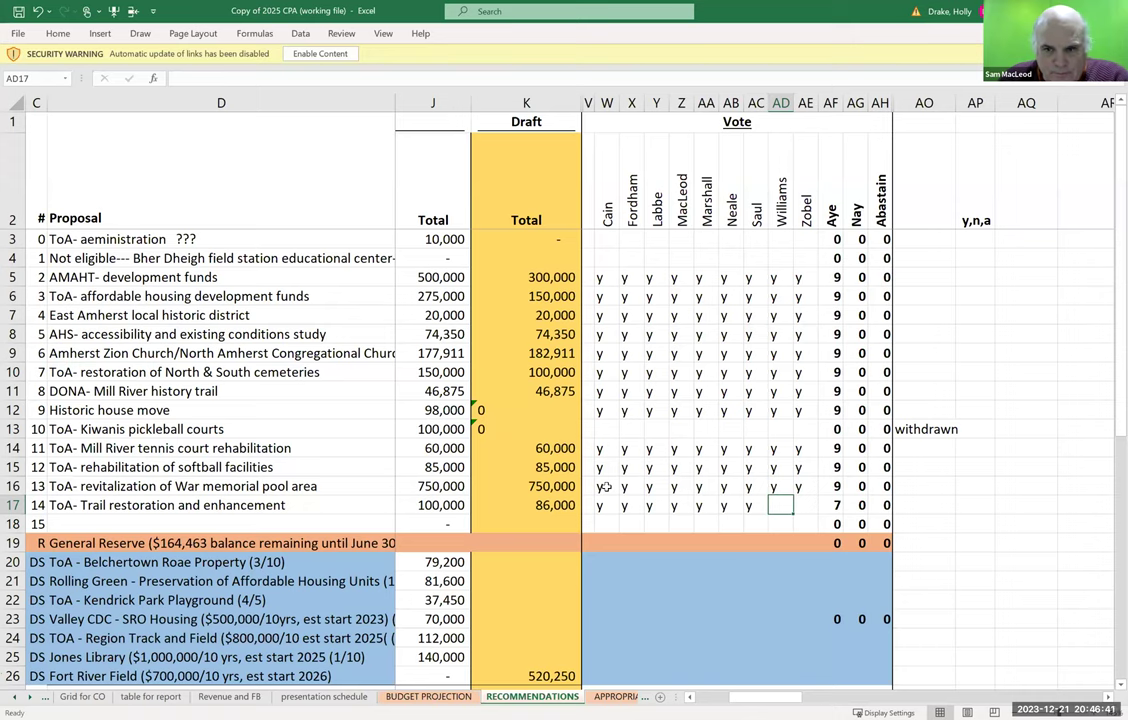
Record y votes for the last two committee members in the Trail restoration and enhancement row, AD17 and AE17.
text(y)
key(Tab)
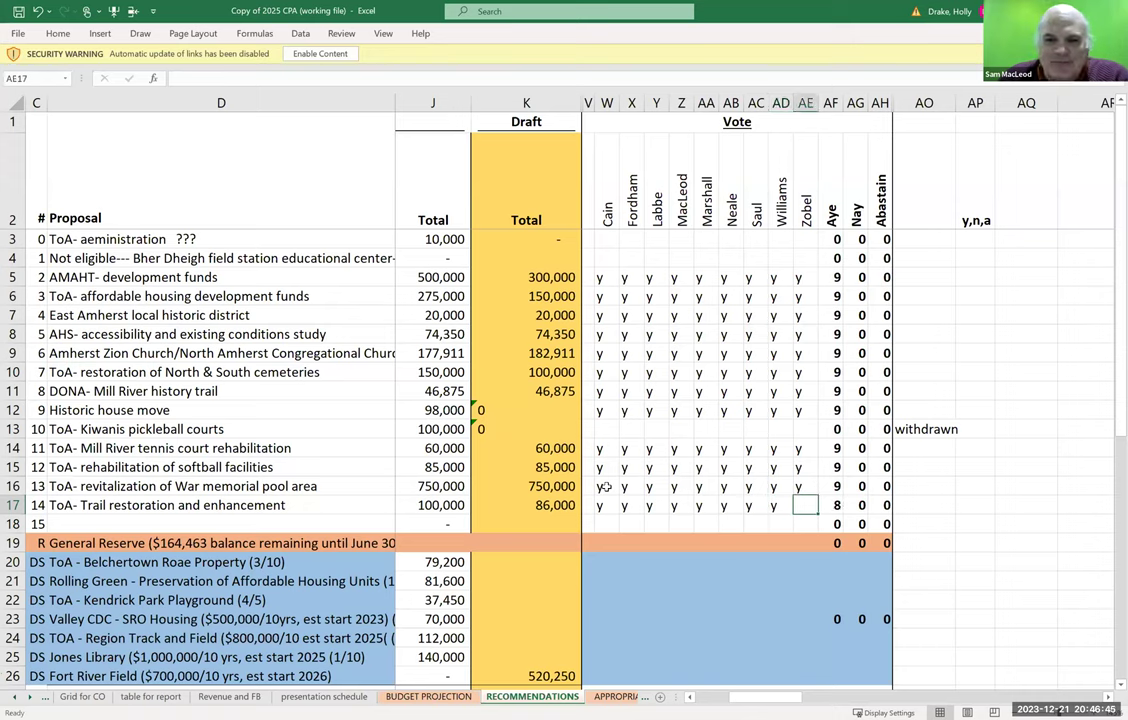
text(y)
key(Tab)
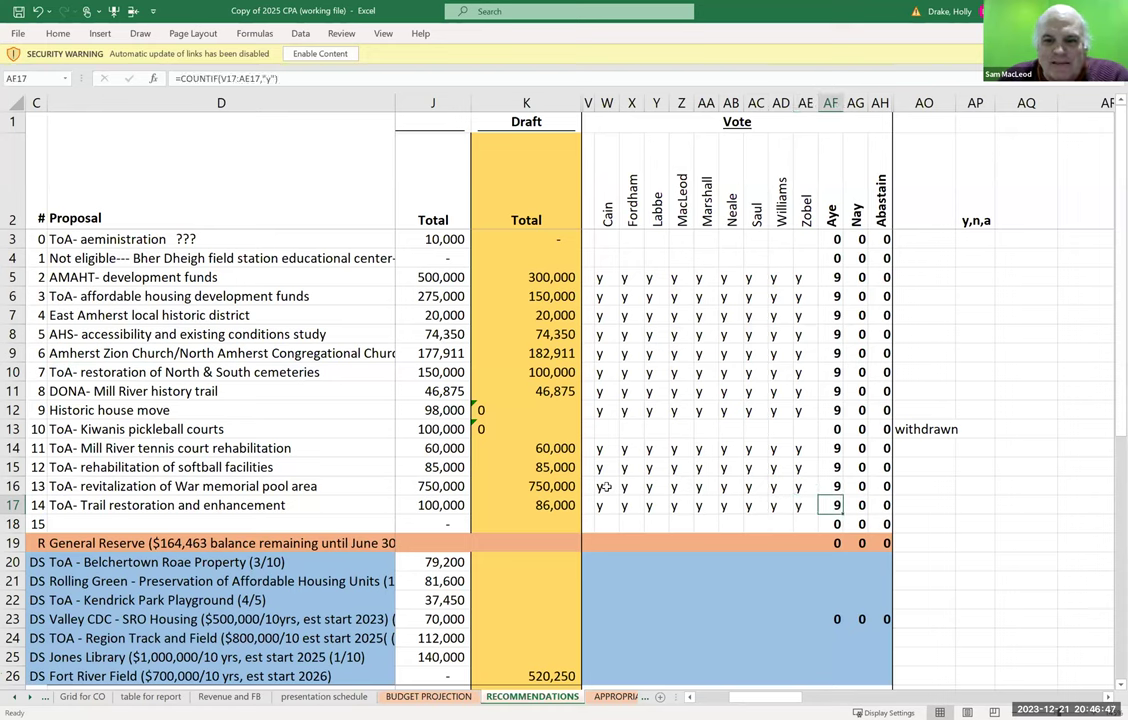
key(Return)
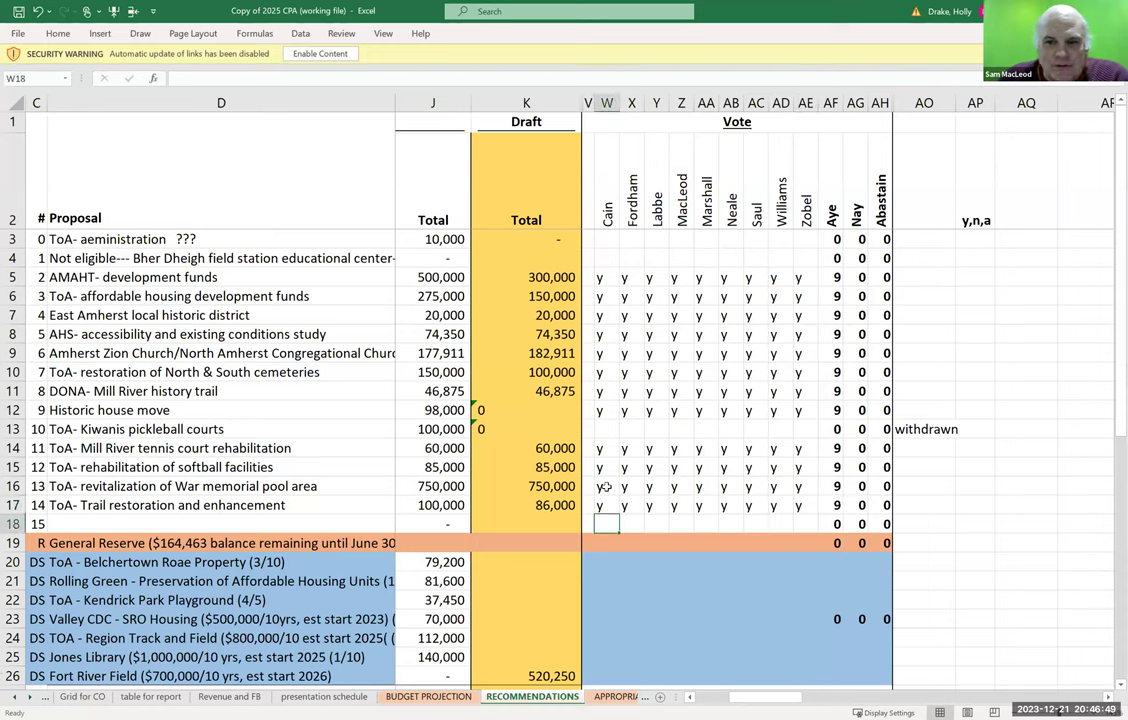
key(Down)
key(Down)
key(shift+Down)
key(shift+Down)
key(shift+Down)
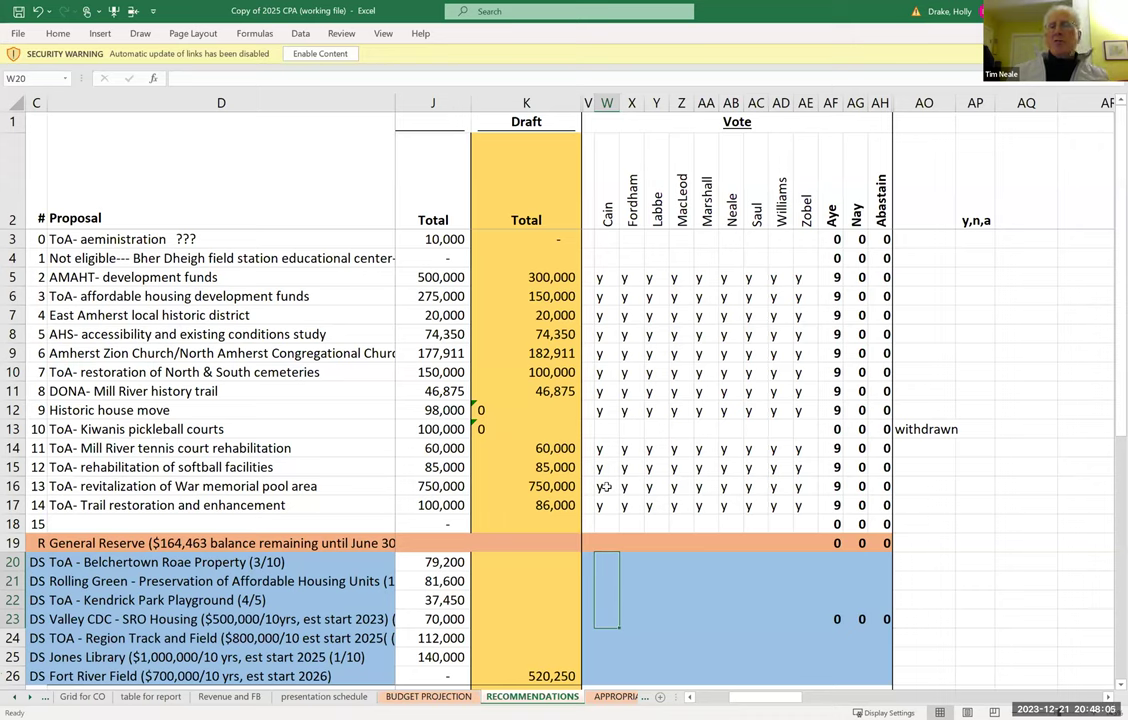
Add the note "reduced" in AO3 beside the ToA- aeministration proposal.
click(920, 239)
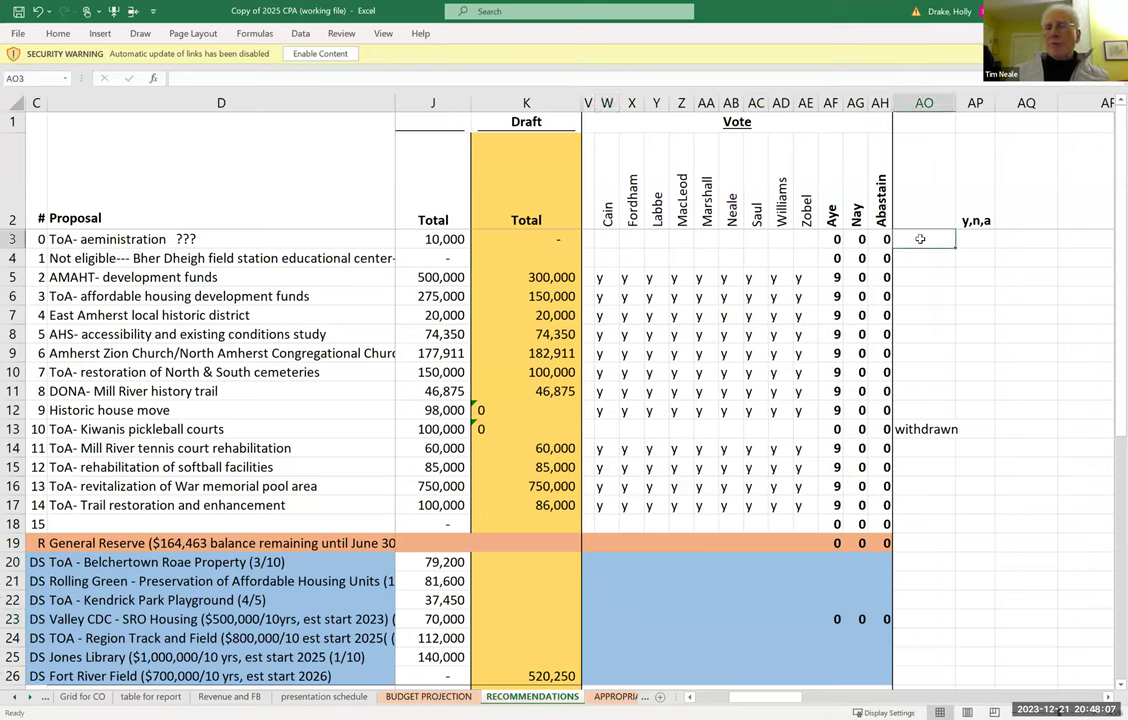
text(redu)
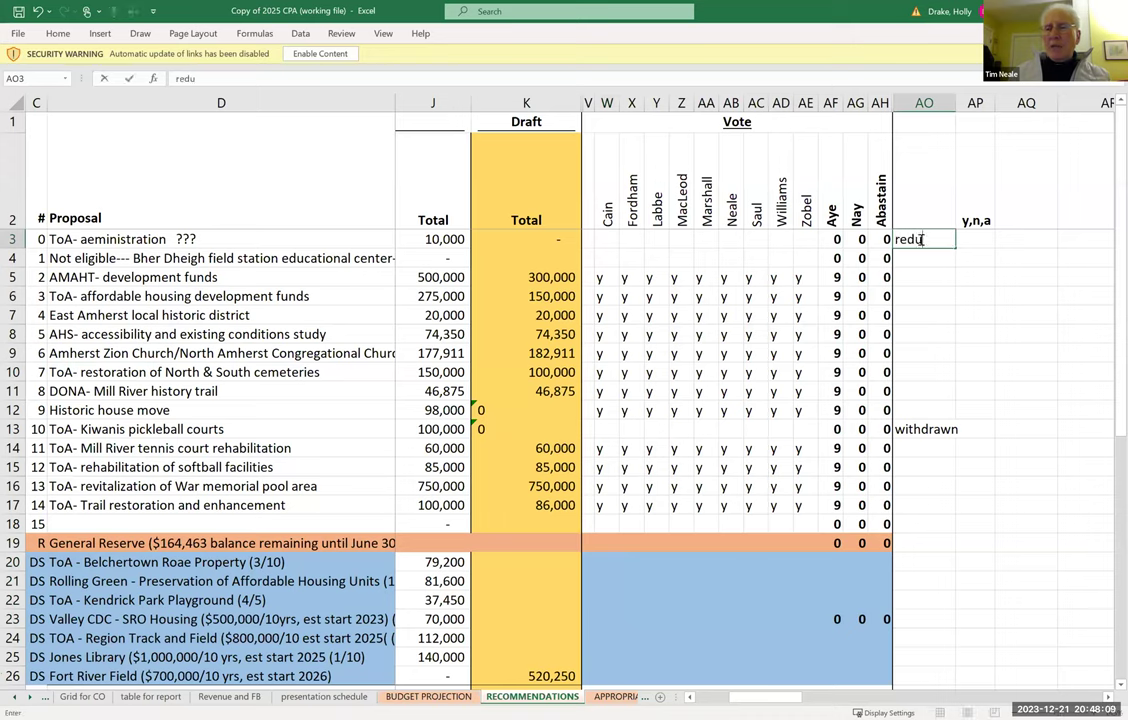
text(ced)
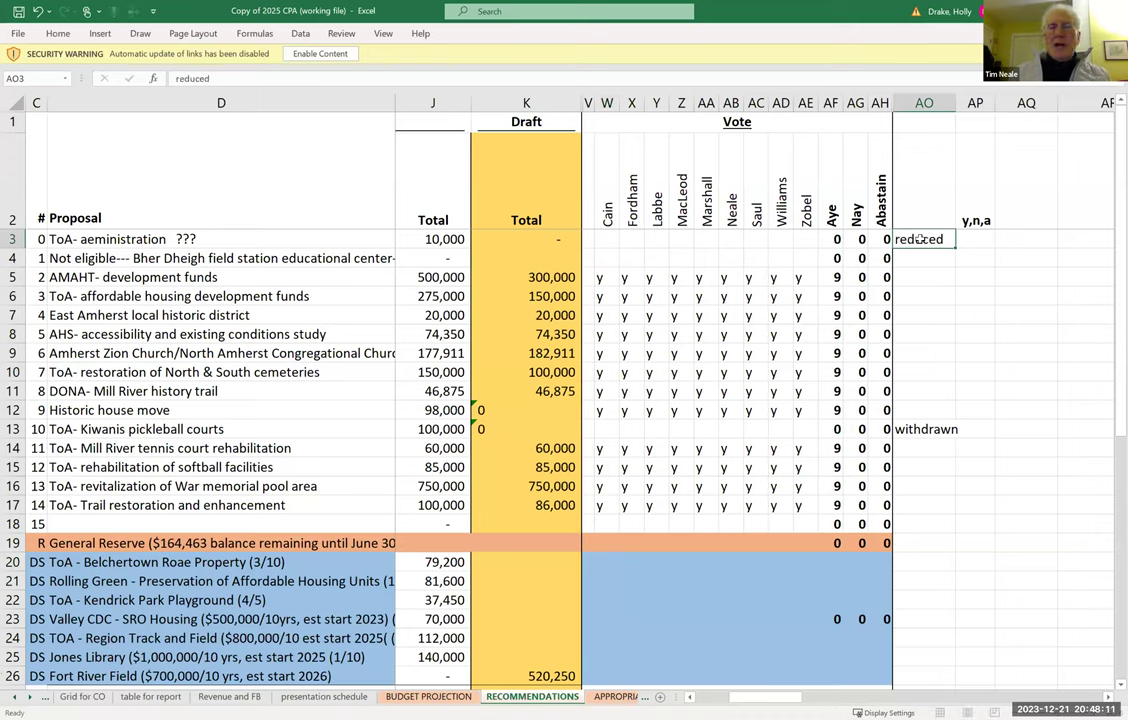
key(Return)
Add the note "not eligible" in AO4 beside the Bher Dheigh field station proposal.
text(not e)
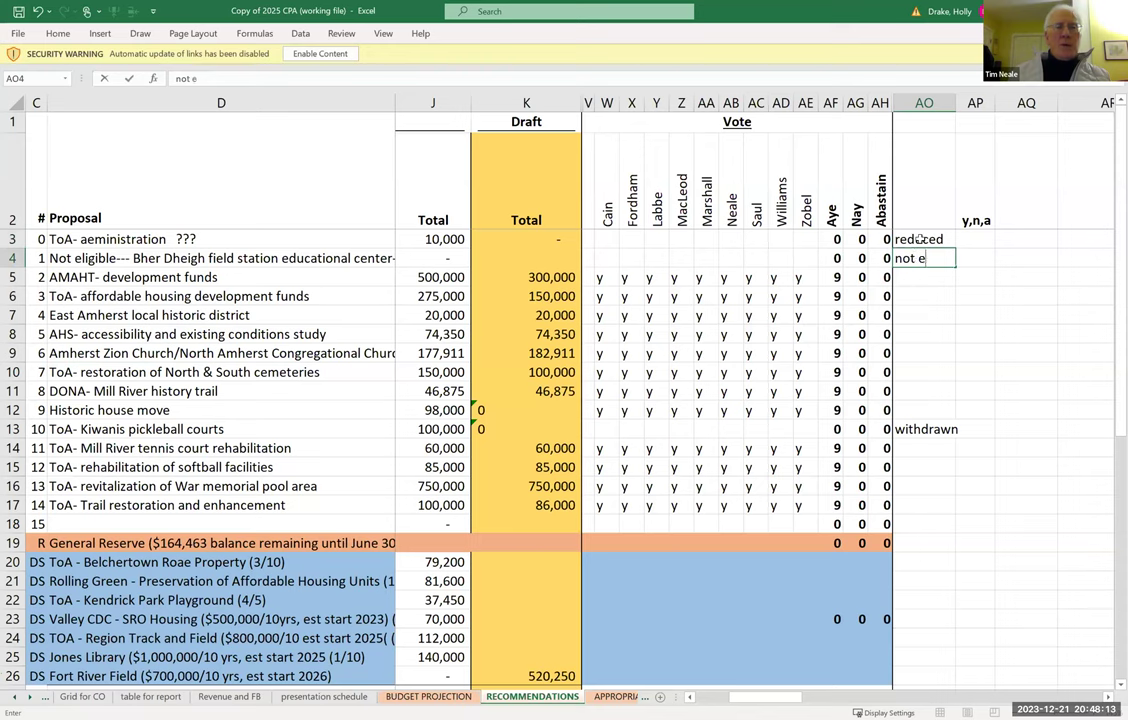
text(loigib)
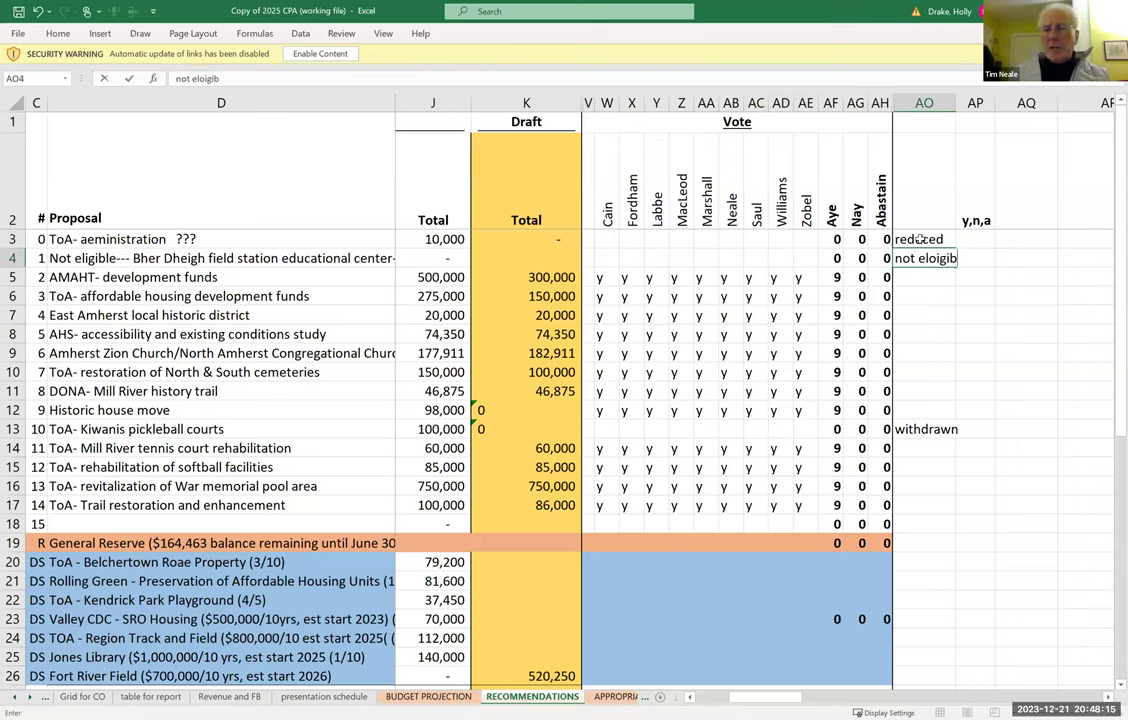
text(le)
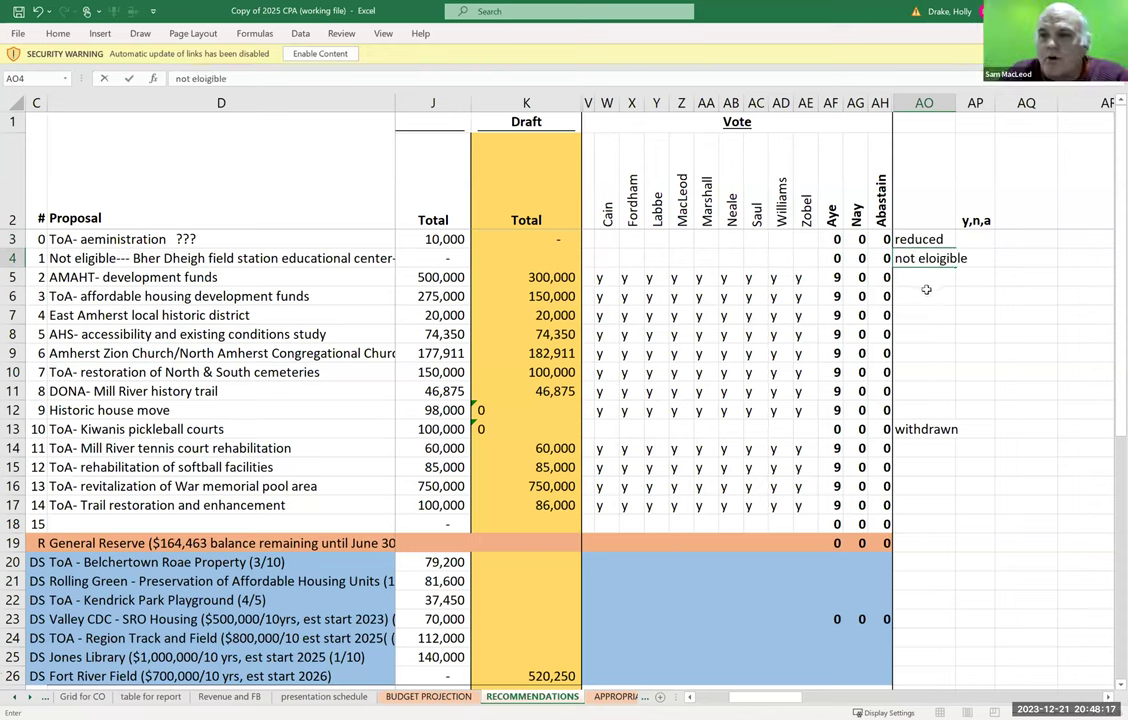
click(944, 263)
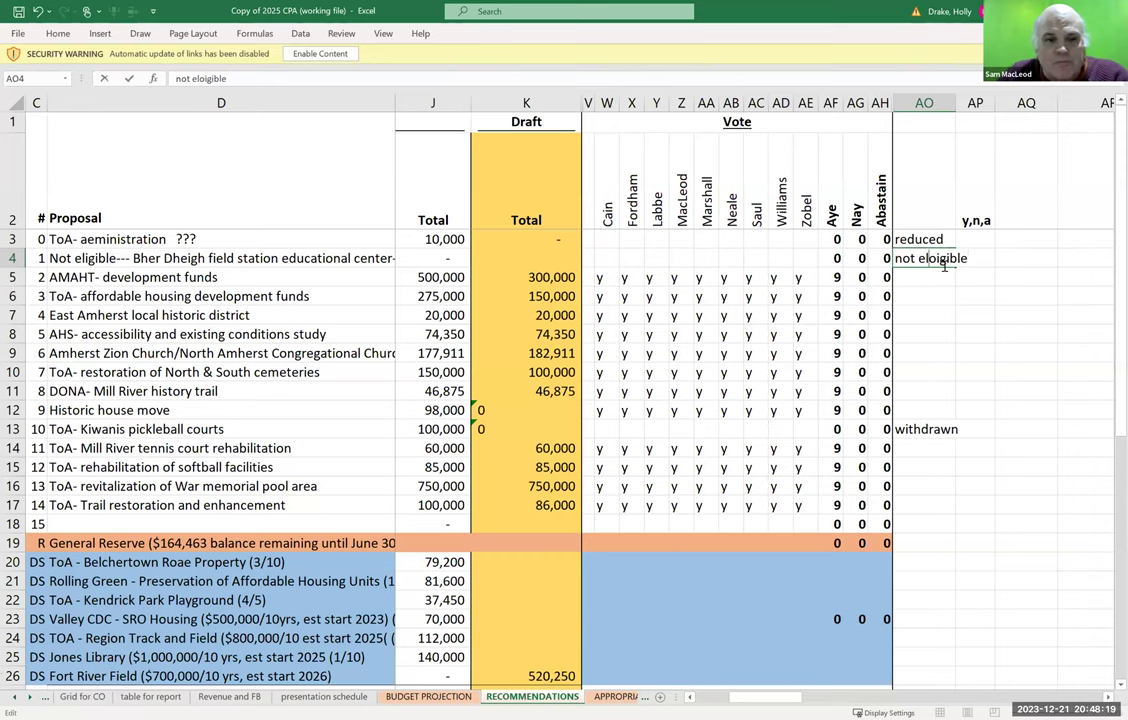
key(BackSpace)
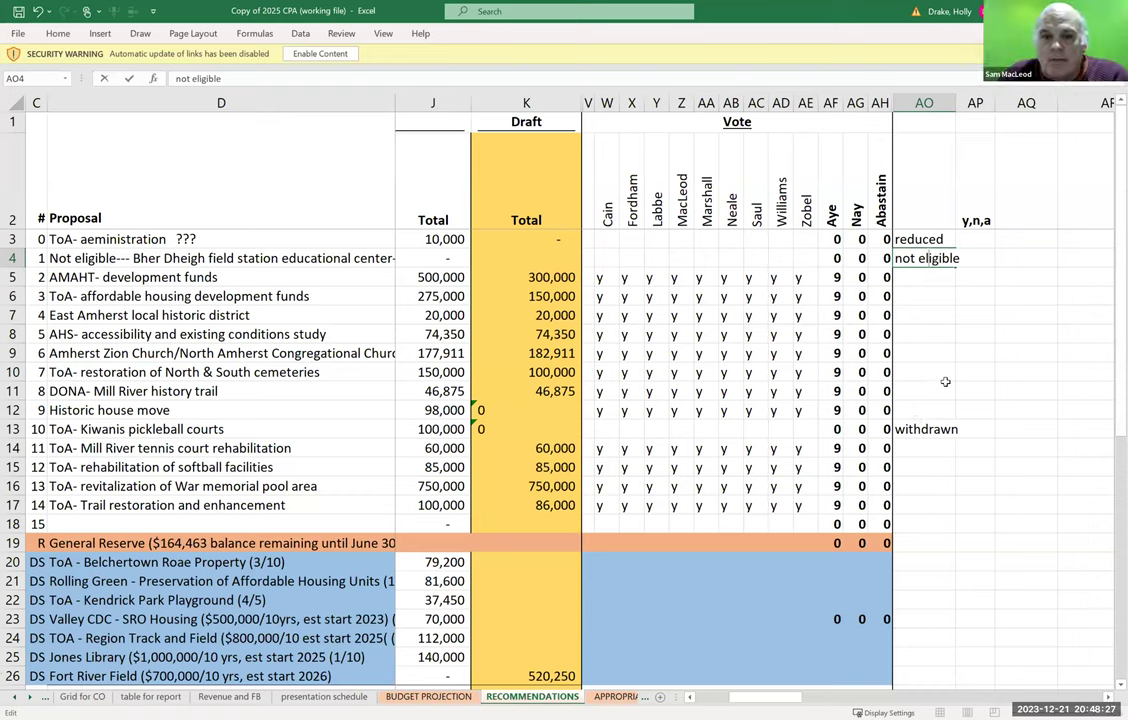
Add the note "Recommend 0 dollars" in AO12 beside the Historic house move proposal.
click(926, 411)
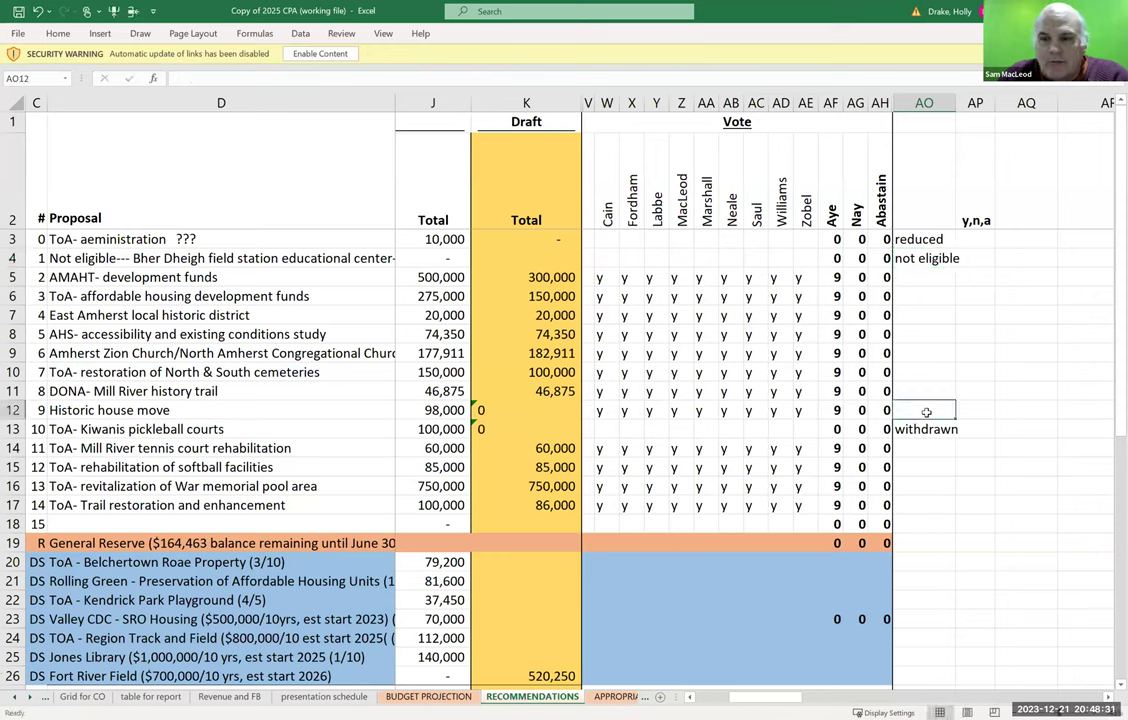
text(Recom)
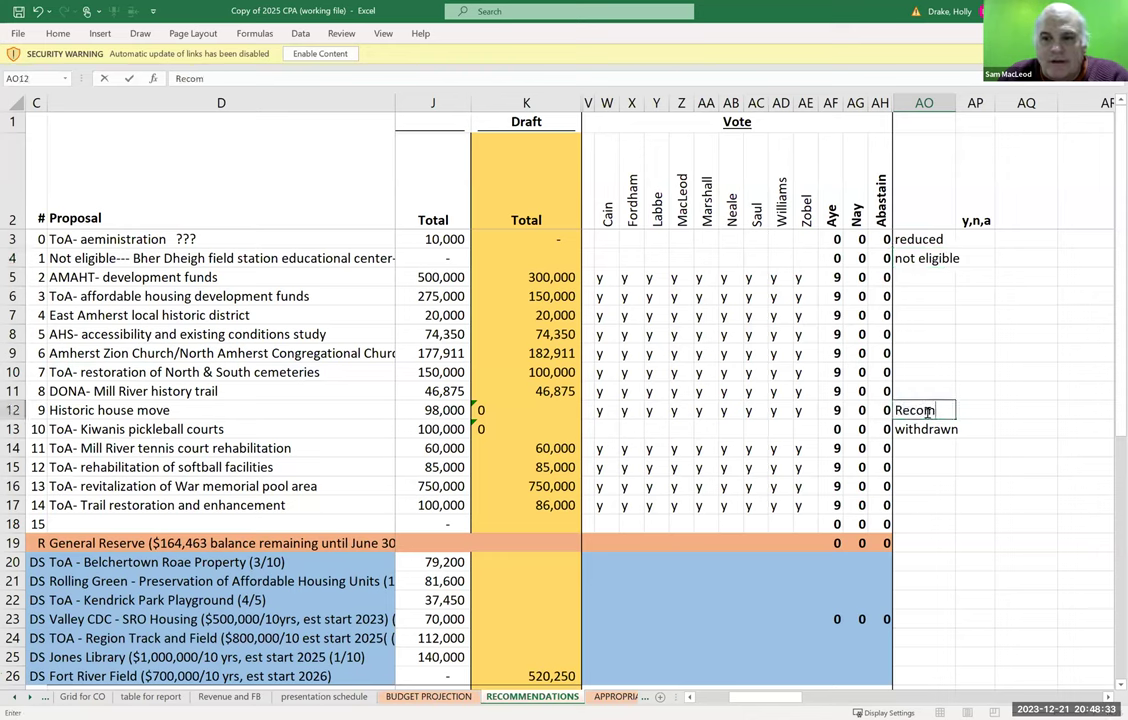
text(mend 0 do)
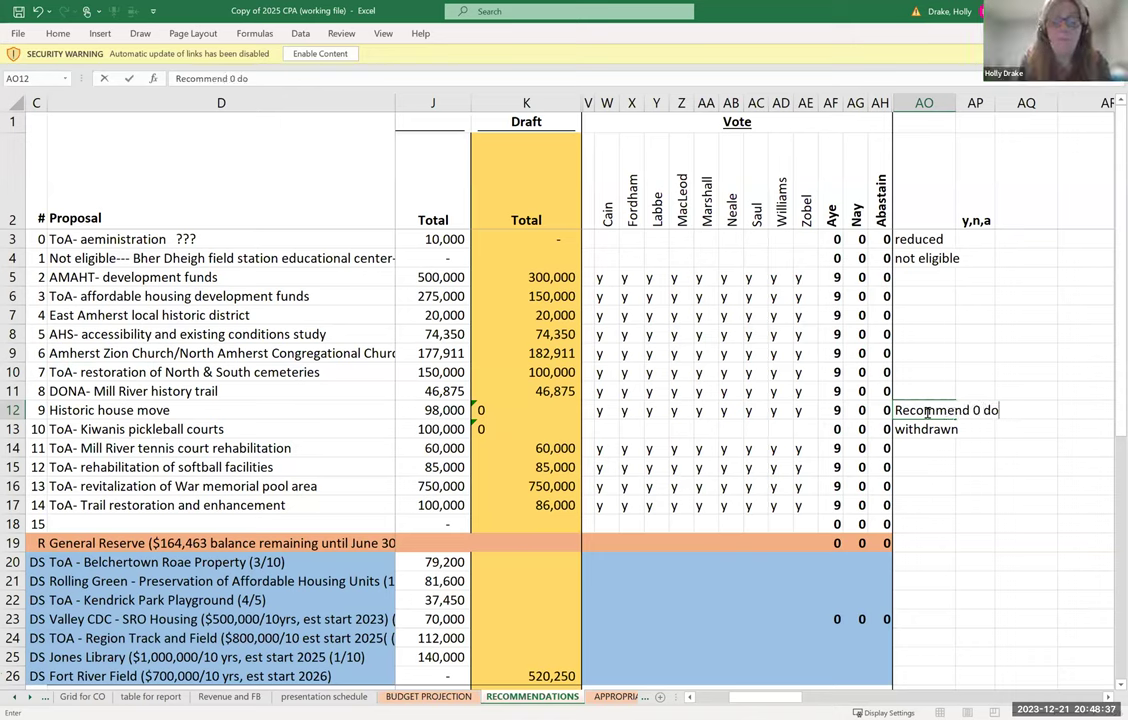
text(llars)
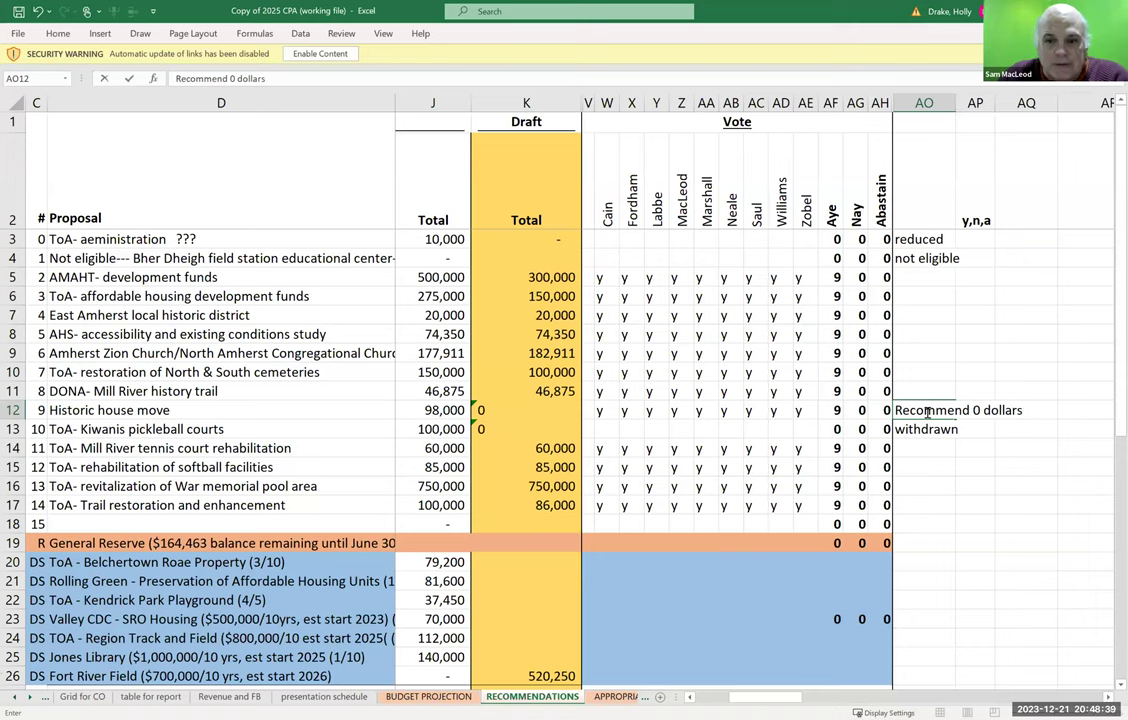
Extend the ToA- aeministration note in AO3 to read "reduced to 0".
key(ctrl+Up)
key(ctrl+Up)
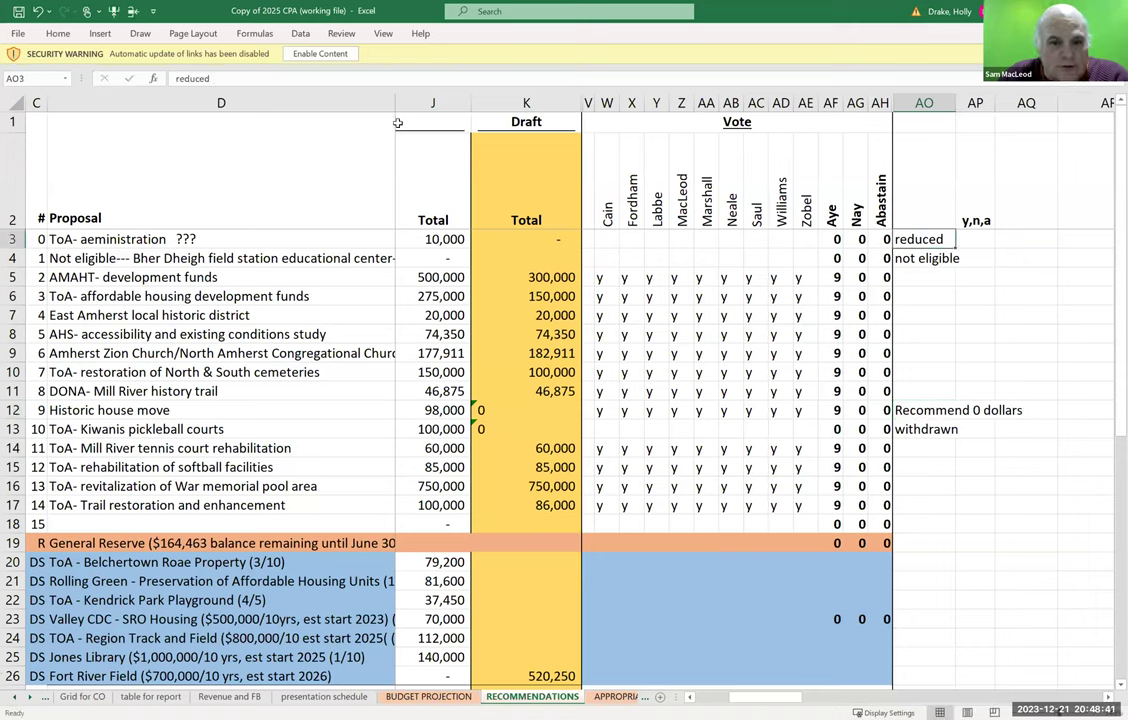
click(417, 78)
text(to 0)
key(Return)
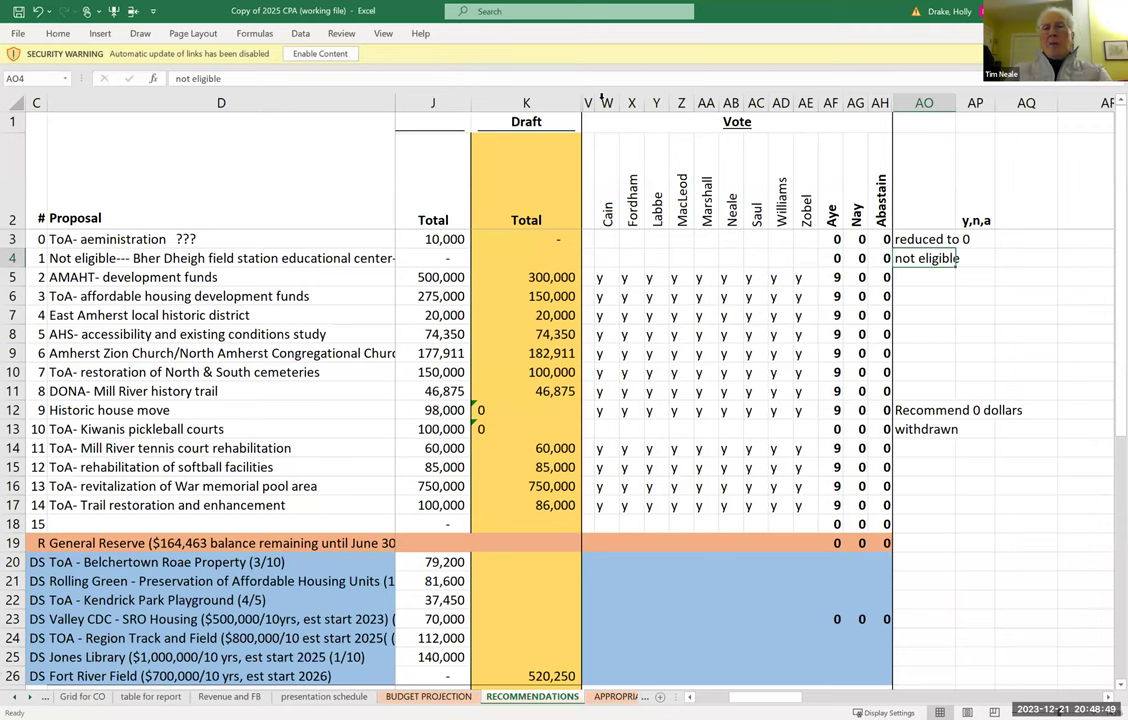
Reword the Historic house move note in AO12 to "Recommended 0 dollars".
scroll(978, 620, right, 1)
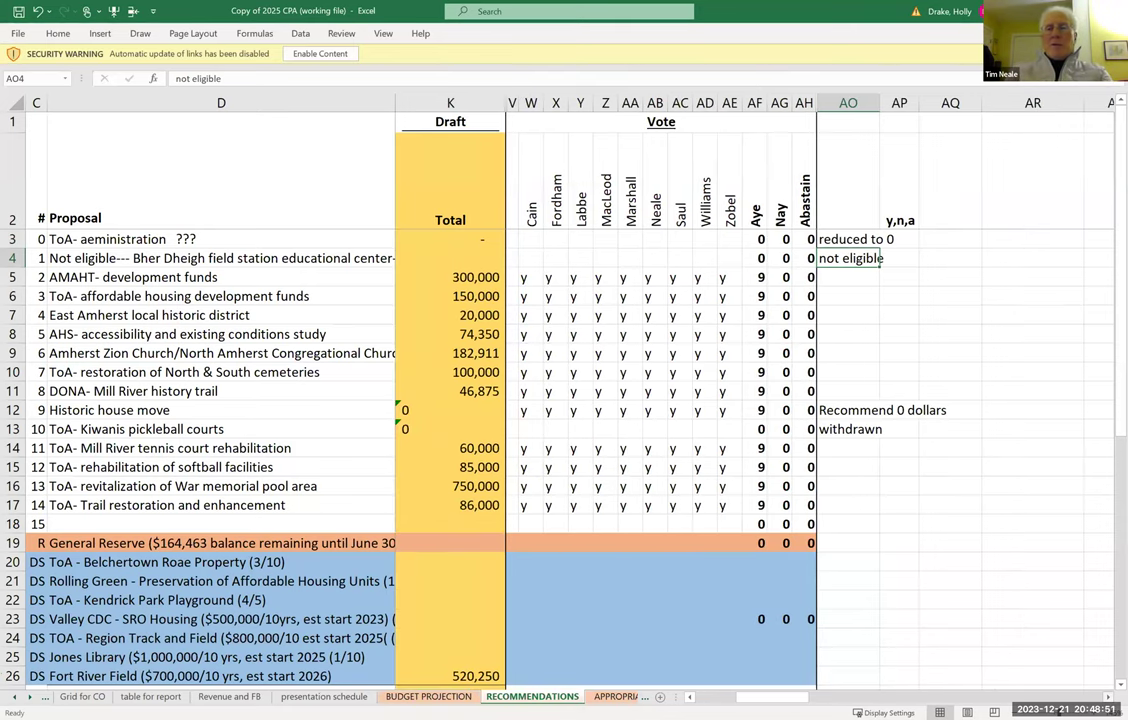
scroll(760, 400, right, 1)
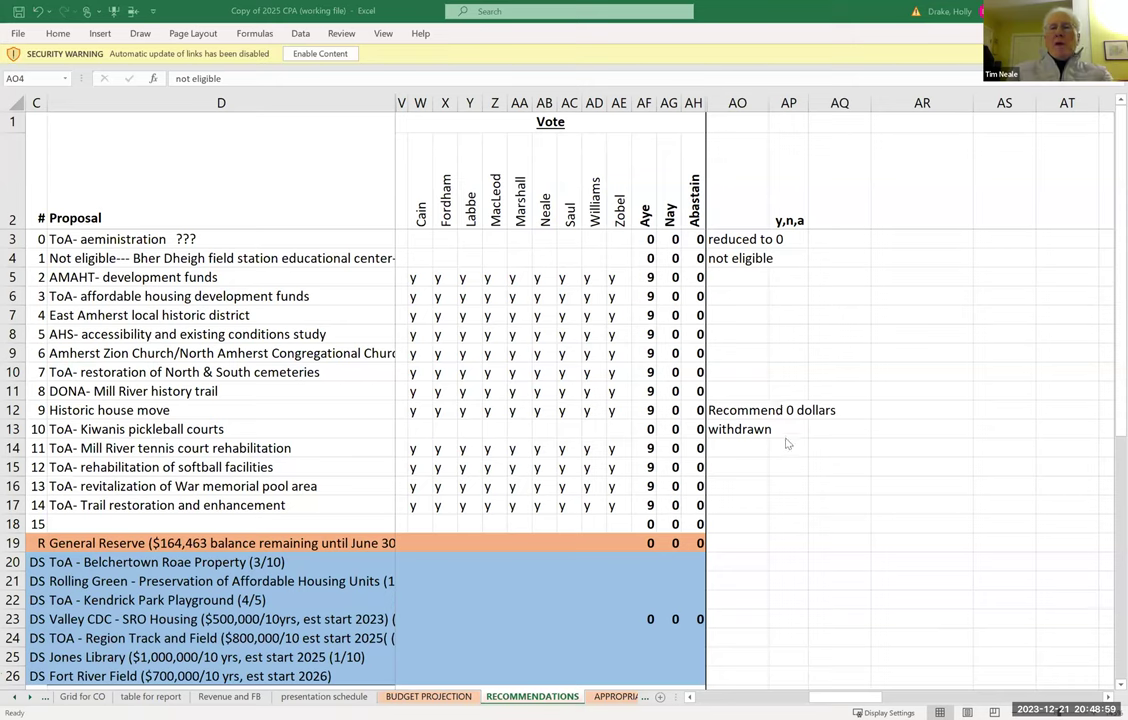
click(726, 410)
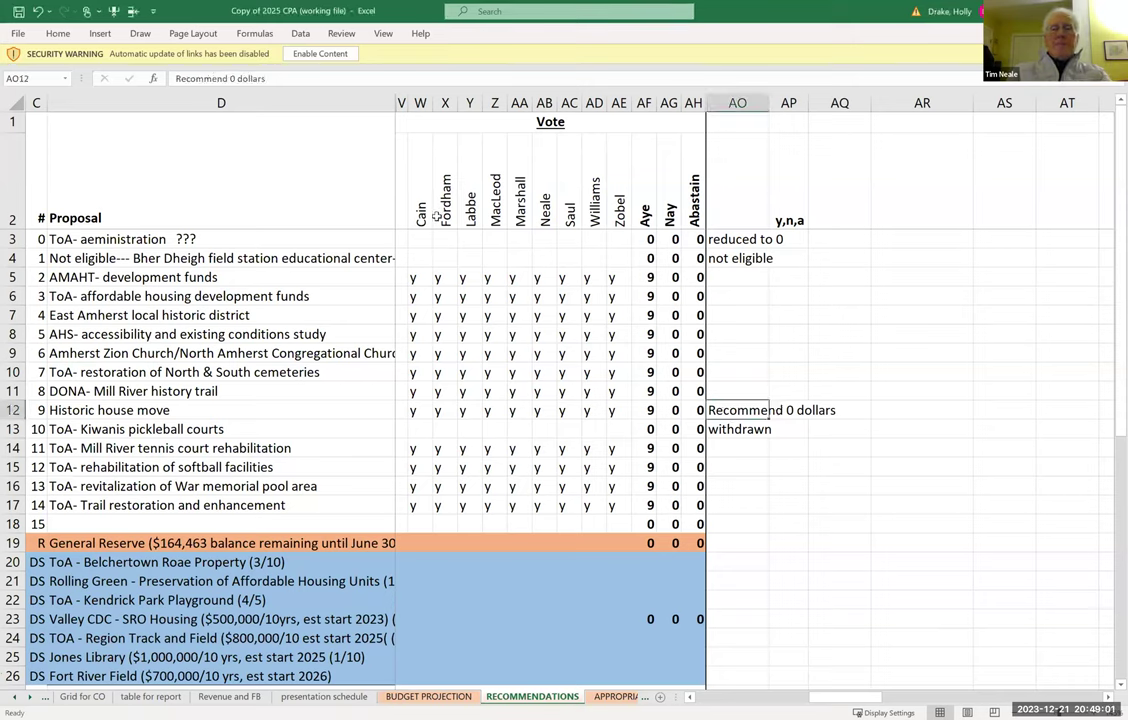
click(228, 77)
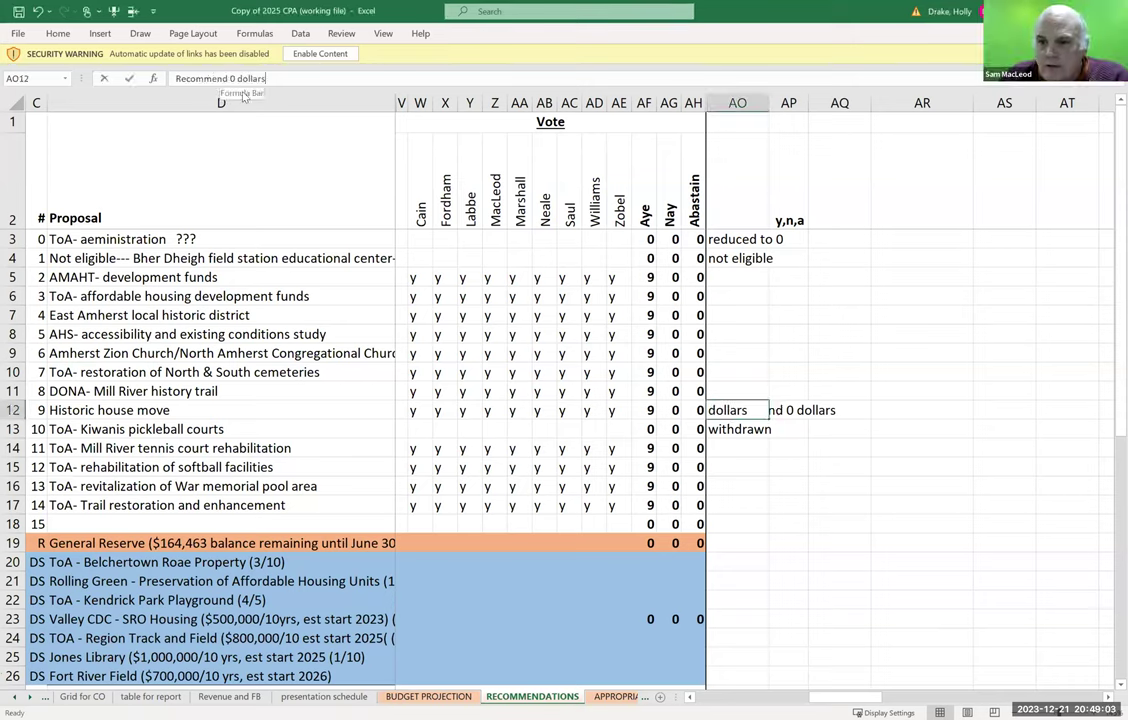
text(ed)
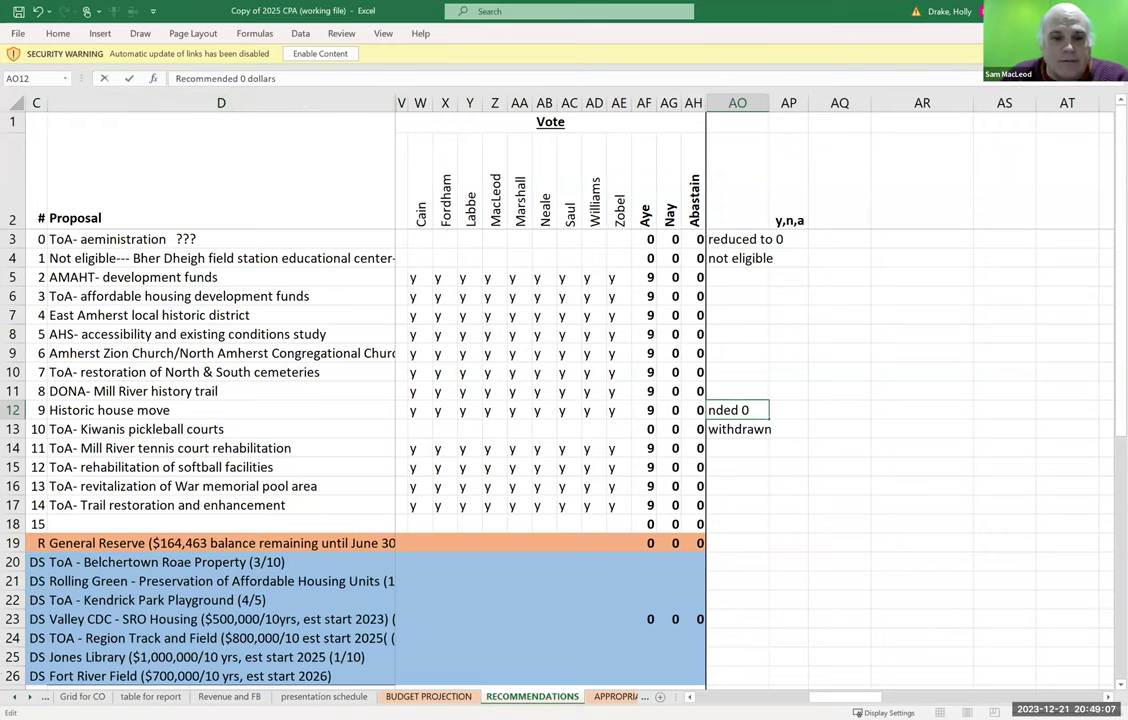
Widen the Proposal column D until the long General Reserve and debt service names fit fully.
scroll(238, 91, left, 1)
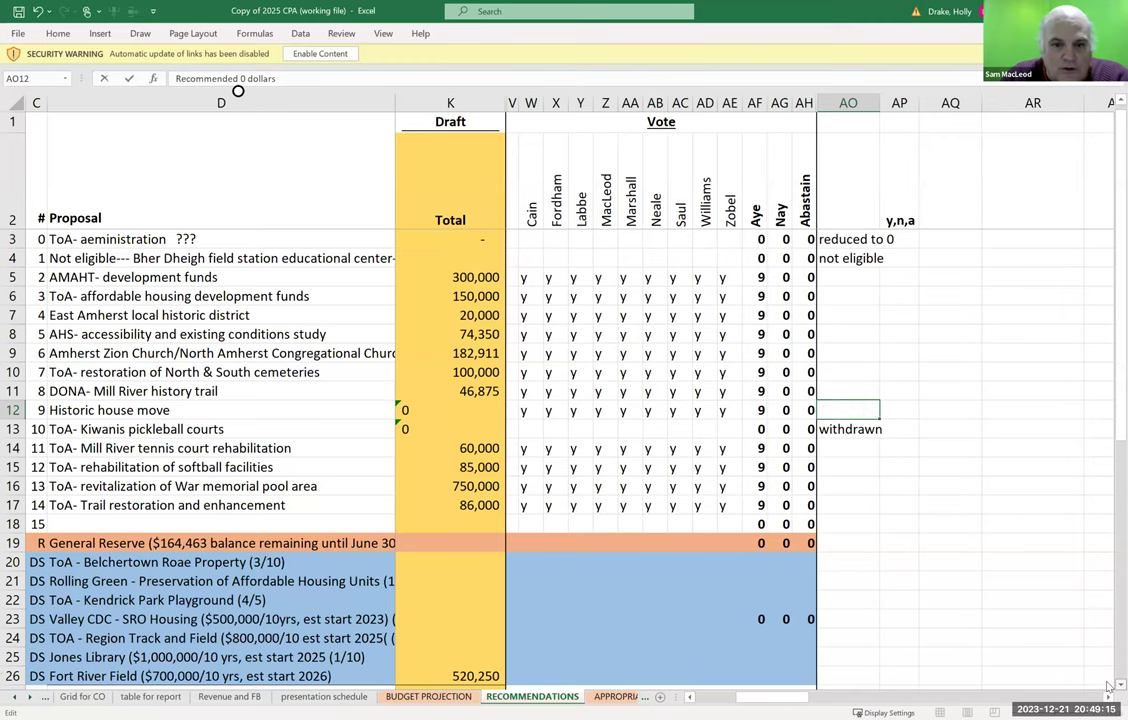
scroll(1108, 686, down, 2)
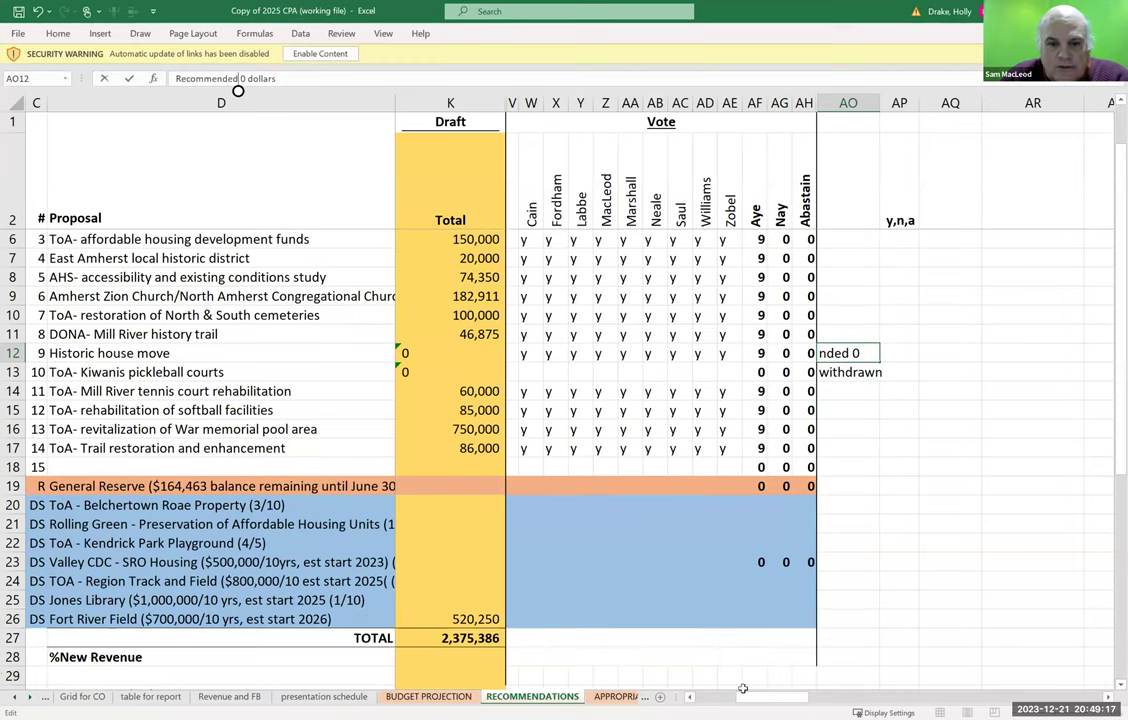
drag(772, 696, 748, 696)
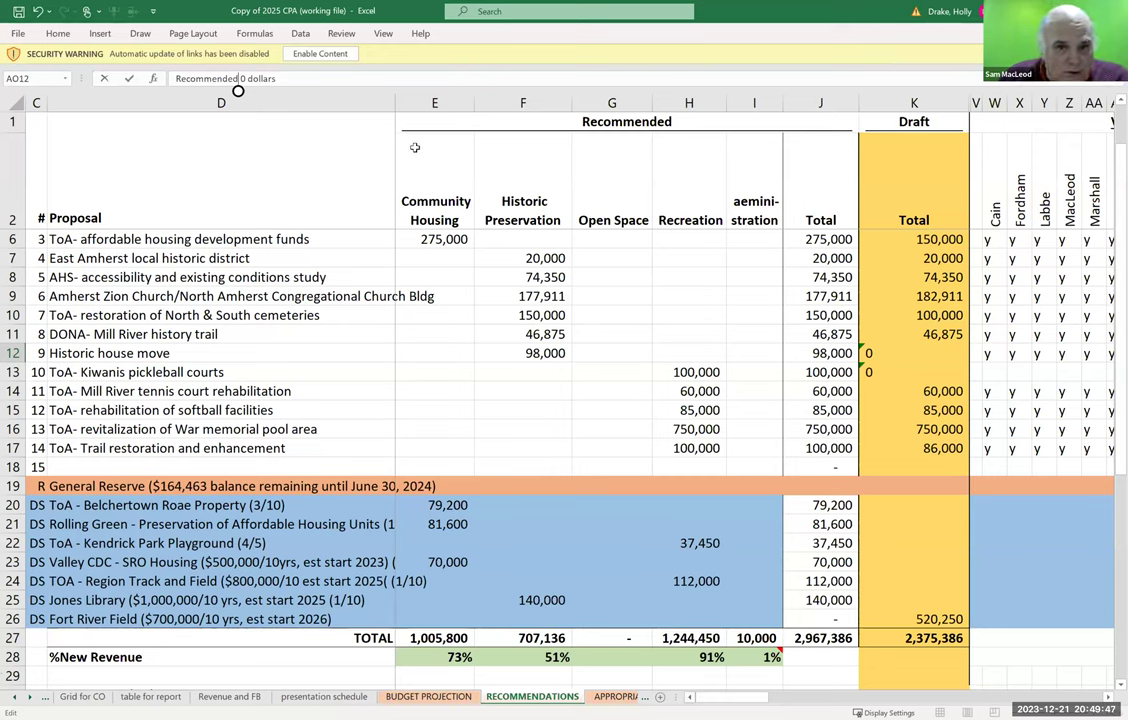
click(393, 103)
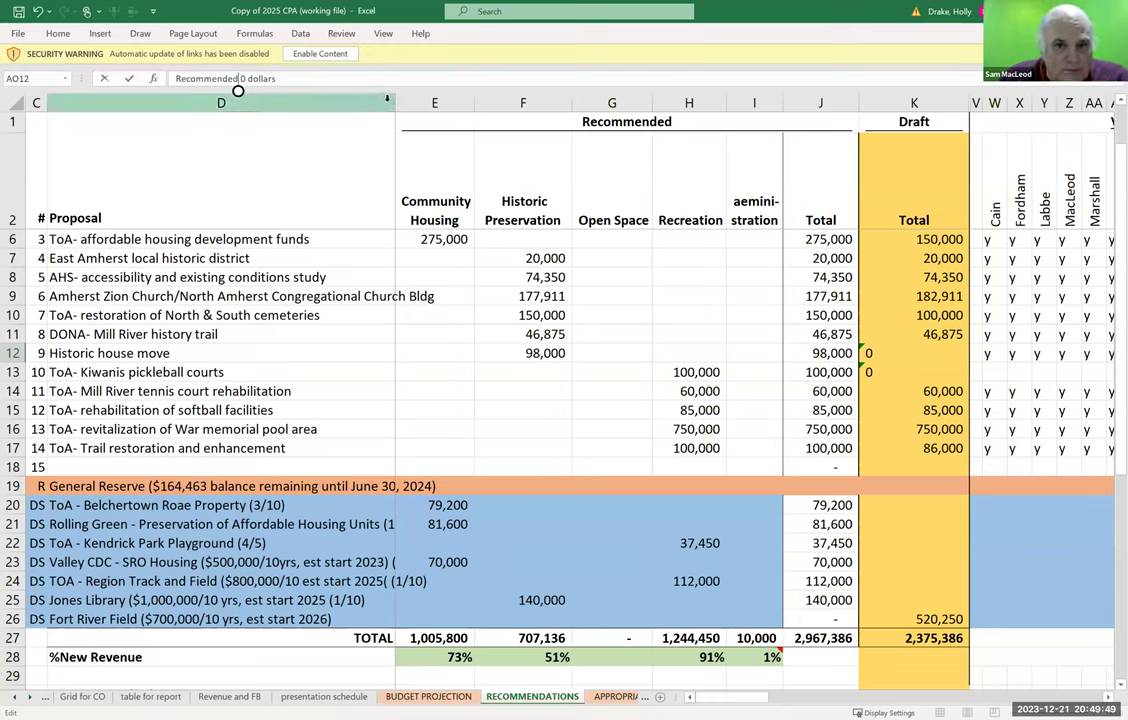
click(393, 103)
drag(394, 103, 437, 104)
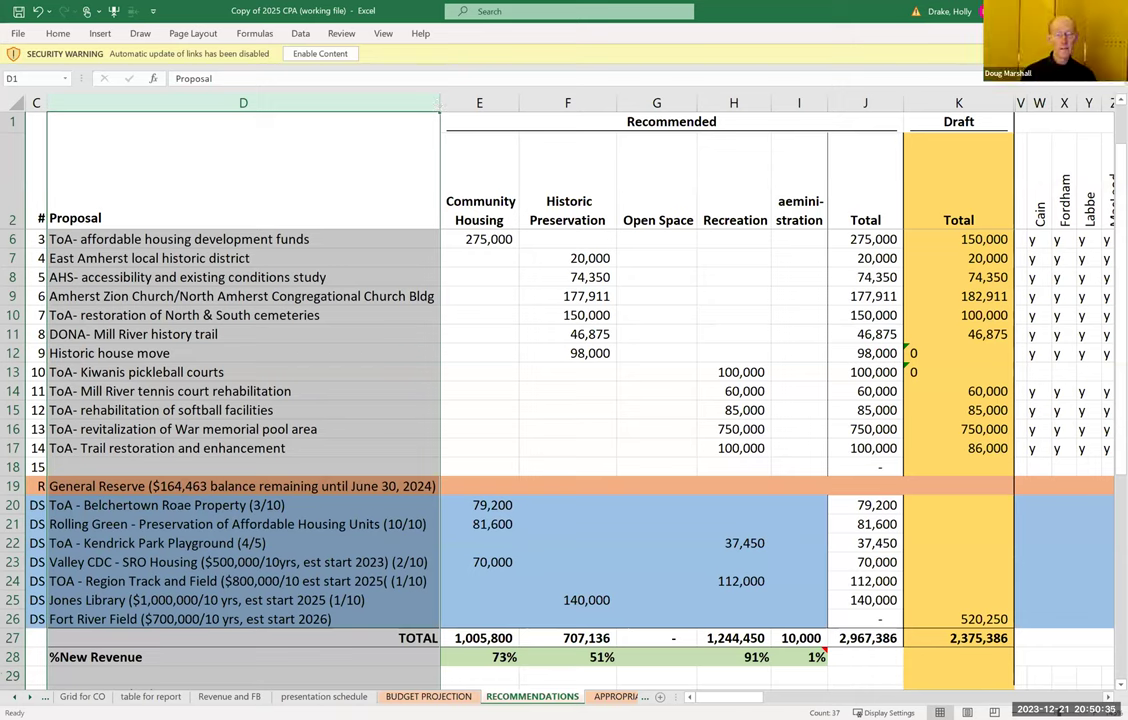
Record y votes for the first three committee members in the merged debt service vote cells, W20 through Y20.
scroll(700, 380, right, 3)
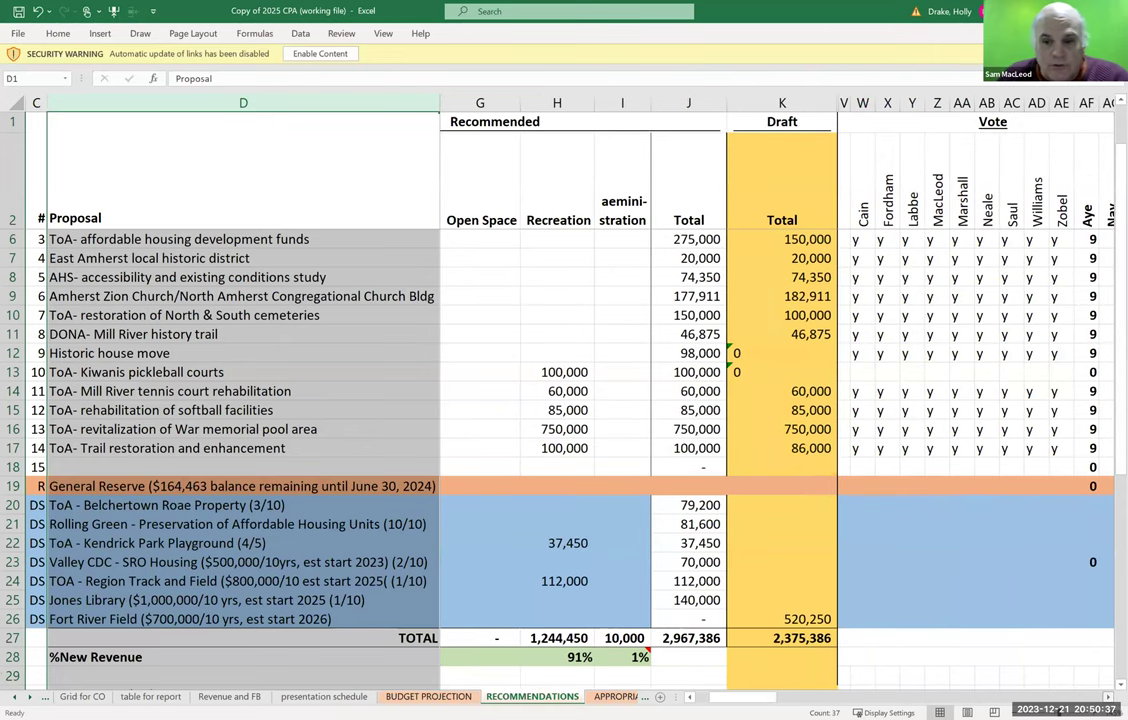
scroll(640, 480, right, 1)
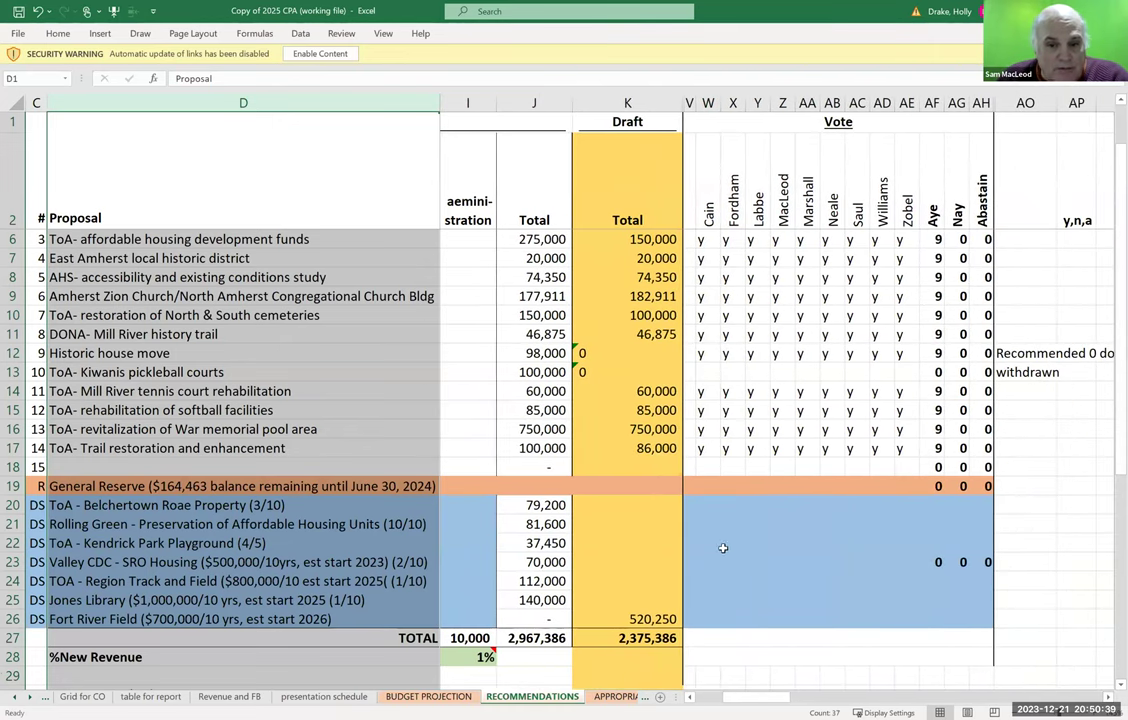
click(702, 510)
key(shift+Down)
key(shift+Down)
key(shift+Down)
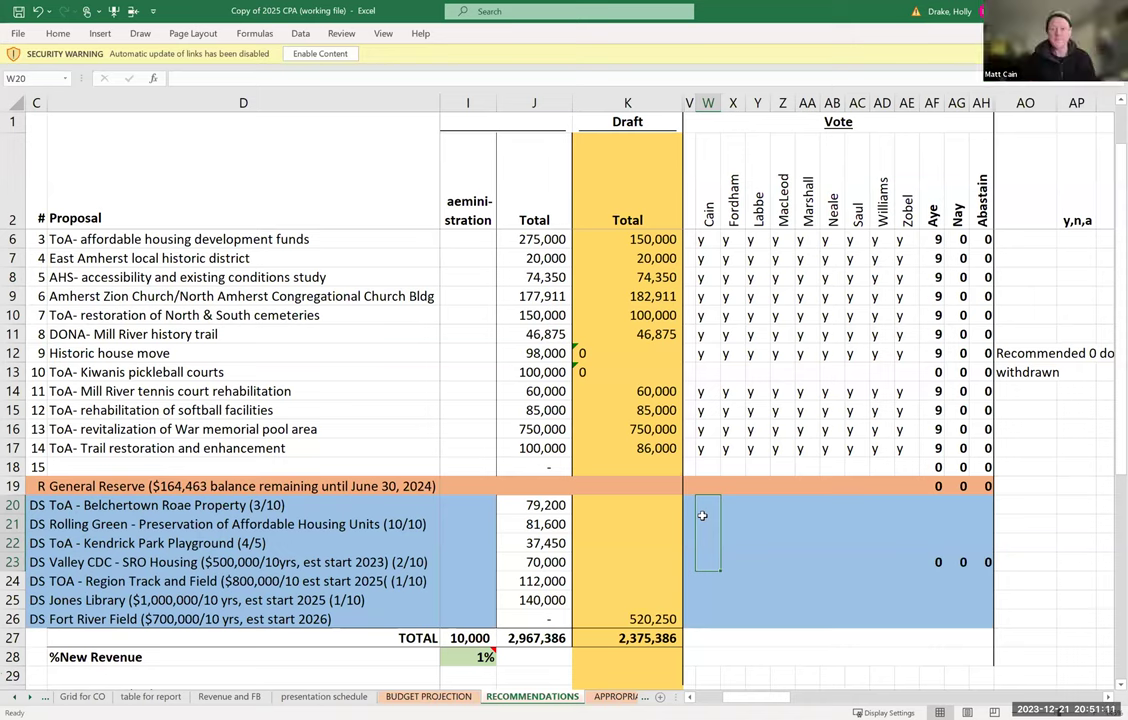
text(y)
key(Tab)
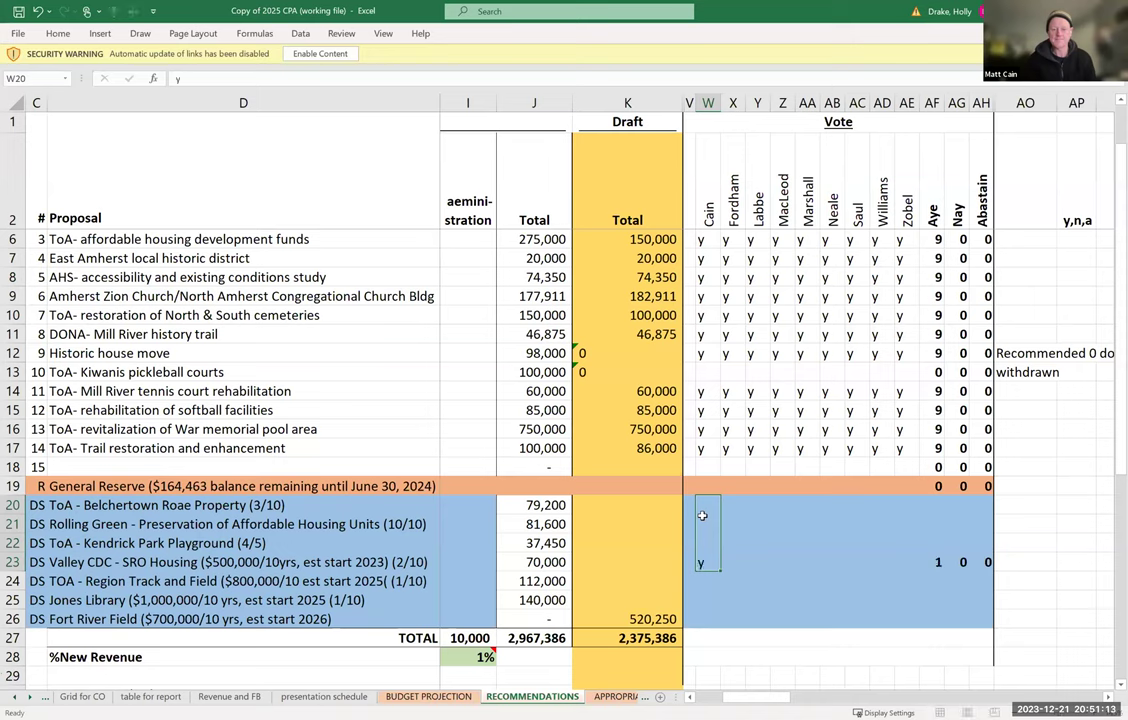
text(y)
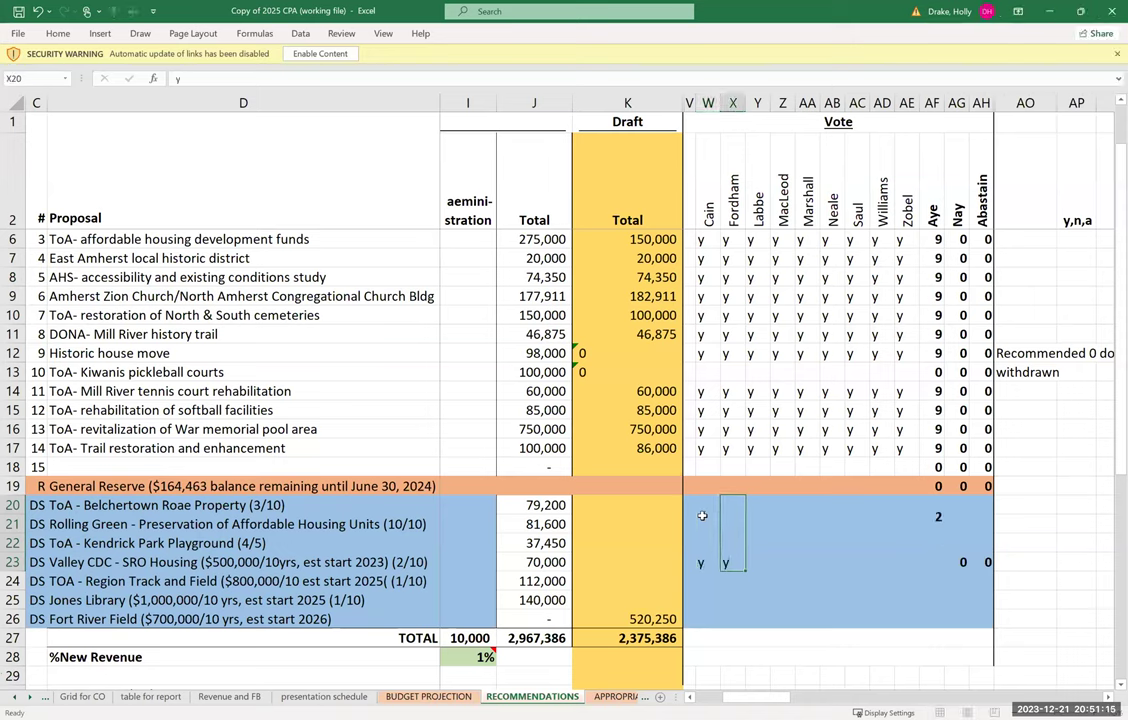
key(Tab)
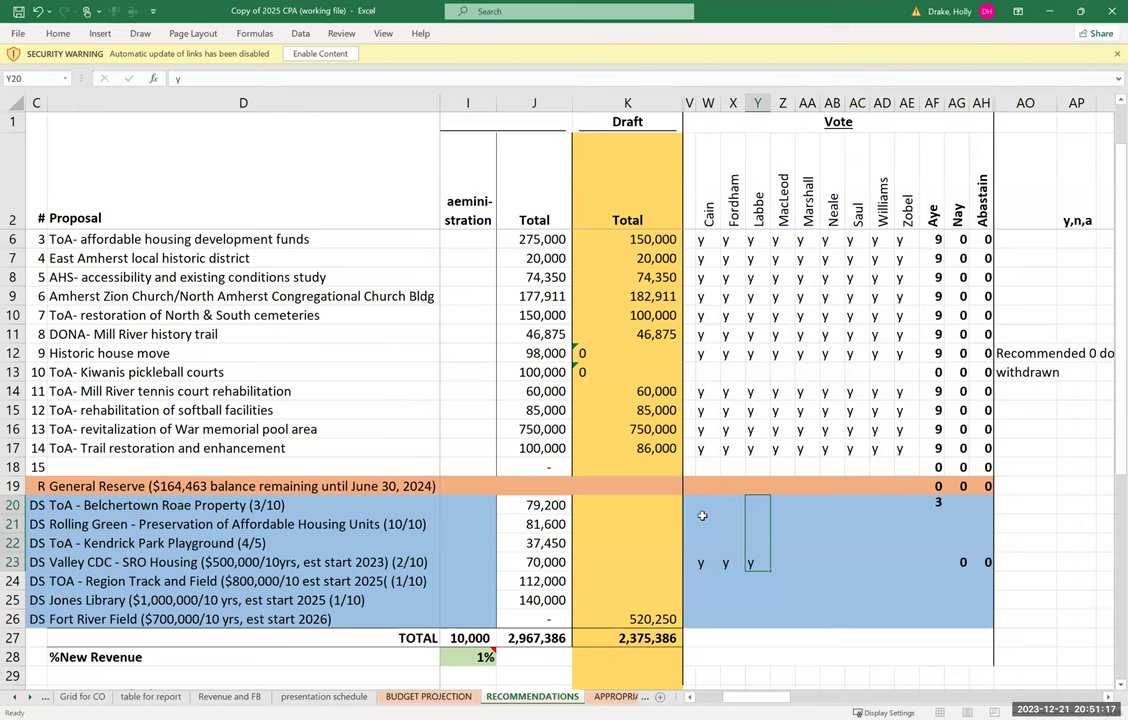
text(y)
key(Tab)
Record y votes for the next five committee members in the merged debt service vote cells, Z20 through AD20.
text(y)
key(Tab)
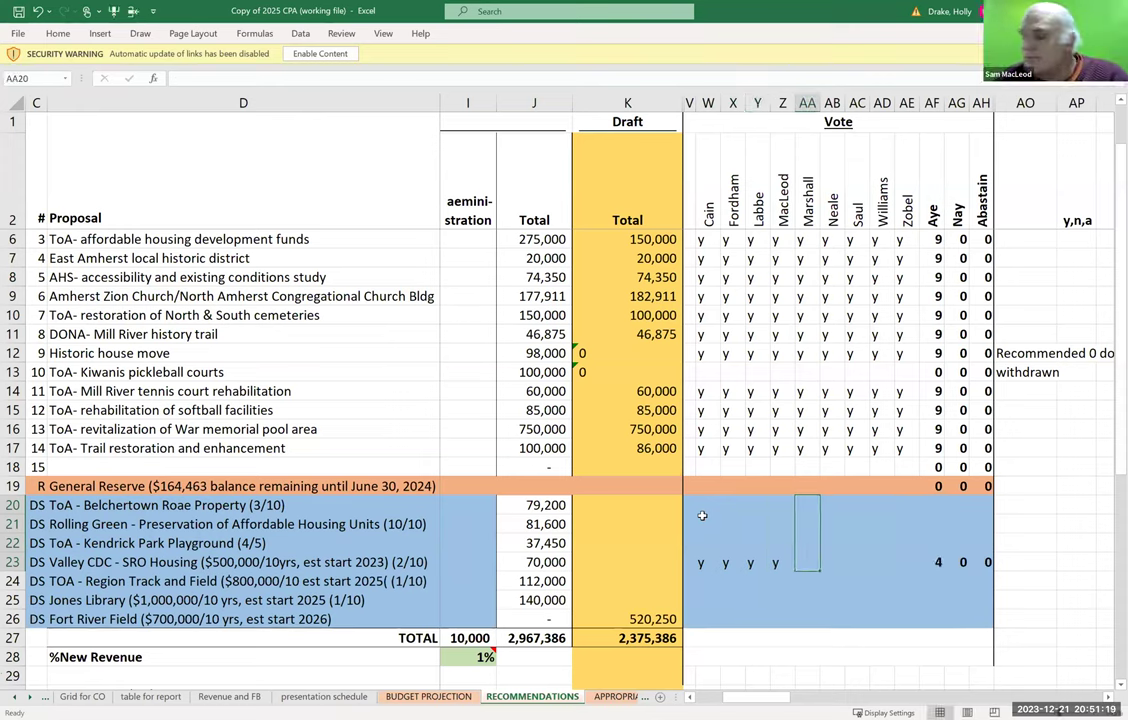
text(y)
key(Tab)
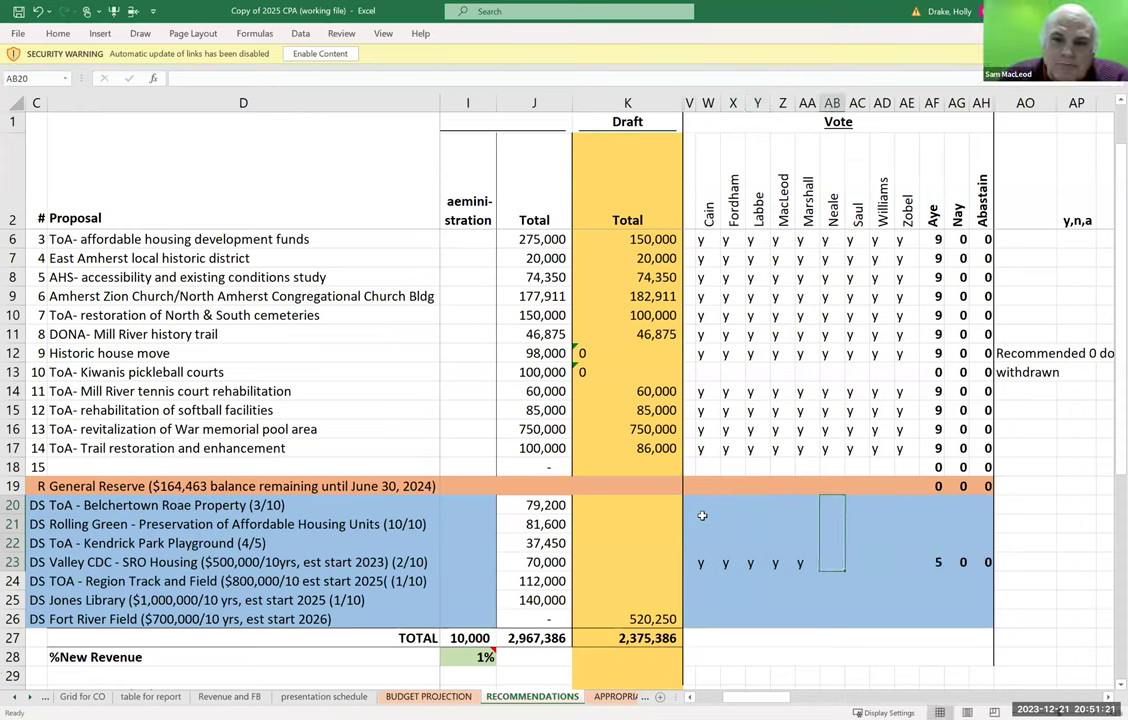
text(y)
key(Tab)
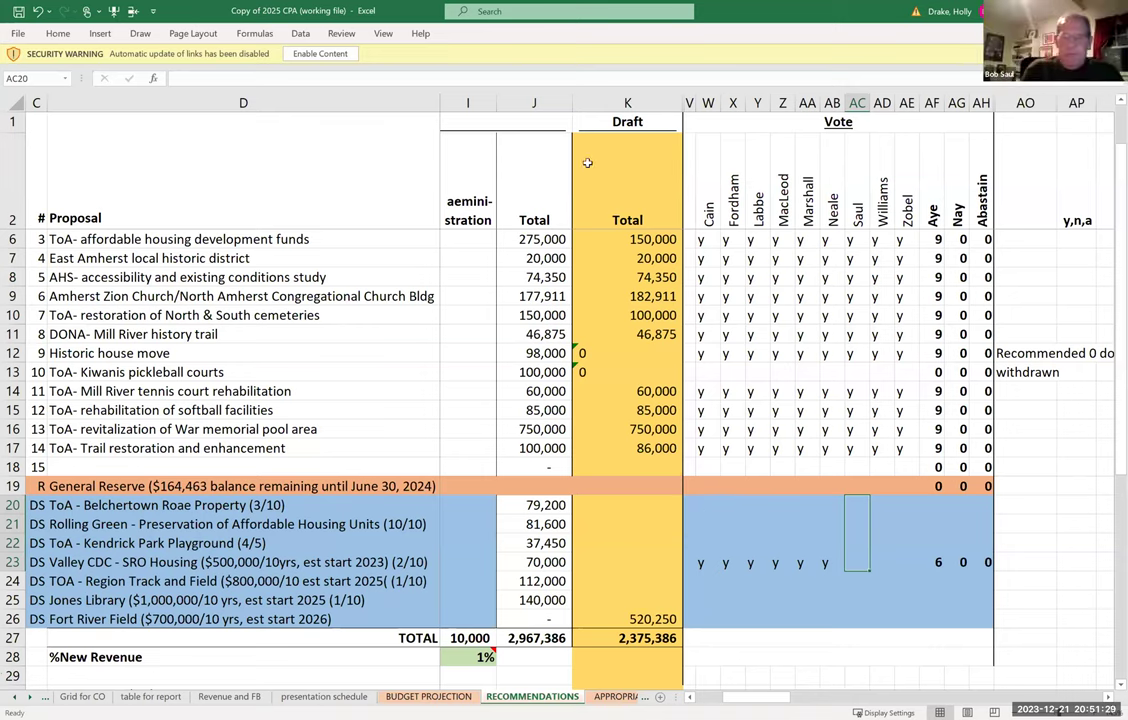
text(y)
key(Tab)
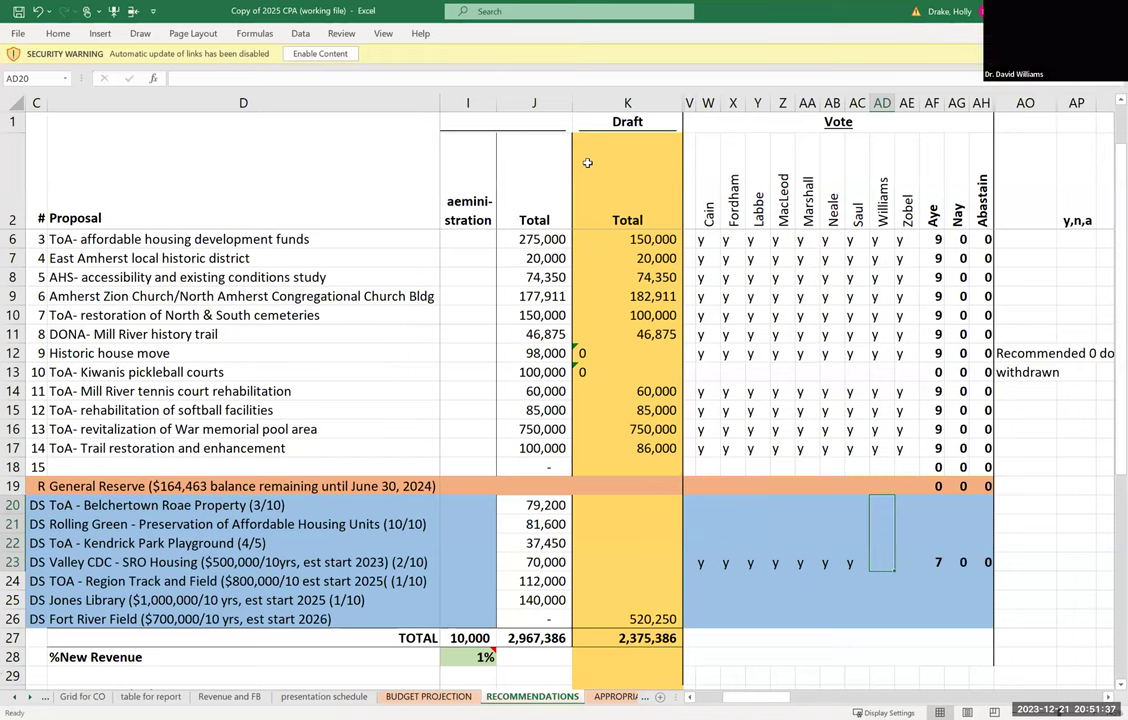
text(y)
key(Tab)
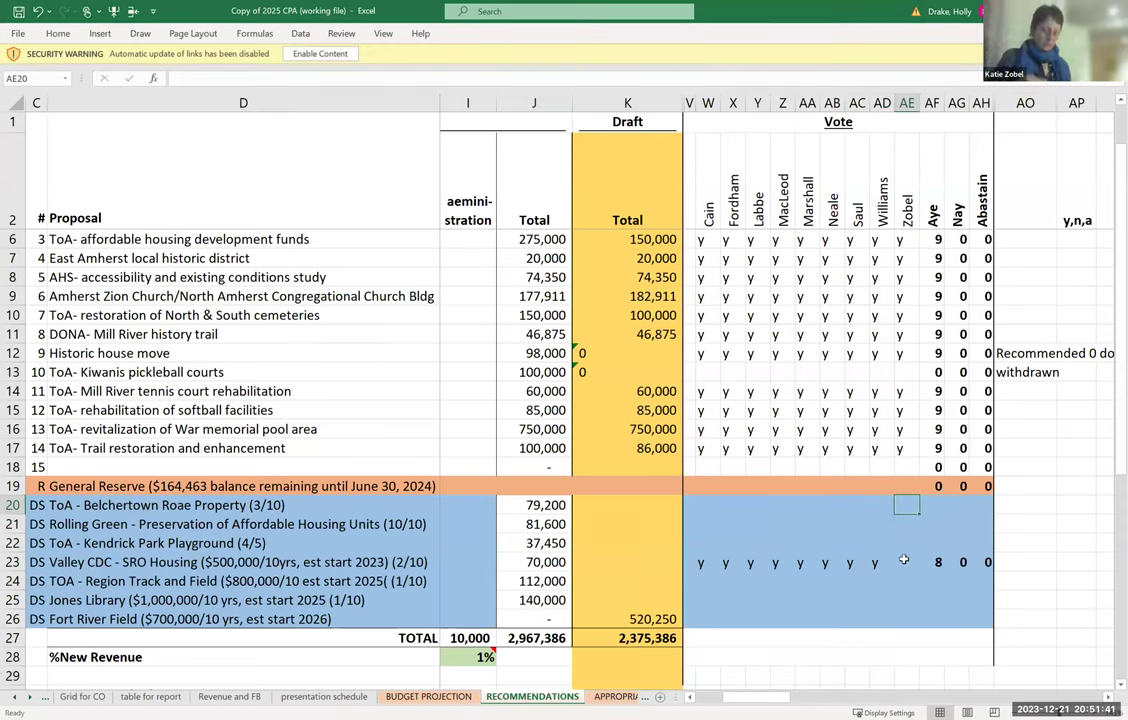
Record the last committee member's y vote in the merged debt service cell AE20 and enter 9 as the Aye count in AF20.
key(Tab)
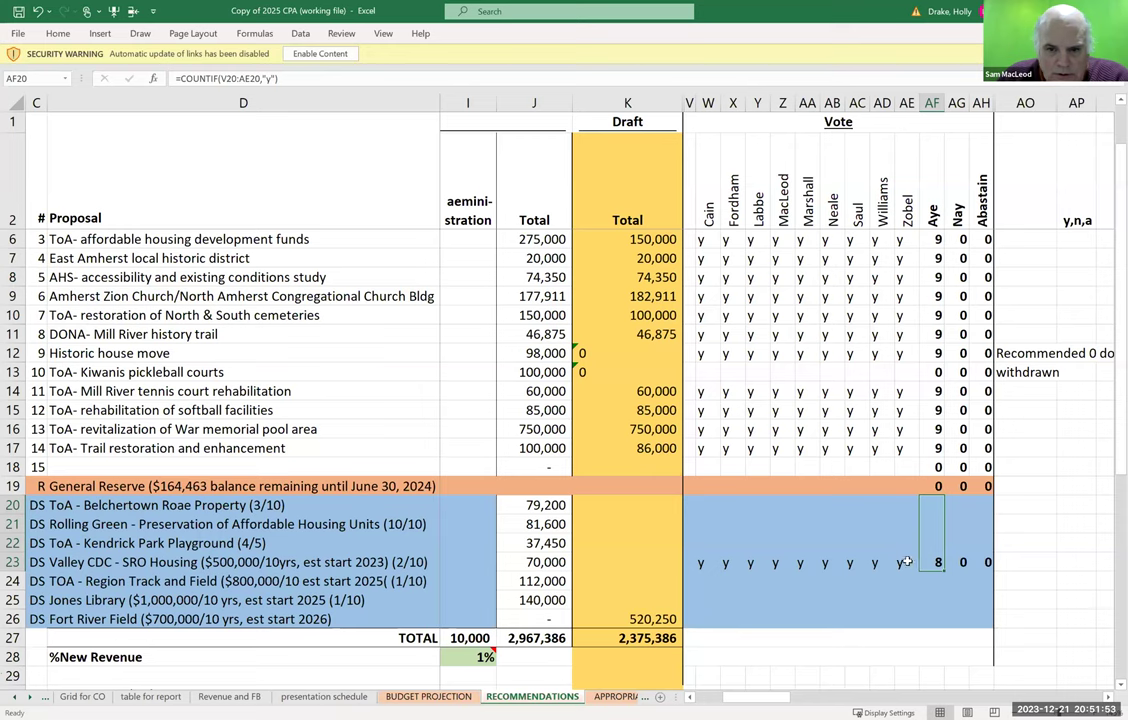
text(9)
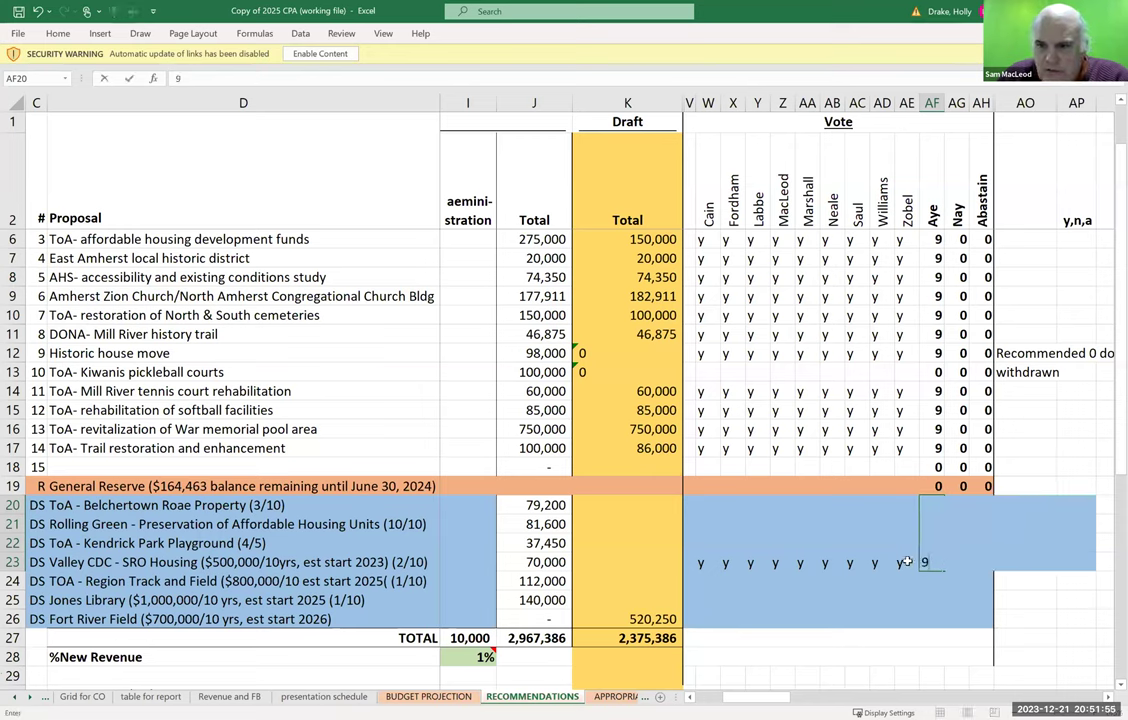
key(Left)
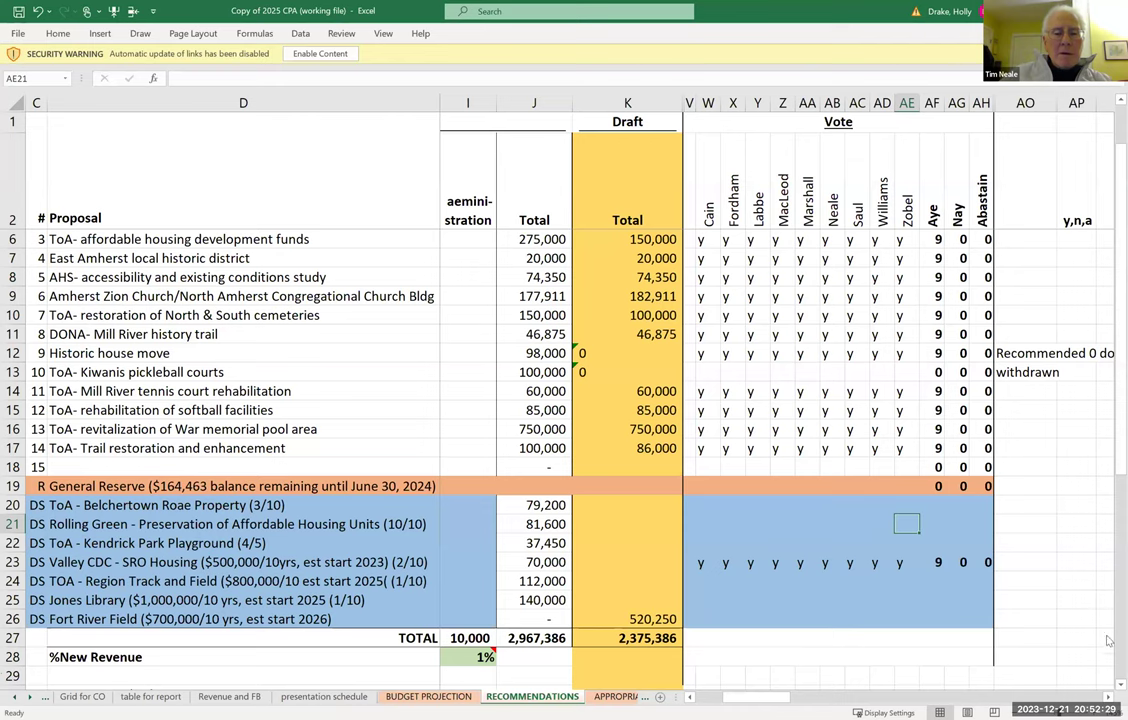
Examine the fund balance and reserve summary below the proposals, including the excess/(deficit) formula in E44.
scroll(918, 600, down, 8)
drag(760, 696, 736, 696)
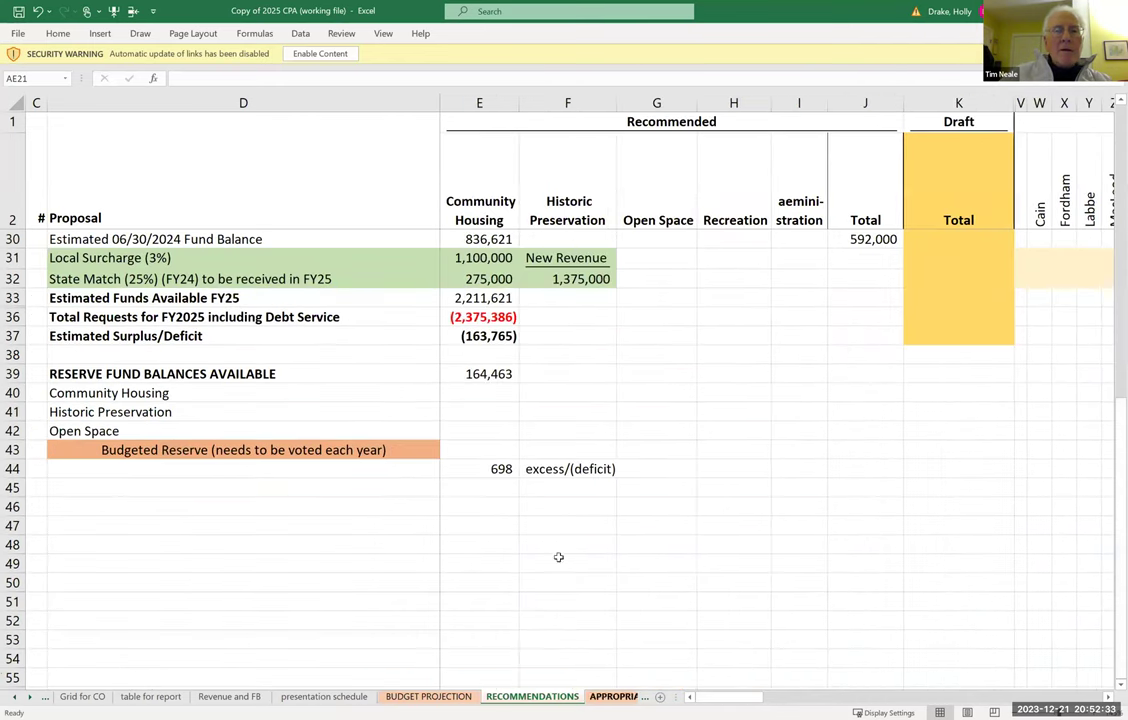
click(489, 468)
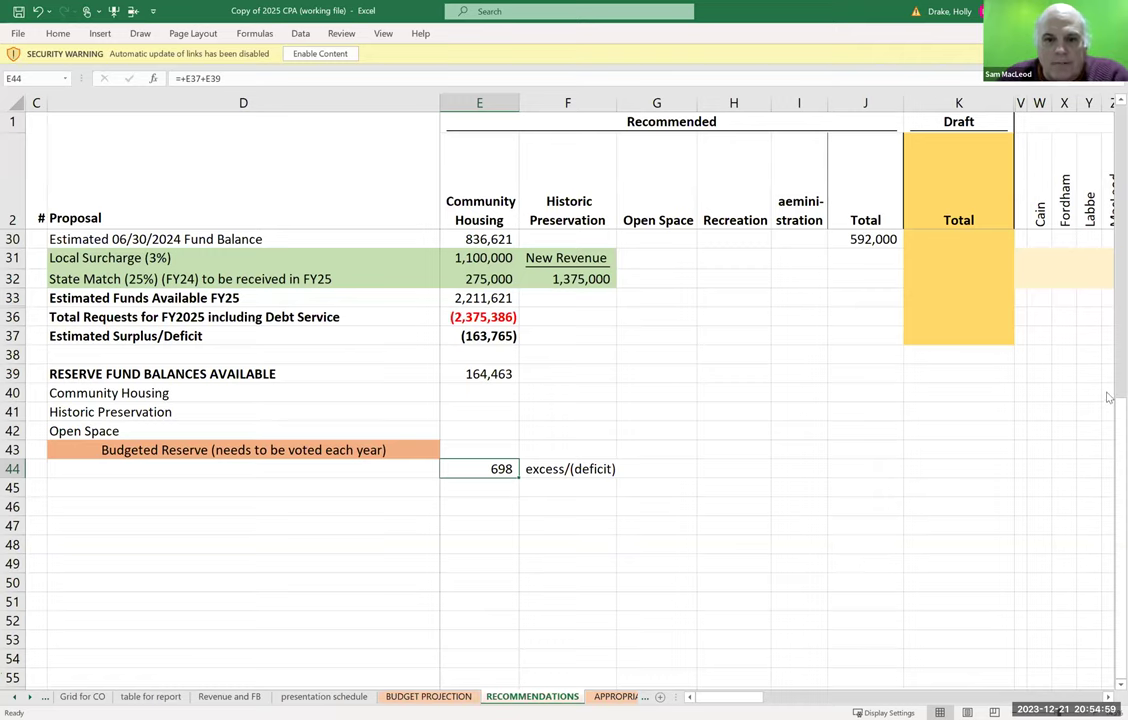
Review the draft totals, vote tallies and notes for all proposals, and save the workbook.
drag(1107, 399, 1108, 100)
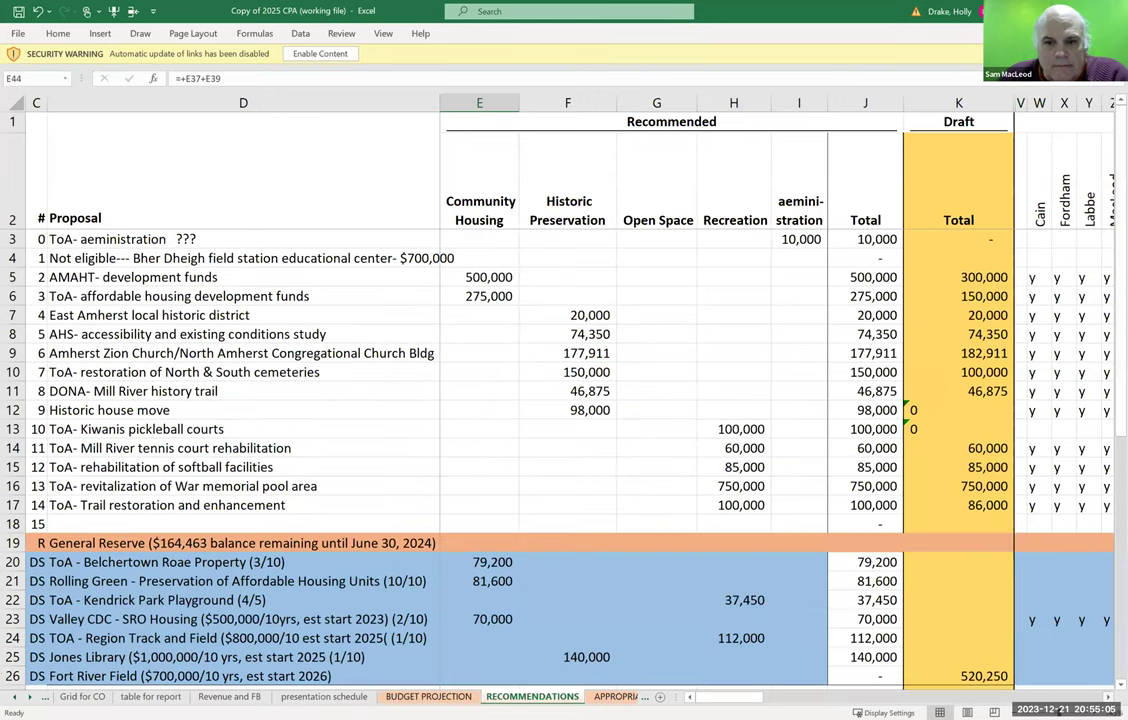
scroll(770, 400, right, 5)
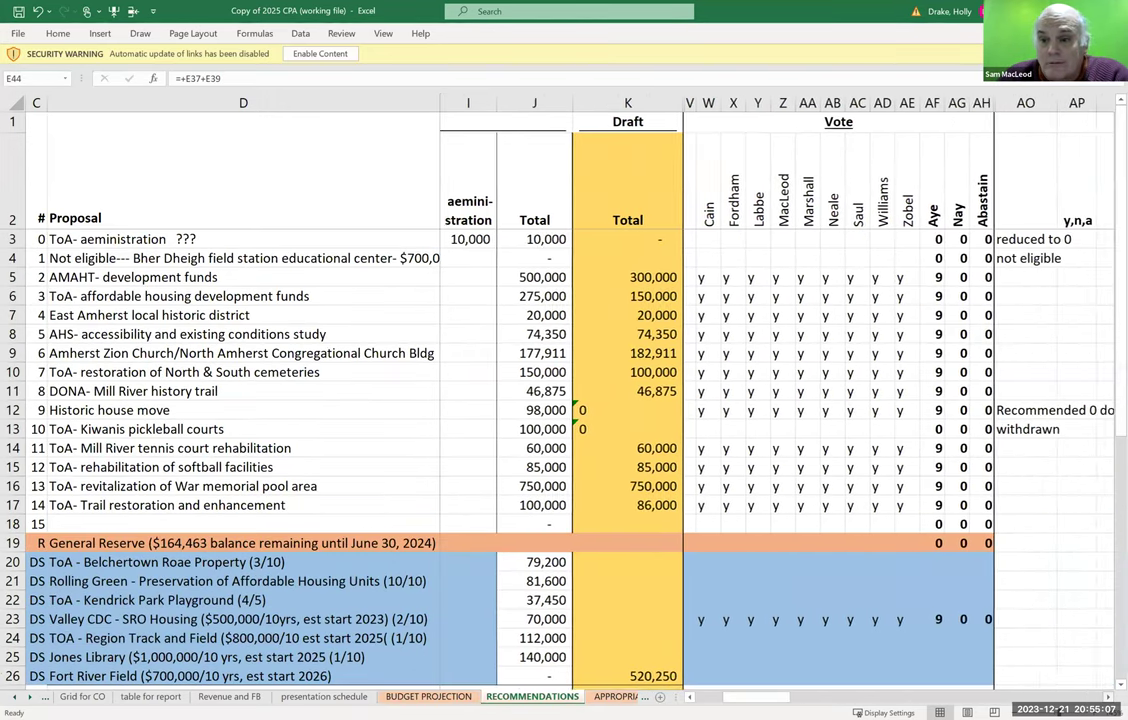
scroll(770, 400, right, 1)
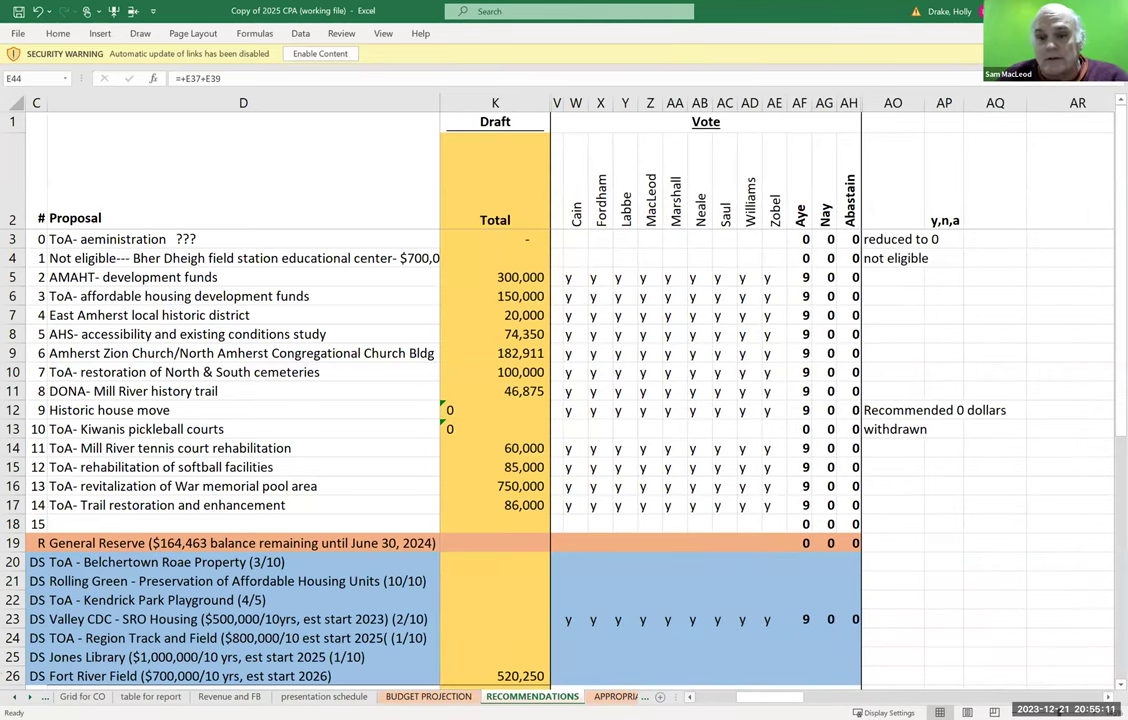
scroll(770, 400, left, 2)
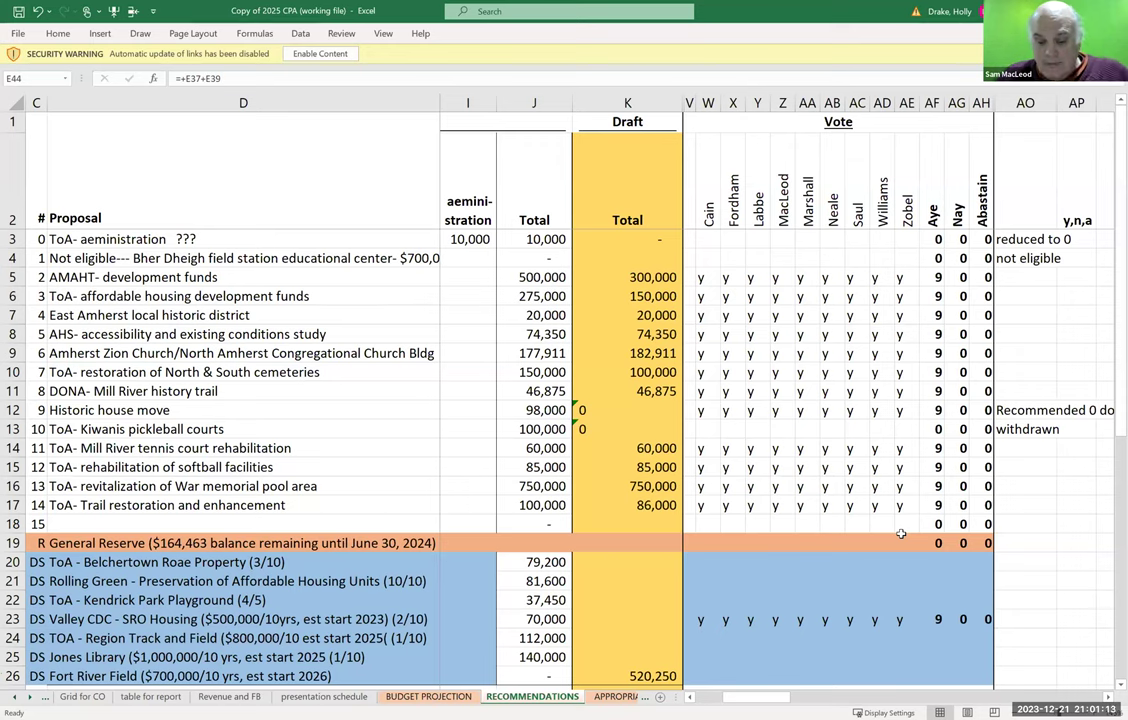
click(18, 15)
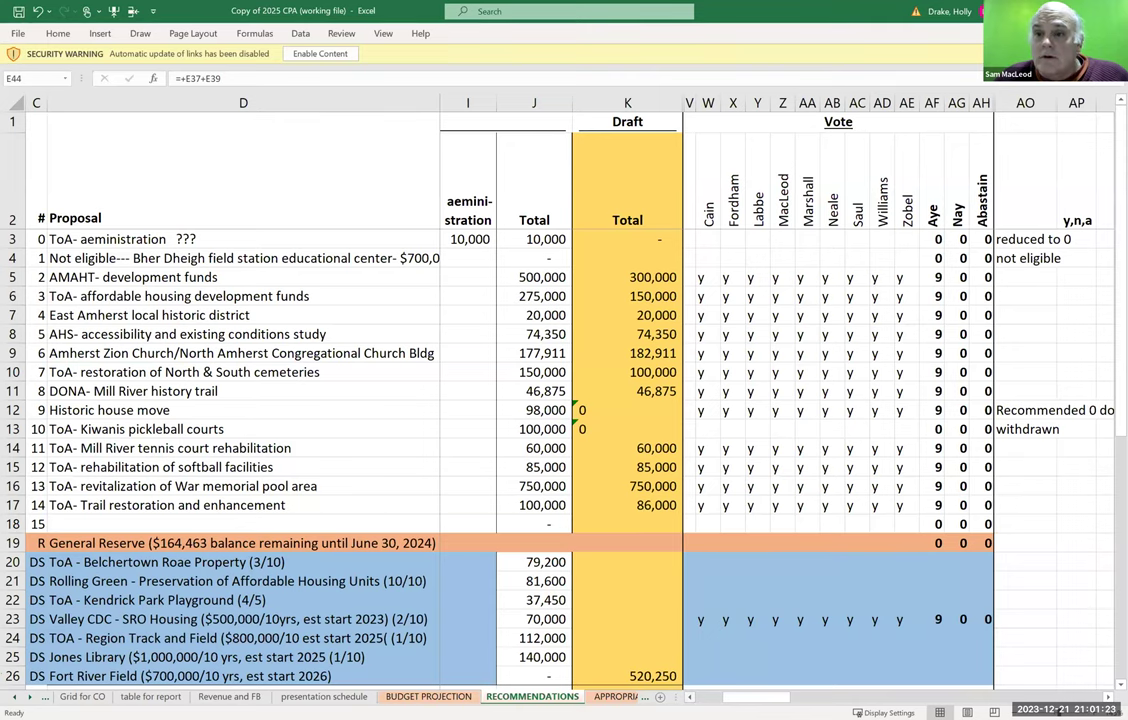
Correct the misspelled proposal name in D3 to "ToA- administration ???".
scroll(700, 400, left, 1)
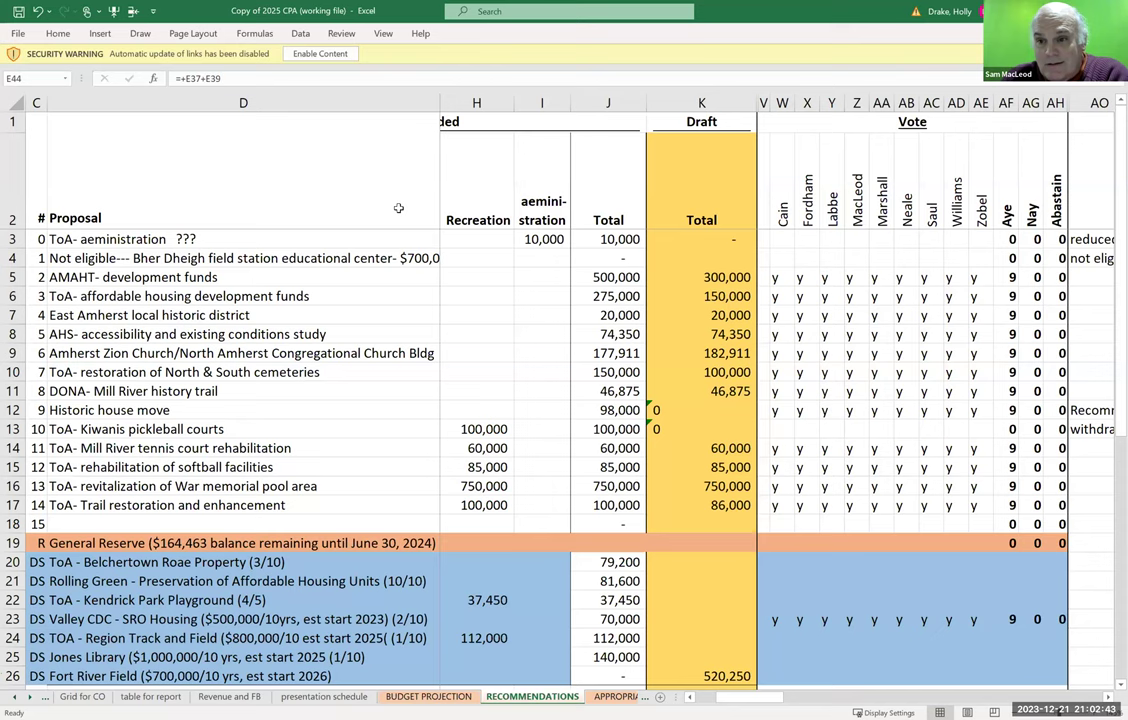
click(90, 241)
click(200, 78)
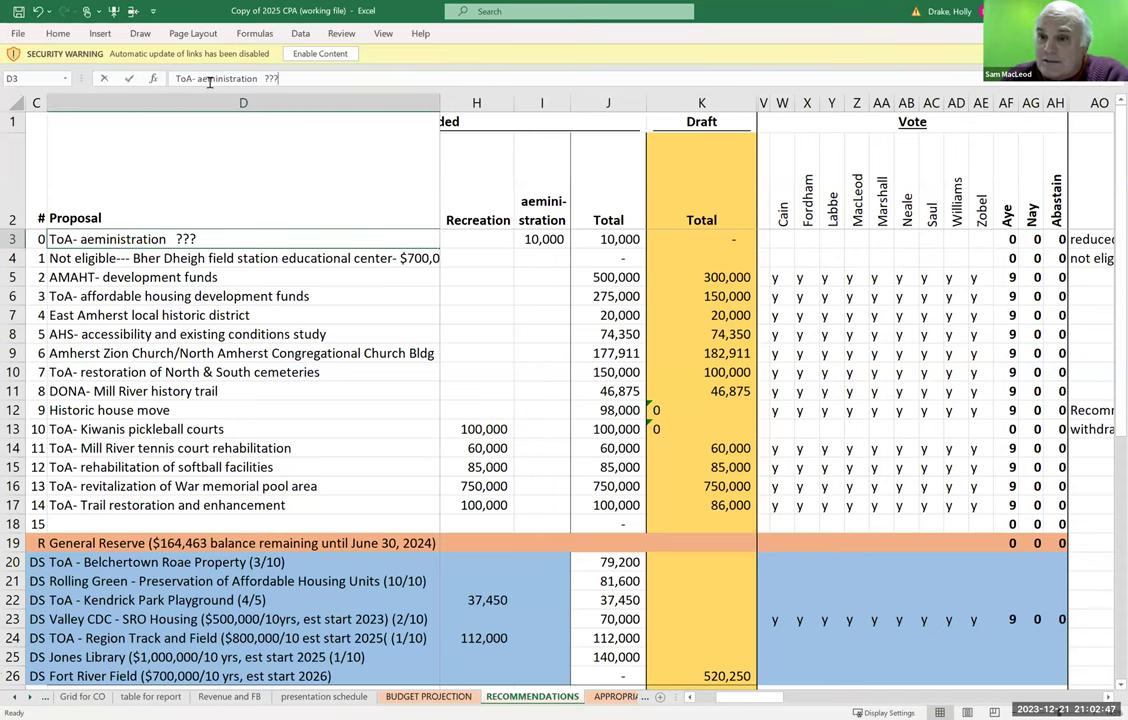
key(Delete)
text(d)
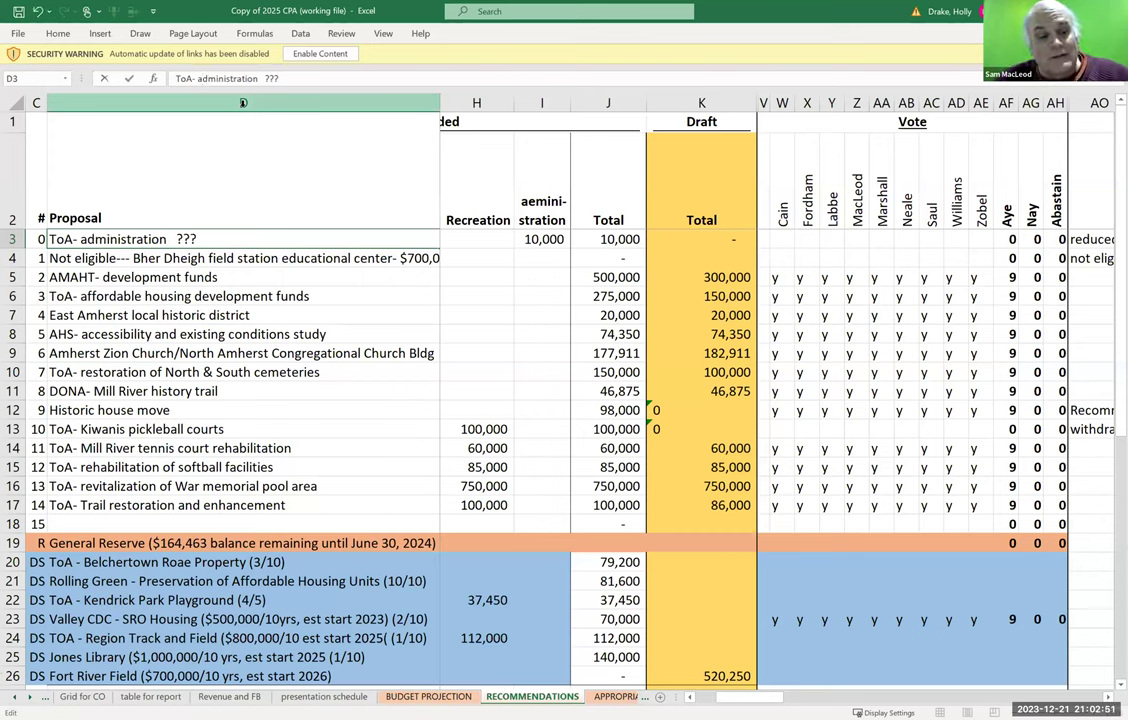
key(Return)
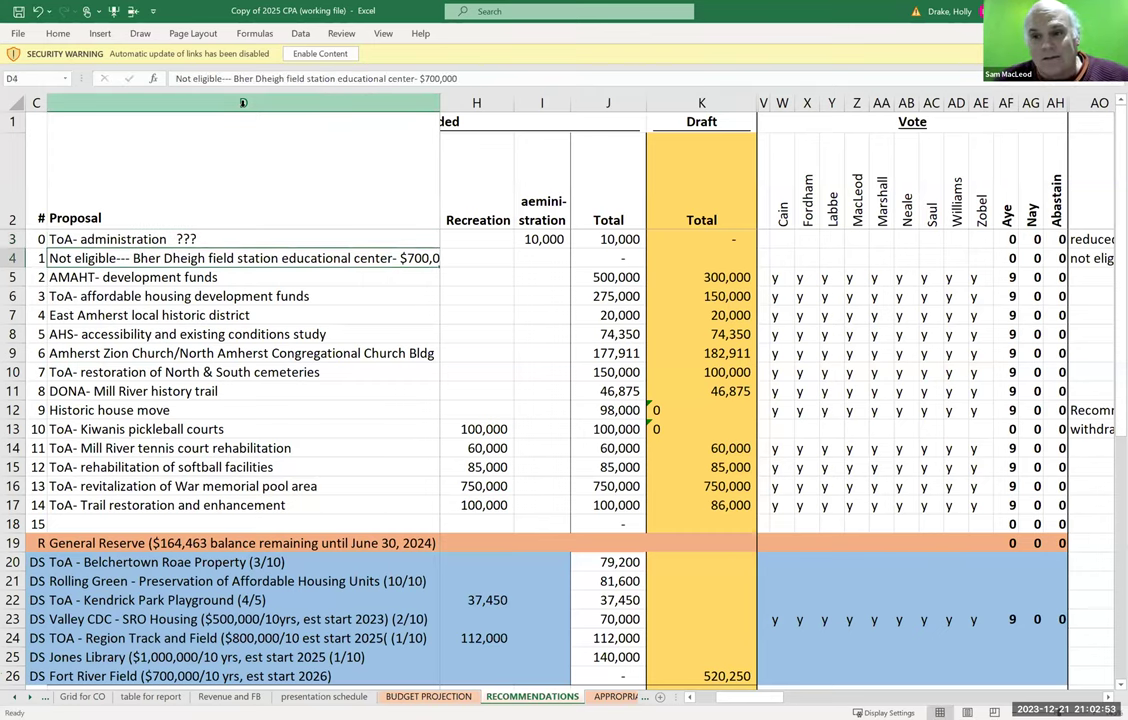